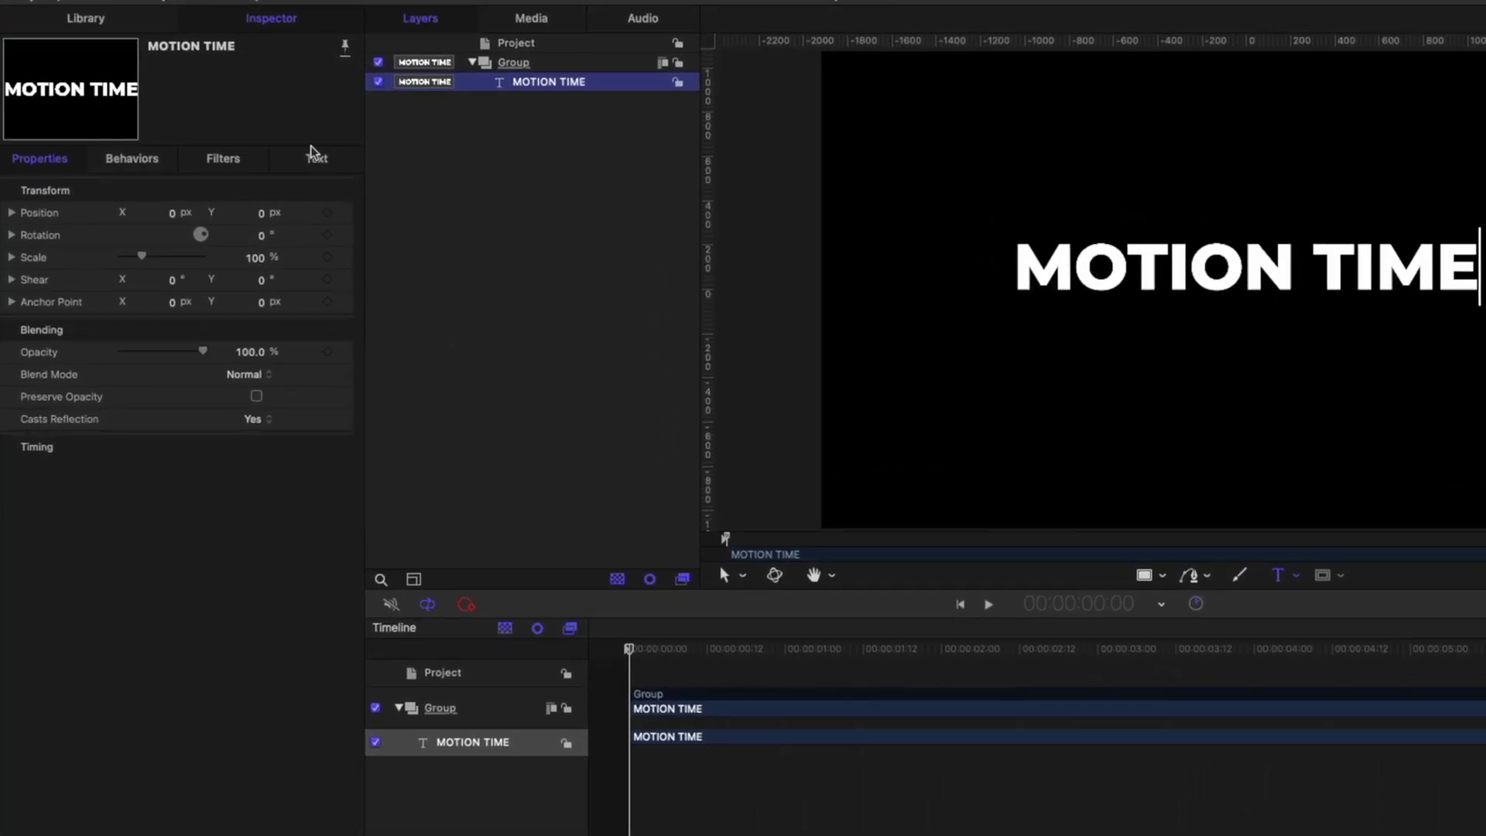
- Review the MOTION TIME text's format settings and the project's properties
left_click(316, 160)
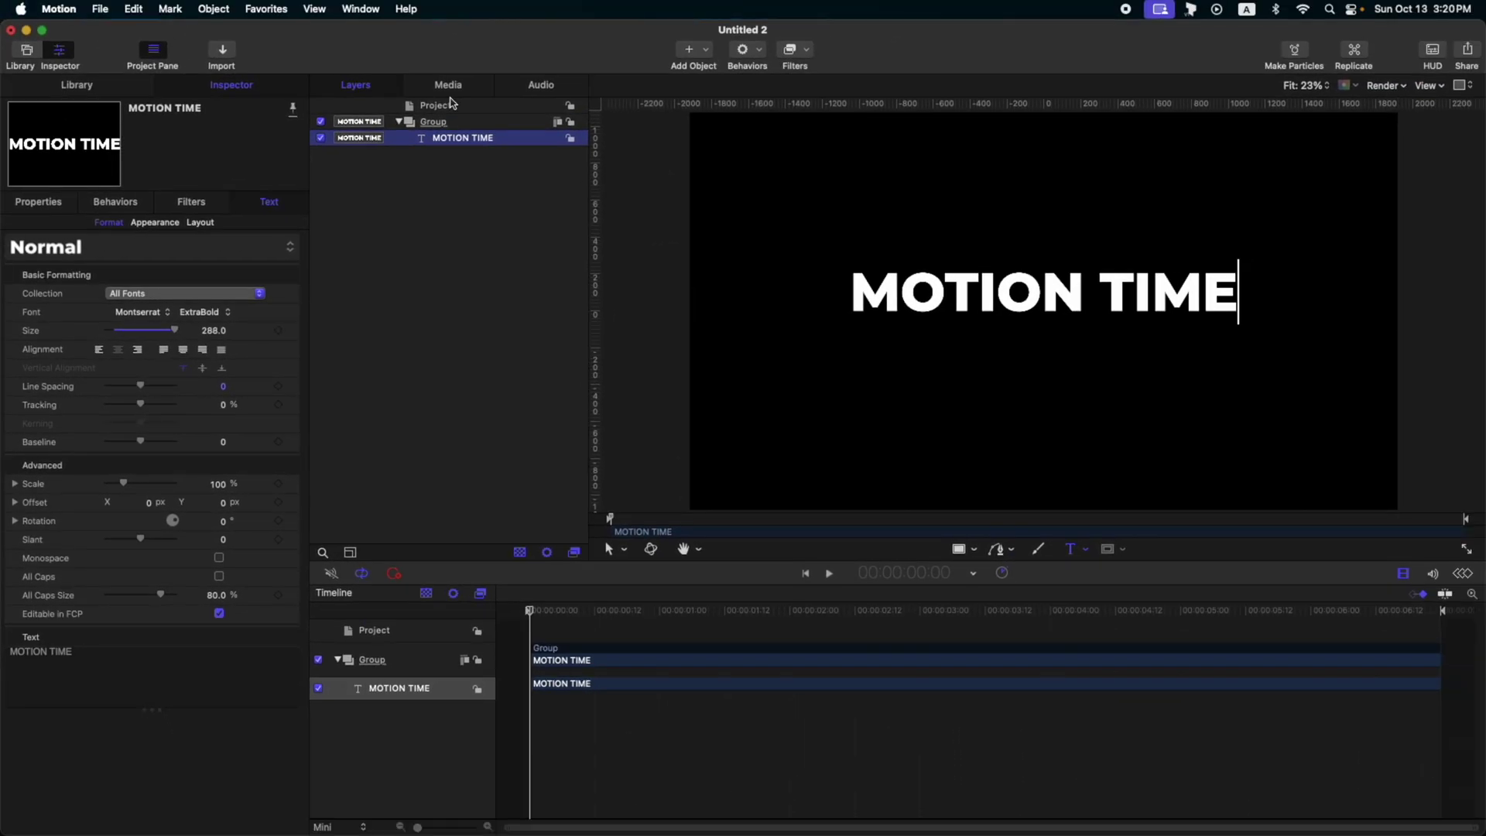
left_click(434, 105)
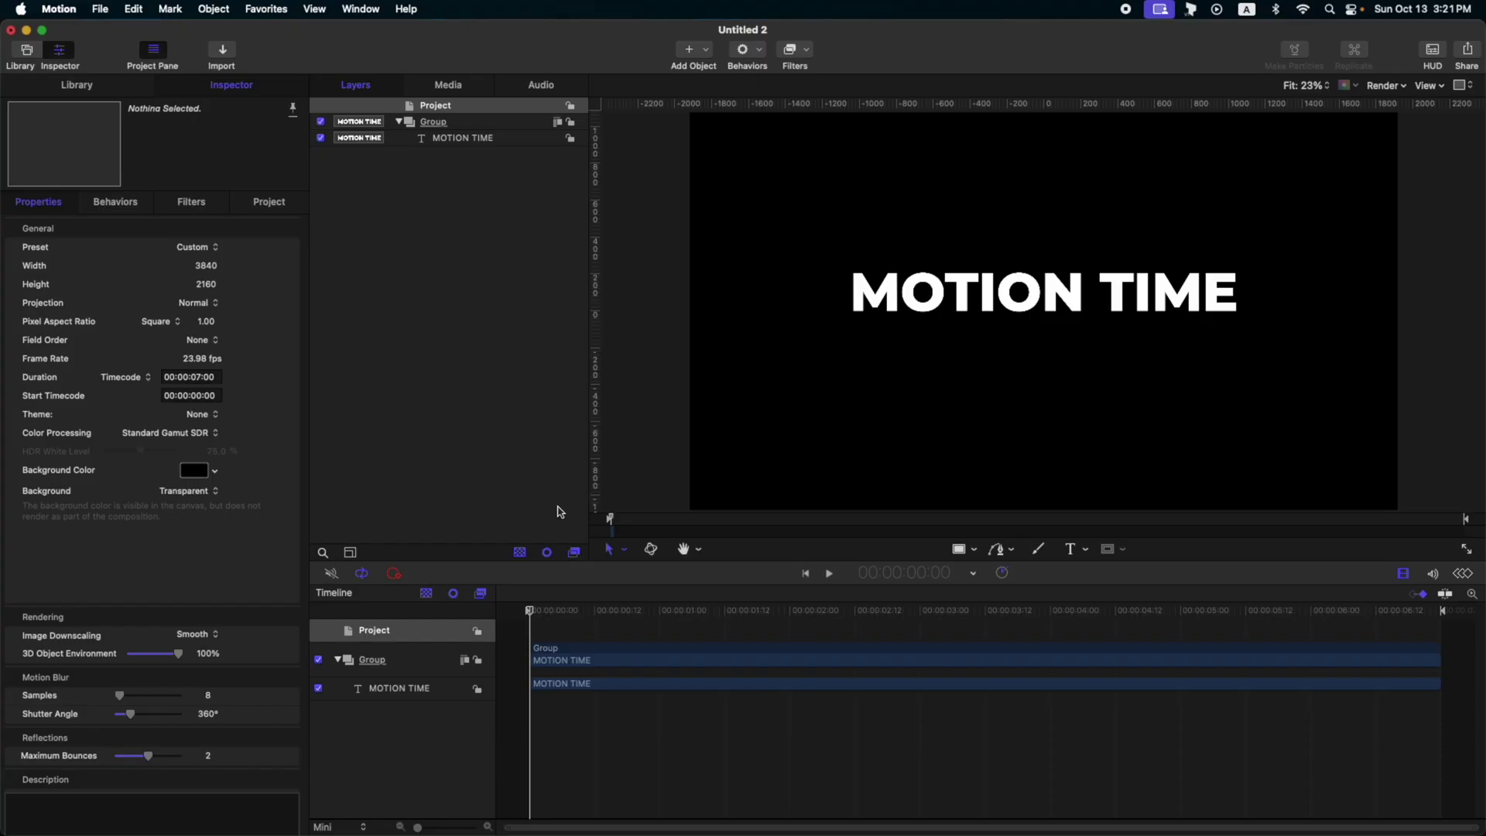
- Keyframe the MOTION TIME text's Y position from 0 px at the first frame to -200 px at frame 20
left_click(491, 137)
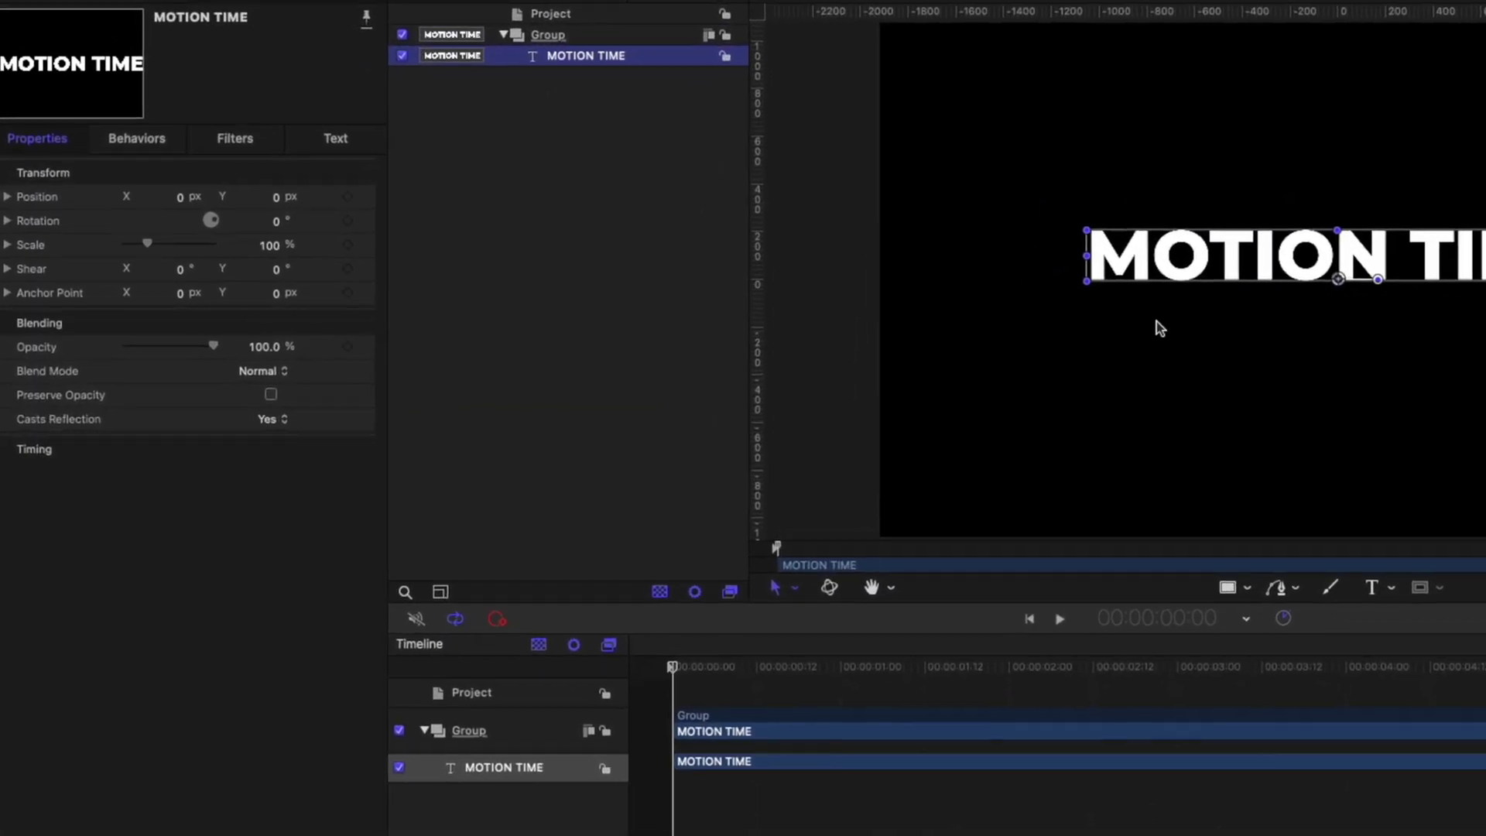
left_click(7, 195)
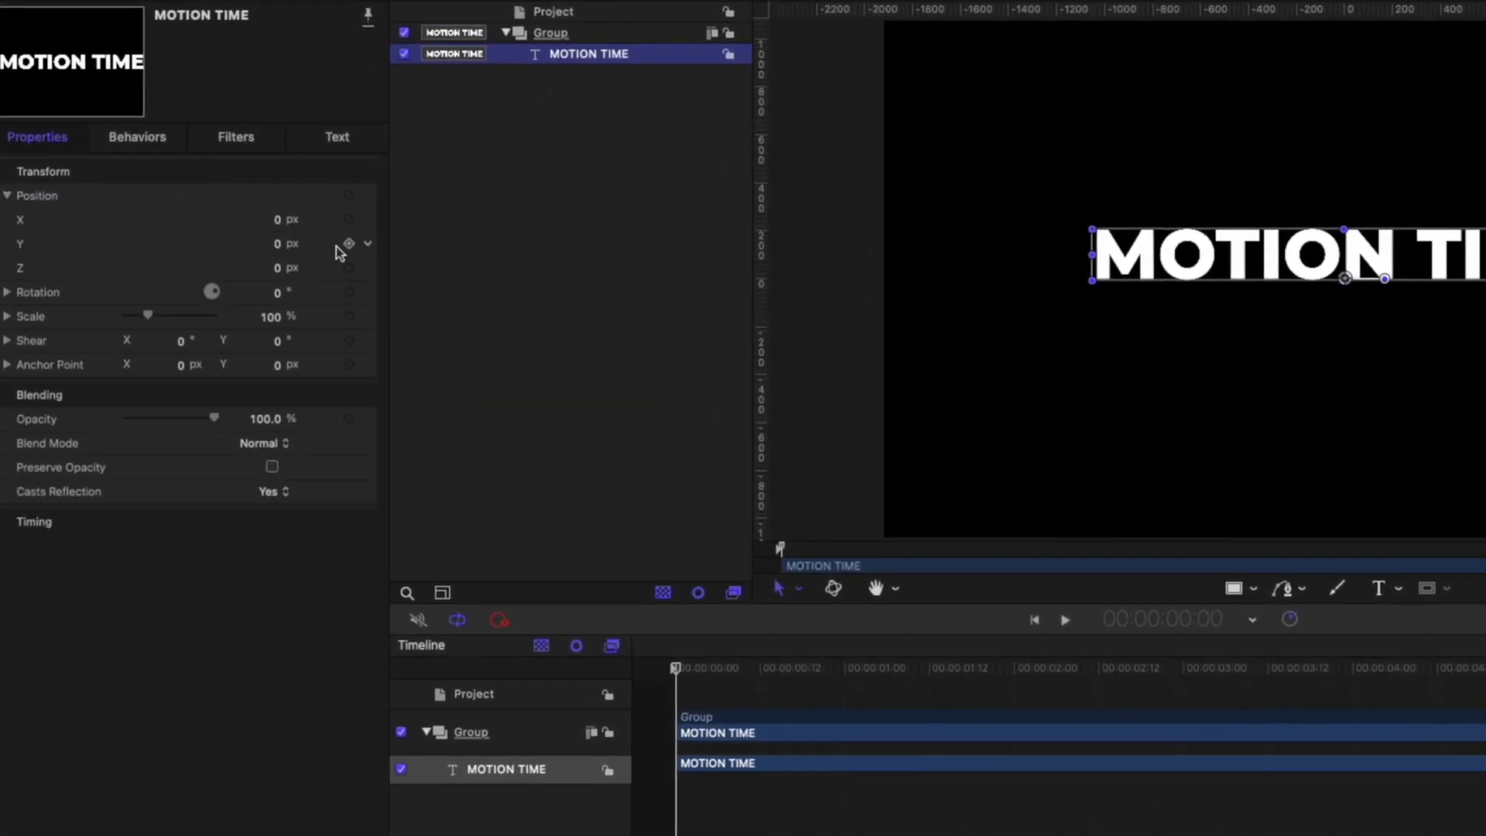
left_click_drag(263, 244, 267, 262)
left_click(260, 244)
type("-200")
key("Return")
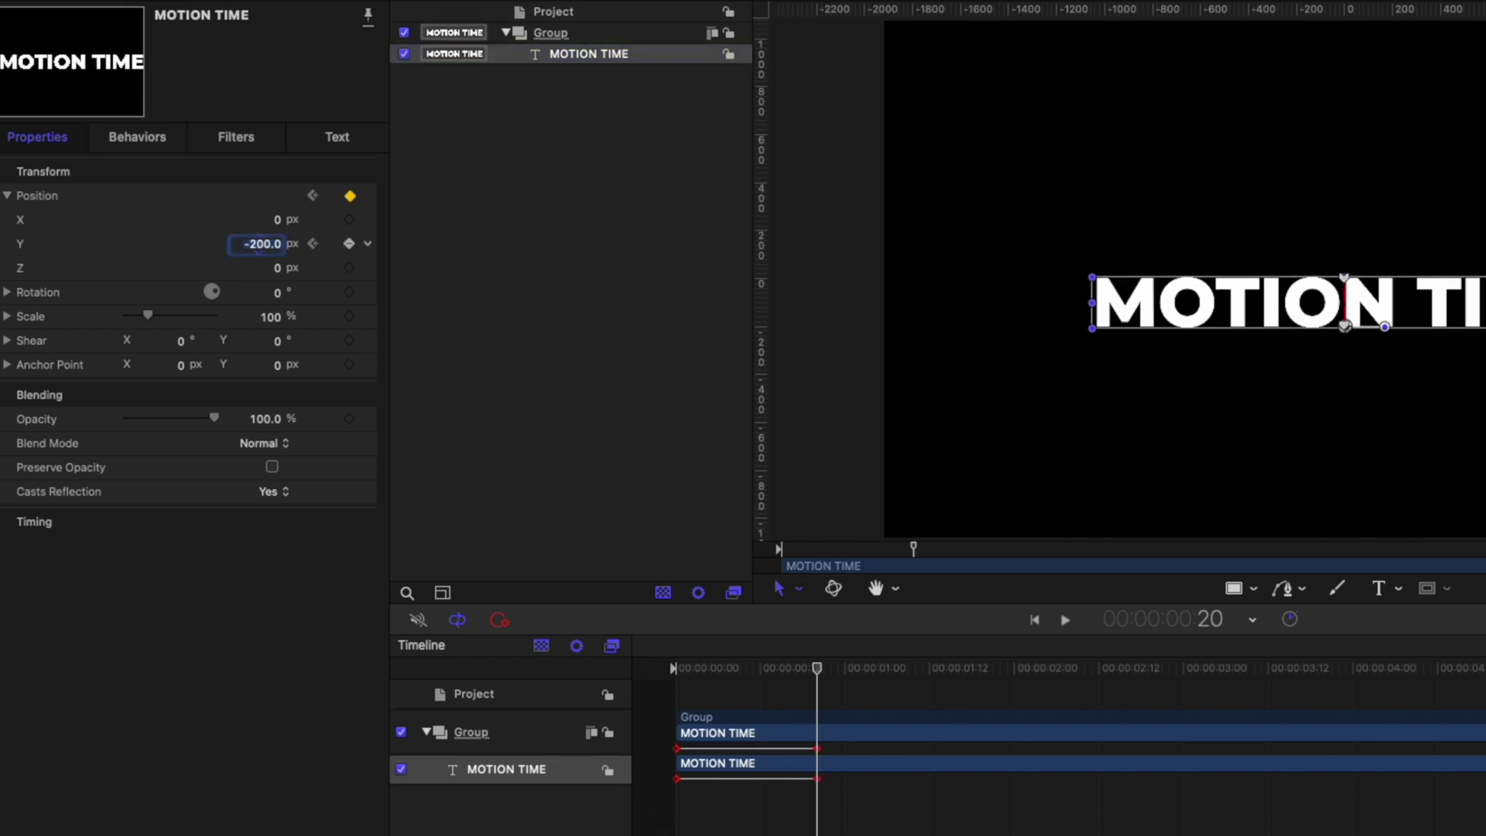
- Keyframe the text's Y position at 100 px at 00:00:01:16 and play the movement from the start
key("shift+Right")
key("shift+Right")
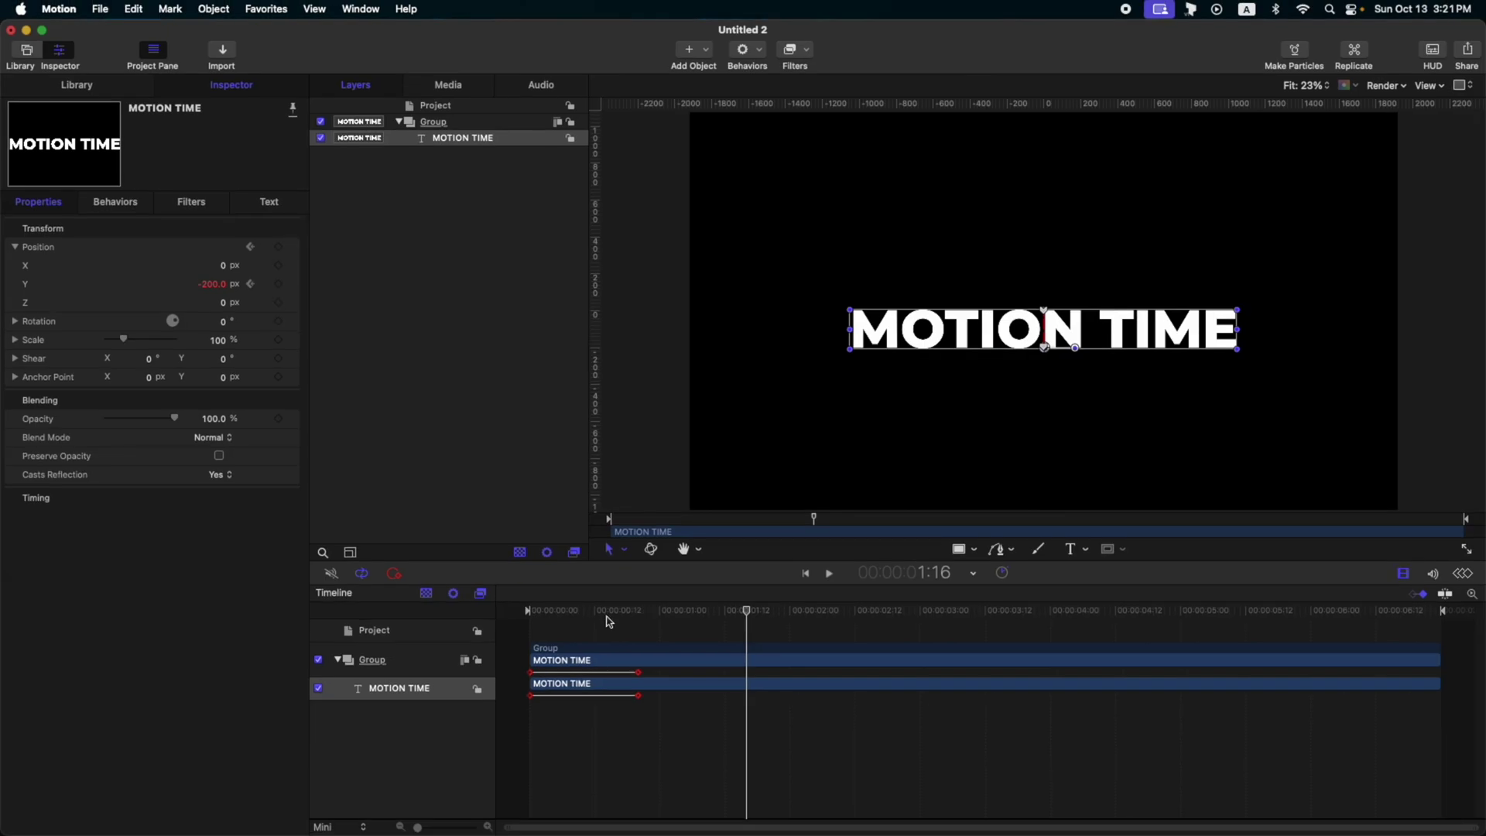
left_click(279, 284)
double_click(213, 284)
type("100")
key("Return")
key("Home")
key("space")
key("space")
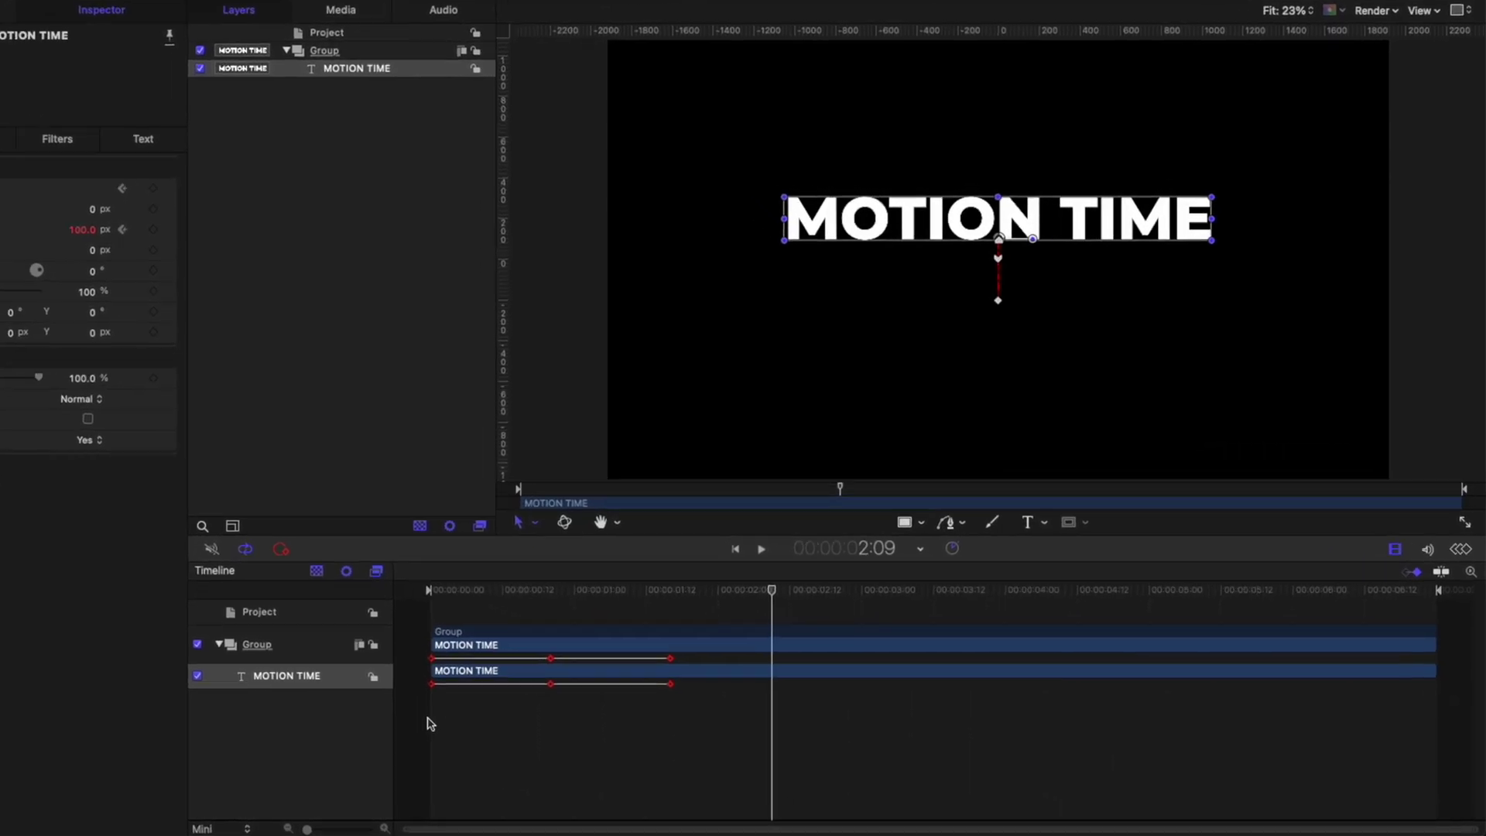
- In the Keyframe Editor, make the text's Y position curve continue back and forth after its last keyframe
left_click(1457, 504)
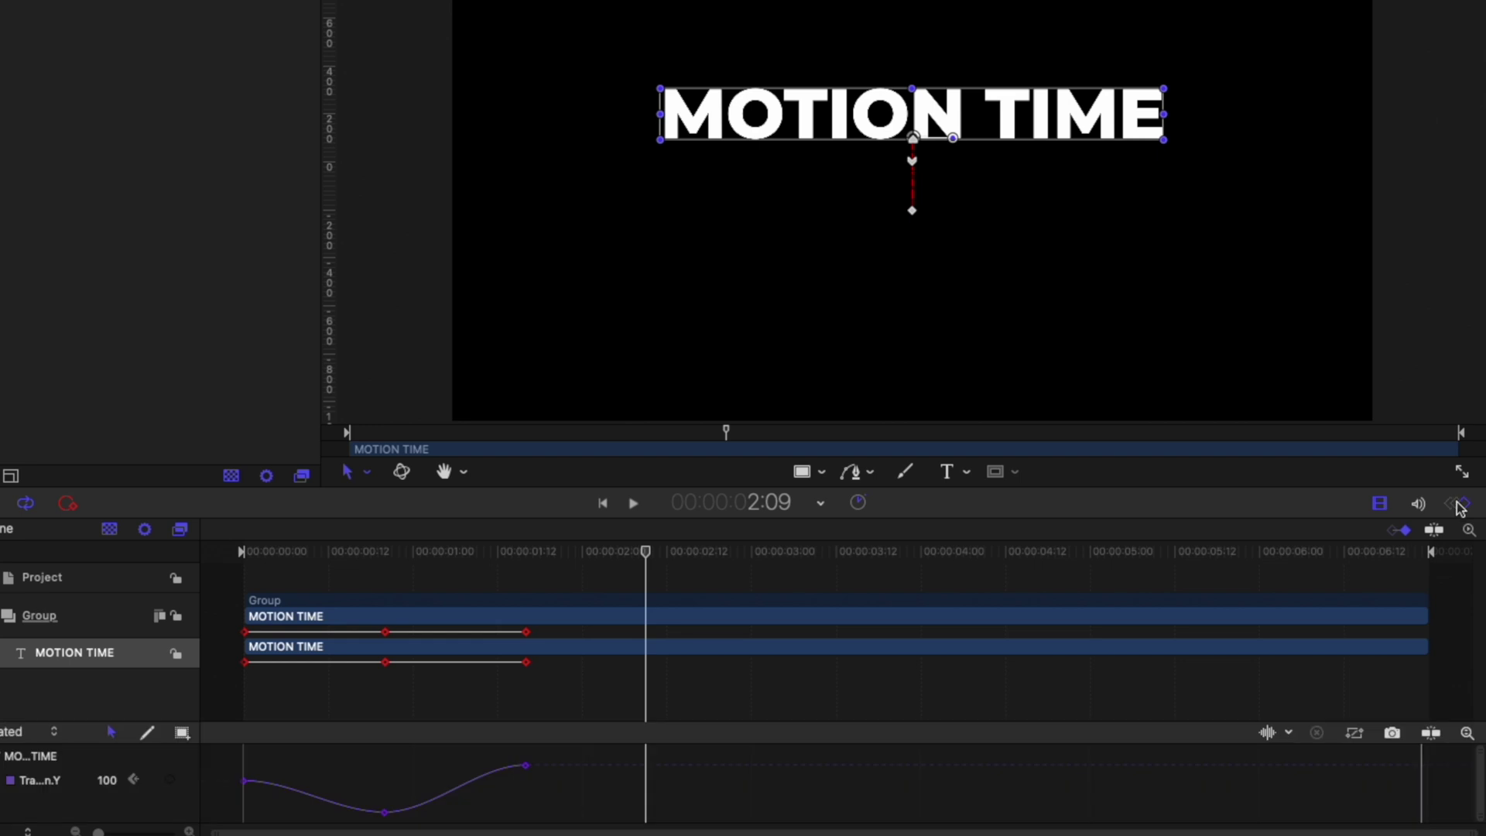
left_click(1379, 503)
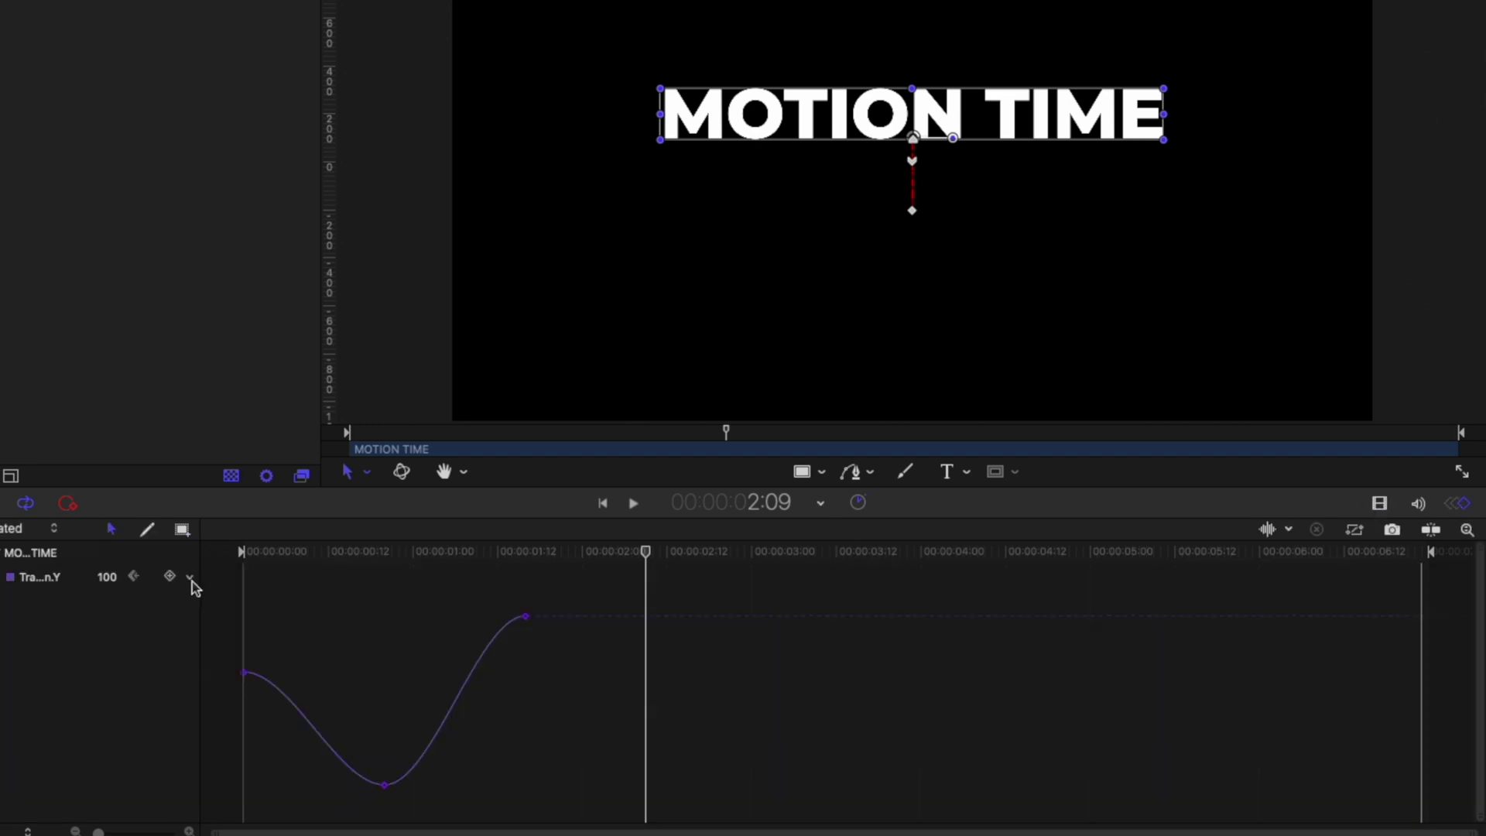
left_click(190, 578)
mouse_move(332, 725)
left_click(464, 746)
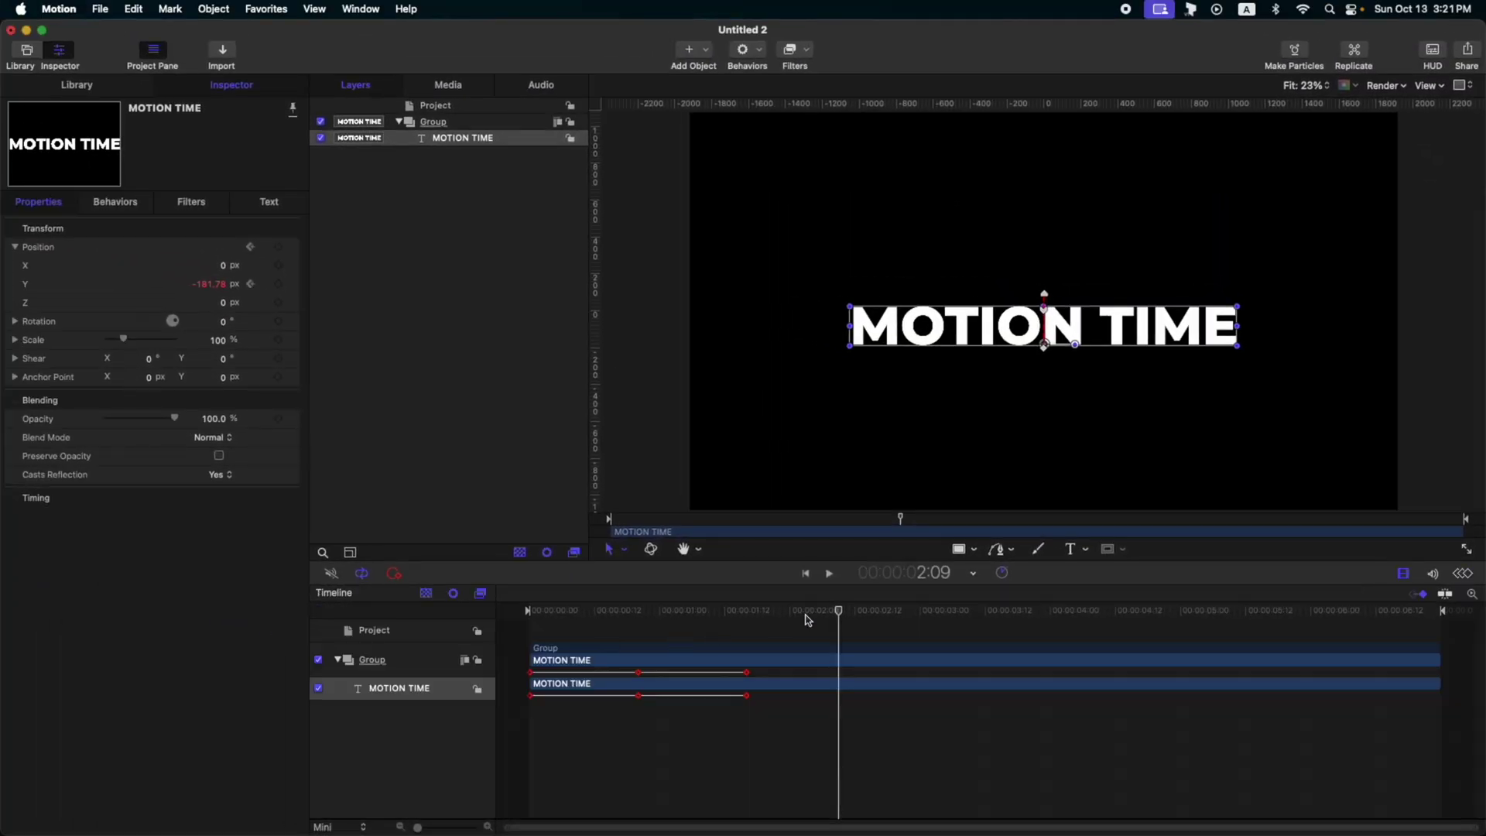
- Play the repeating vertical text animation from the first frame with nothing selected
left_click_drag(817, 617, 530, 611)
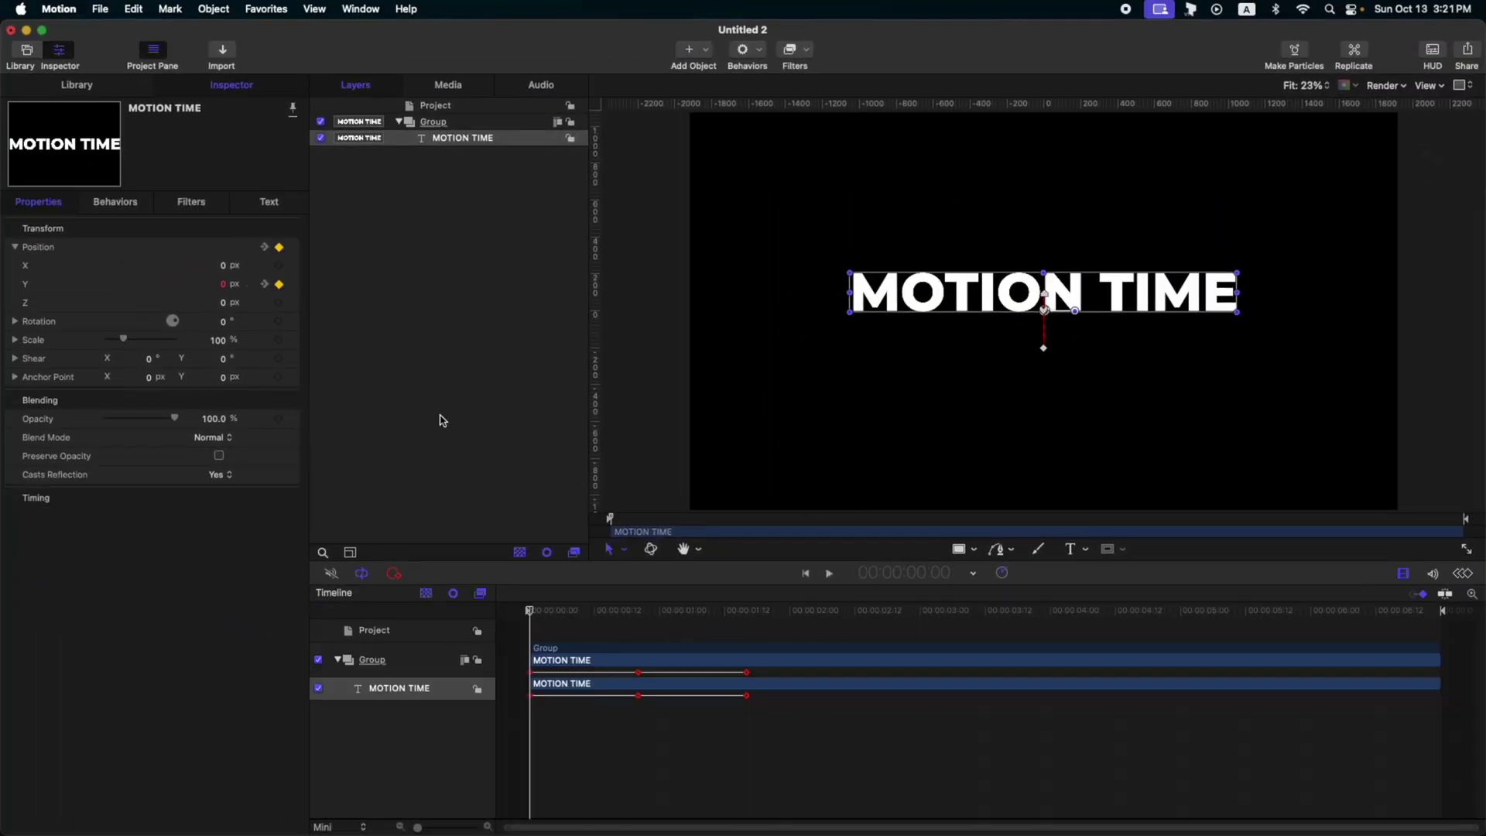
left_click(422, 397)
key("space")
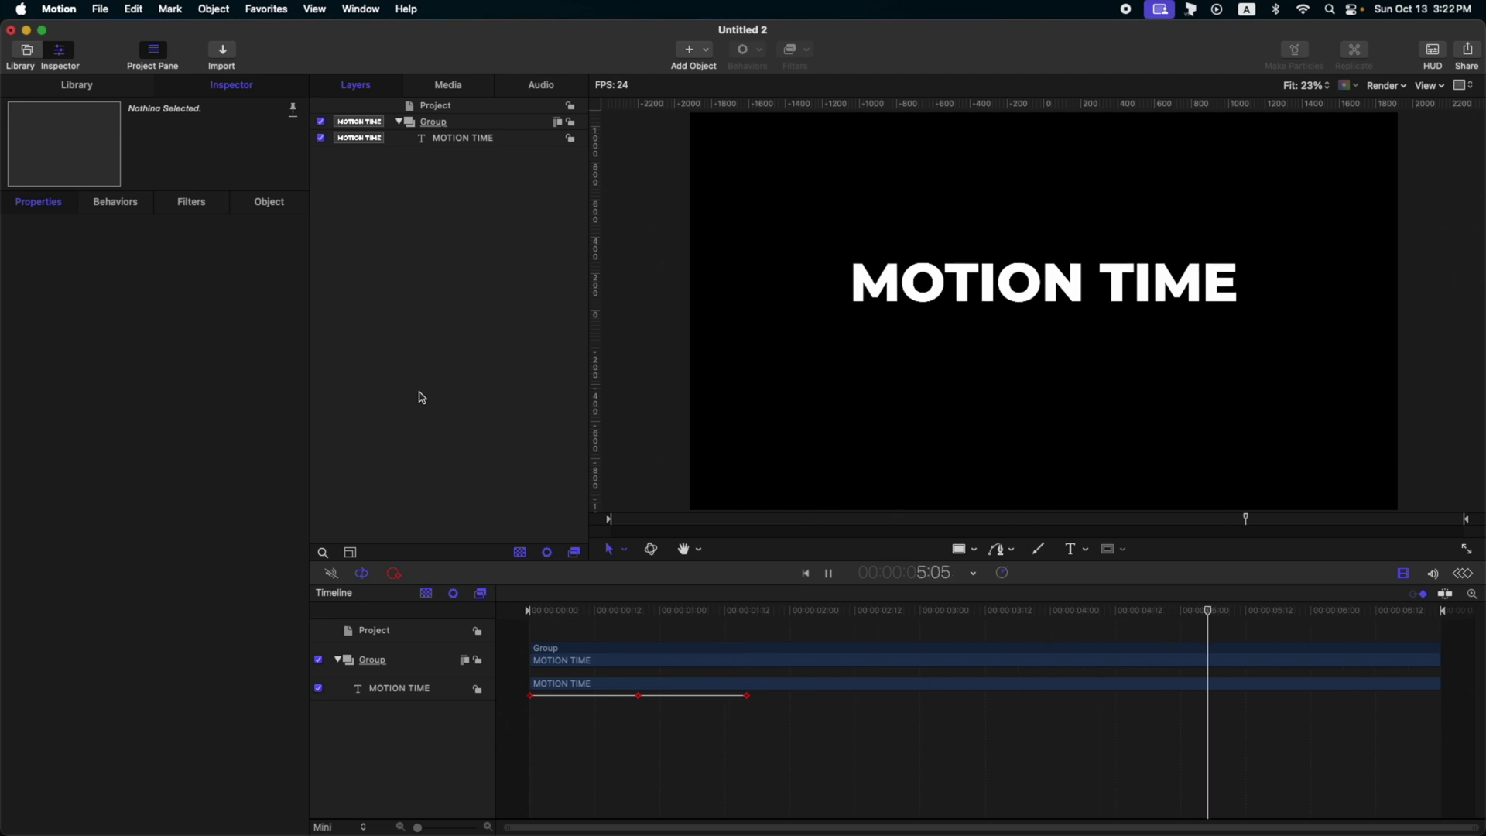
key("space")
- Turn on Fixed Resolution for the group that contains the MOTION TIME text
left_click(462, 140)
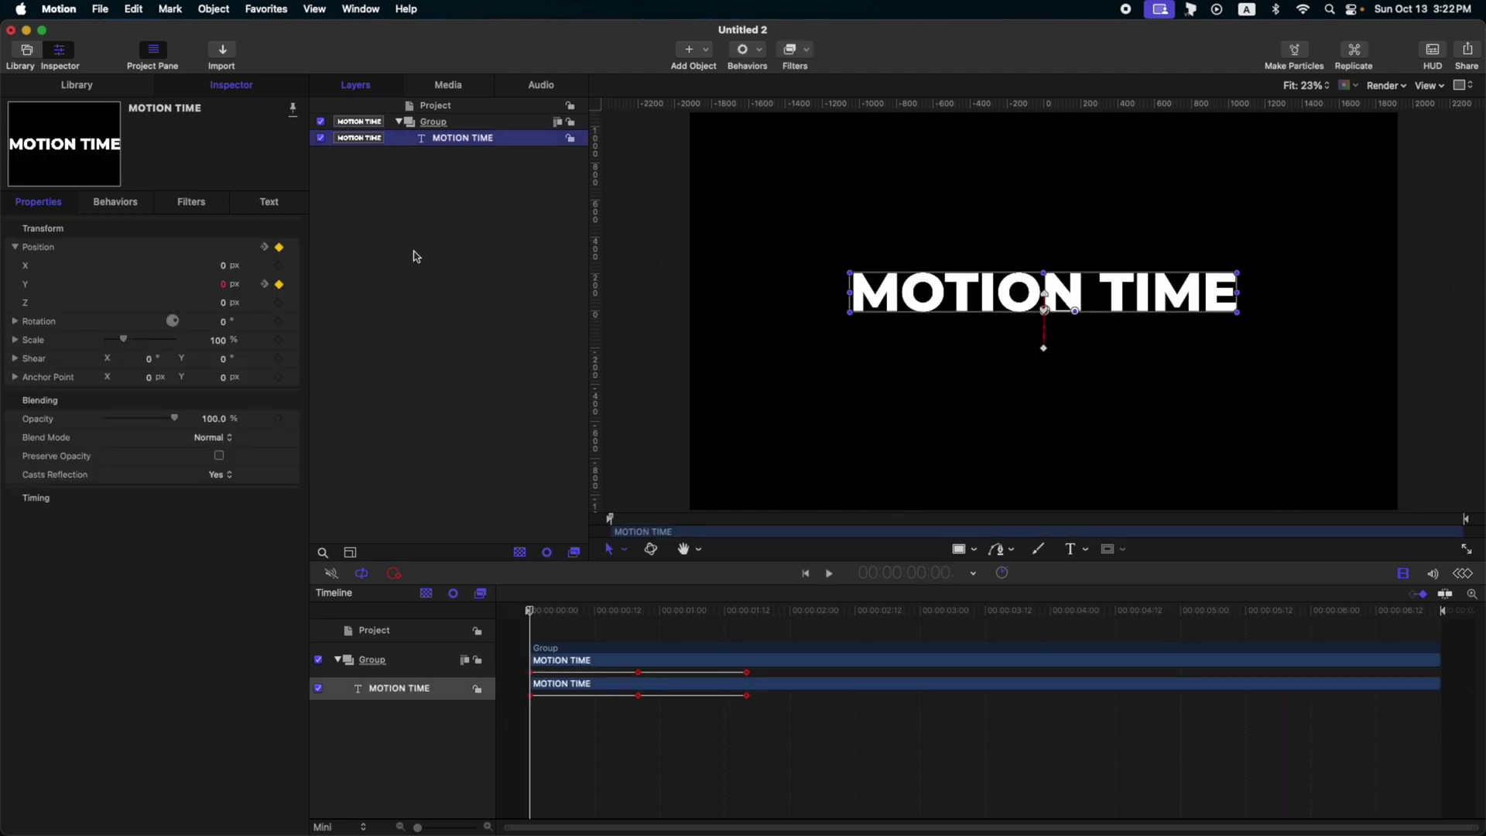
left_click(435, 123)
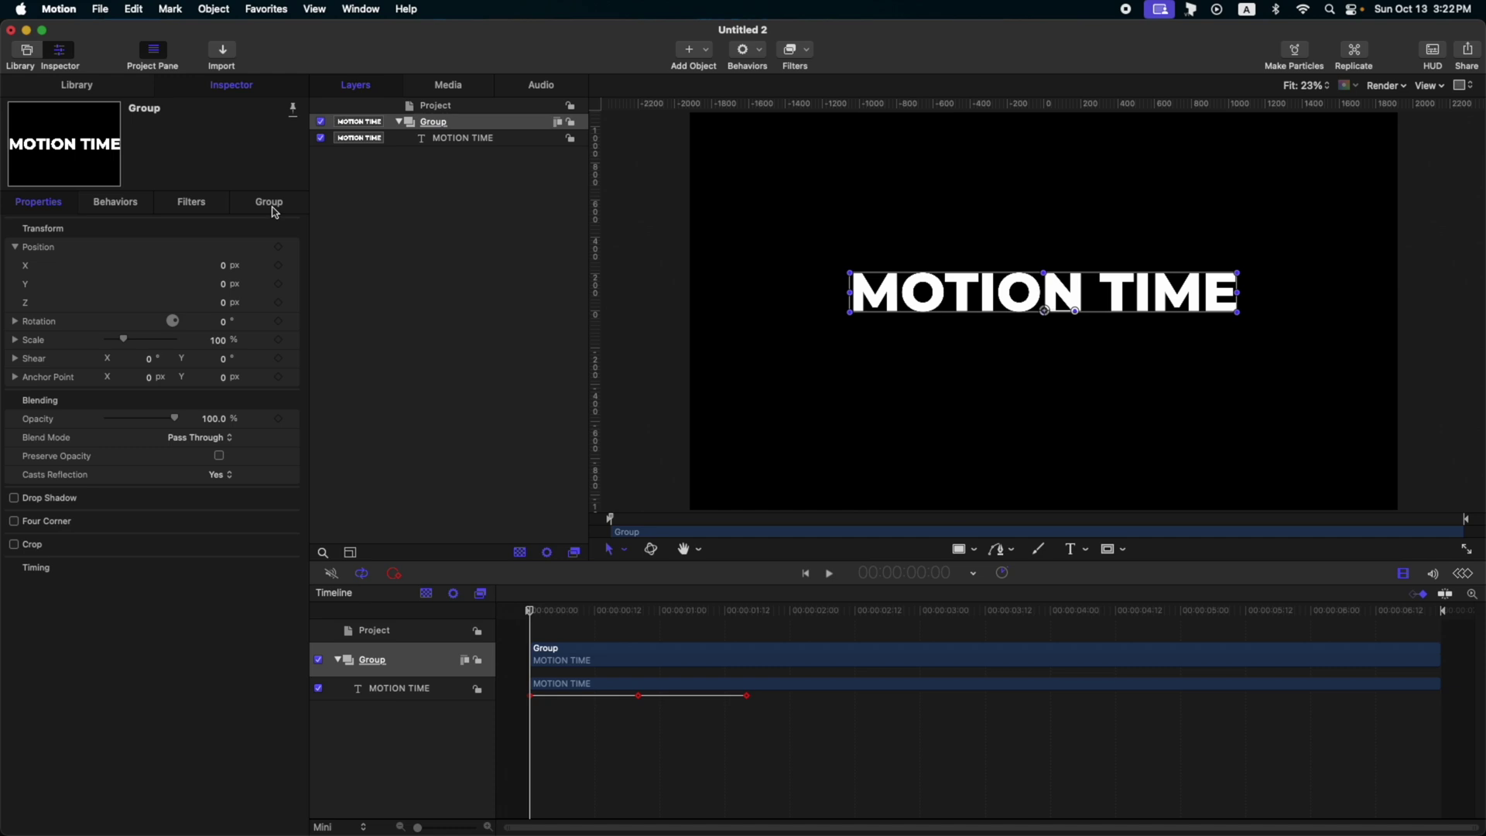
left_click(273, 202)
left_click(220, 266)
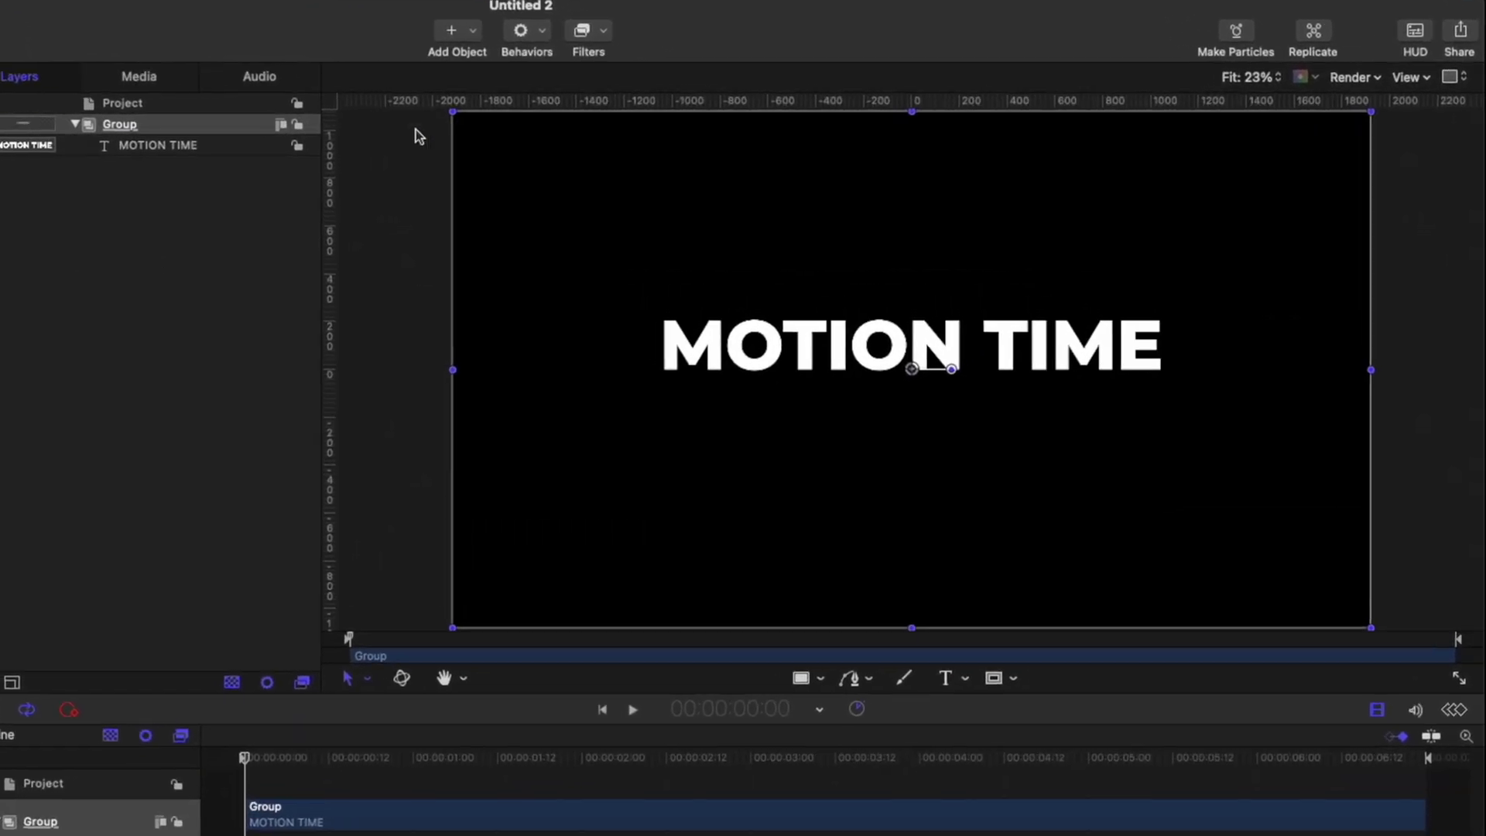
- Apply the Trails filter to the group and set its Echoes to 10
left_click(596, 31)
mouse_move(648, 487)
mouse_move(647, 529)
left_click(834, 596)
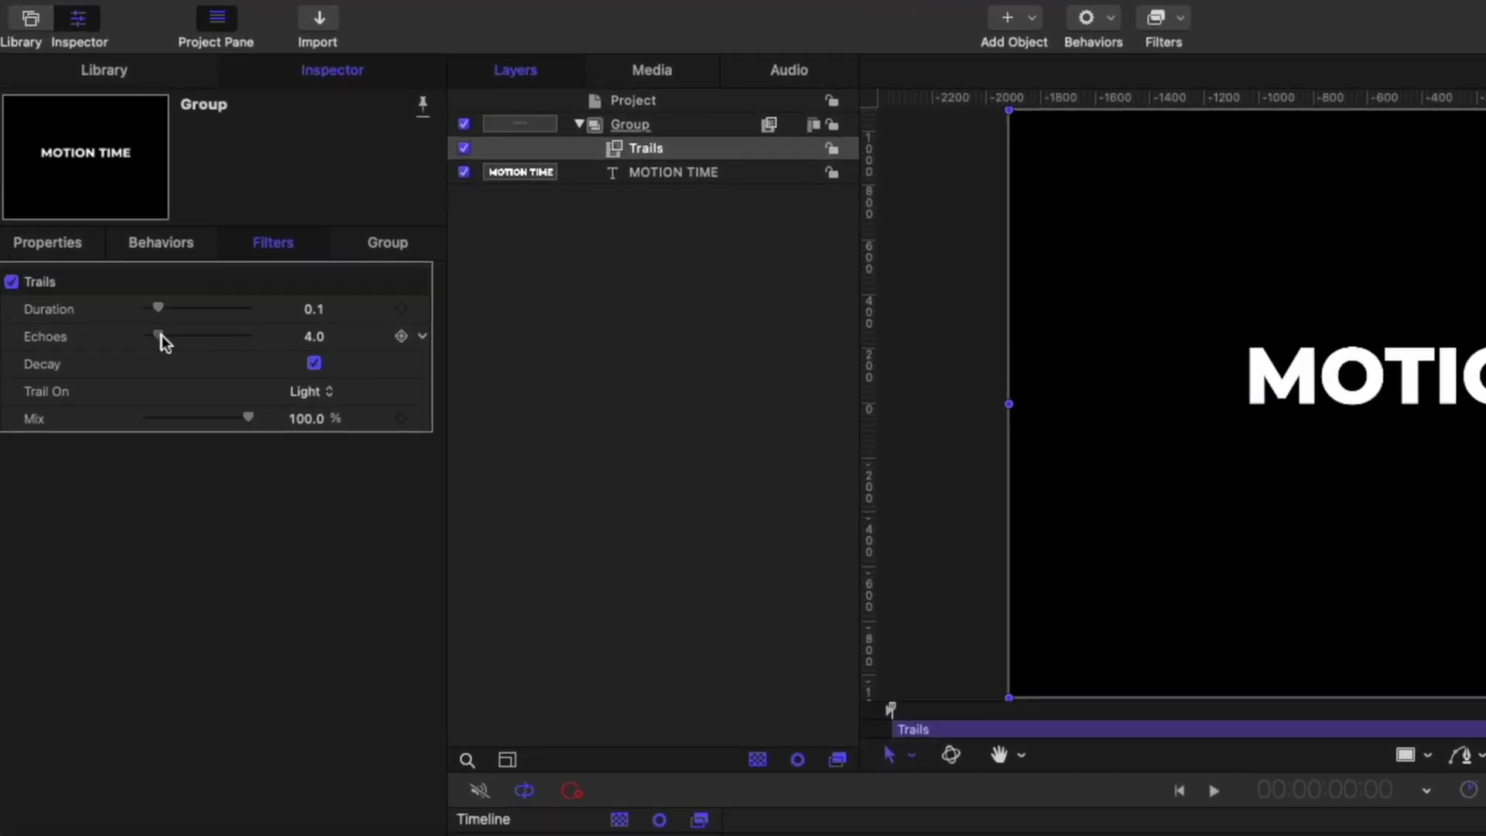
left_click_drag(161, 336, 252, 344)
left_click(312, 337)
type("10")
key("Return")
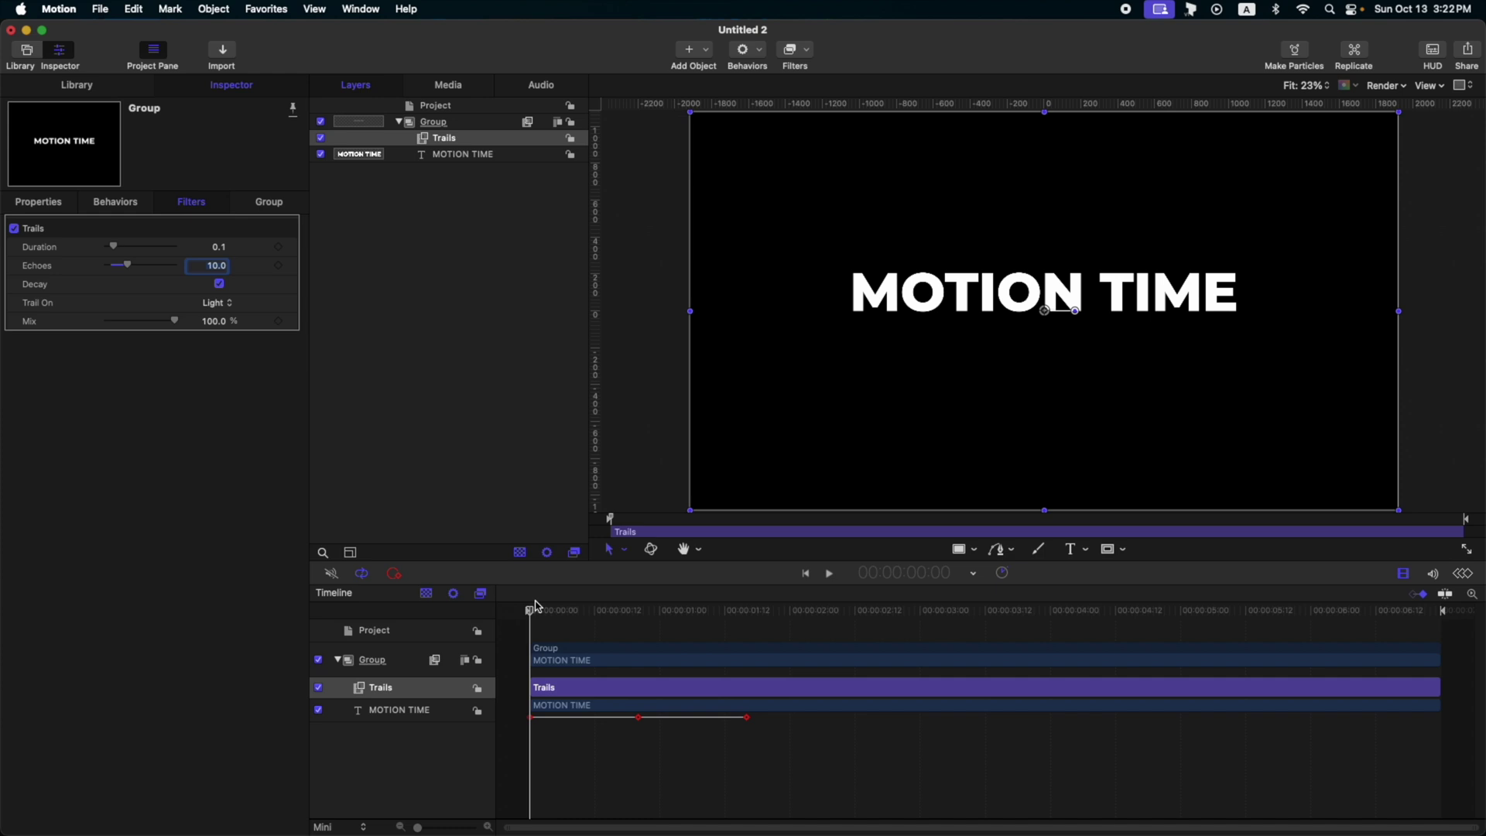
- Raise the Trails filter's Duration to 0.9 while viewing frame 12 and play the result from the start
left_click_drag(538, 606, 595, 613)
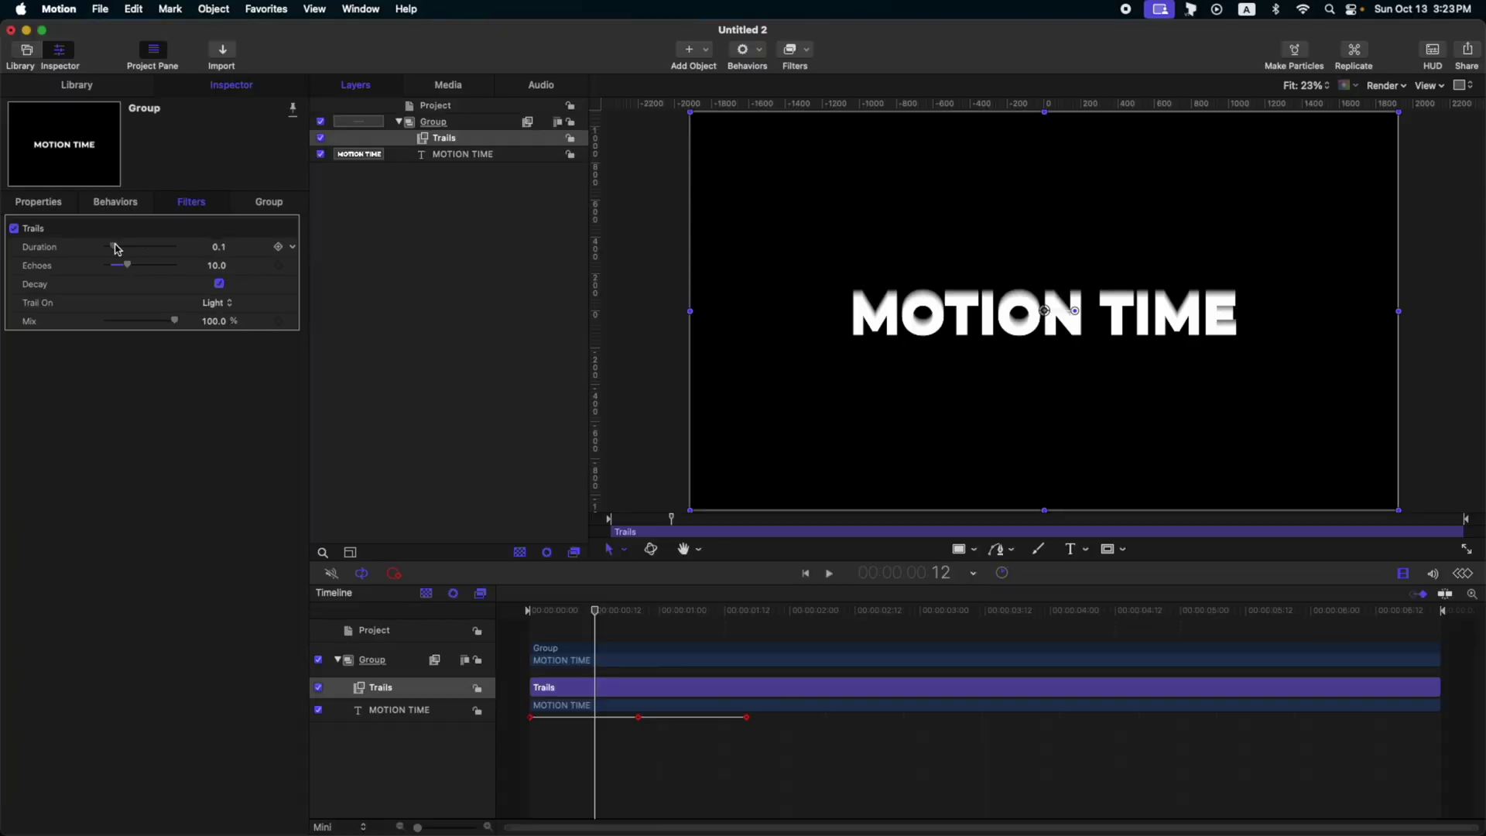
left_click_drag(117, 249, 170, 248)
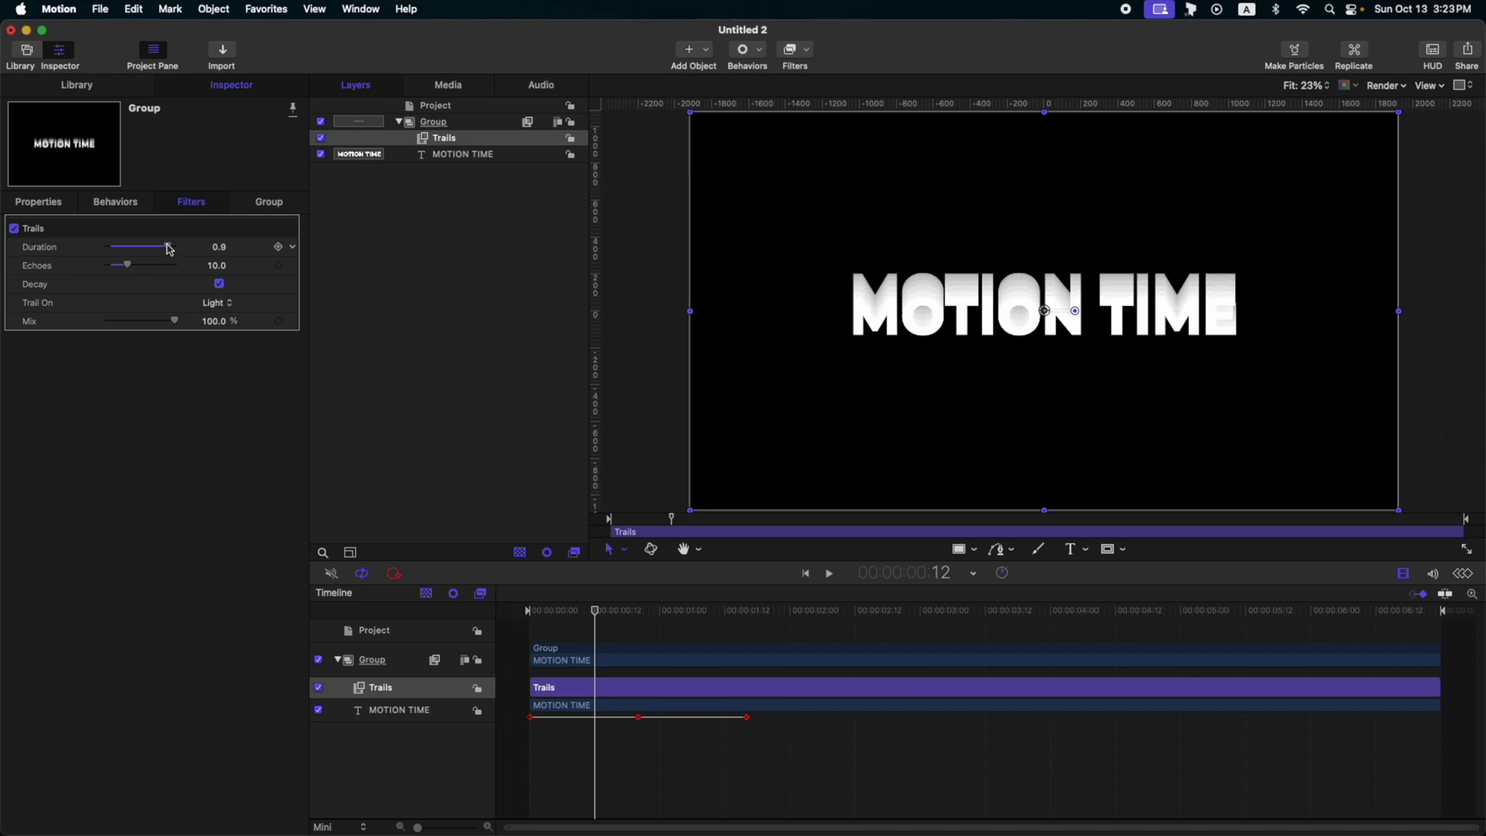
left_click_drag(605, 624, 423, 613)
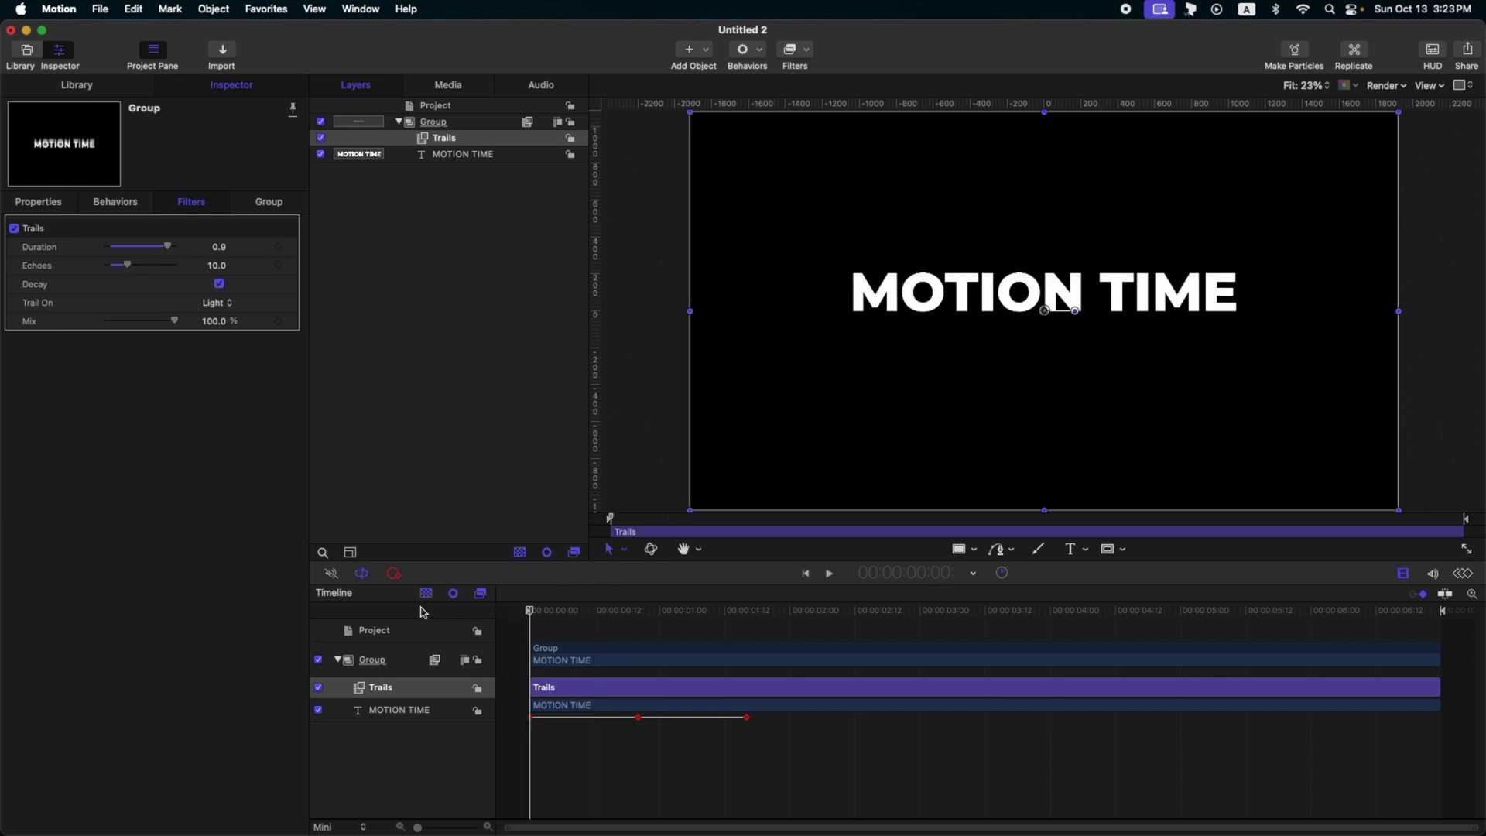
left_click(410, 419)
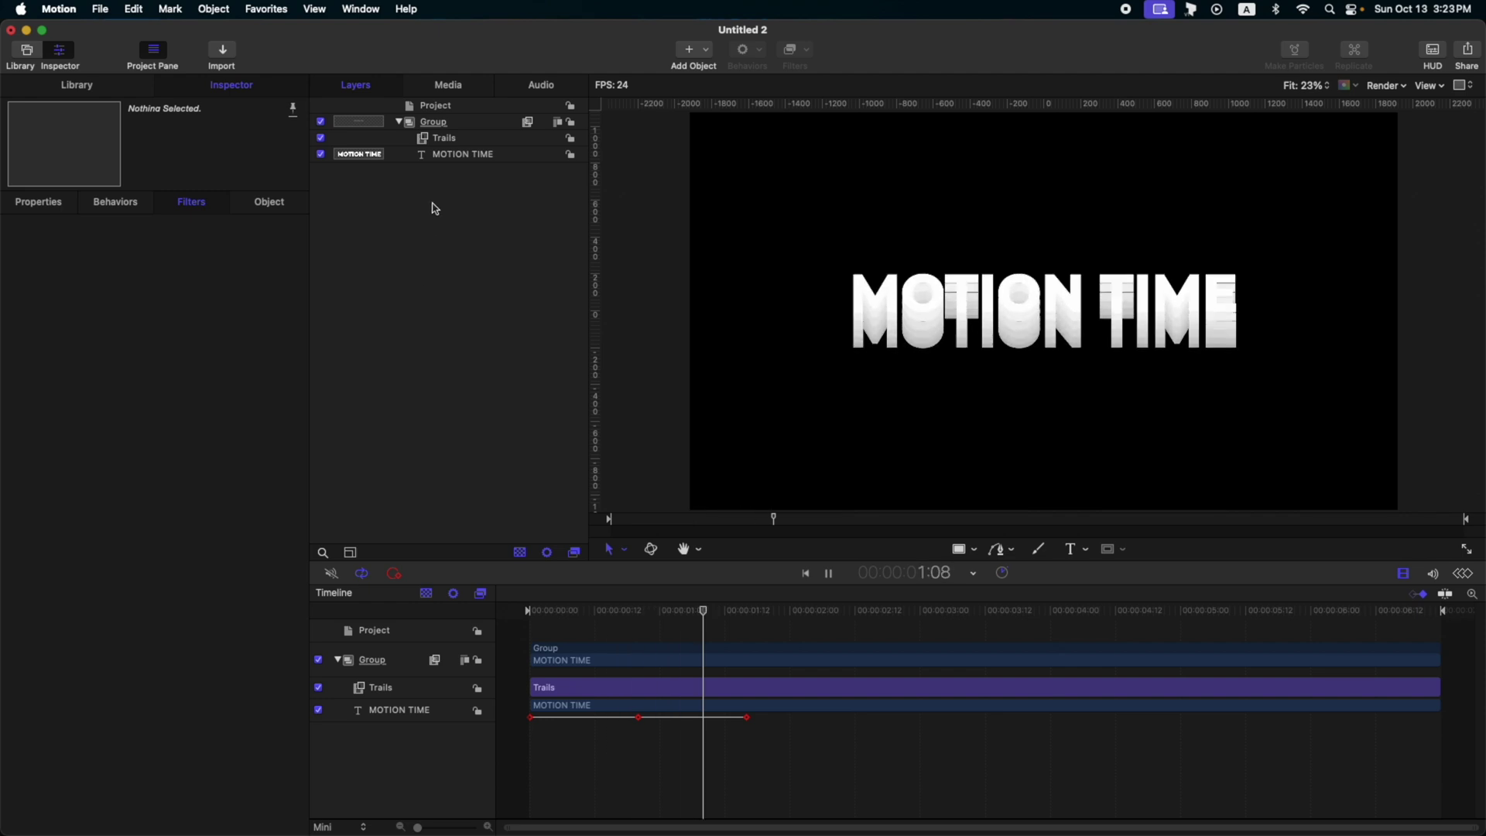
left_click(466, 138)
key("space")
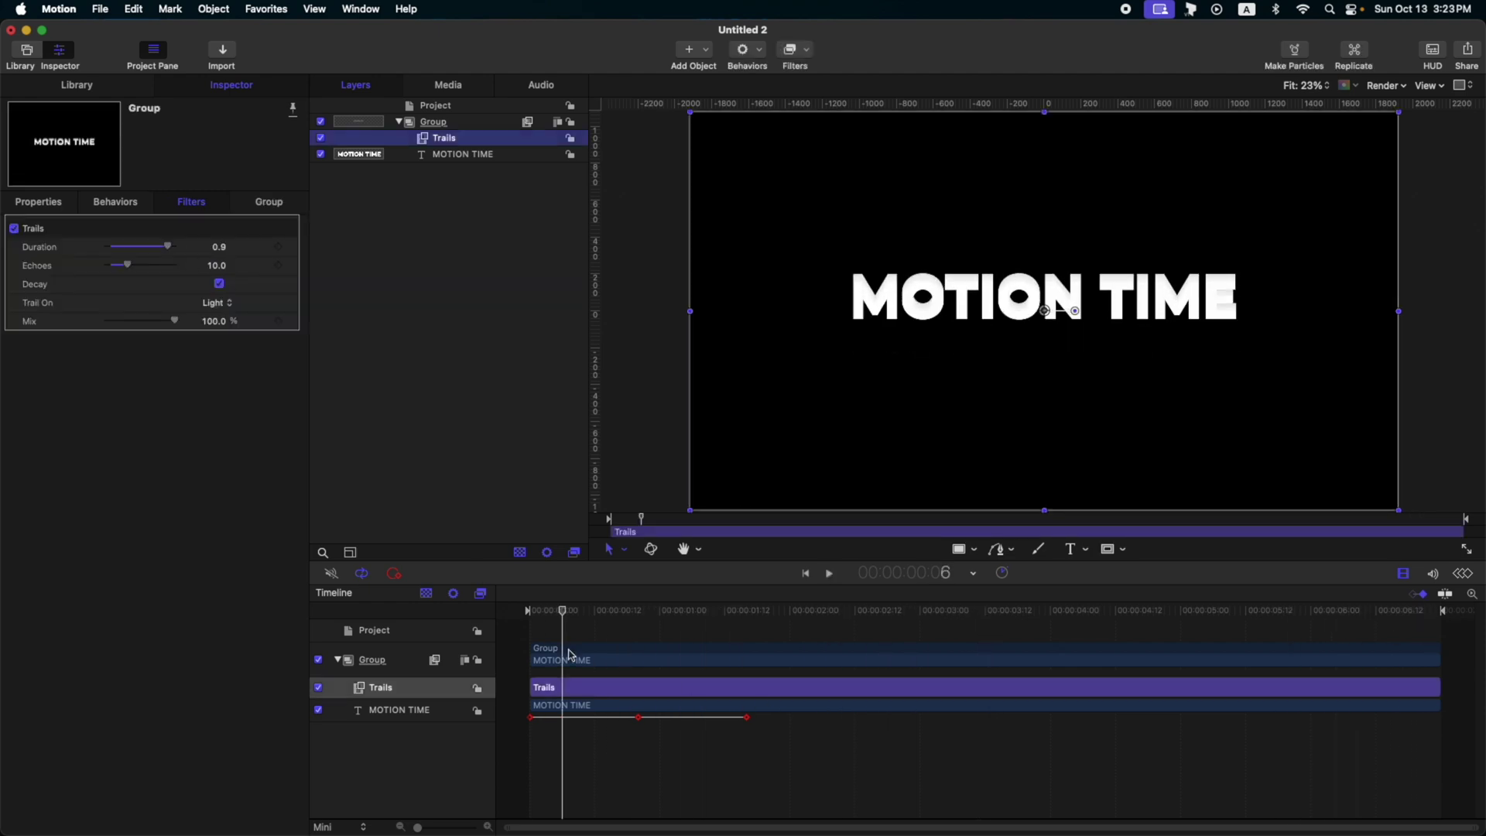
- Set the Trails filter's Echoes to 5 and Duration to 1.0, and play the animation from the start
left_click(584, 613)
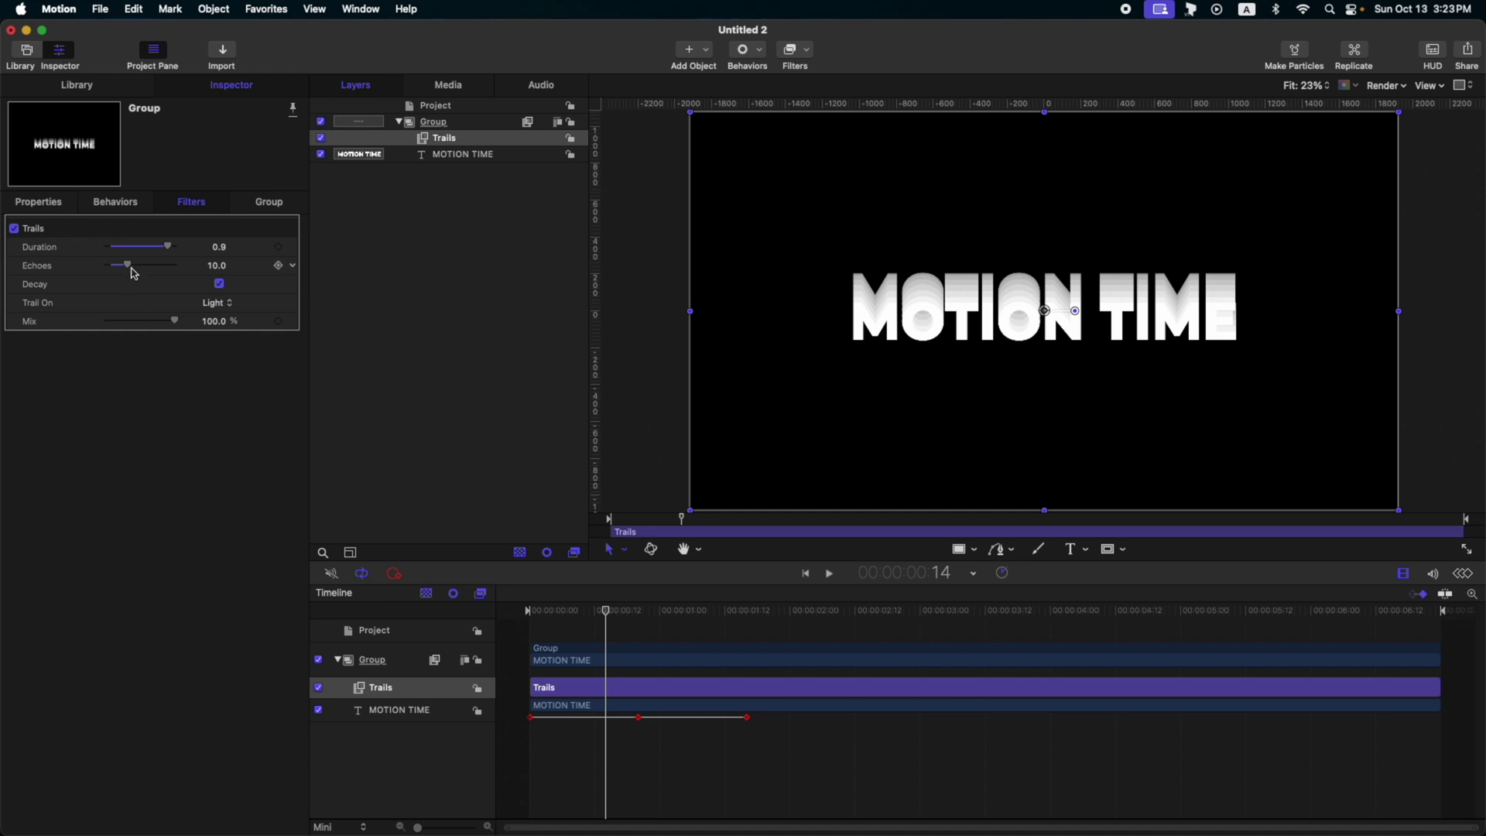
left_click_drag(127, 268, 116, 266)
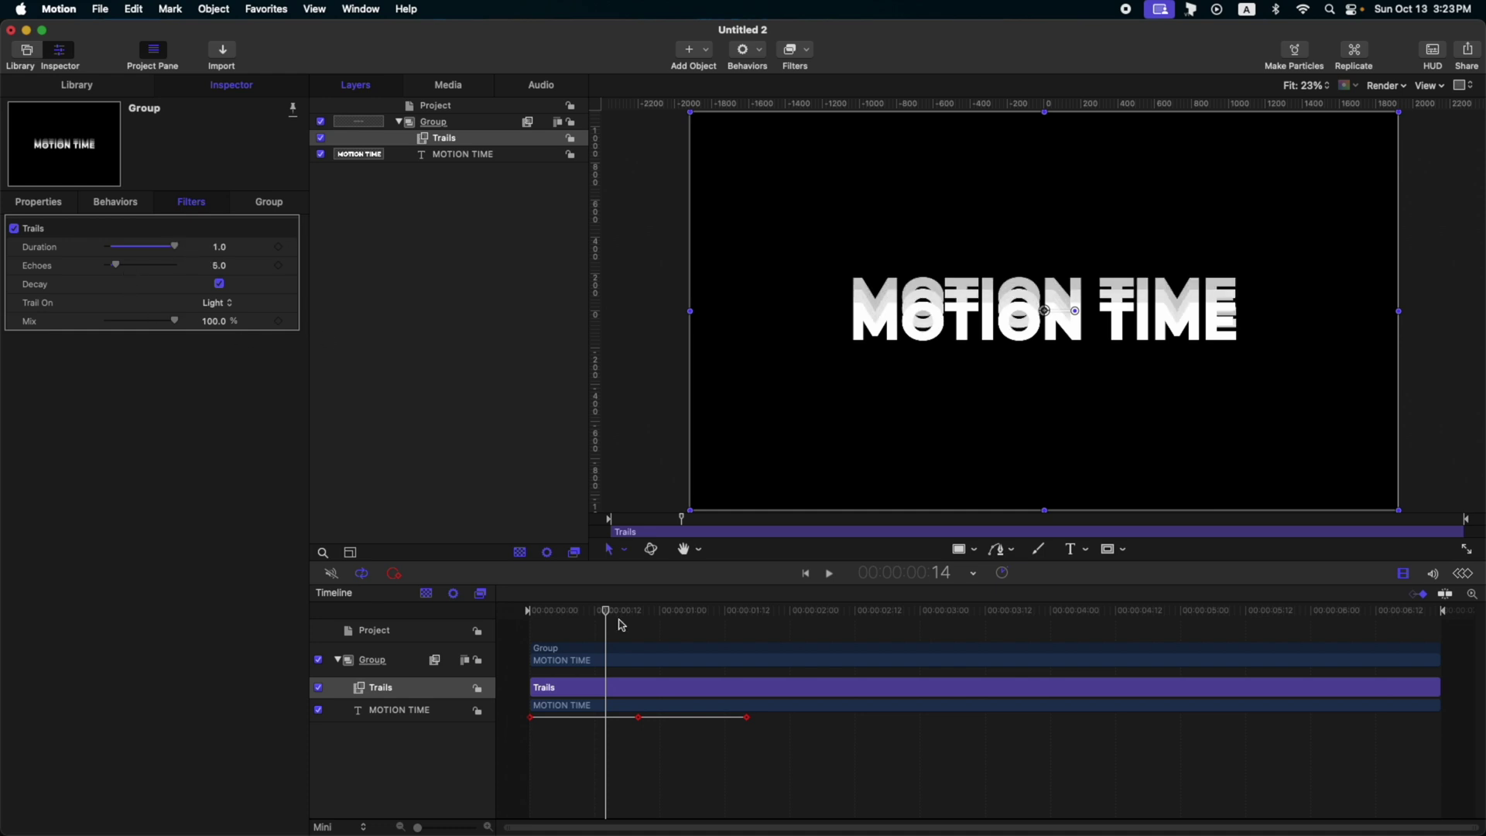
key("Home")
key("space")
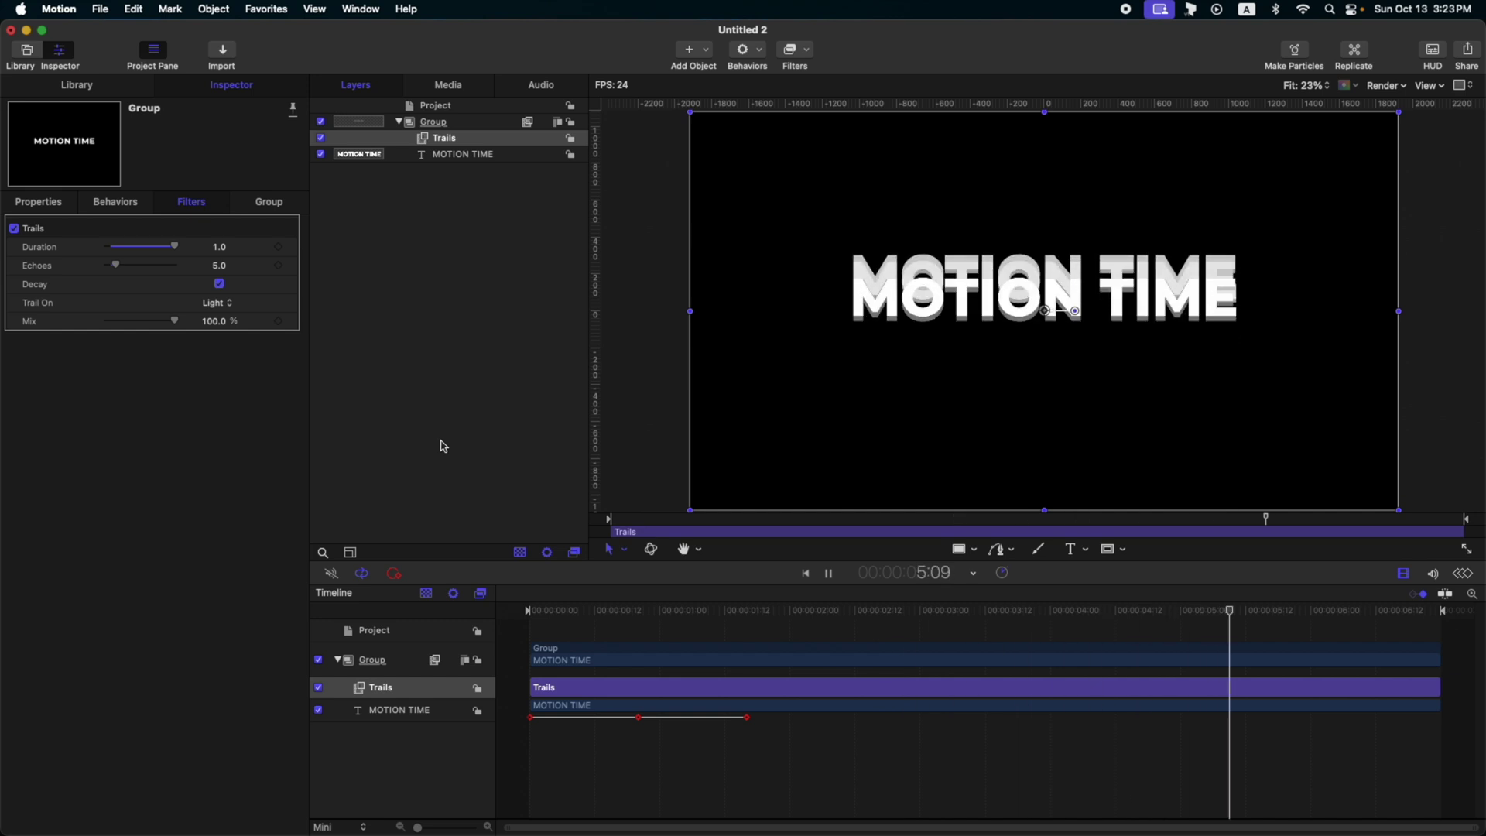
key("space")
- Delete the Trails filter from the group and reset the MOTION TIME text's Transform parameters
left_click(468, 140)
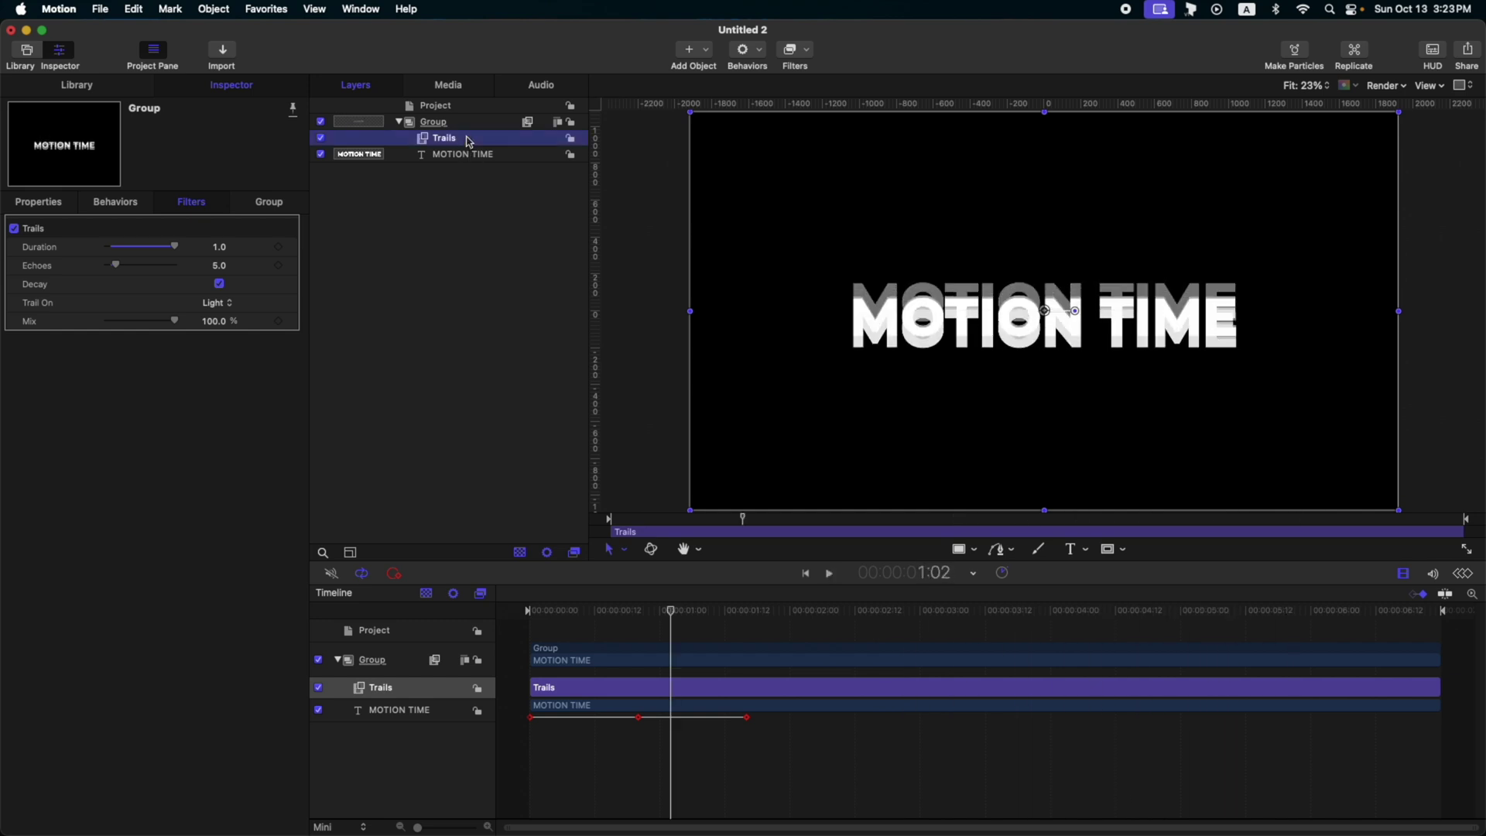
key("Delete")
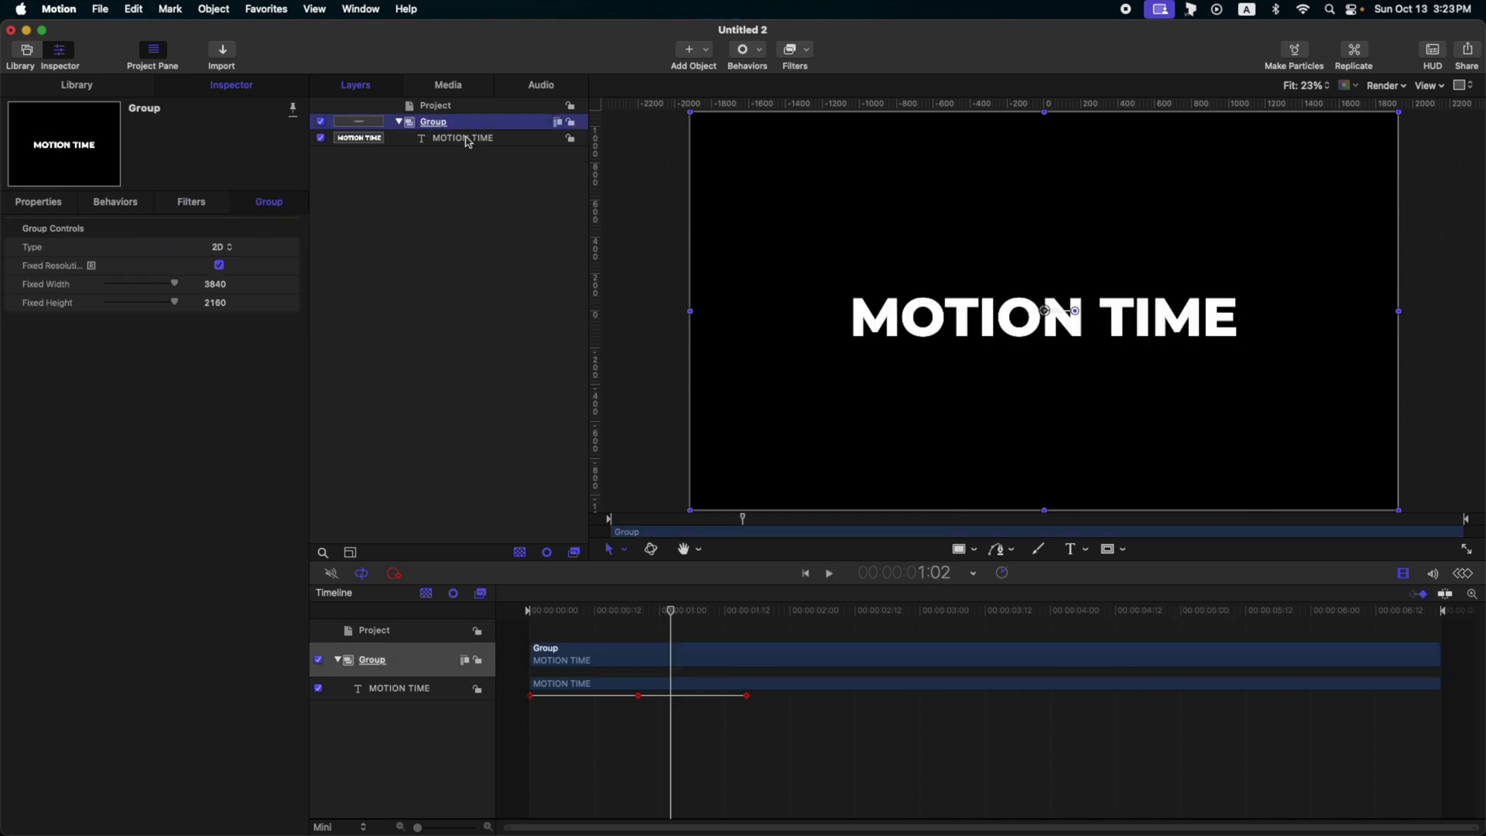
left_click(69, 206)
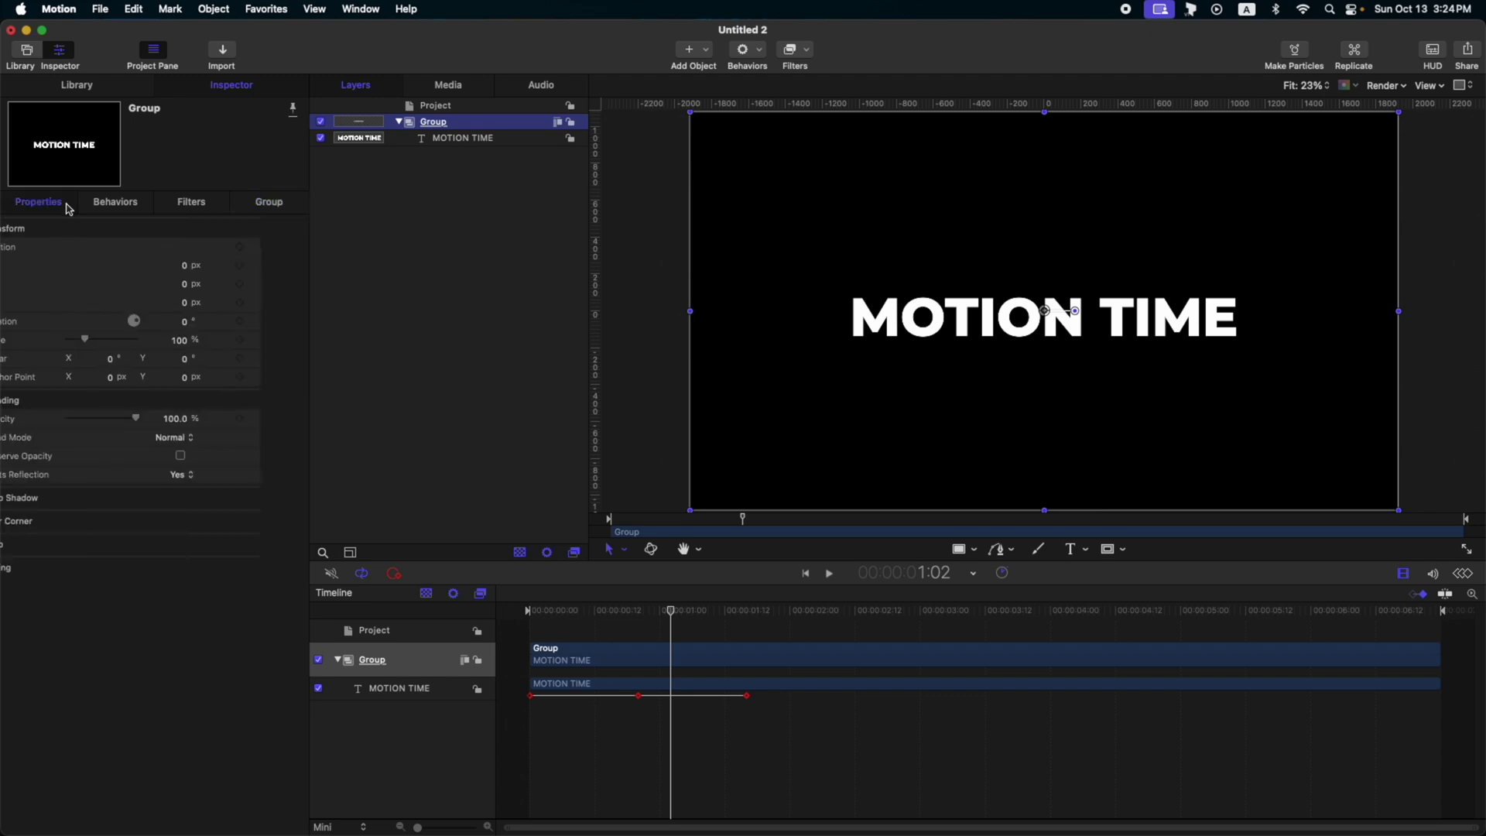
left_click(468, 139)
left_click(291, 229)
left_click(333, 230)
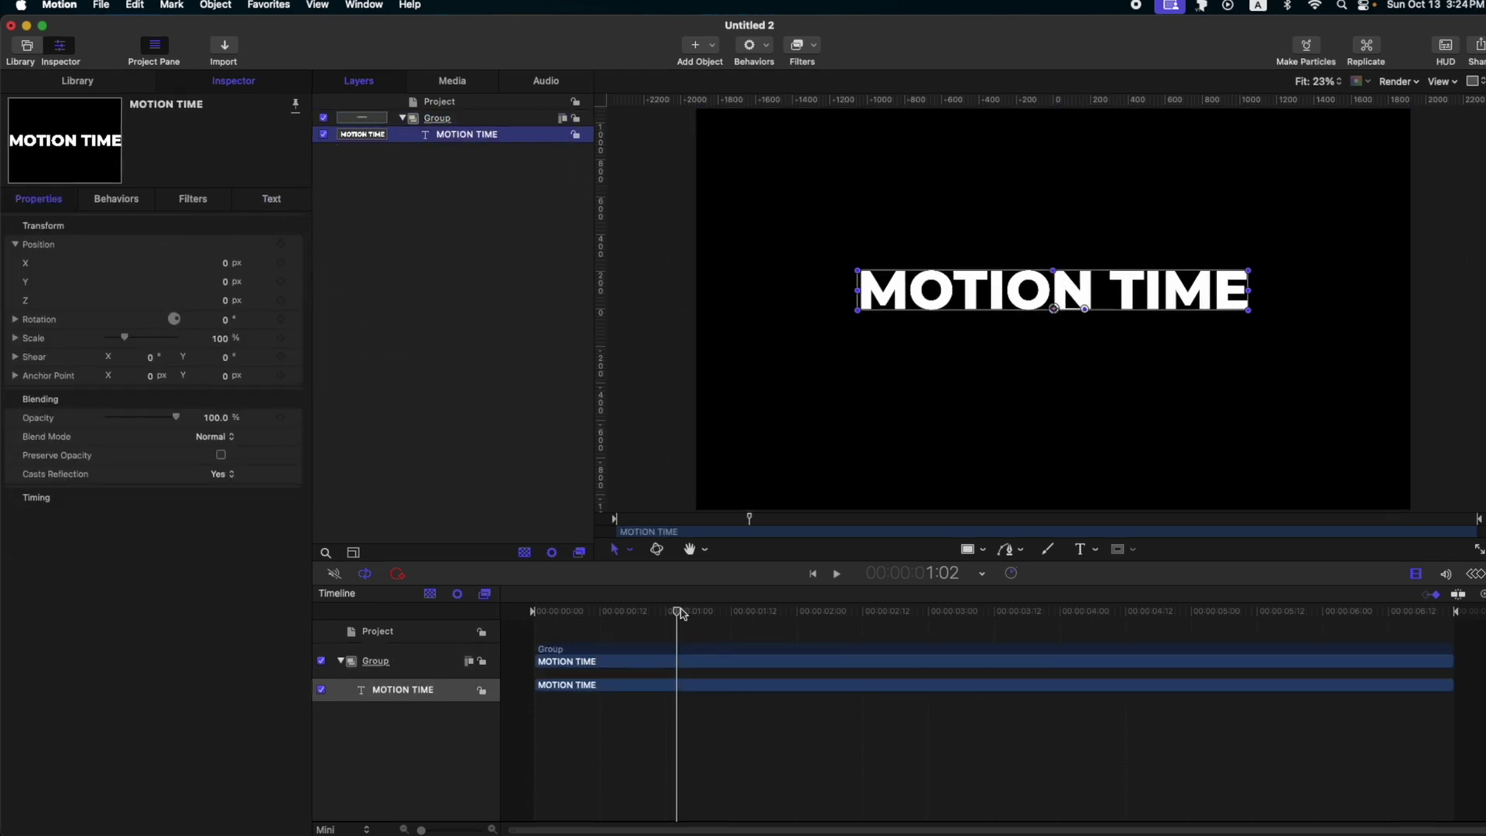
- Keyframe the text's X position from 0 px at the first frame to -150 px at frame 20
left_click_drag(681, 614, 535, 611)
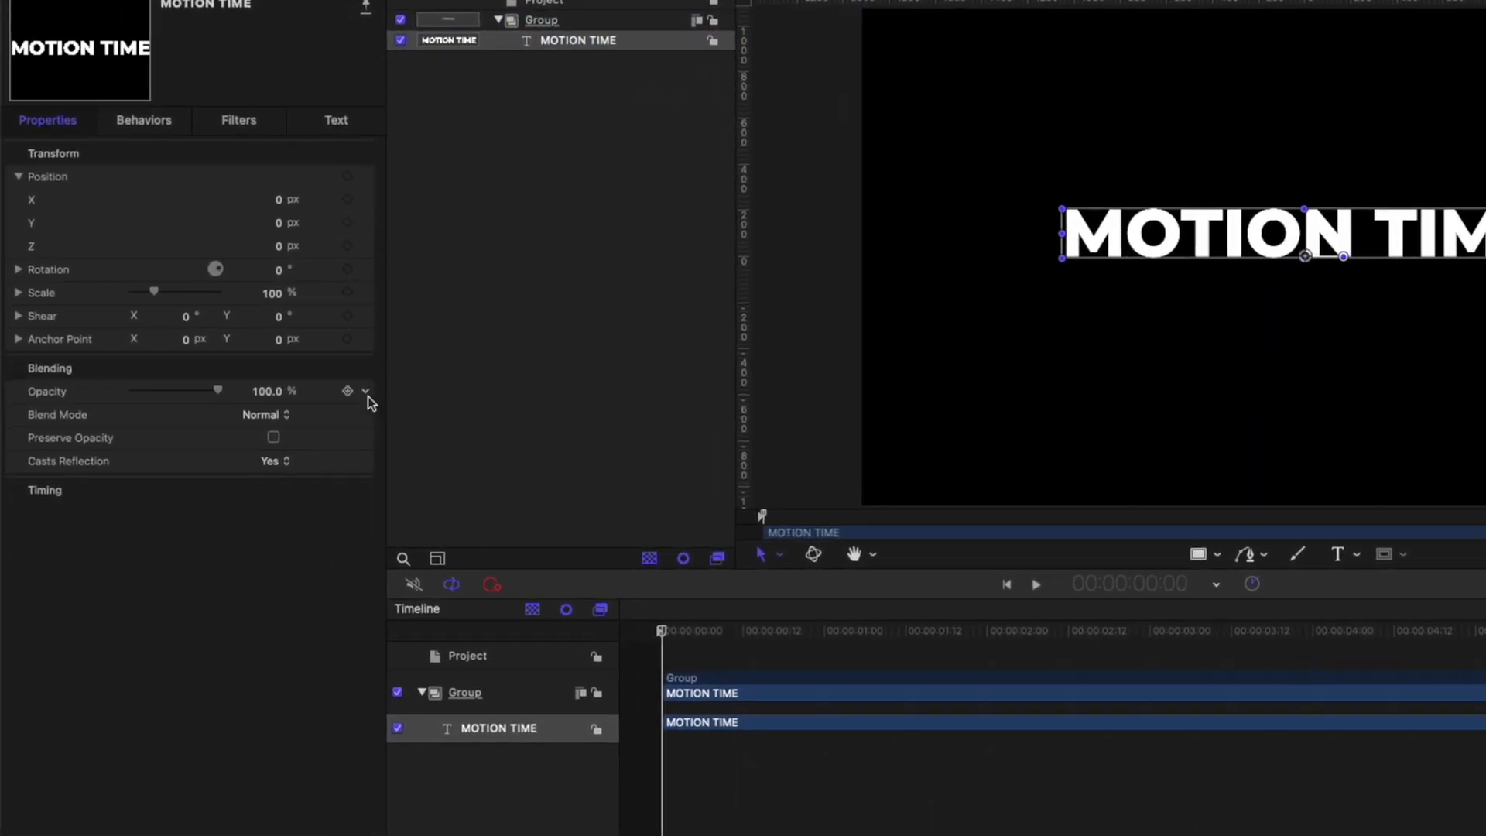
left_click(348, 201)
key("shift+Right")
key("shift+Right")
left_click_drag(285, 200, 267, 200)
left_click(259, 200)
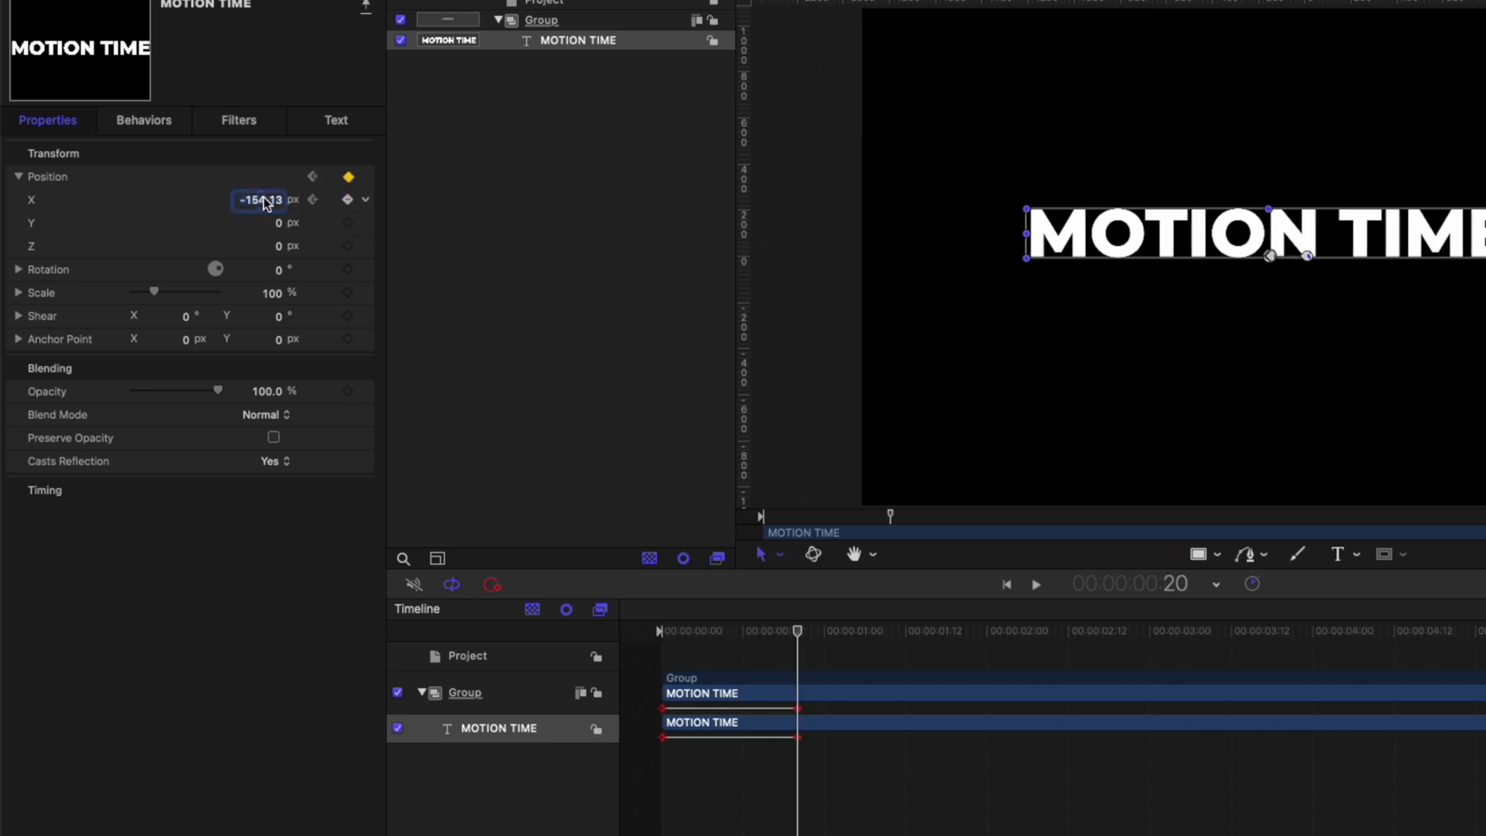
key("Return")
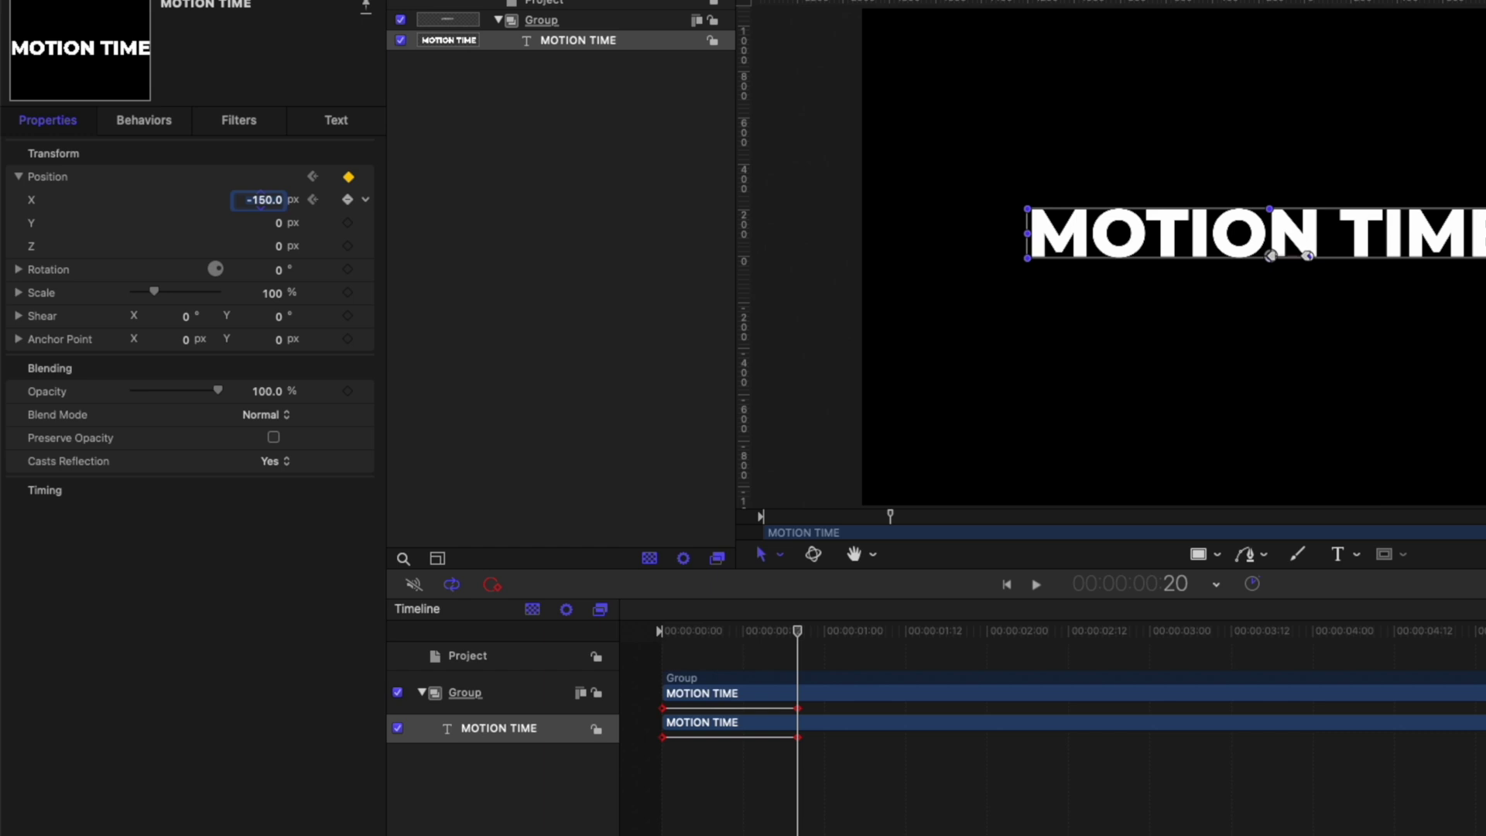
- Keyframe the text's X position at 100 px at 00:00:01:16 and play the horizontal movement
left_click(793, 633)
key("shift+Right")
key("shift+Right")
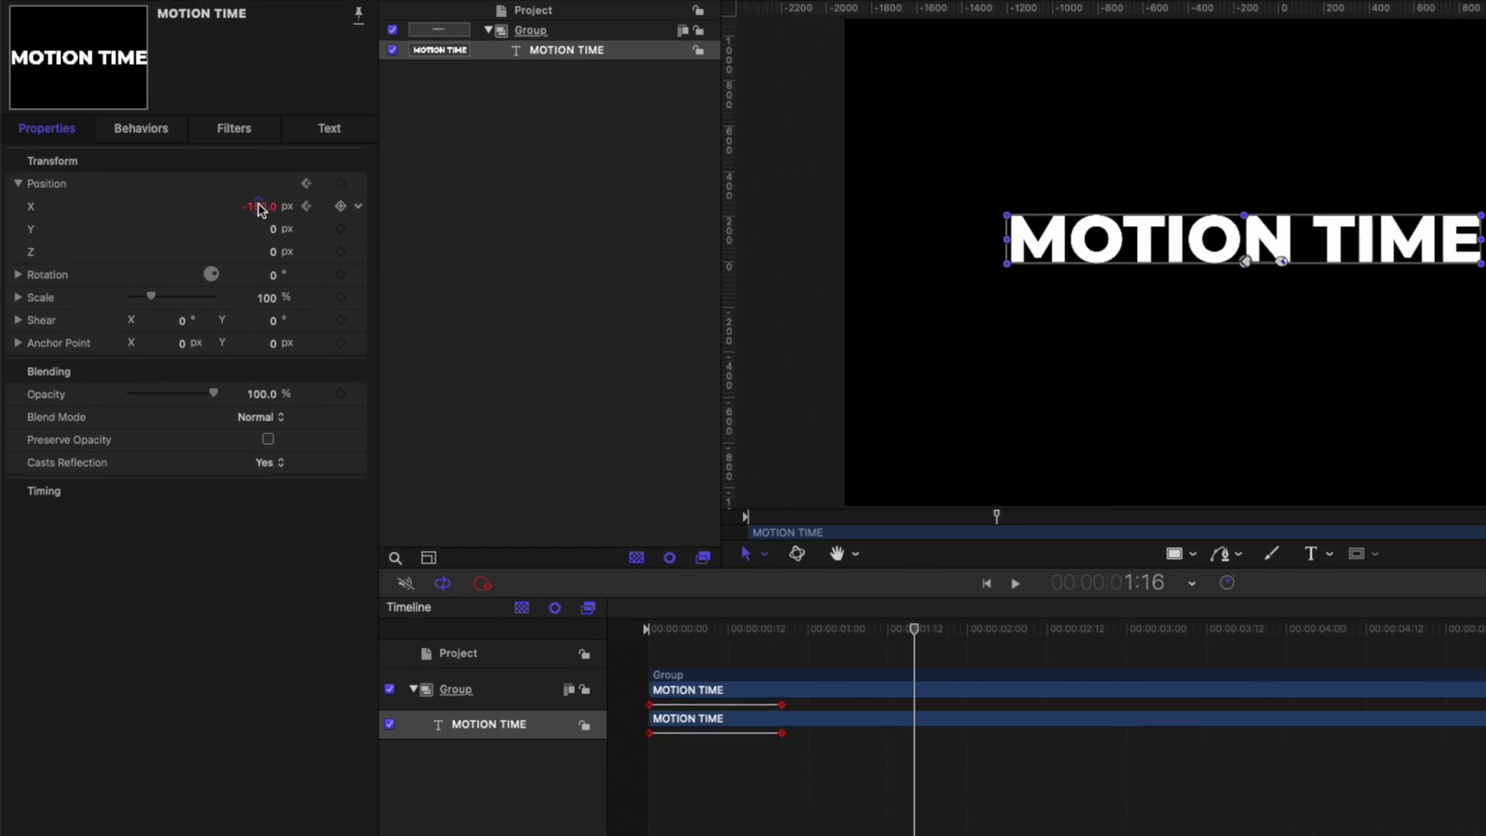
left_click(260, 201)
type("10")
key("Return")
key("space")
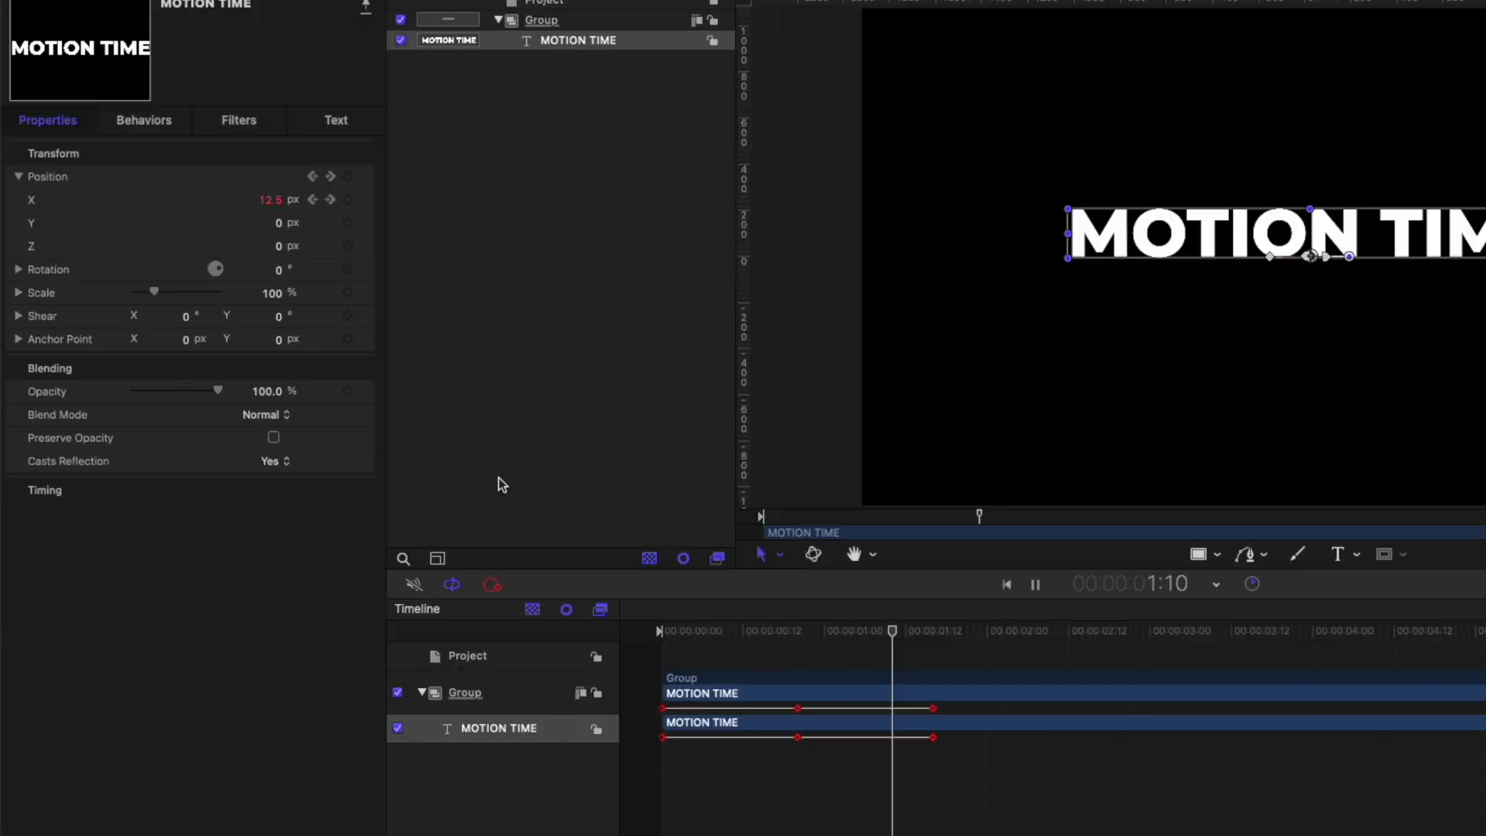
key("space")
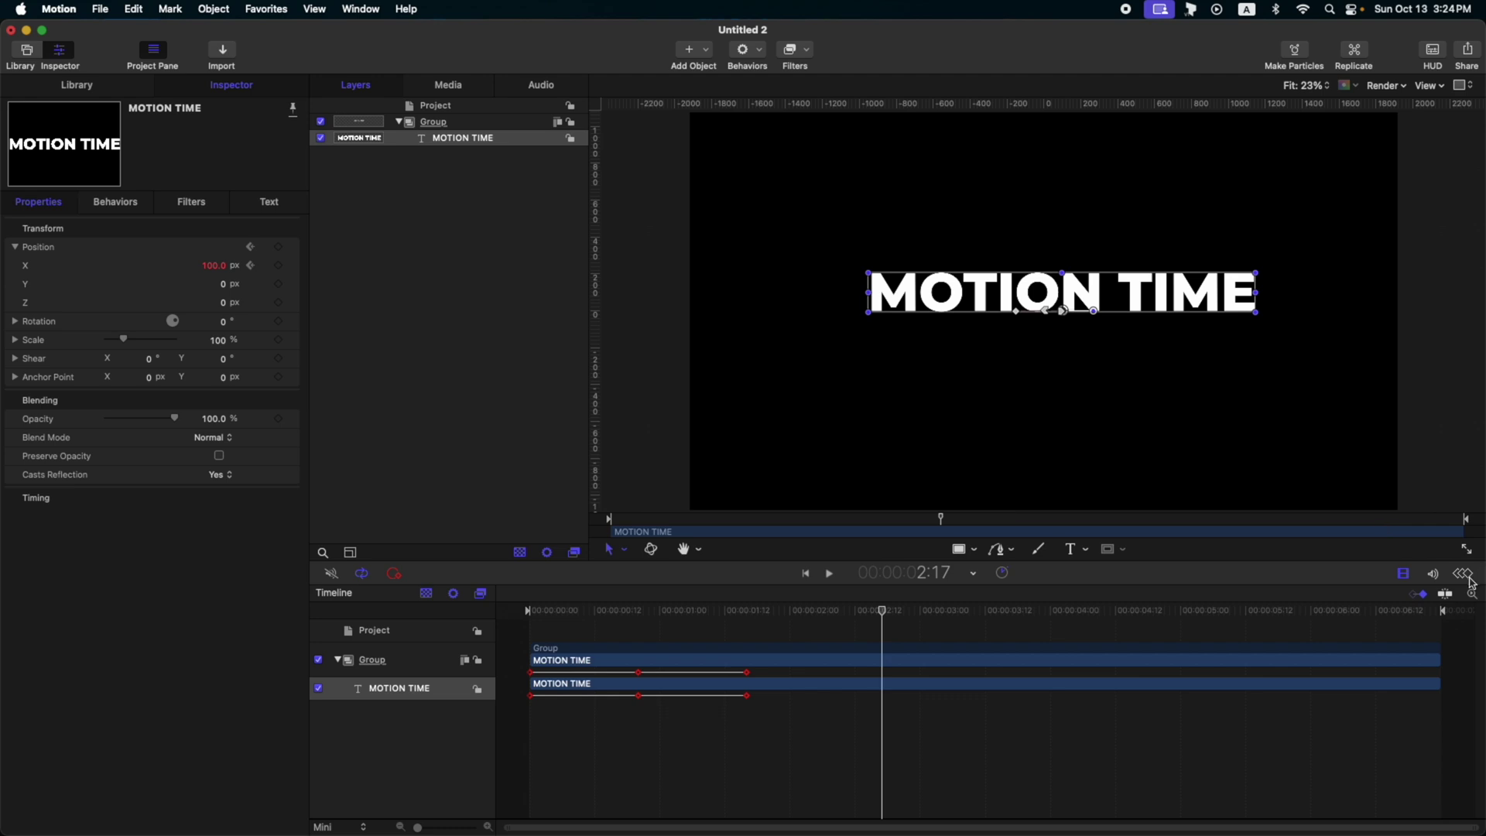
- Apply Ease Both to all the text's X position keyframes in the Keyframe Editor, with the Timeline hidden
left_click(1464, 574)
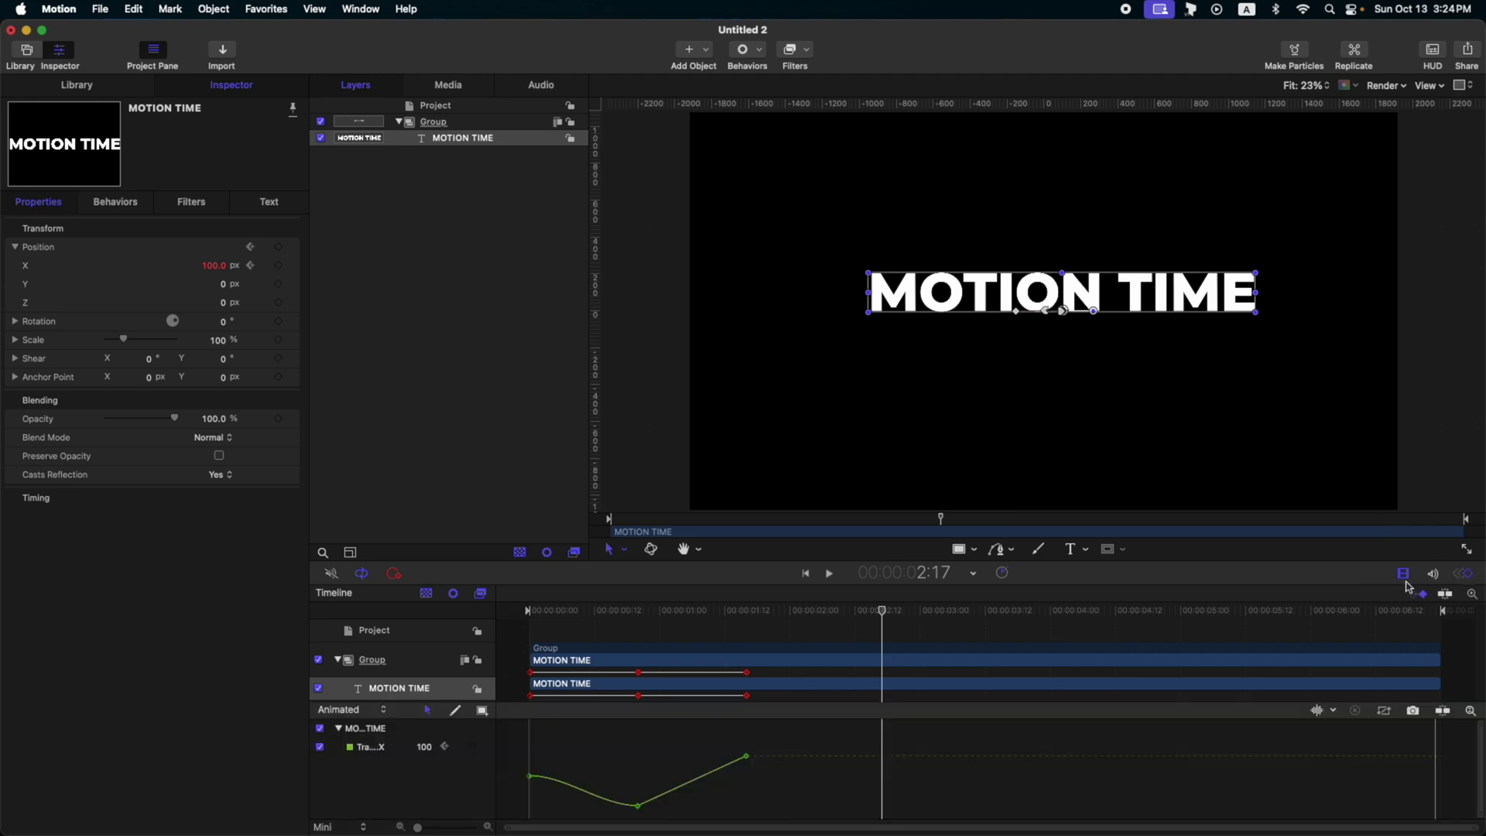
left_click(1405, 575)
left_click_drag(833, 621, 499, 818)
right_click(747, 682)
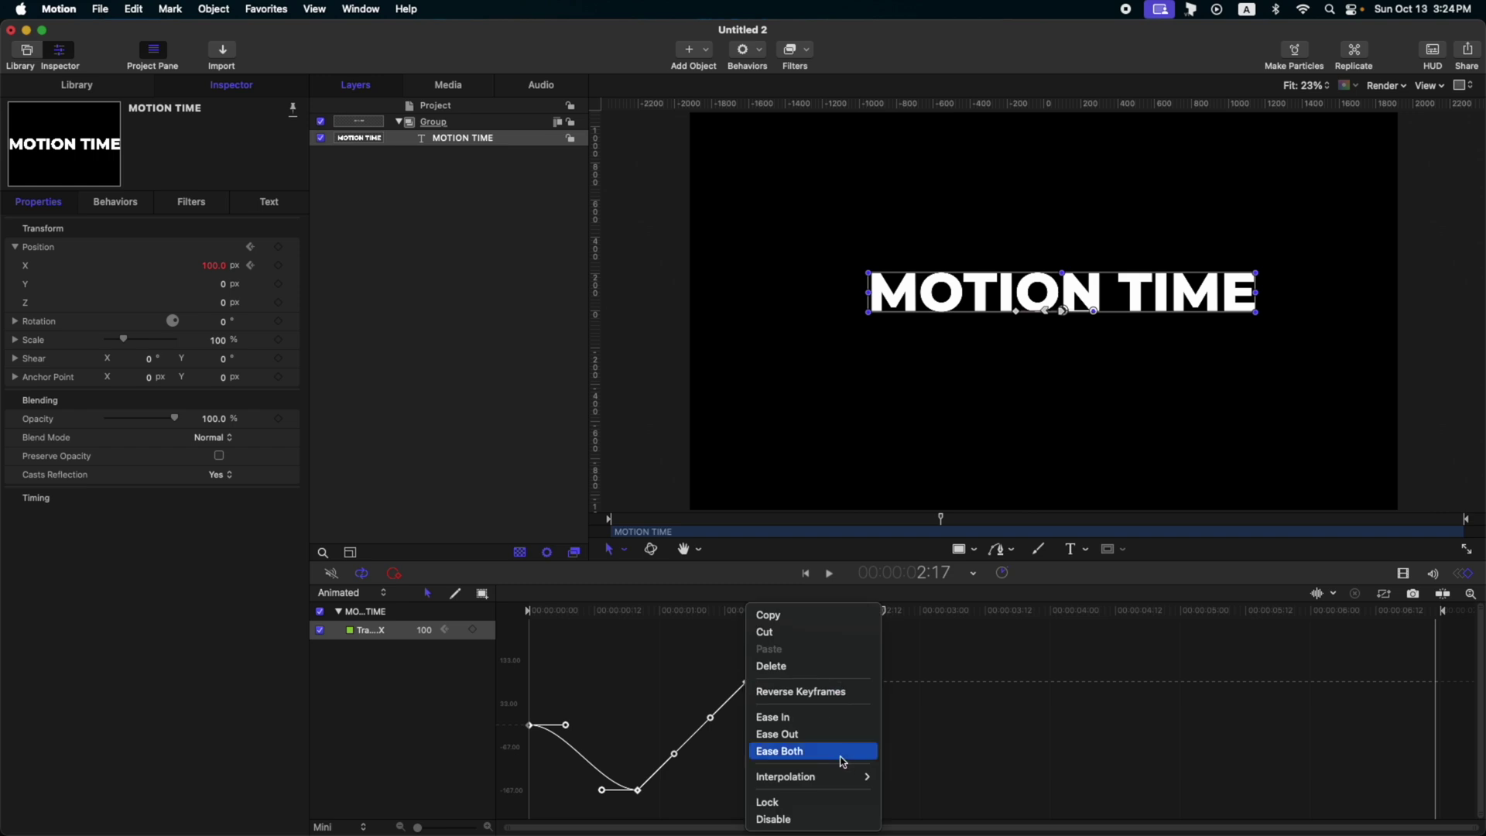
left_click(844, 763)
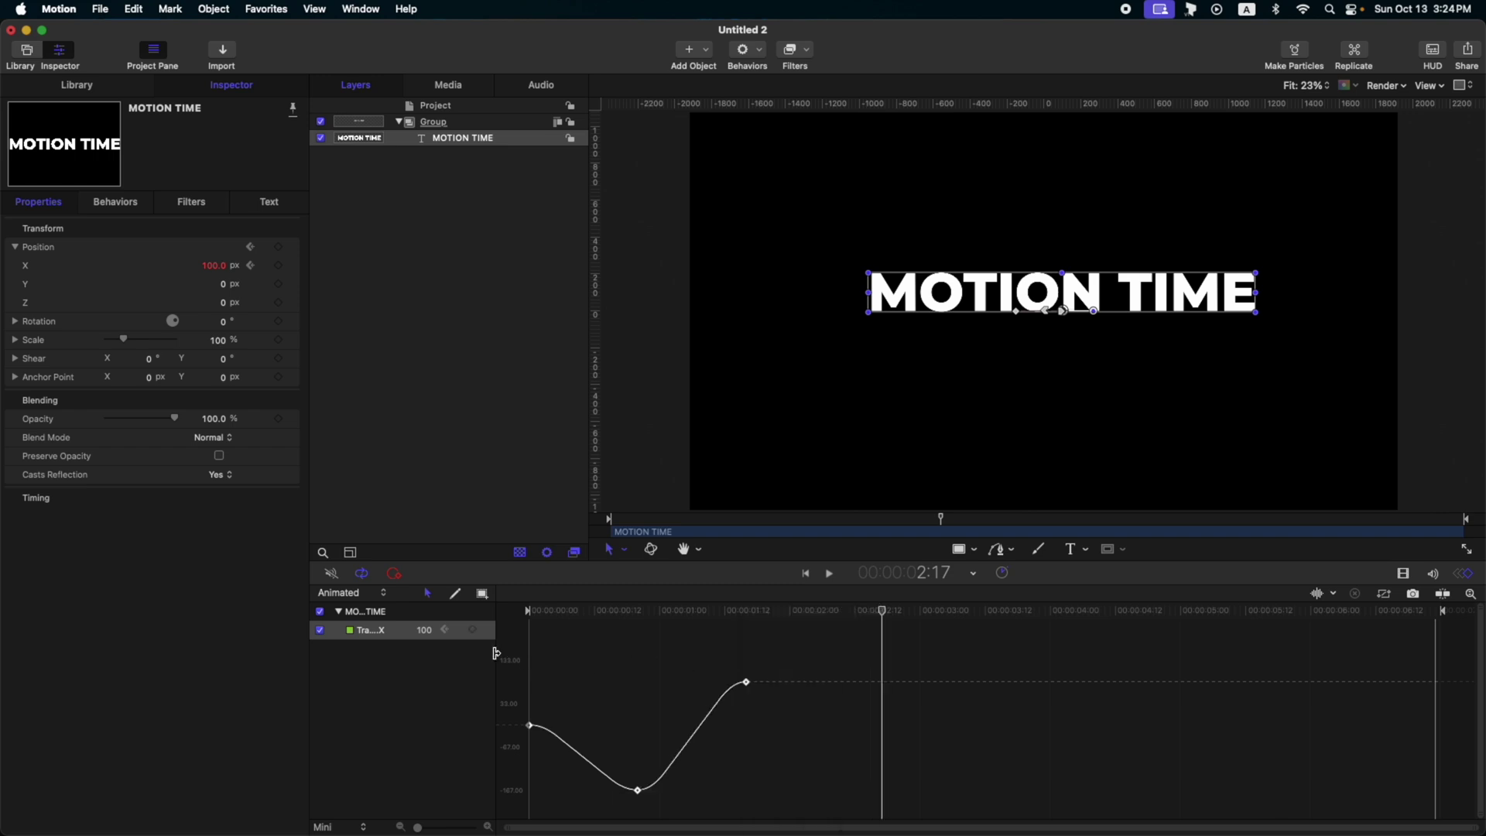
- Make the X position curve continue back and forth after its last keyframe with Ping Pong extrapolation, and play it from the start
left_click(488, 632)
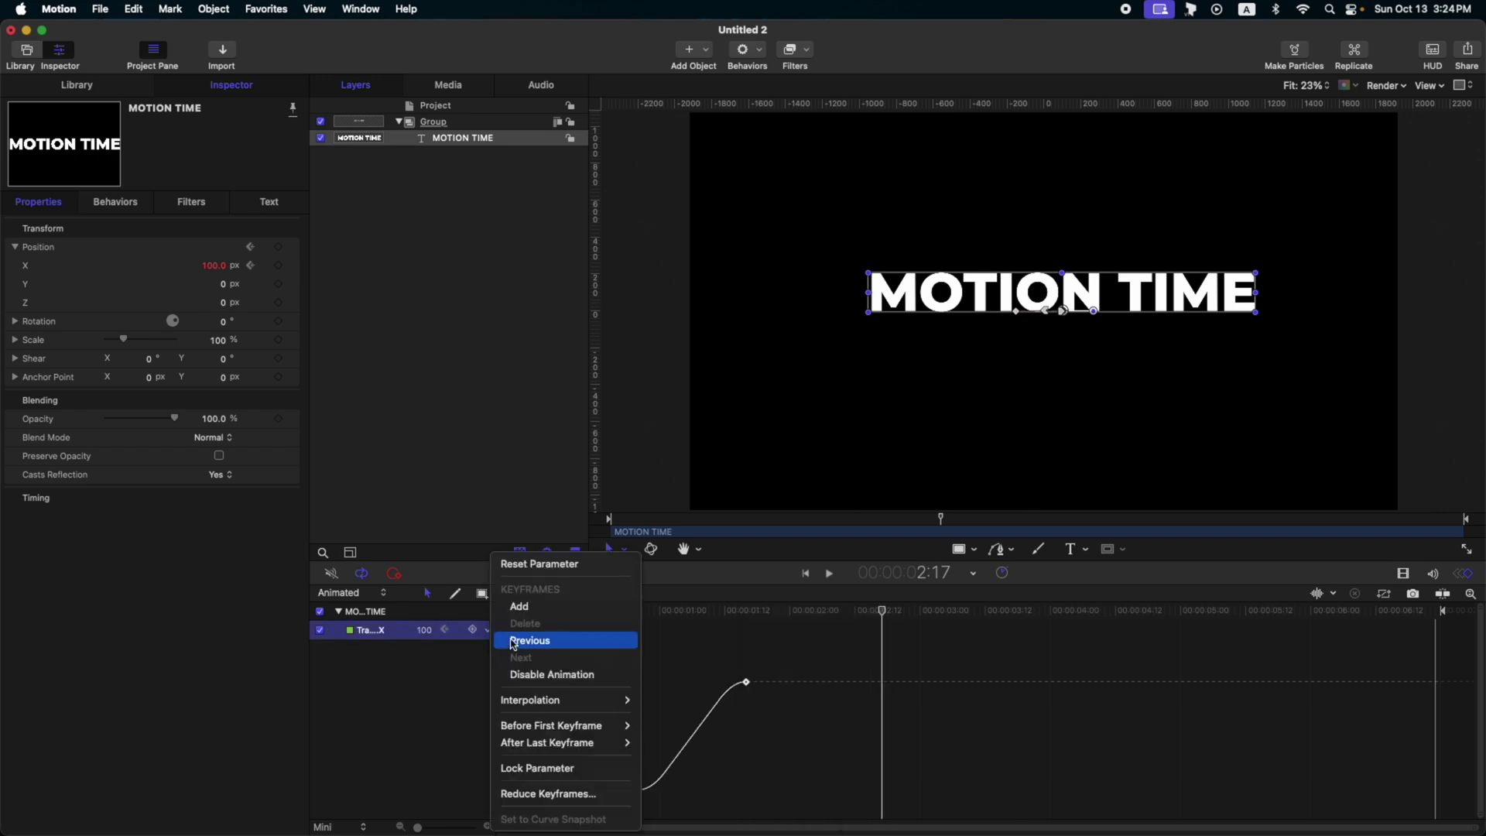
mouse_move(589, 742)
left_click(689, 757)
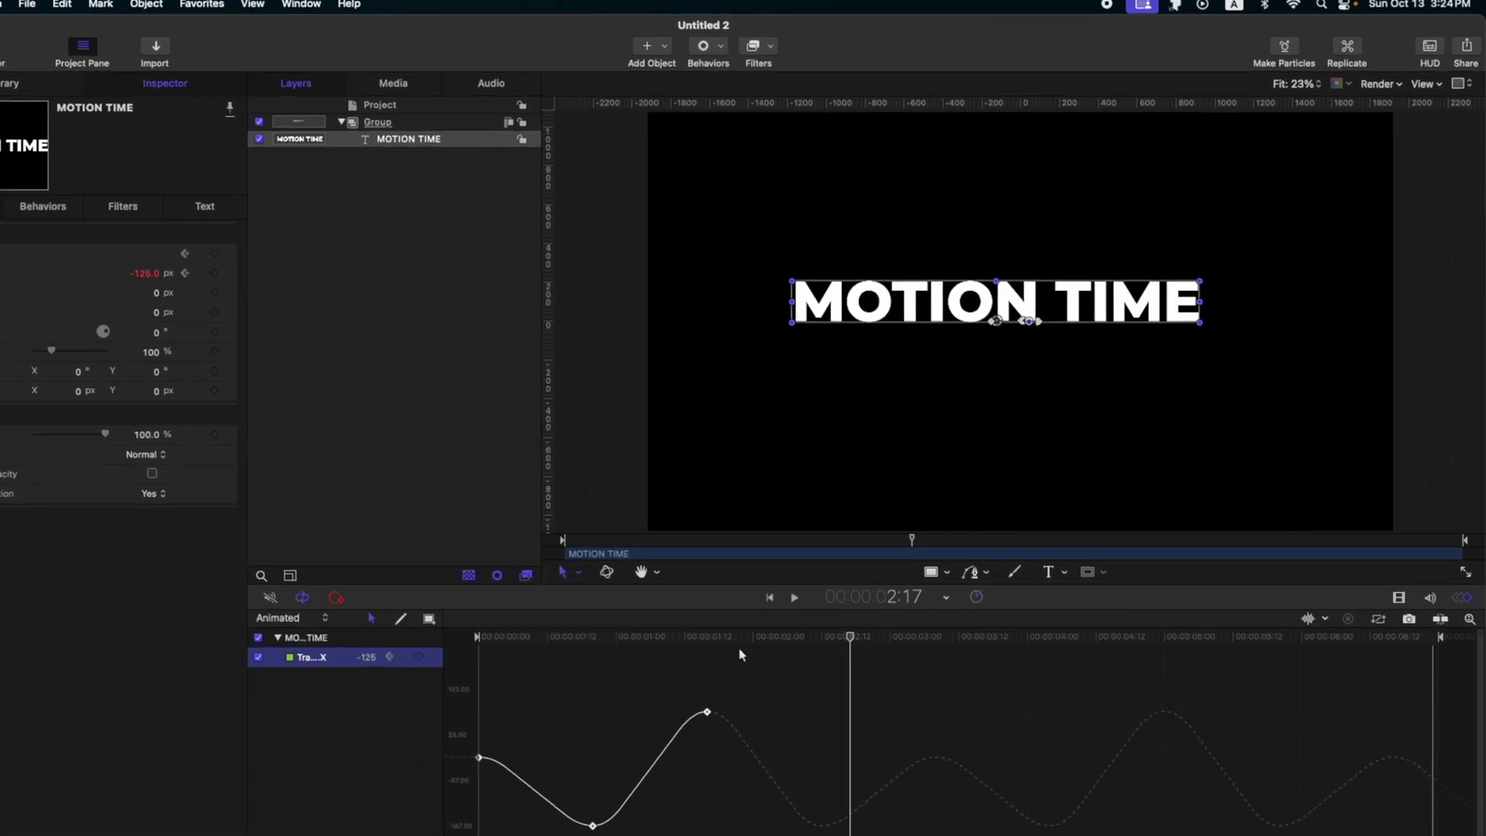
key("Home")
key("space")
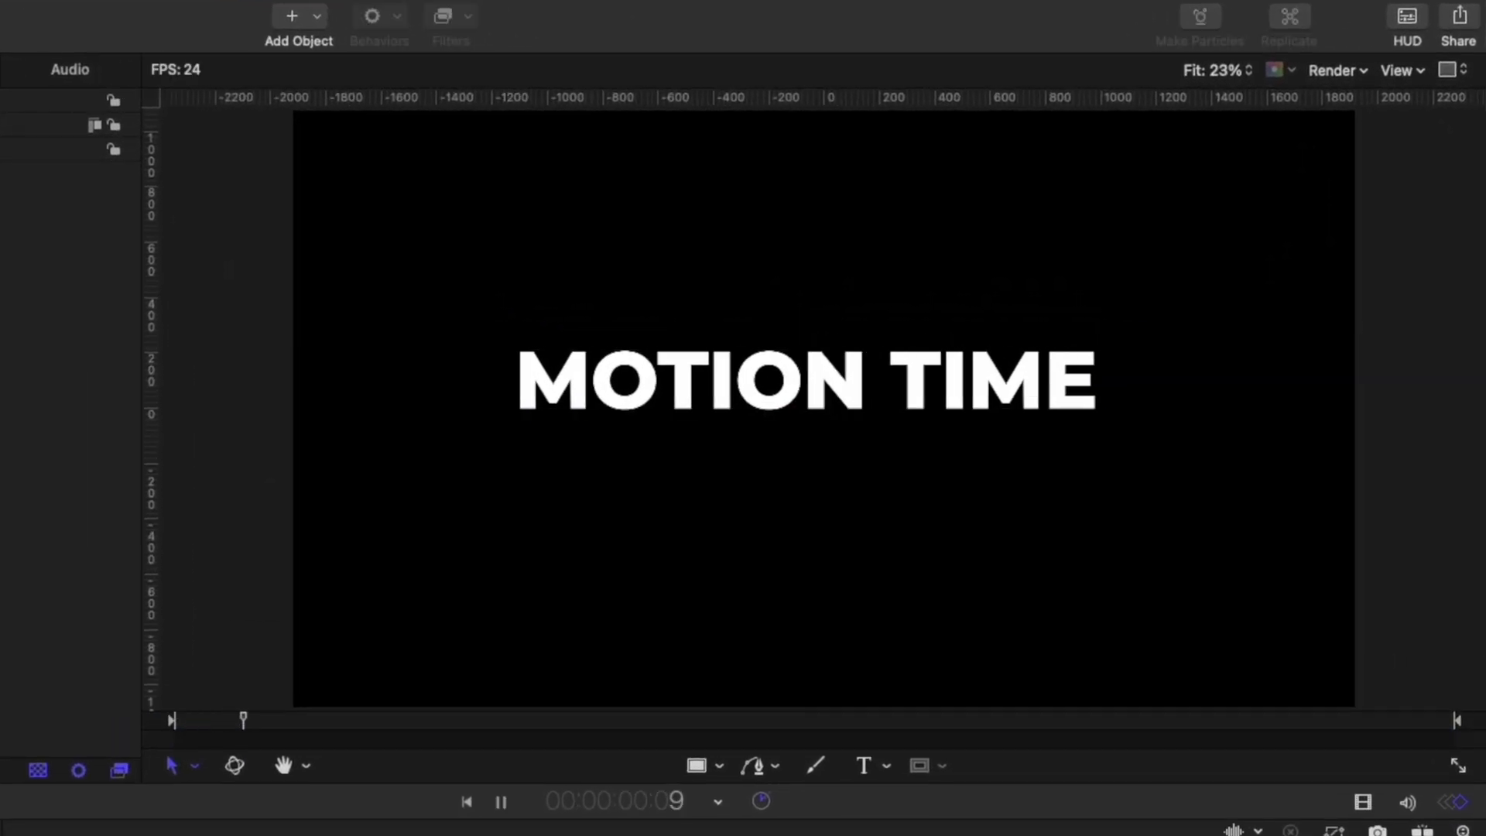
key("space")
key("Home")
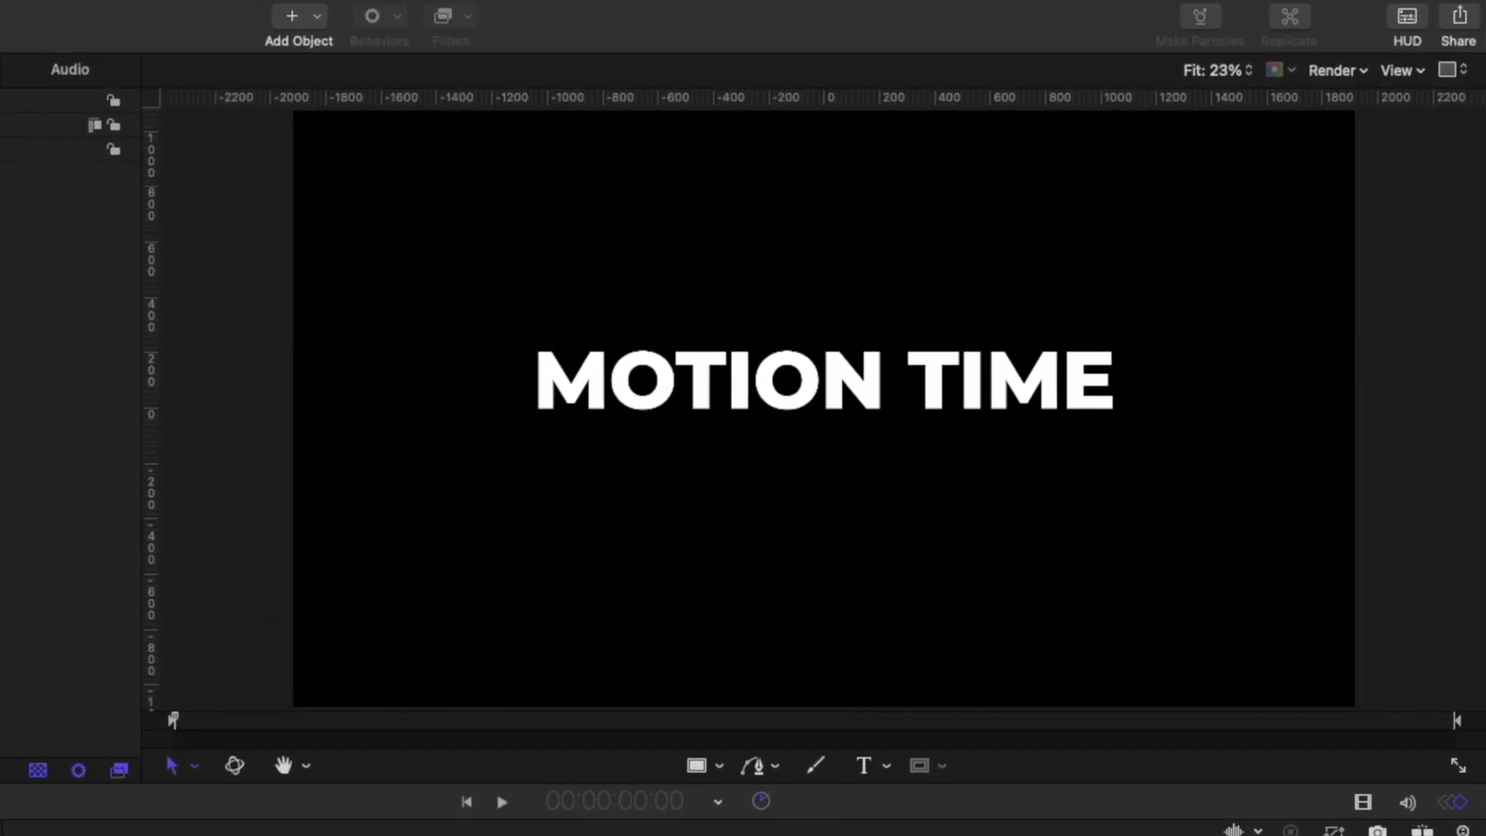
- Create a clone layer of the text's group and rename the original group as TEXT SRC
left_click(198, 127)
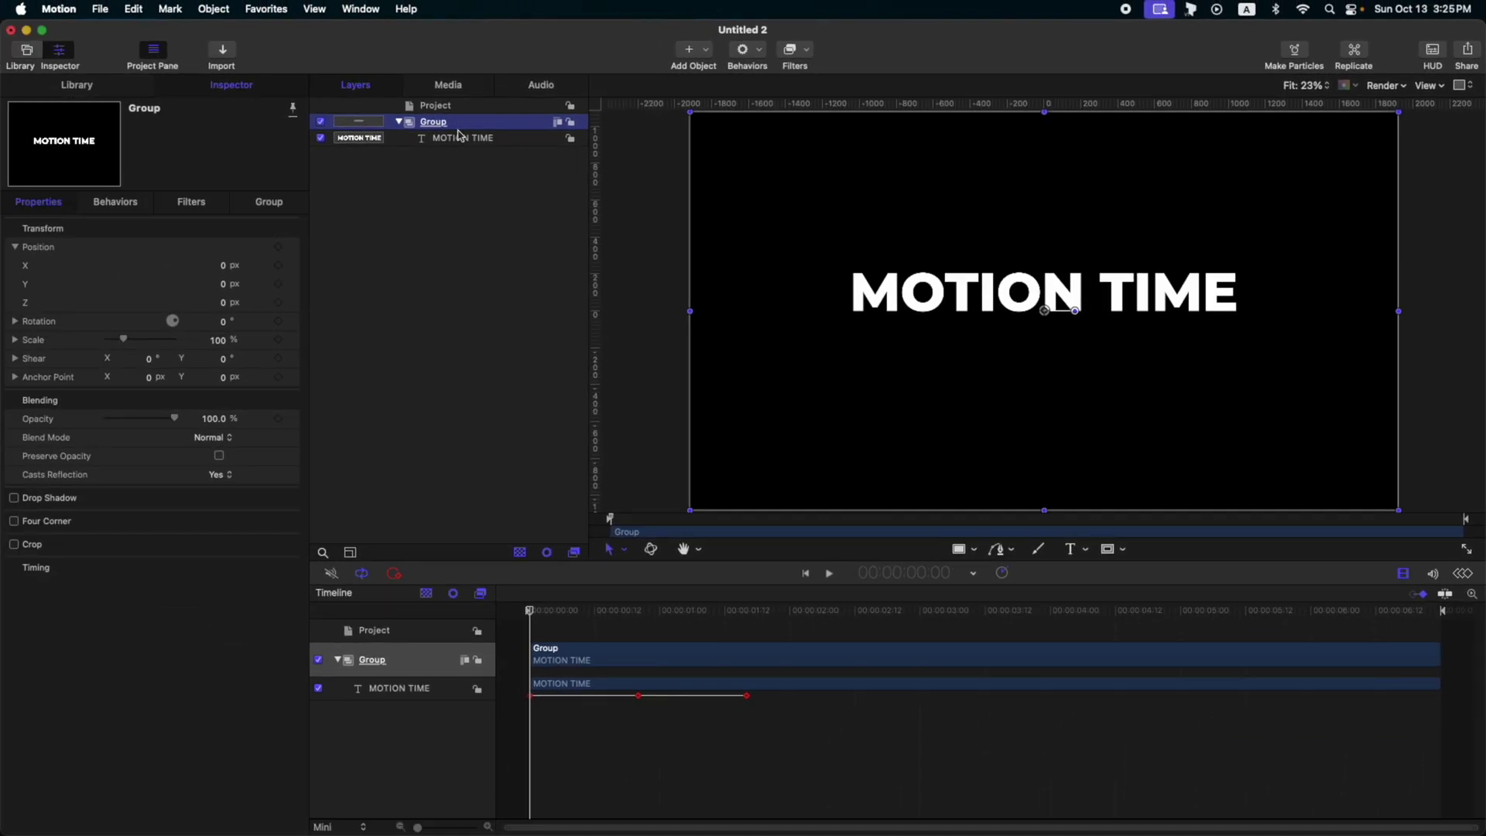
key("k")
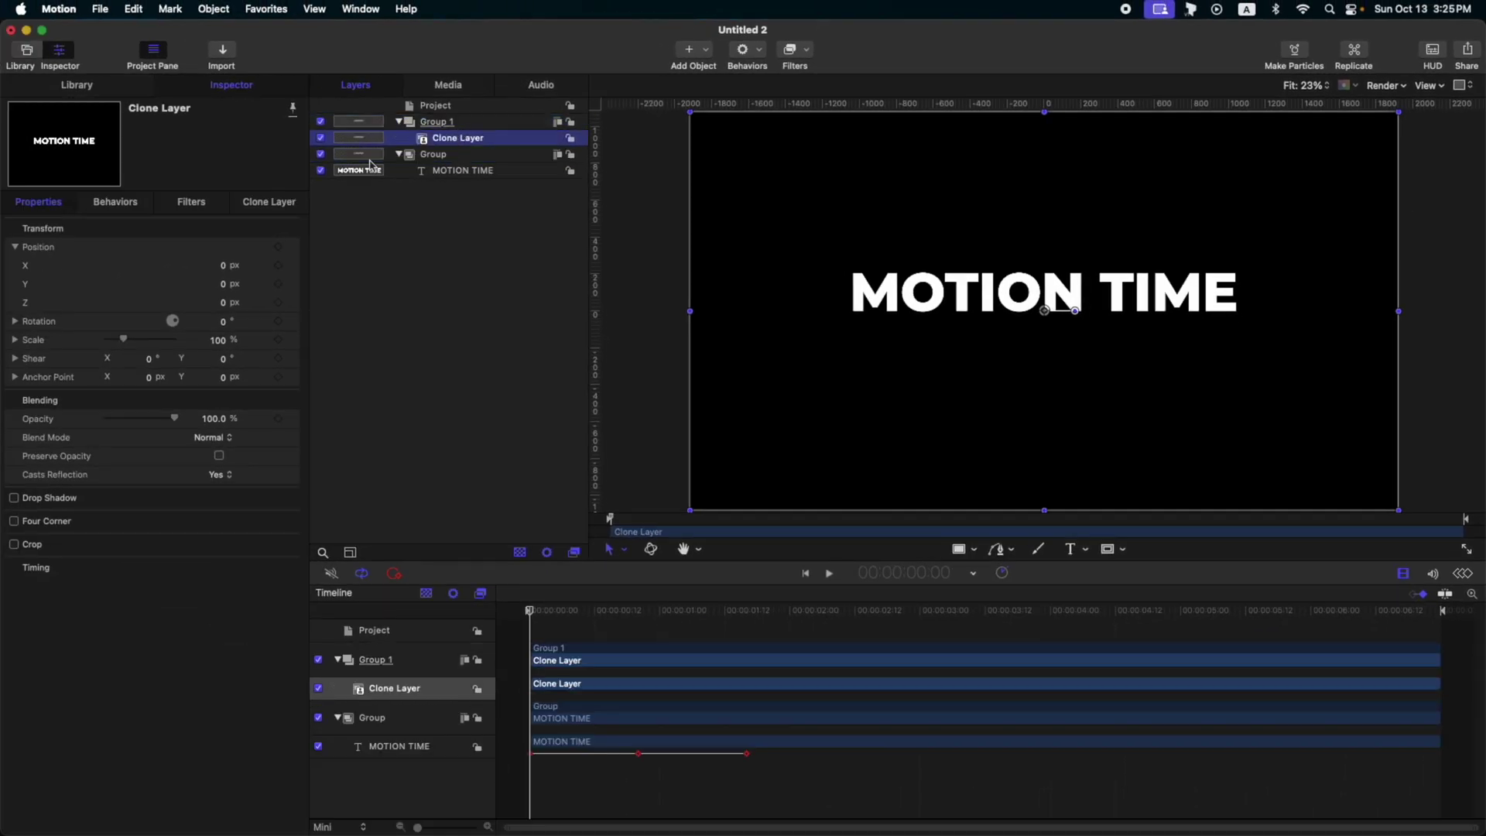
left_click(476, 155)
left_click(472, 154)
type("TEXT S")
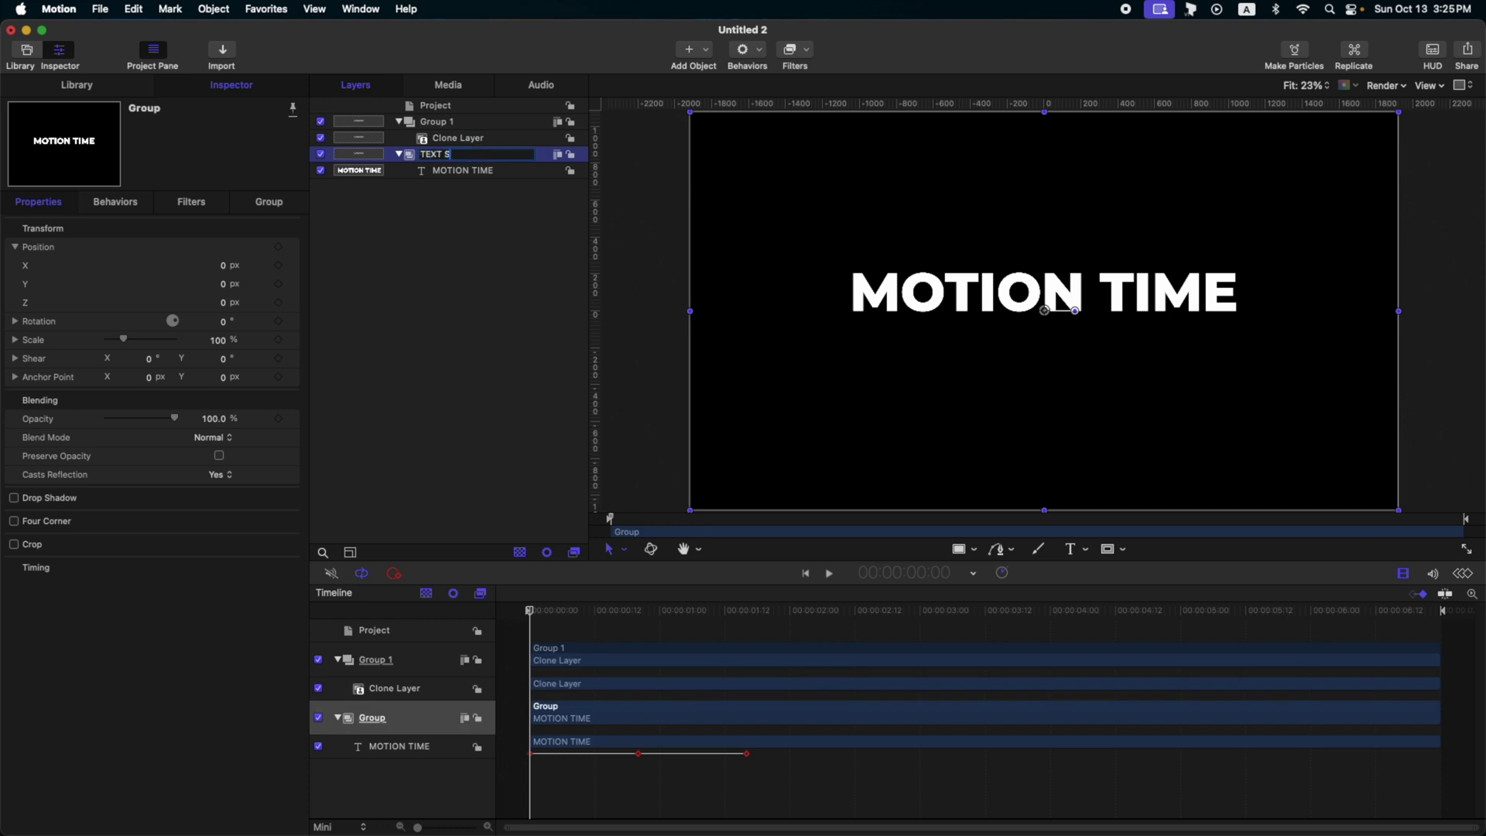
type("RC")
key("Return")
- Hide the TEXT SRC group and replicate the Clone Layer in Group 1
left_click(320, 155)
left_click(426, 124)
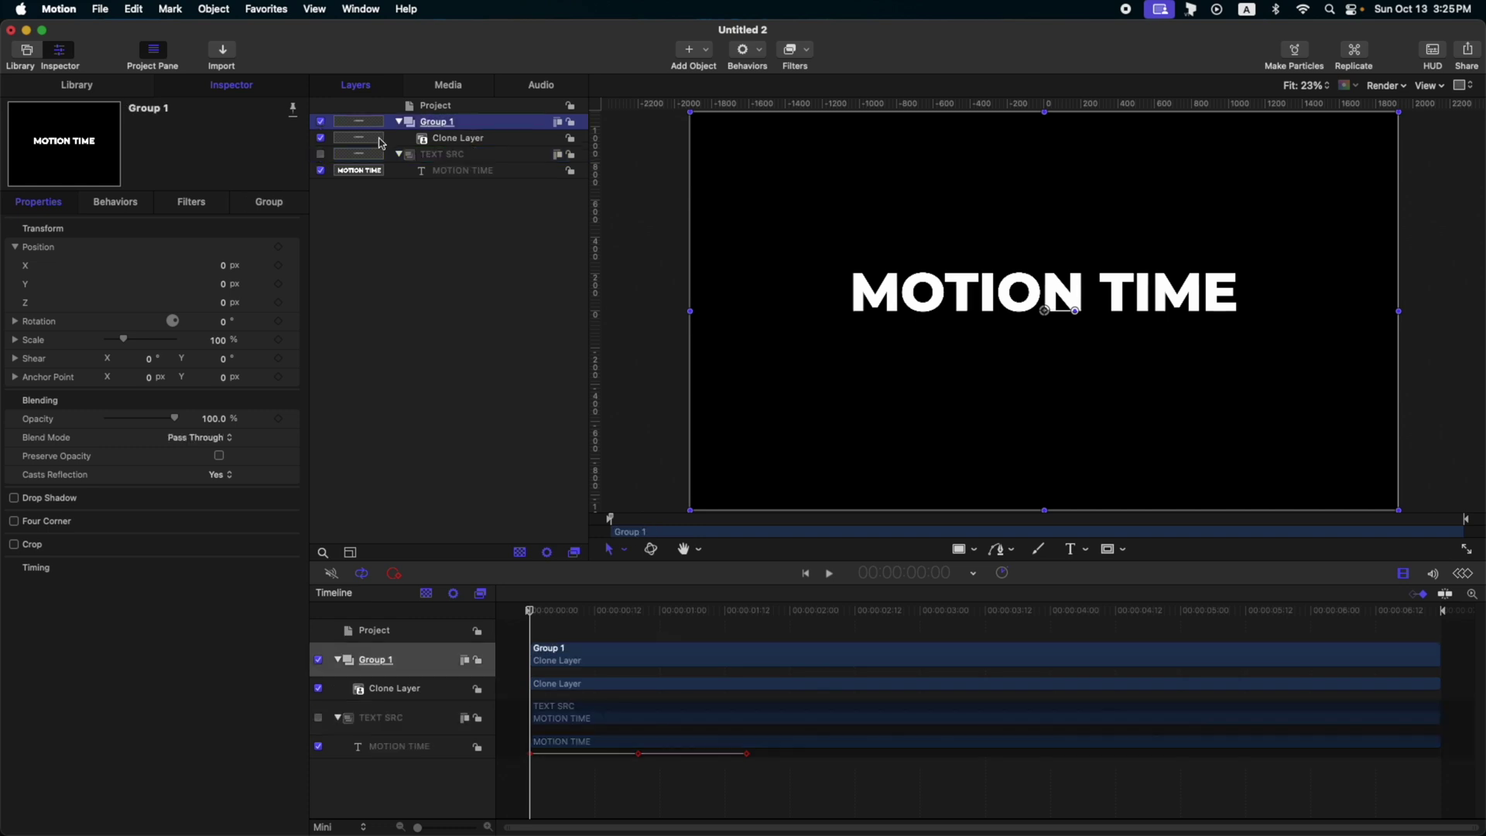
left_click(487, 143)
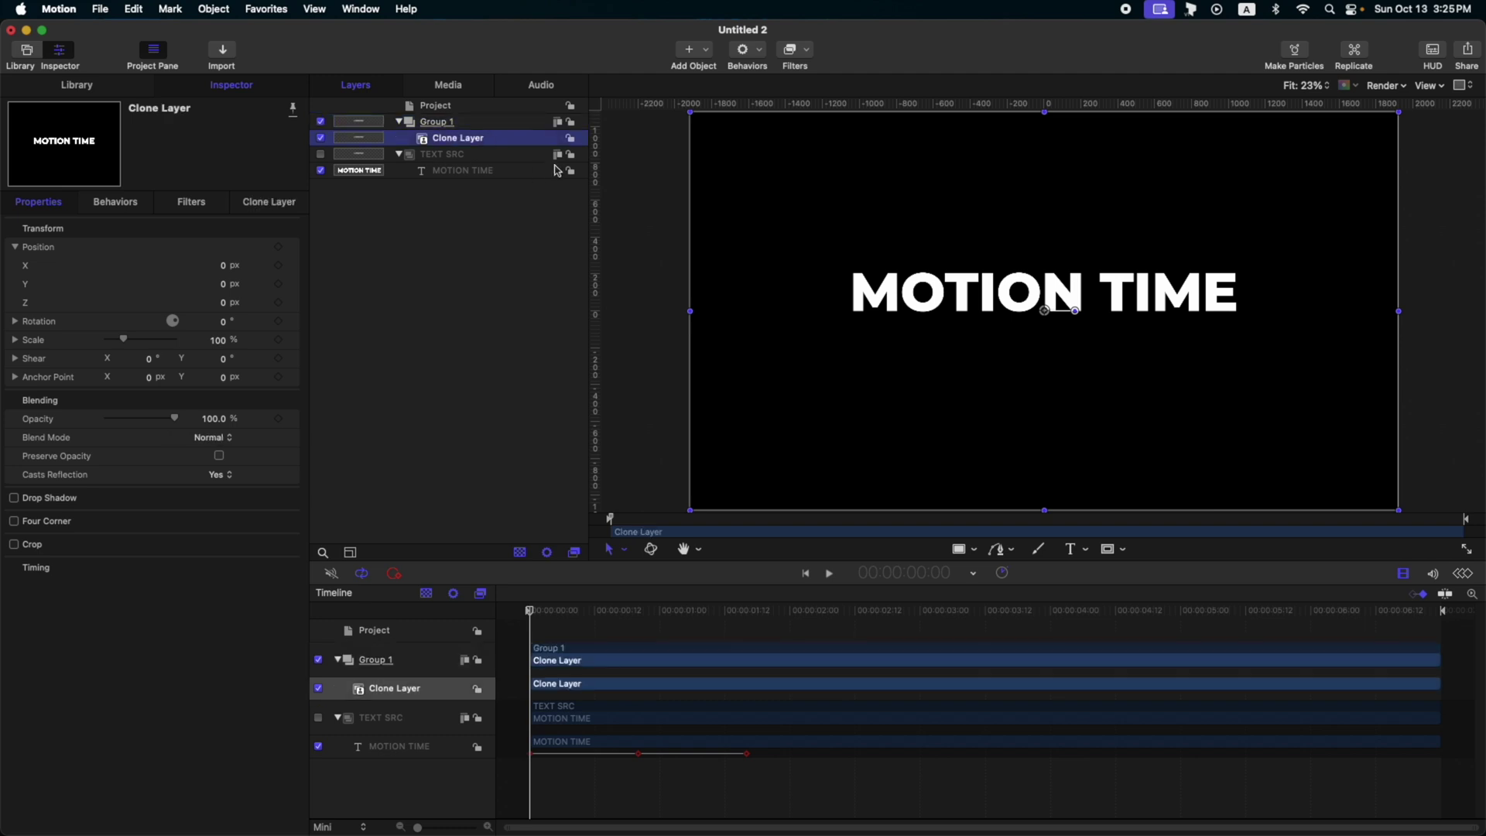
key("l")
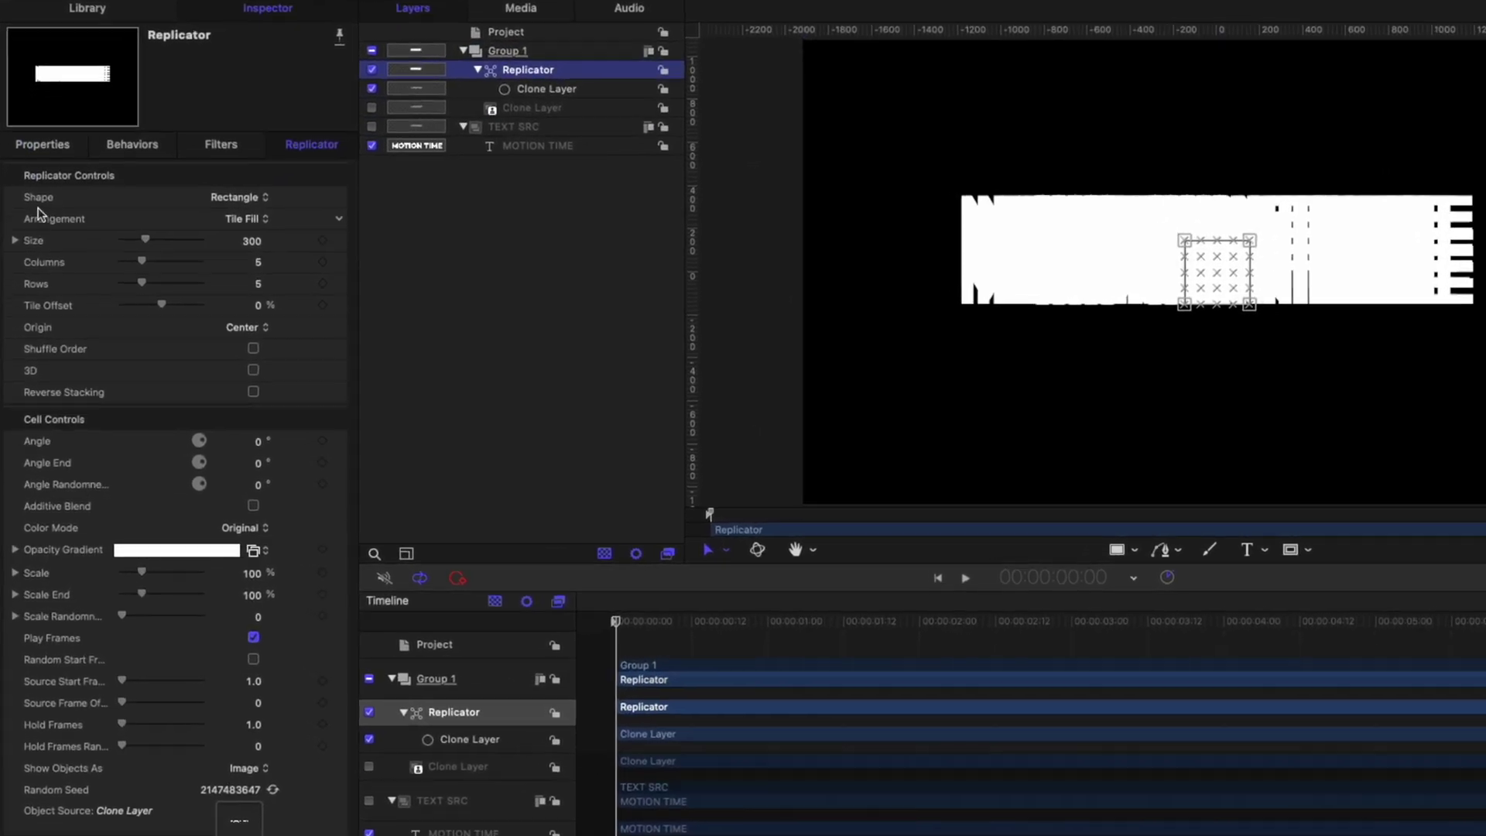
- Set the Replicator's shape to Line, with both the Start Point X and End Point X at 0 px
left_click(245, 195)
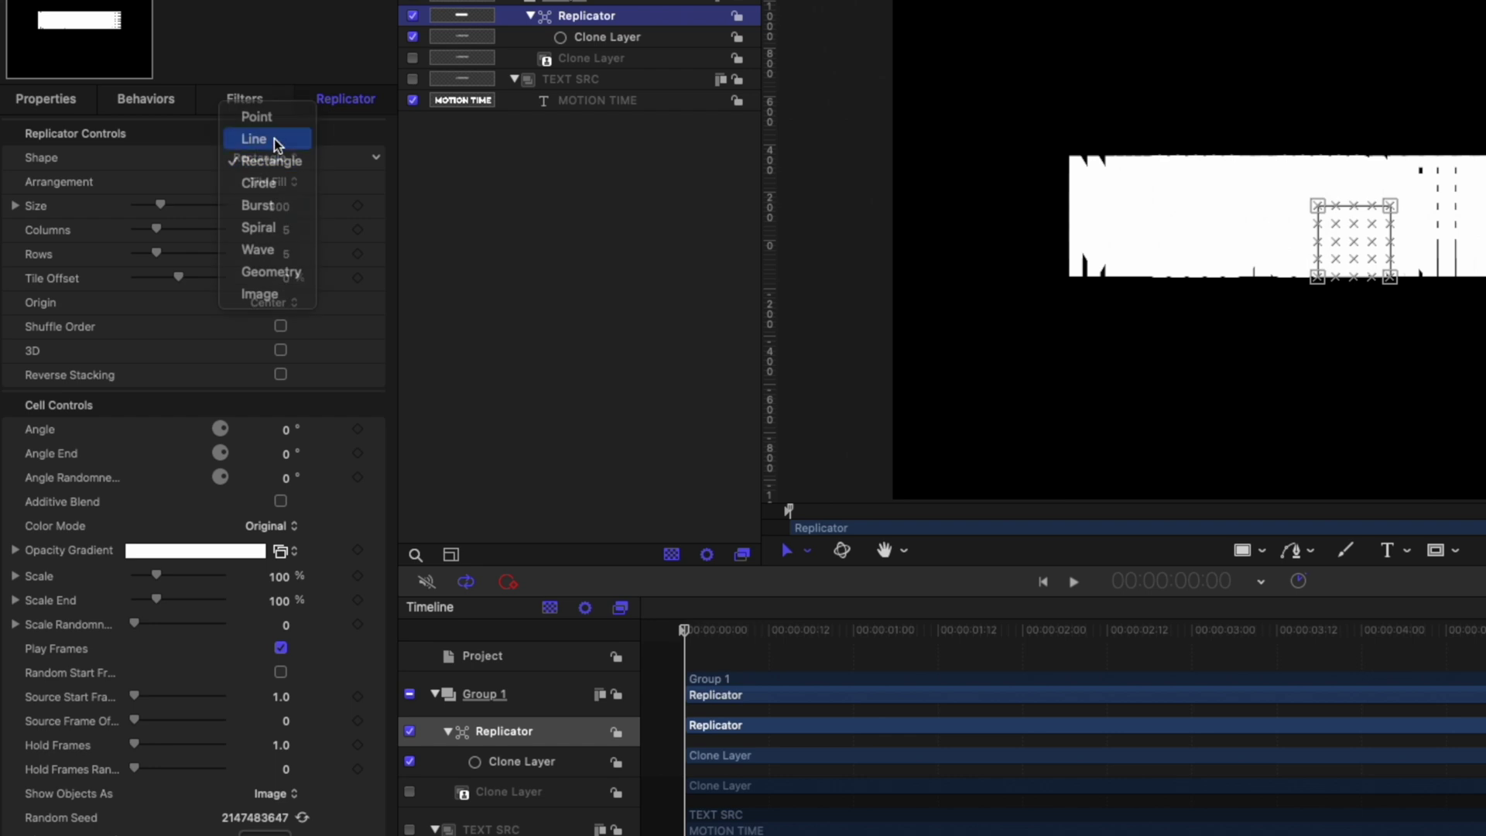
left_click(274, 138)
left_click(183, 186)
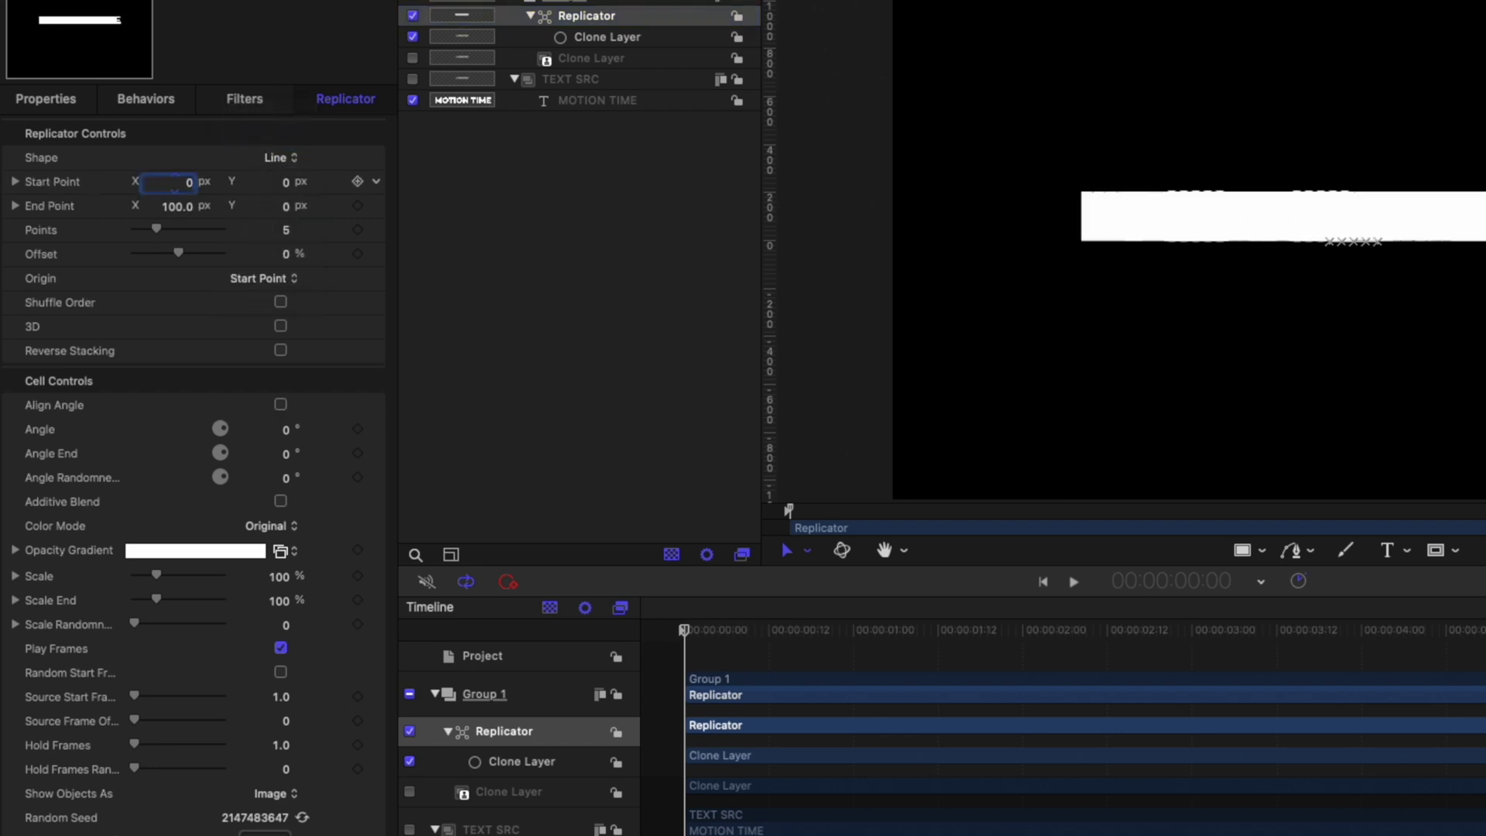
type("0")
left_click(185, 207)
type("0")
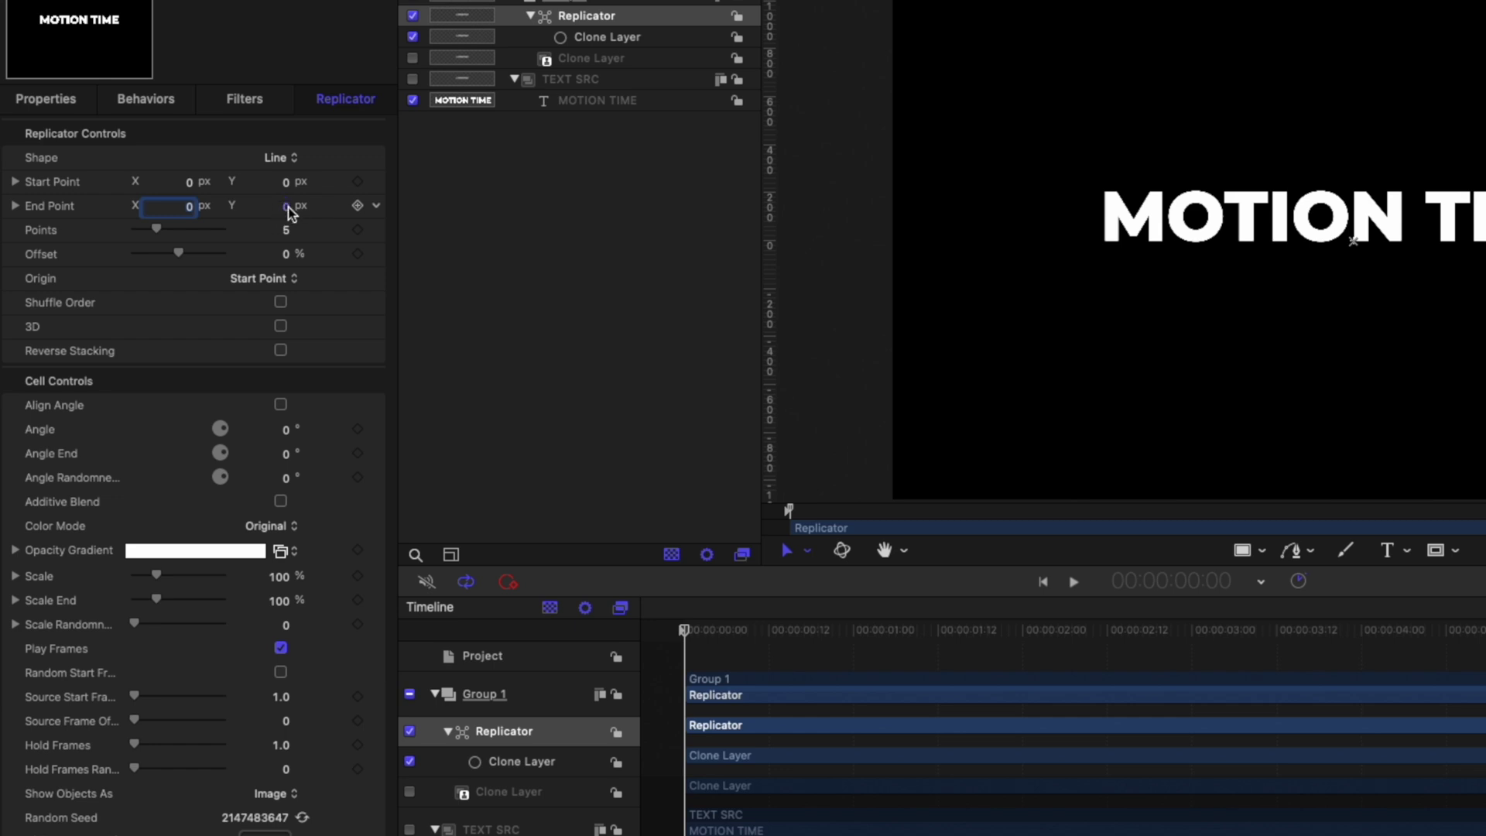
- Set the Replicator's End Point Y to about -1049.6 px, its Points to 7 and its Origin to End Point
mouse_move(287, 207)
left_mouse_down()
mouse_move(202, 207)
mouse_move(298, 199)
left_mouse_up()
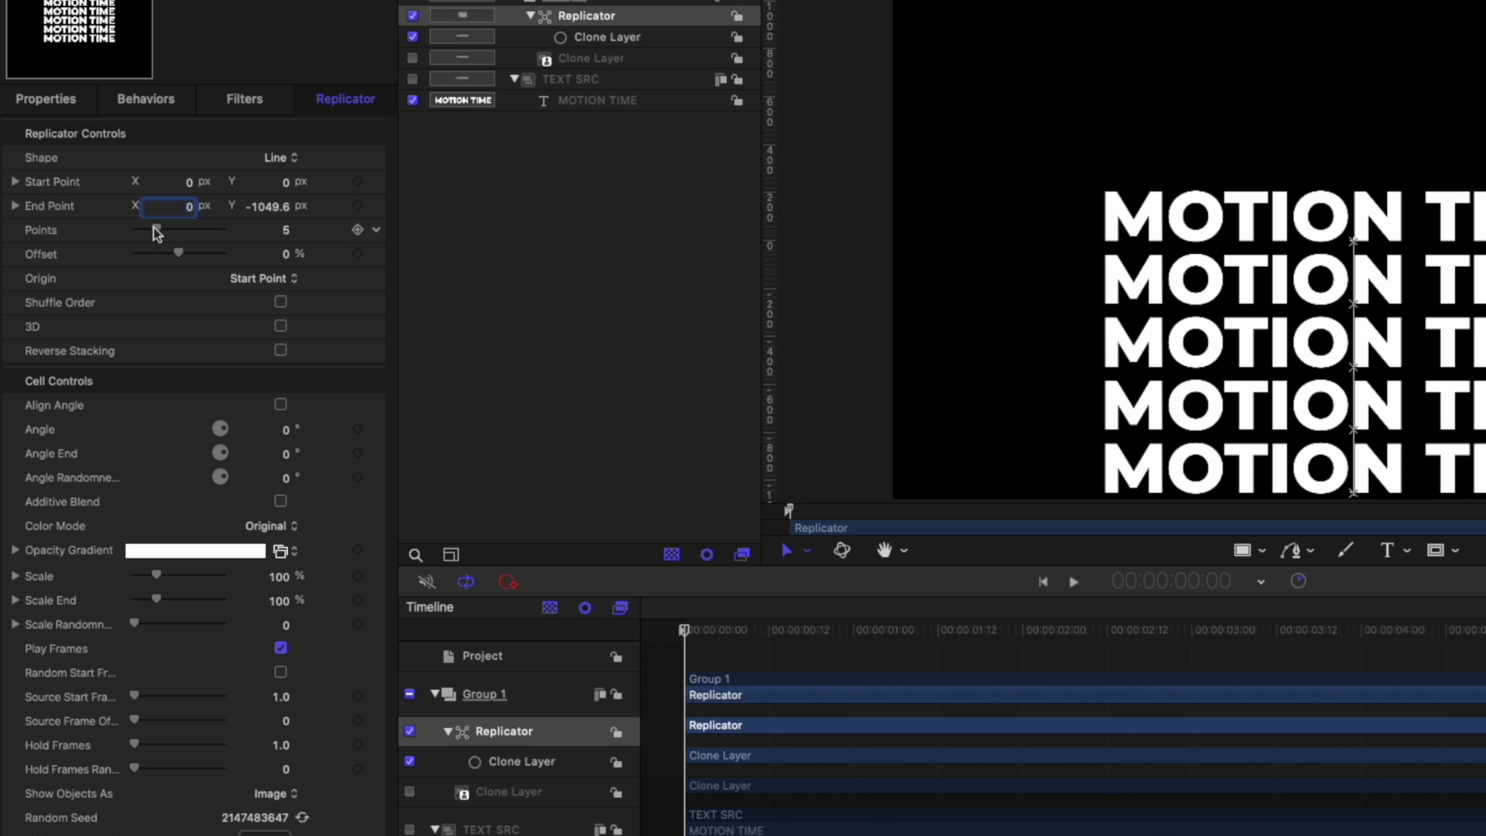
left_click_drag(157, 230, 165, 230)
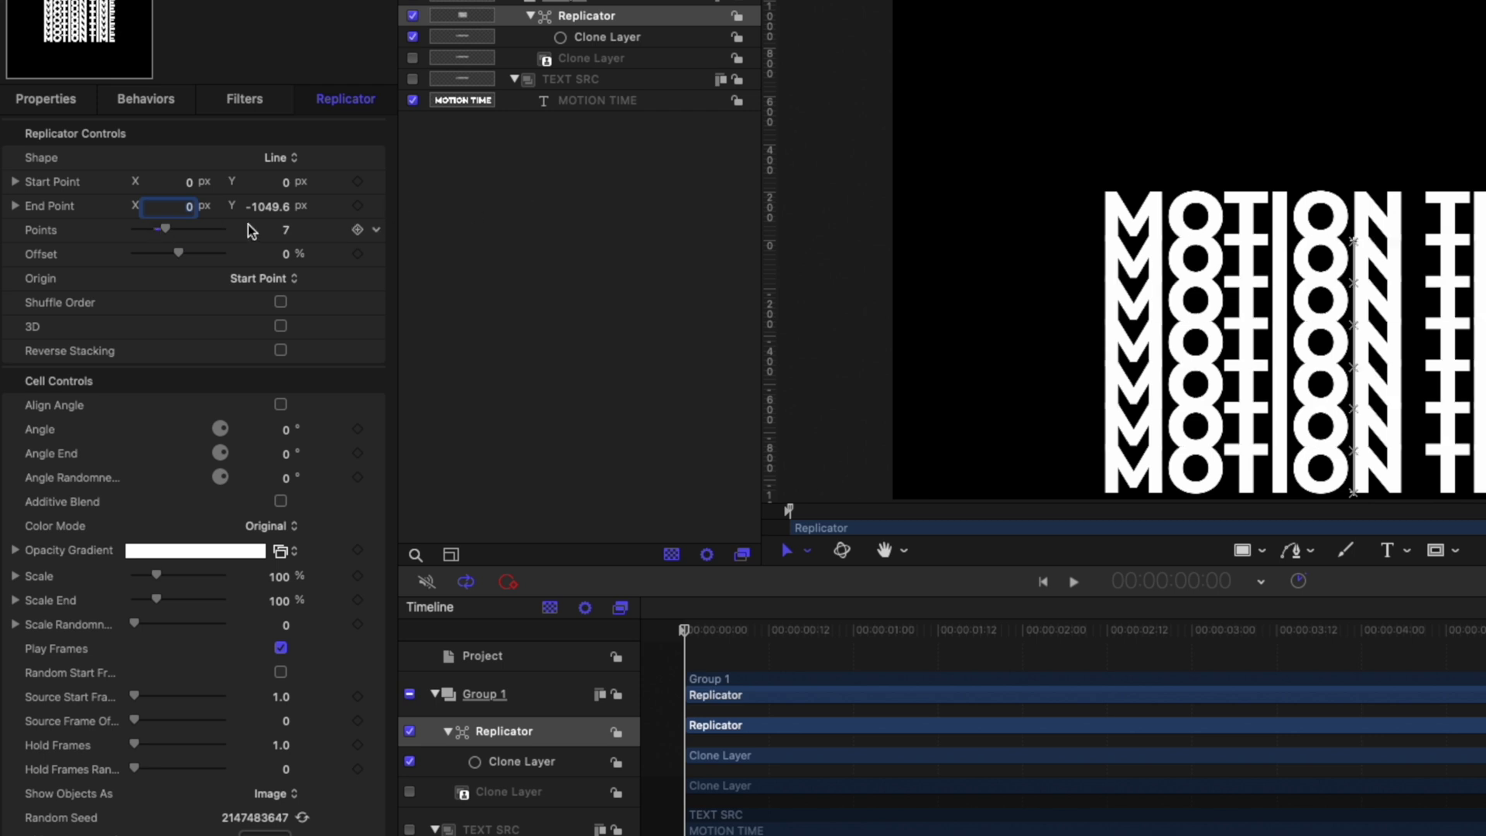
left_click(260, 278)
left_click(266, 303)
- Put the MOTION TIME text into its own group inside TEXT SRC and enable Drop Shadow on that group
left_click(469, 204)
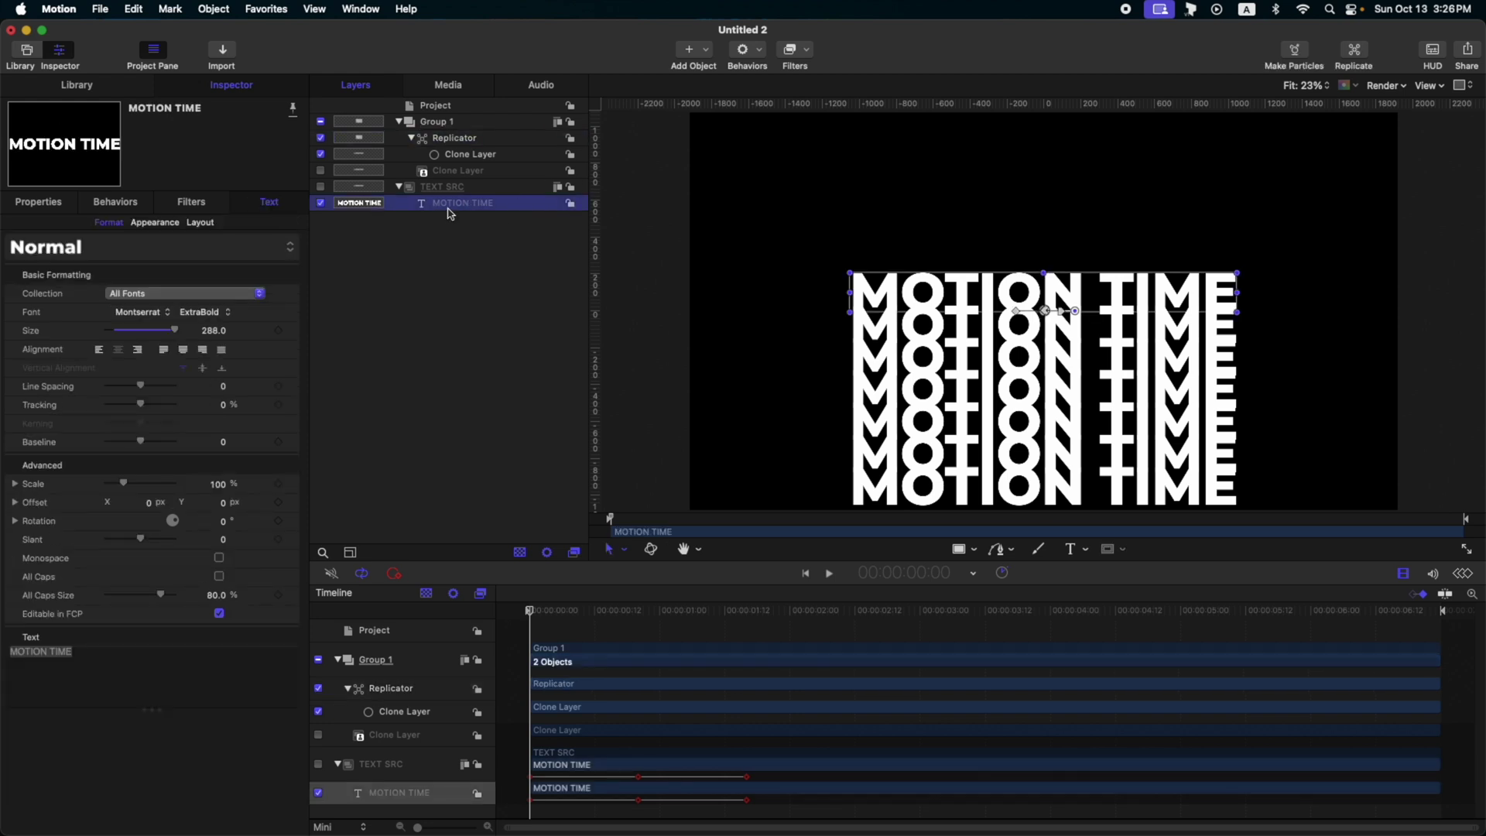
key("super+shift+g")
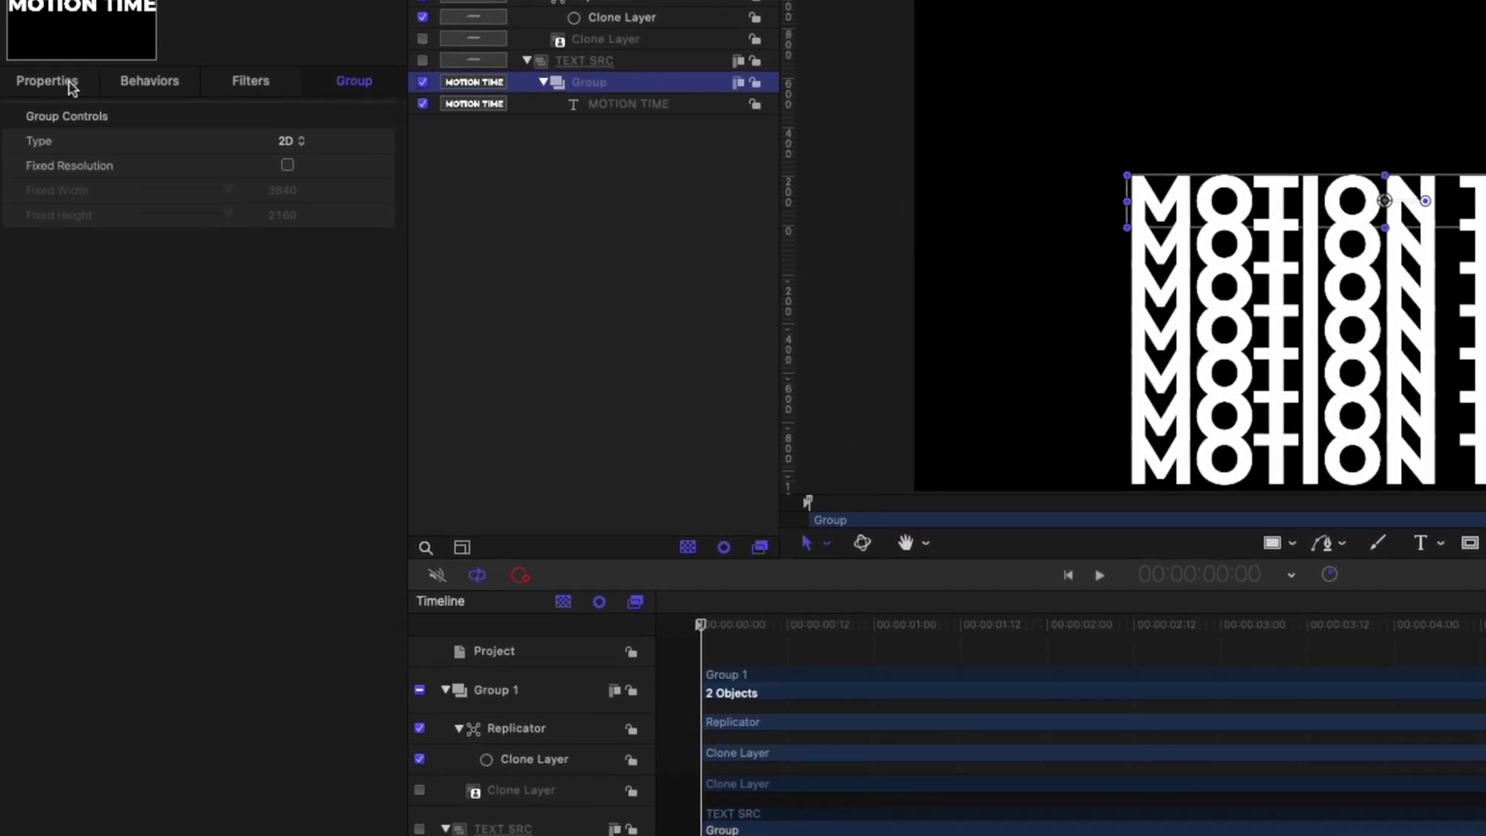
left_click(38, 201)
left_click(14, 473)
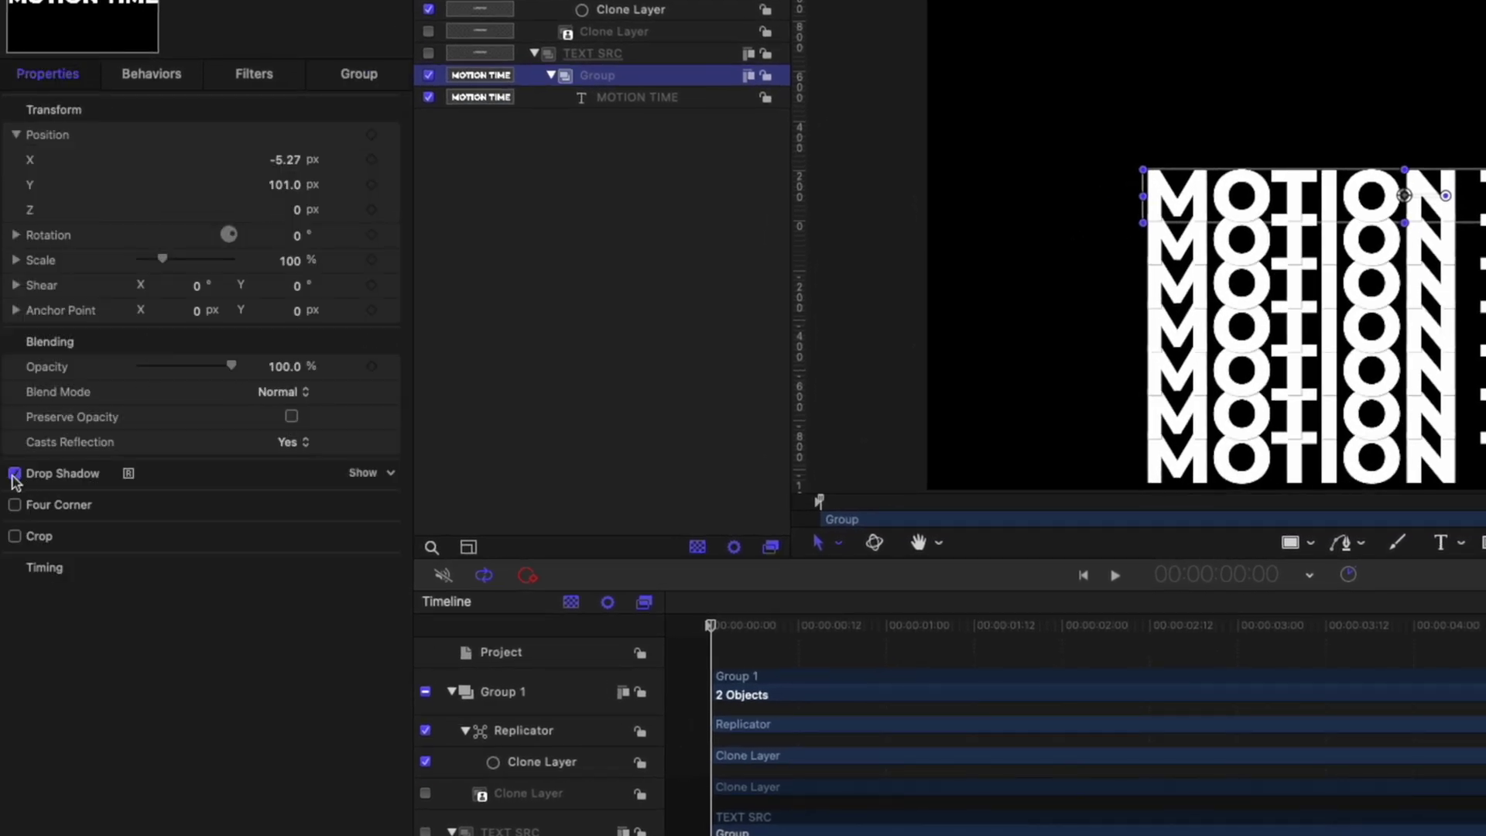
- Set the group's drop shadow to 100% opacity, 100 blur and 66 distance, and play the animation
left_click(364, 473)
left_click_drag(210, 525, 233, 524)
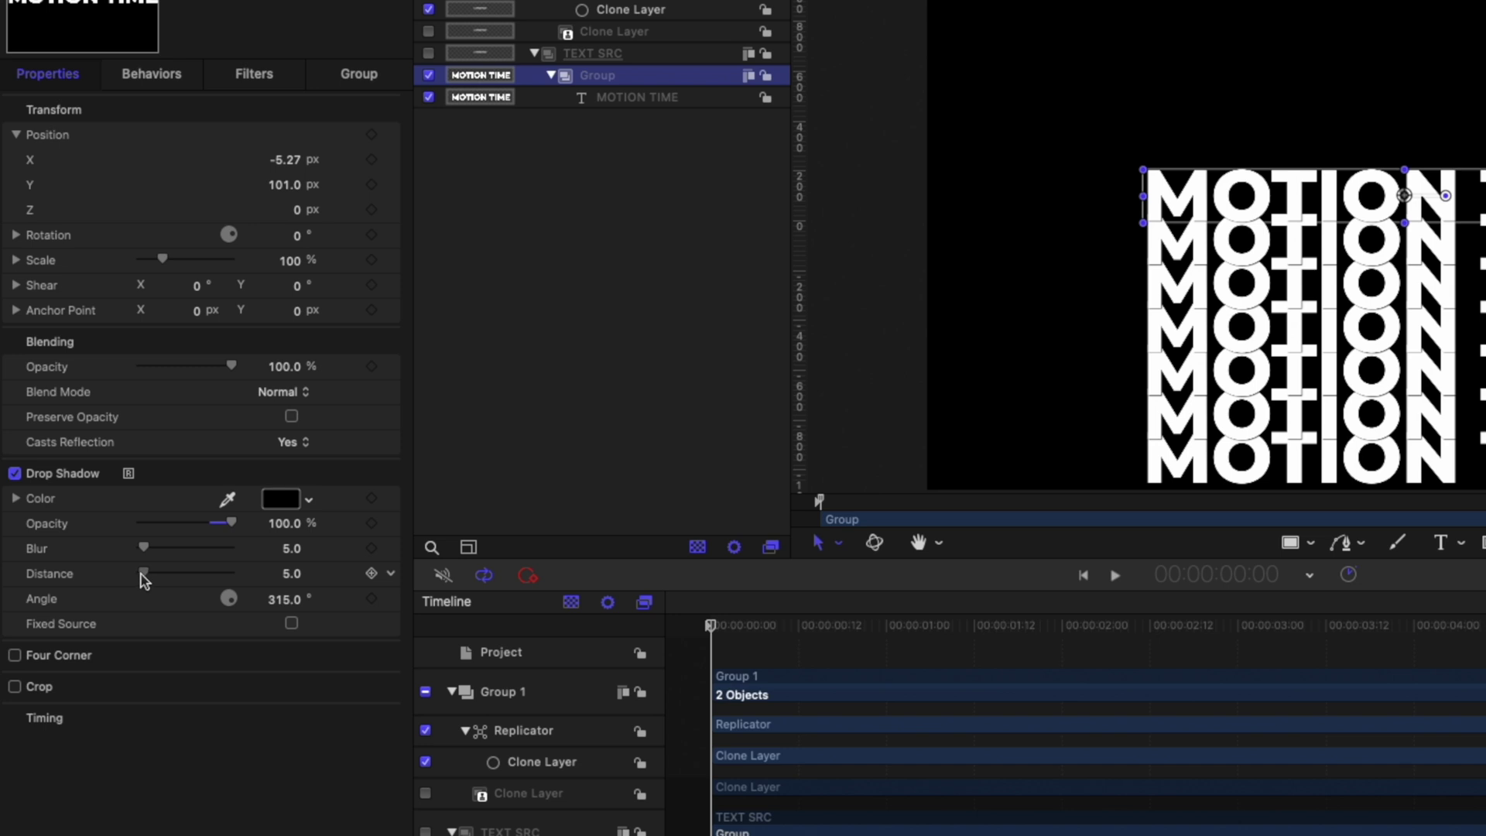
left_click_drag(150, 582, 200, 573)
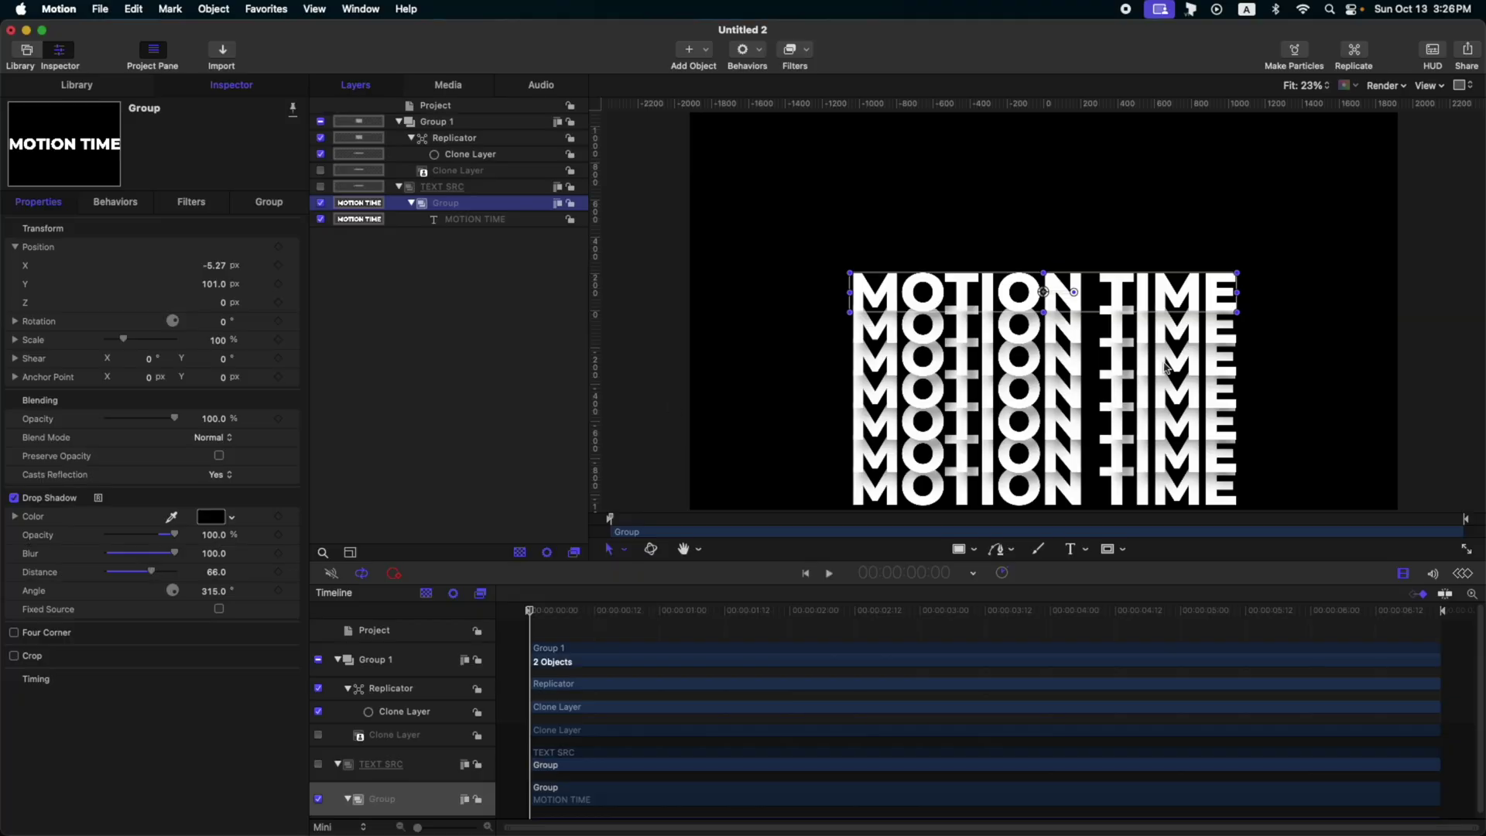
key("space")
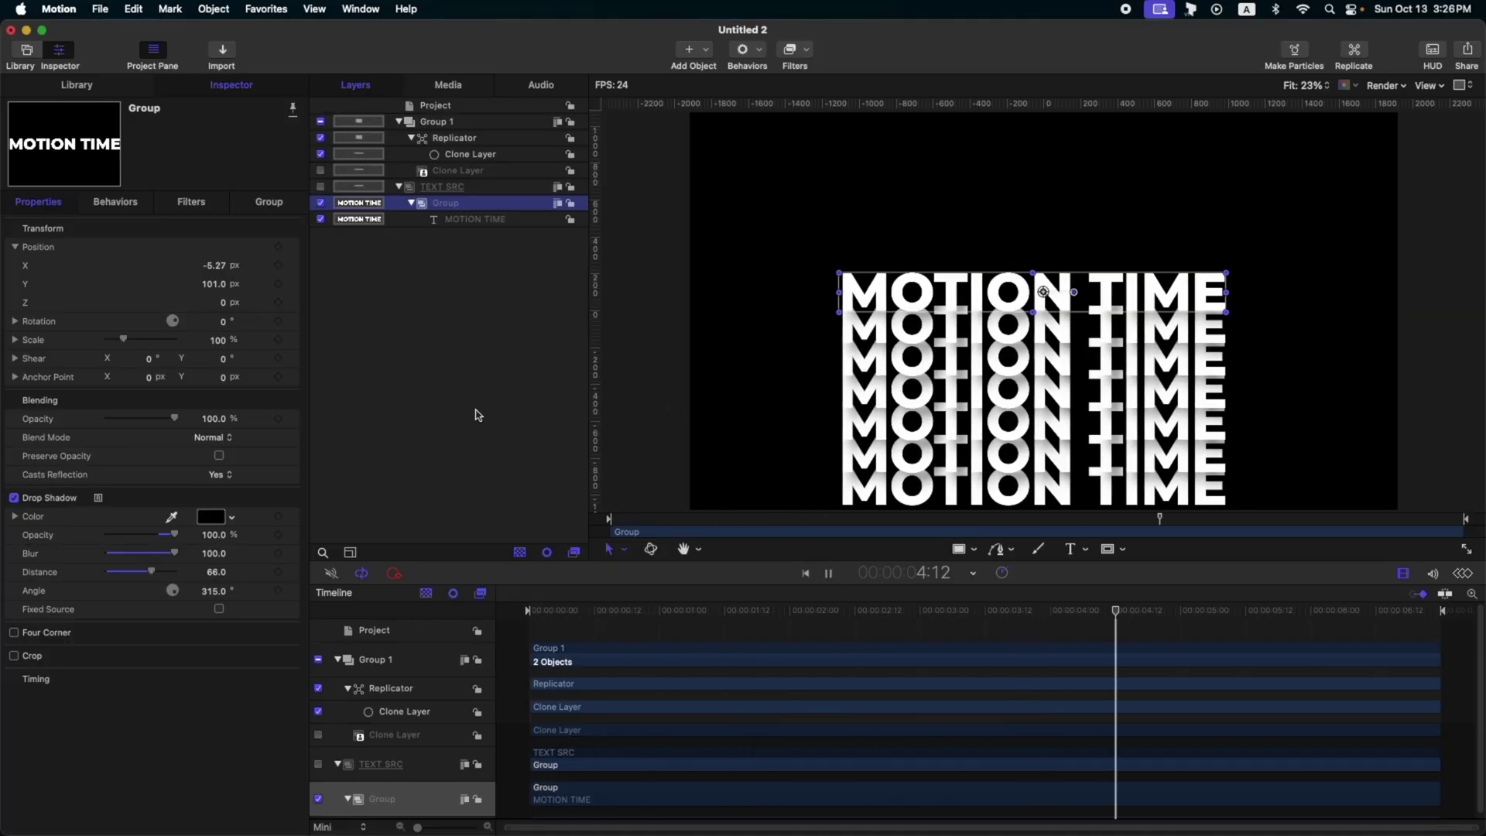
key("space")
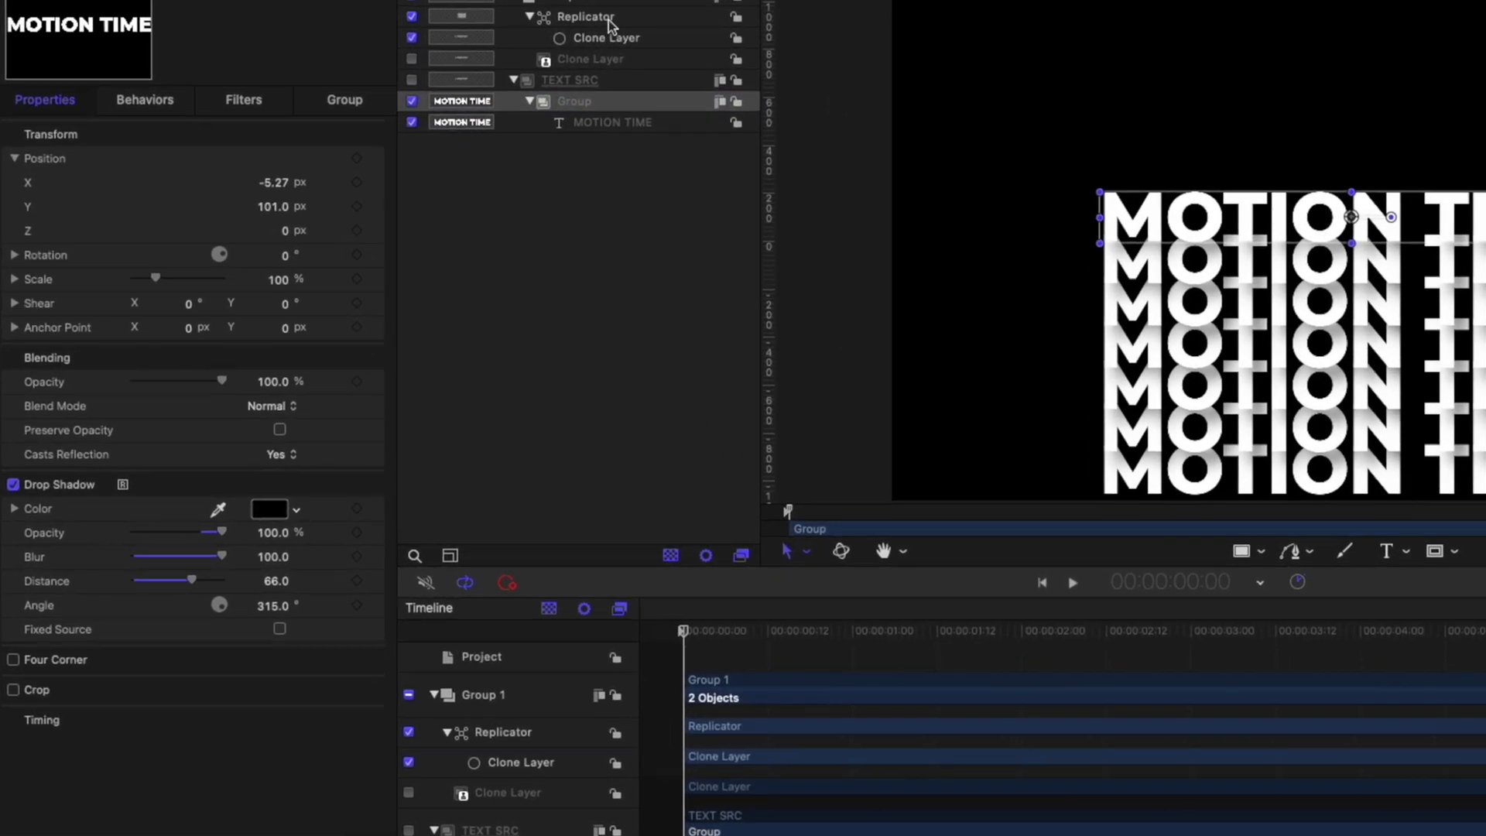
- Set the Replicator's Source Frame Offset to 5 during playback, after trying 1 and 3
left_click(607, 17)
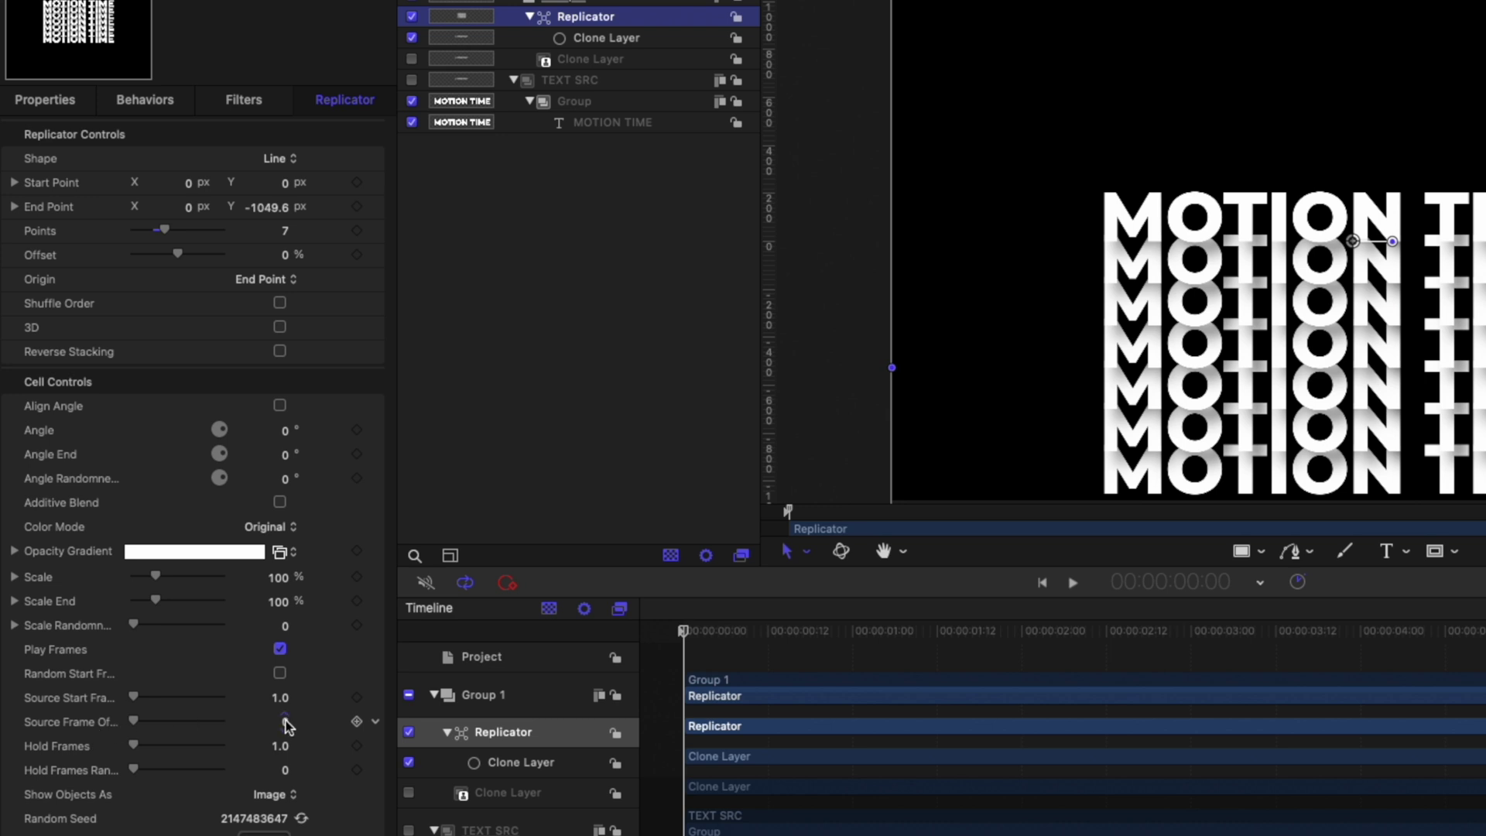
key("space")
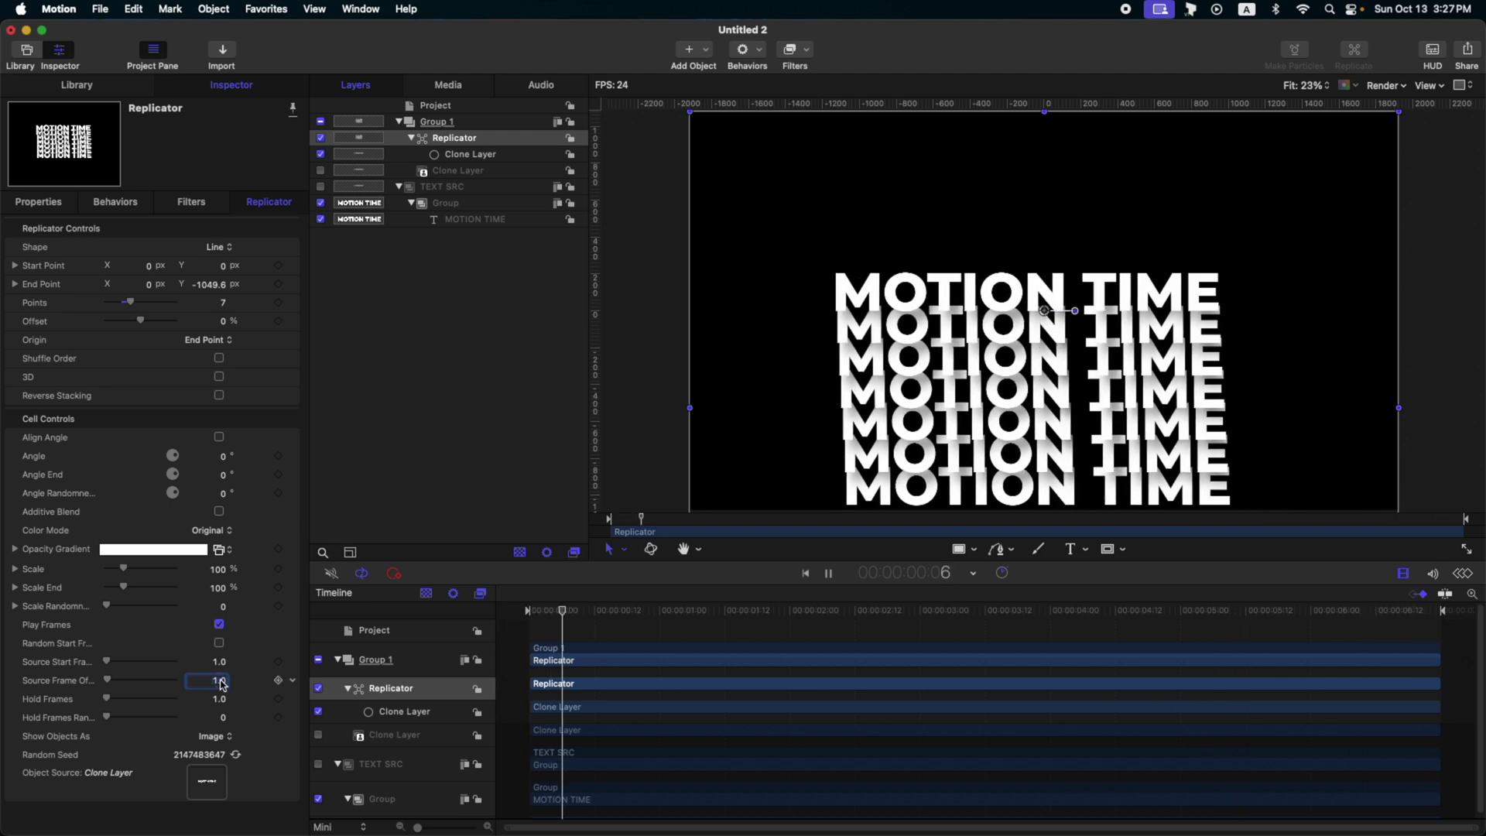
type("3")
key("Return")
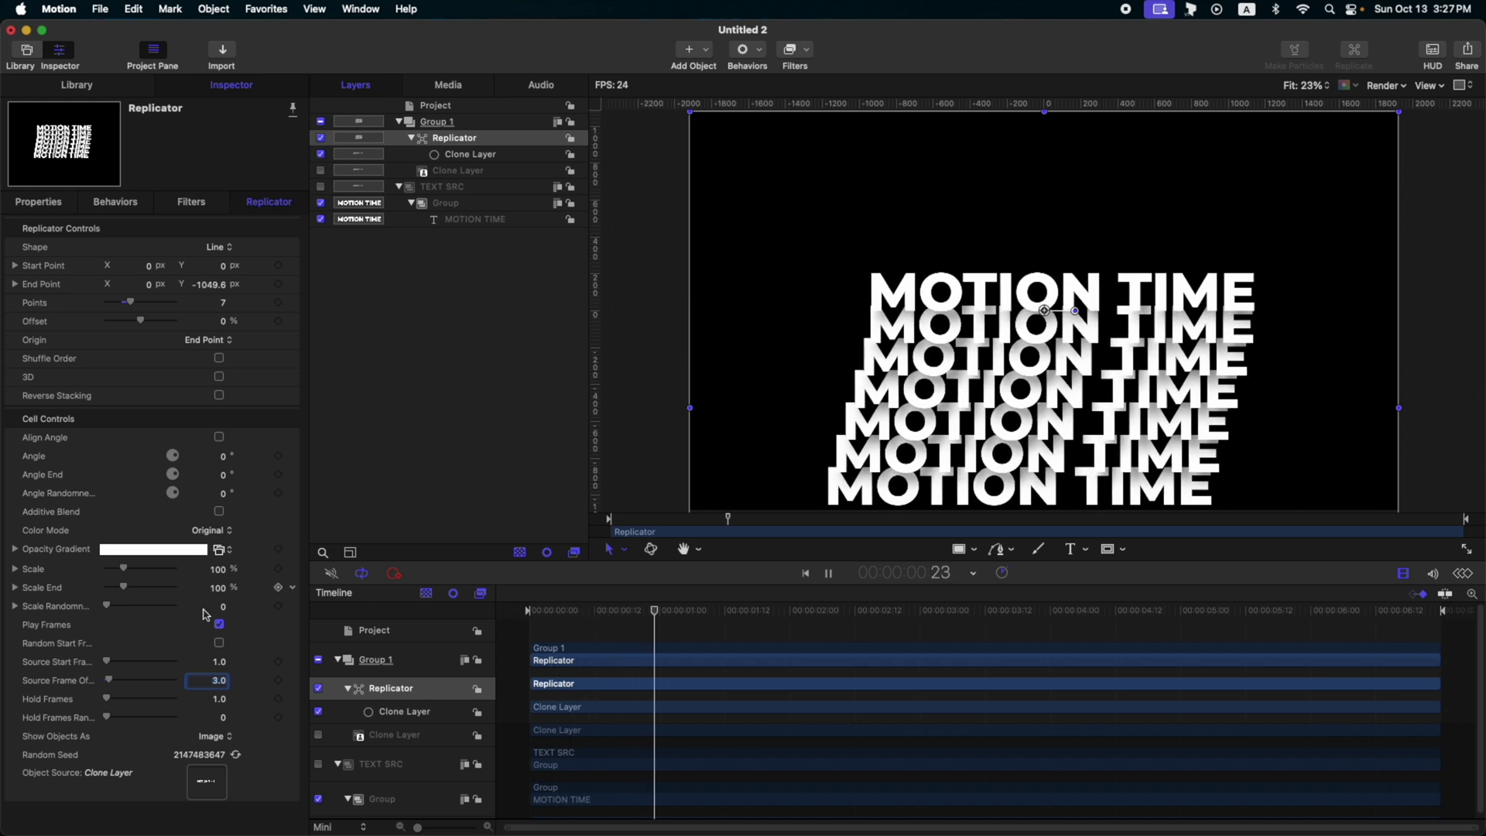
type("5")
key("Return")
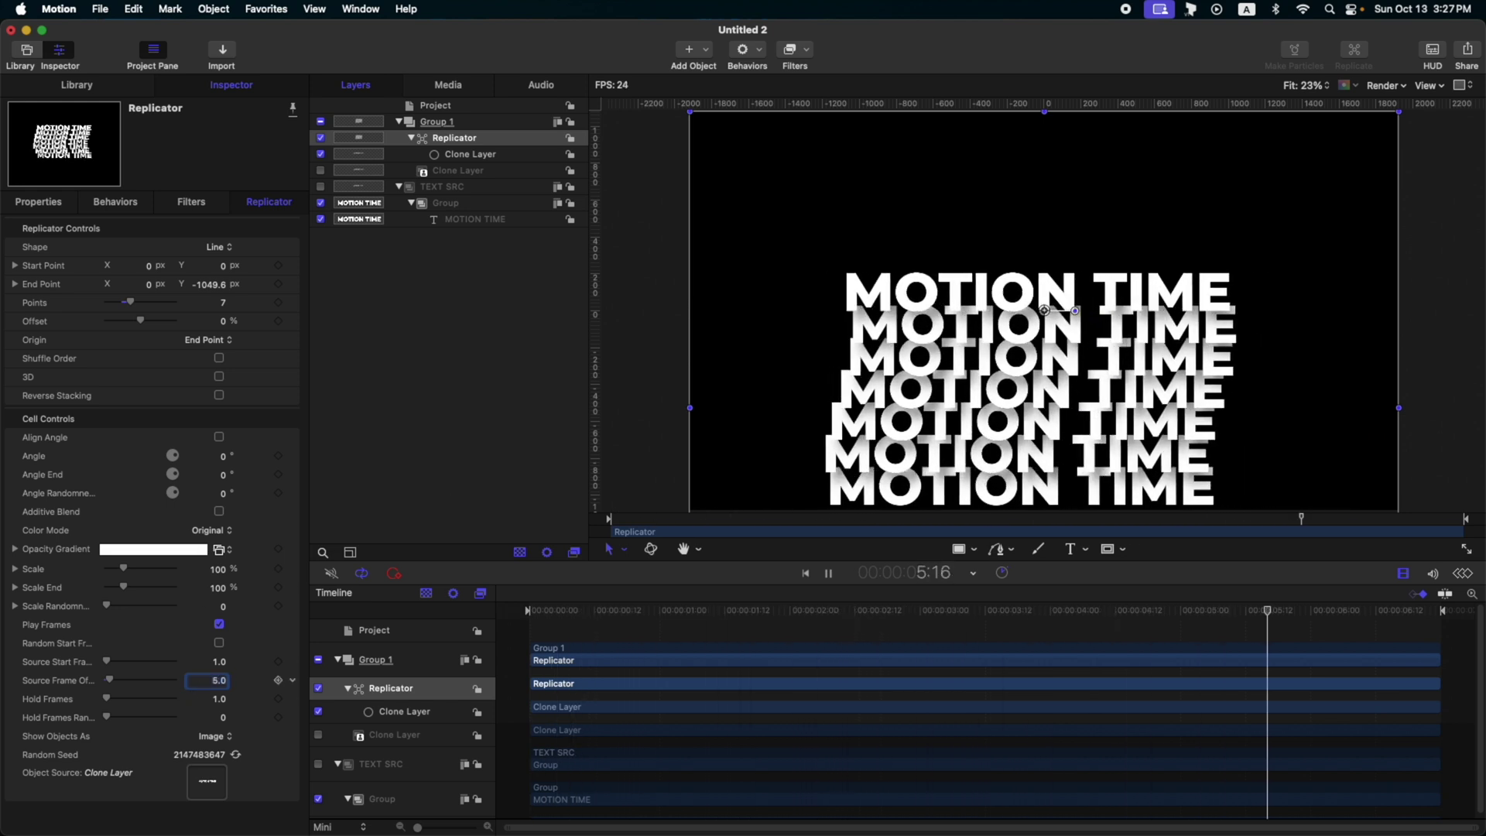
key("space")
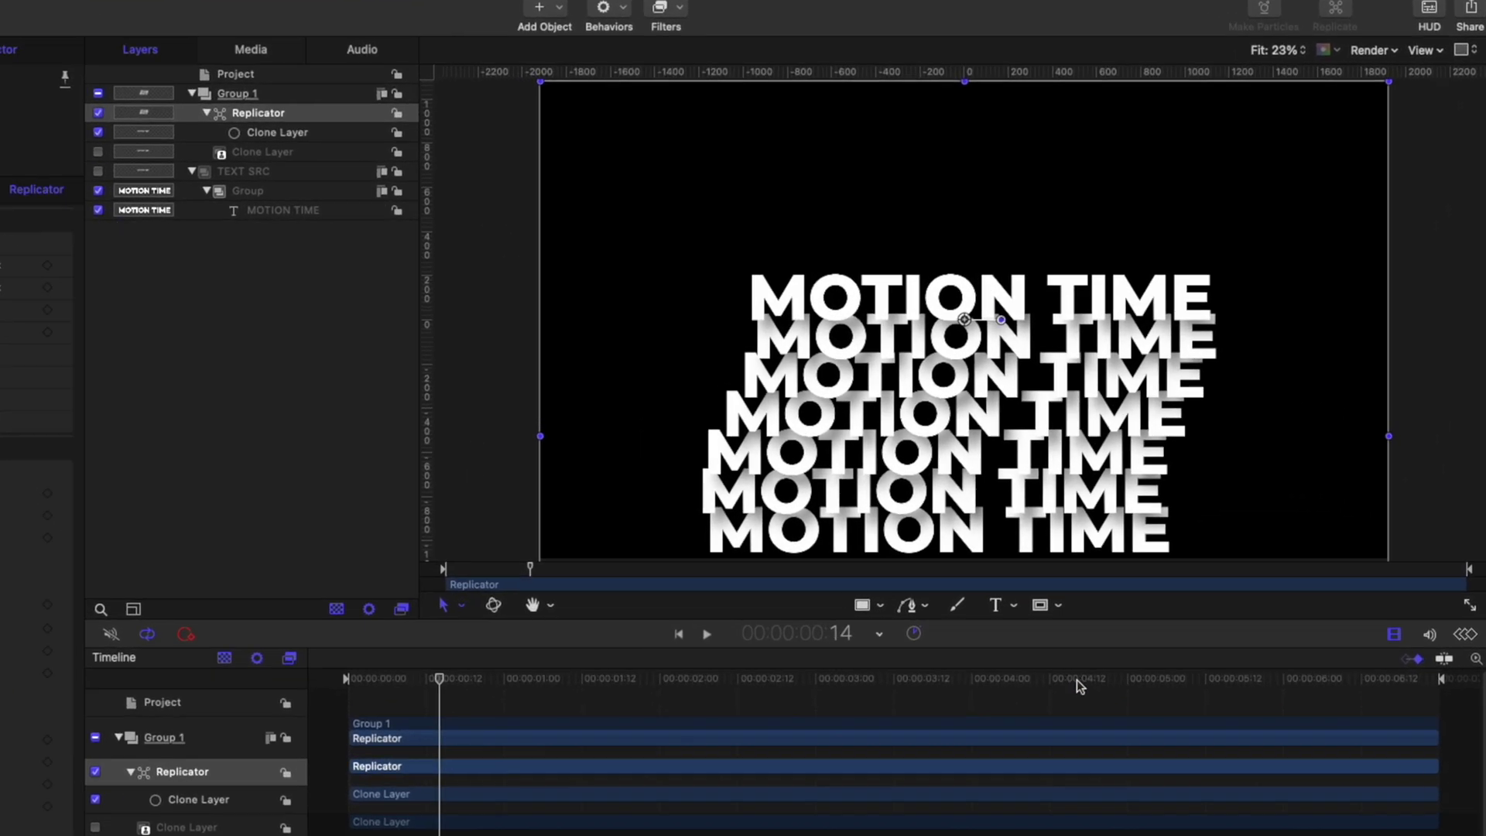
- Play and scrub the staggered text animation up to the project's last frame at 00:00:06:23
left_click_drag(1205, 611, 1213, 615)
key("space")
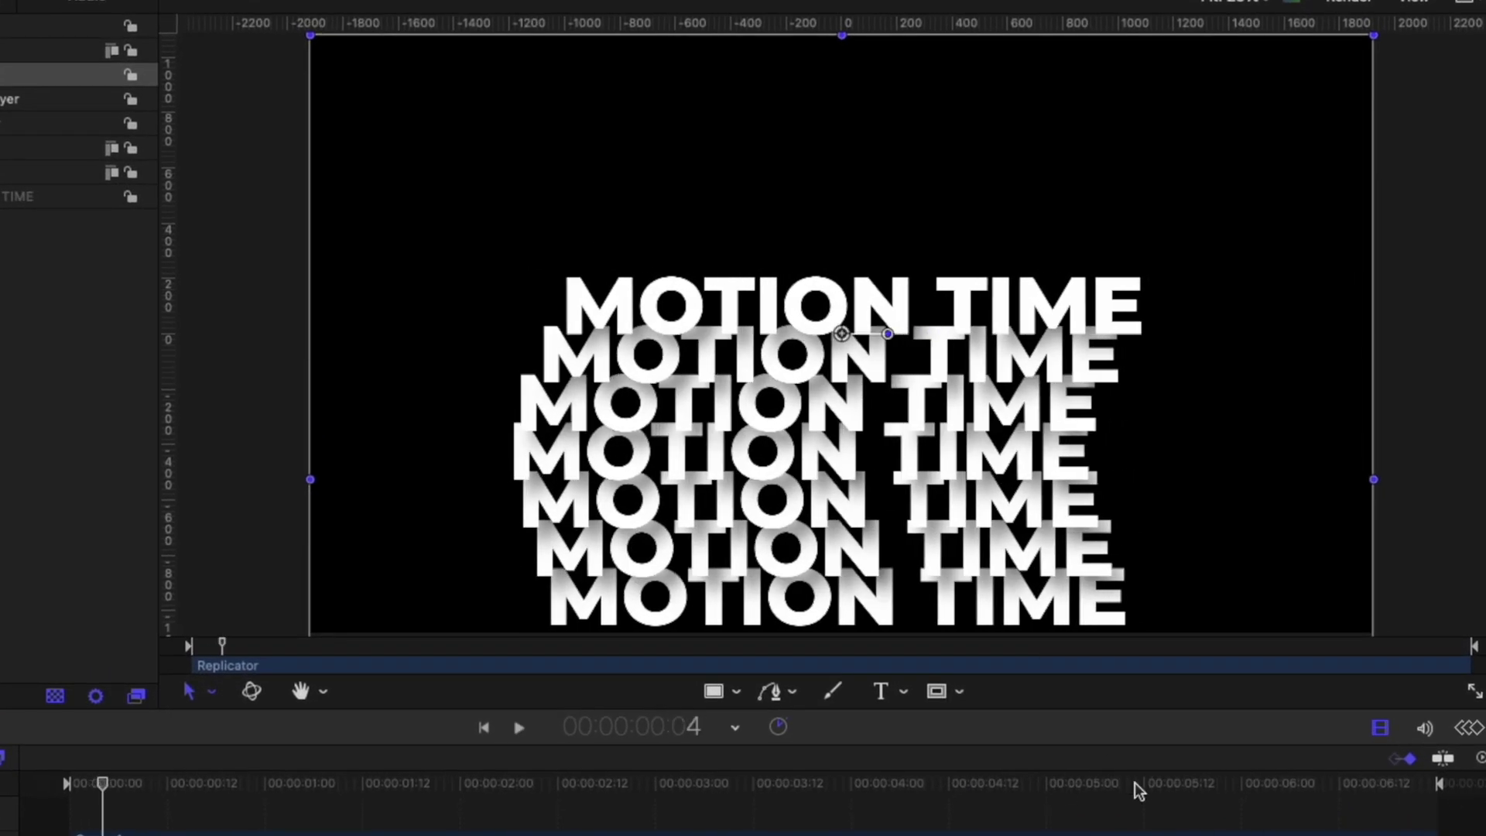
left_click_drag(1131, 793, 1382, 787)
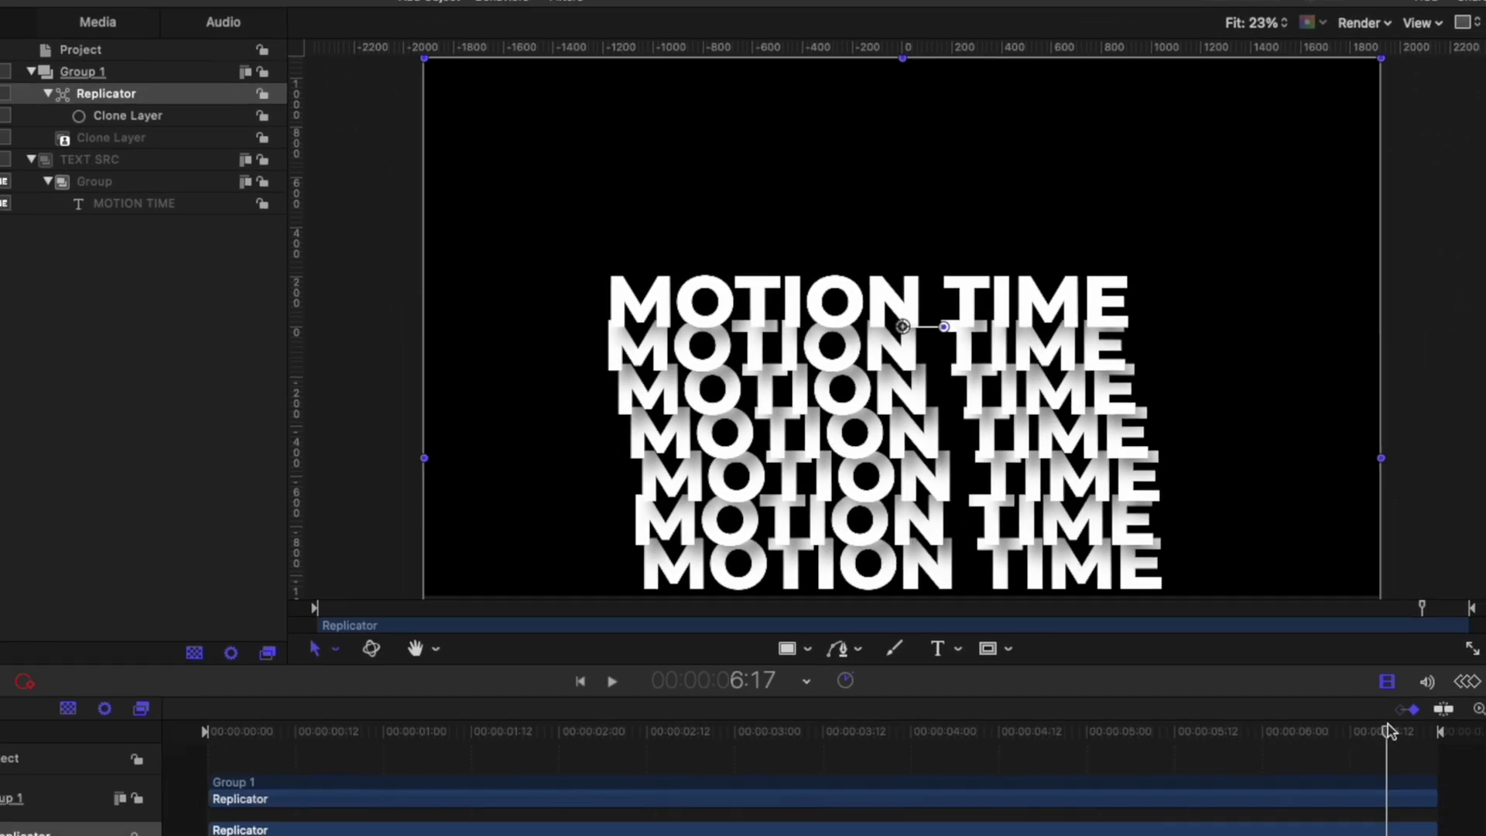
left_click_drag(1388, 731, 1432, 731)
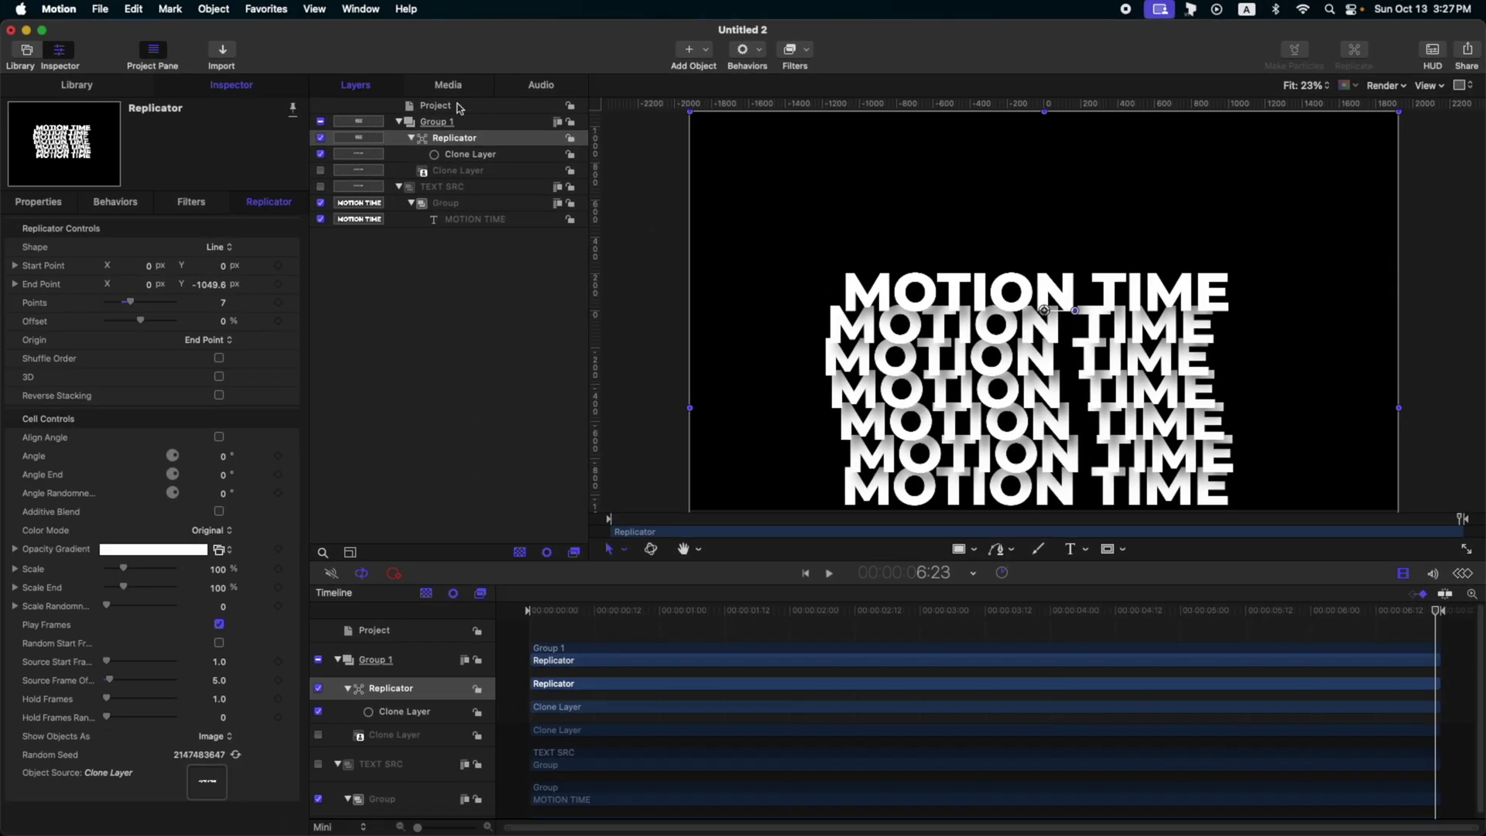
- Set the project's duration to 10 seconds in the project properties
left_click(456, 106)
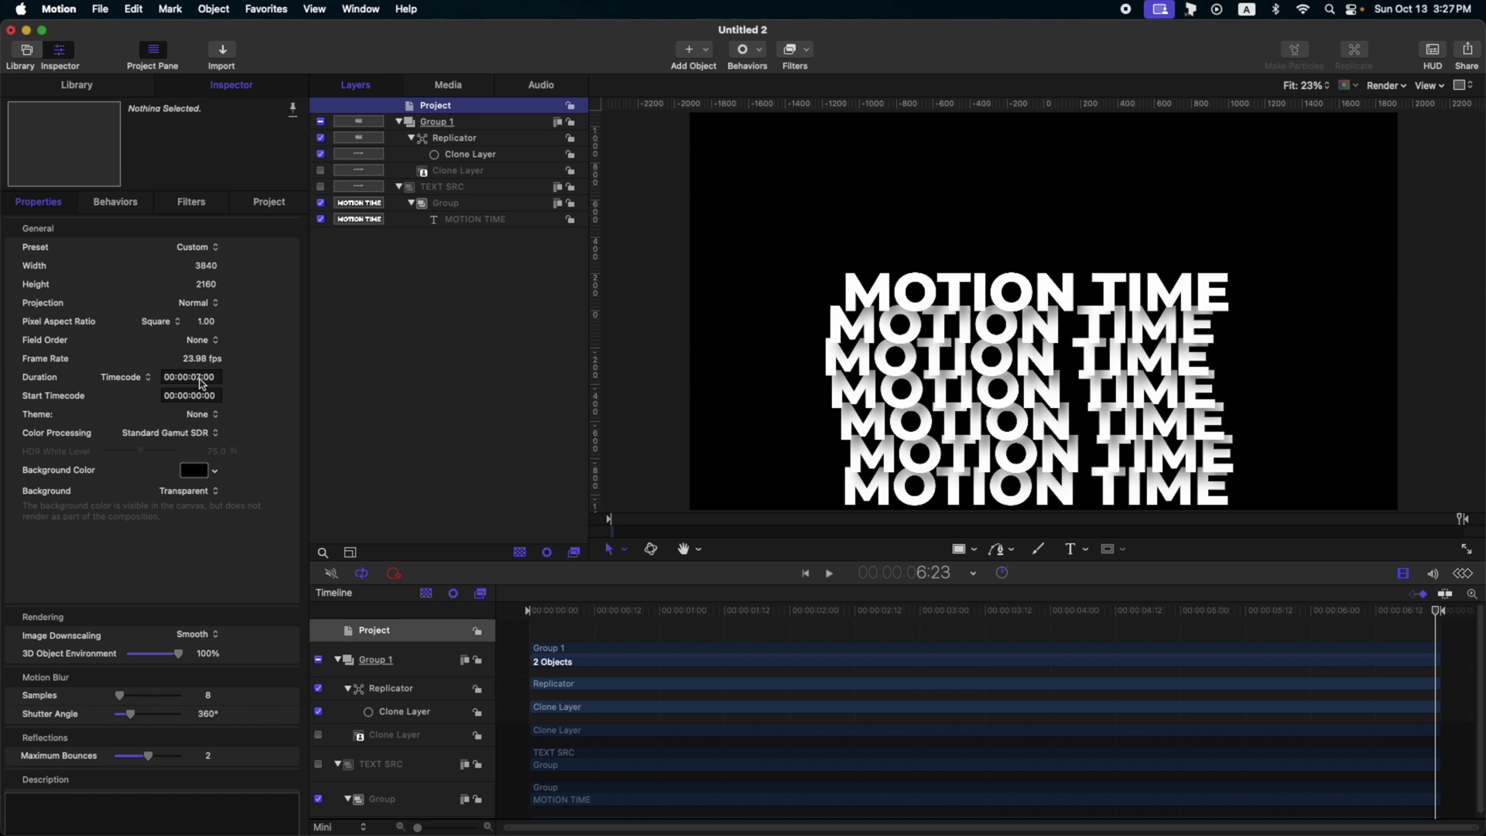
left_click(200, 378)
key("Return")
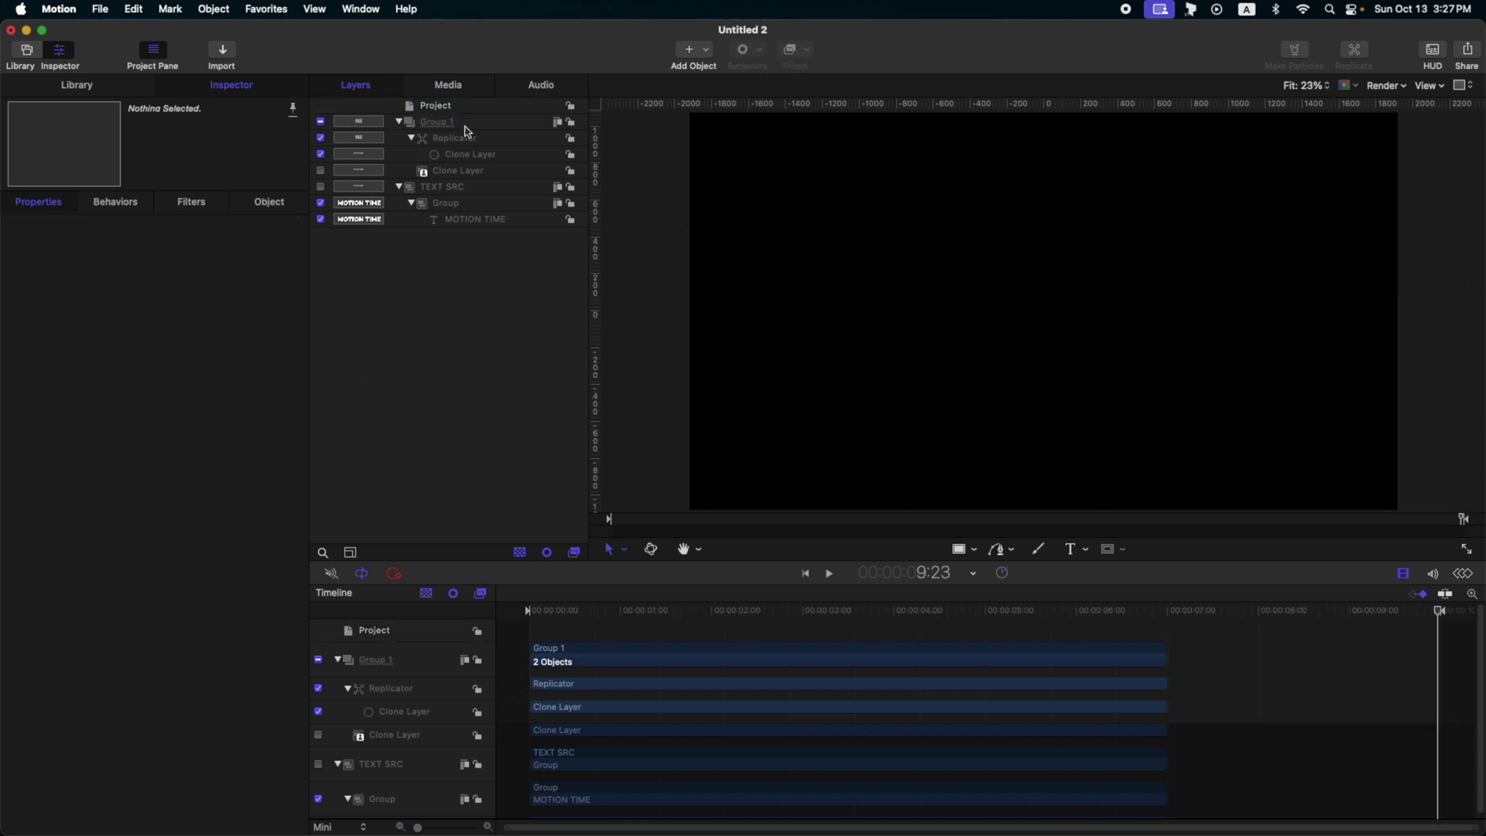
- Extend Group 1 and TEXT SRC to the full 10-second project duration and play the animation from the start
left_click(467, 123)
left_click(469, 187)
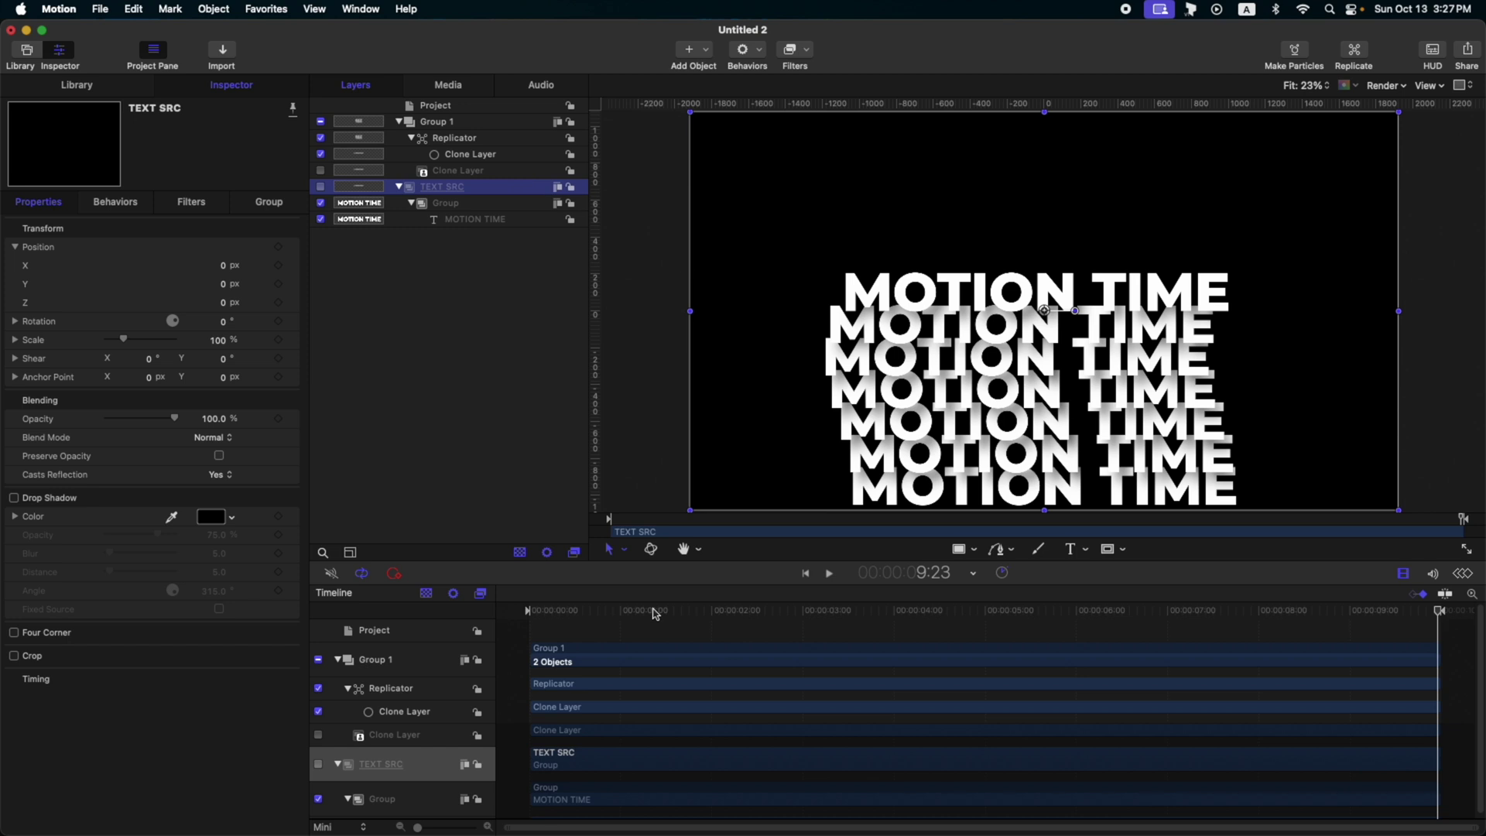
key("Home")
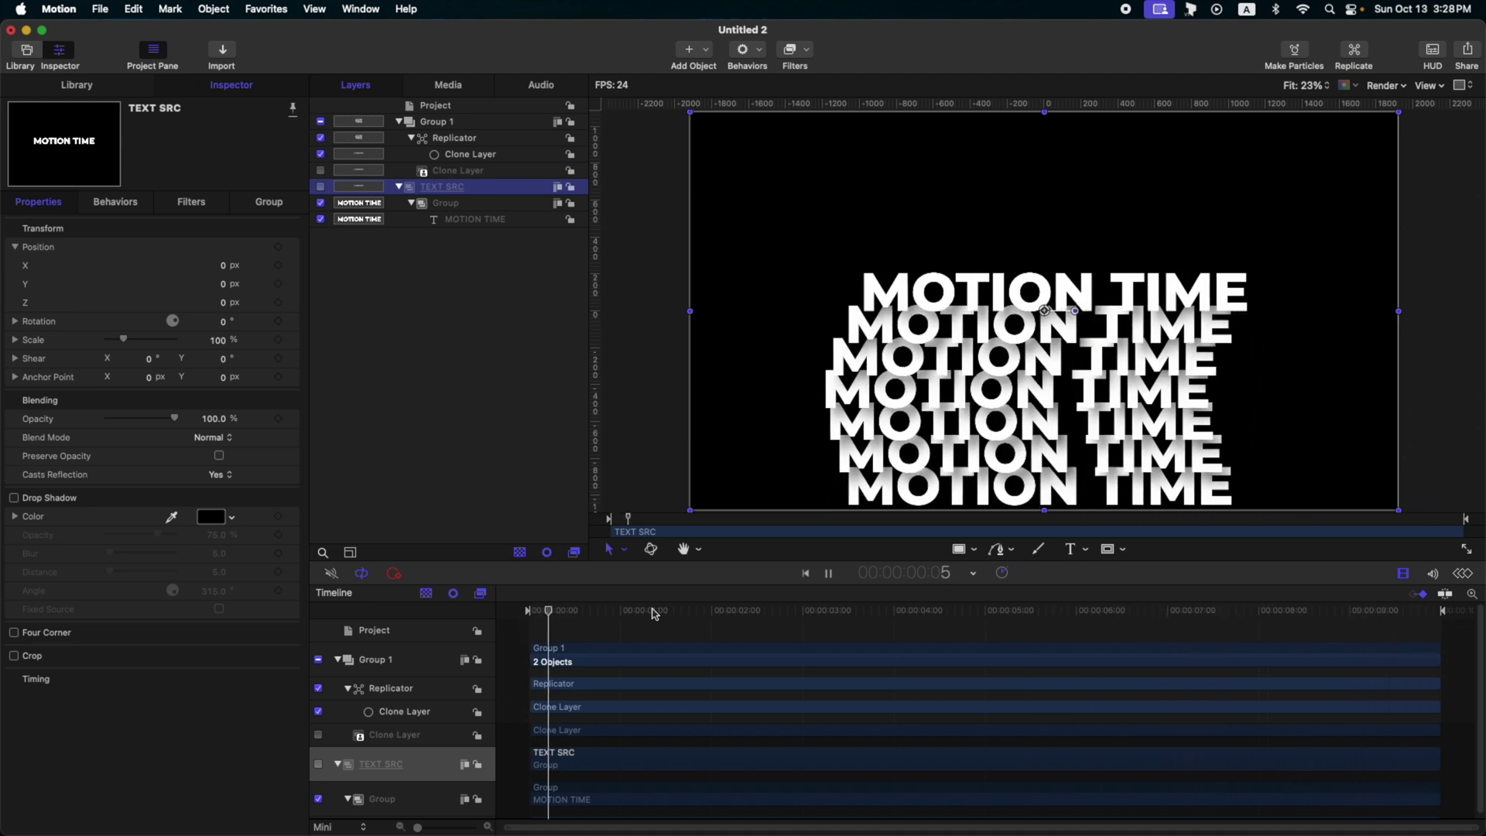
key("space")
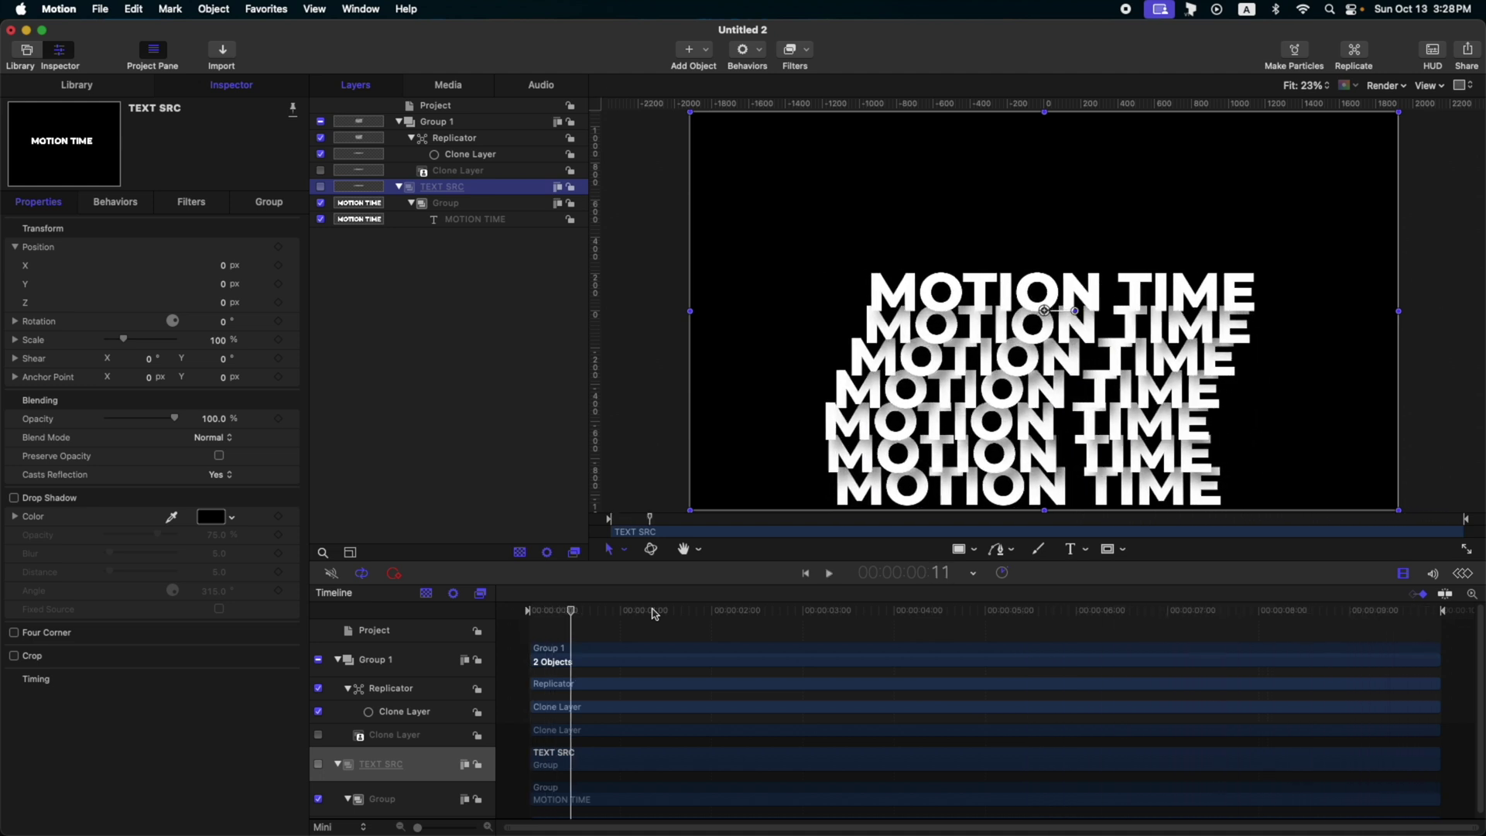
- Delete Group 1 with its Replicator and clone layers, and turn on visibility of the TEXT SRC group
left_click(457, 123)
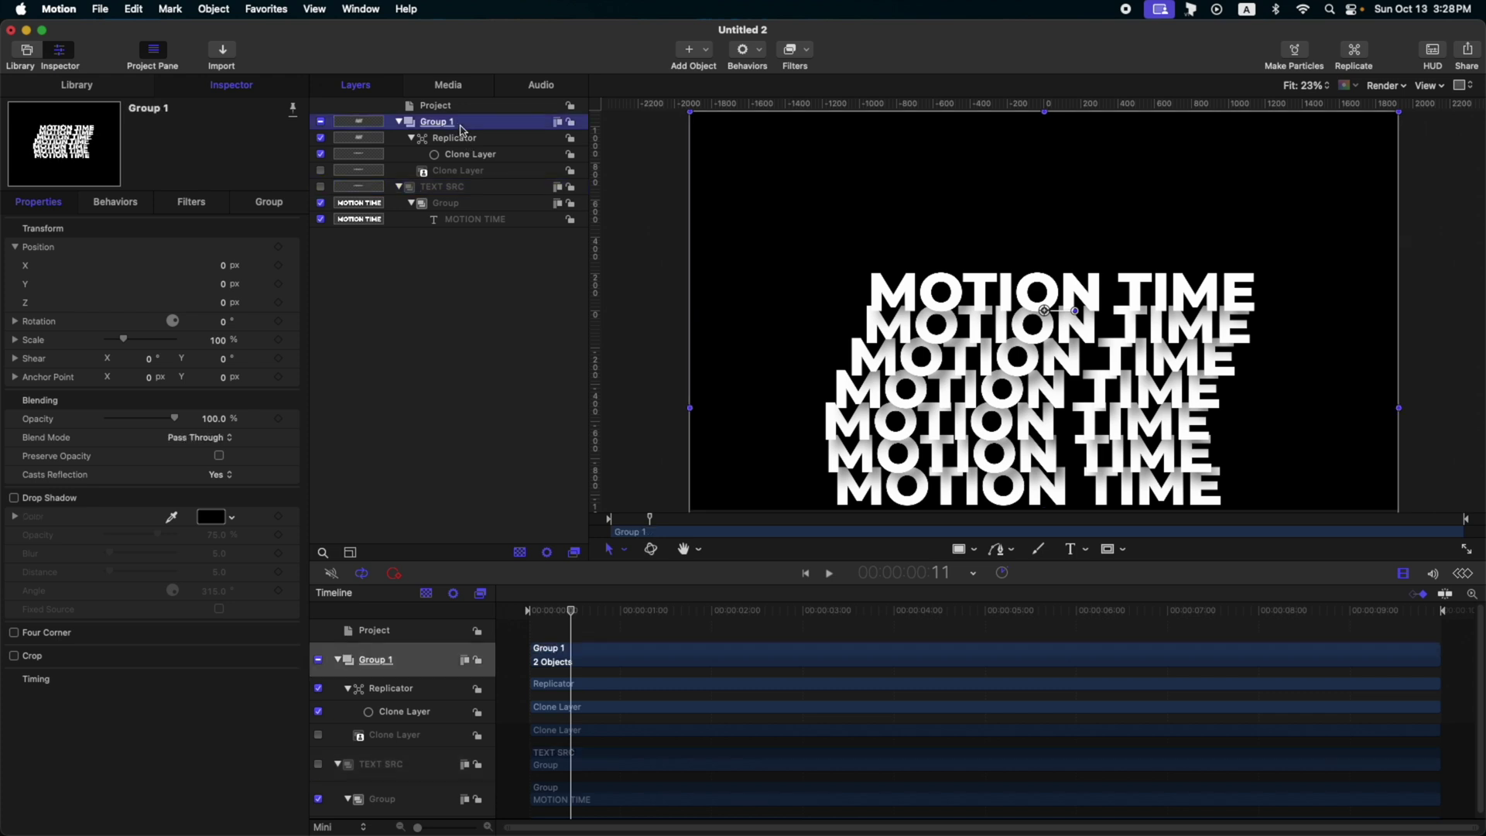
key("Delete")
left_click(320, 122)
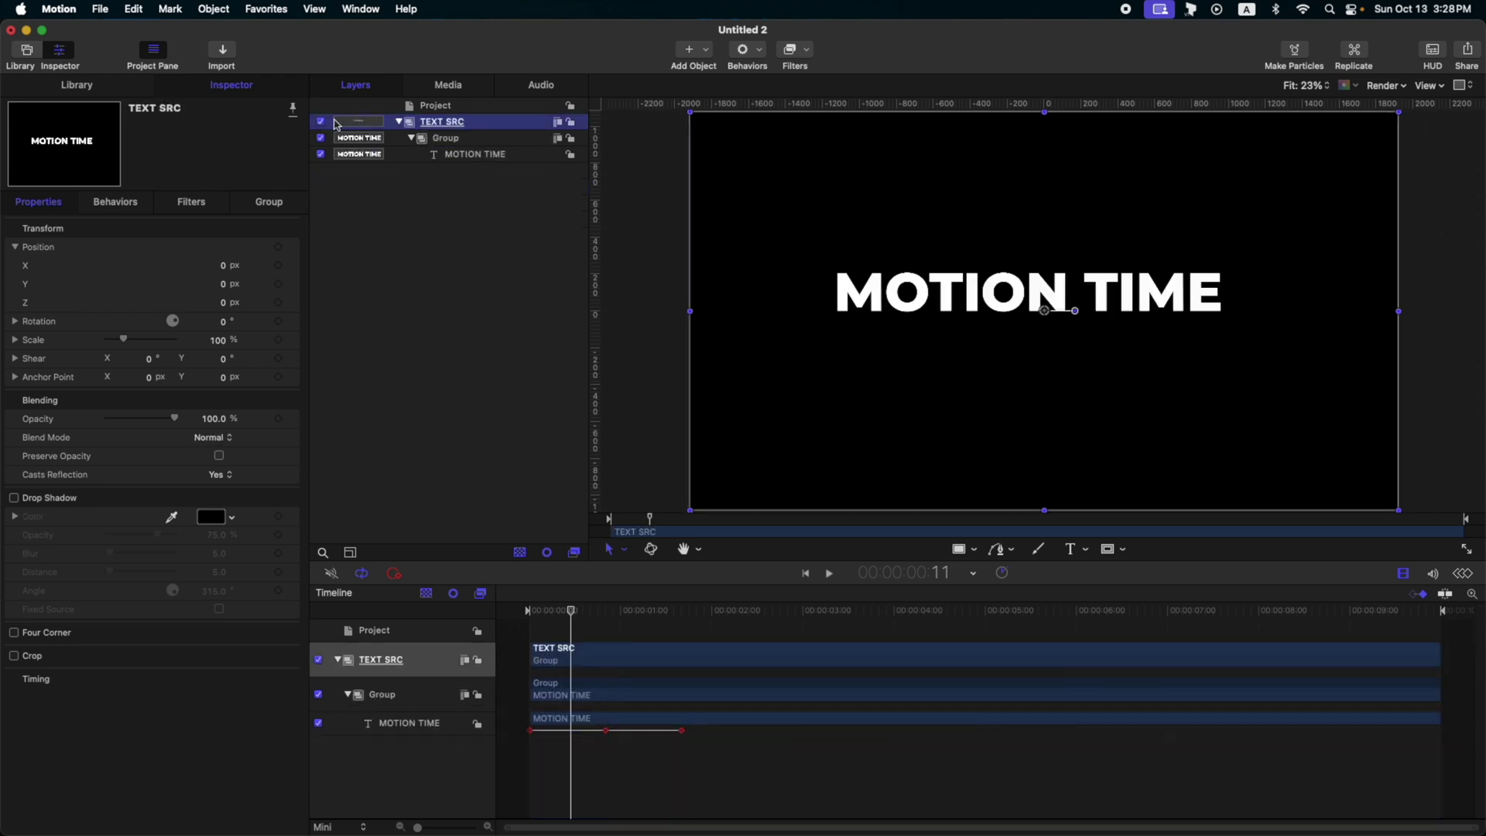
- Move the MOTION TIME text directly into TEXT SRC without its nested group, and reset the text's transform, clearing its position keyframes
left_click(472, 154)
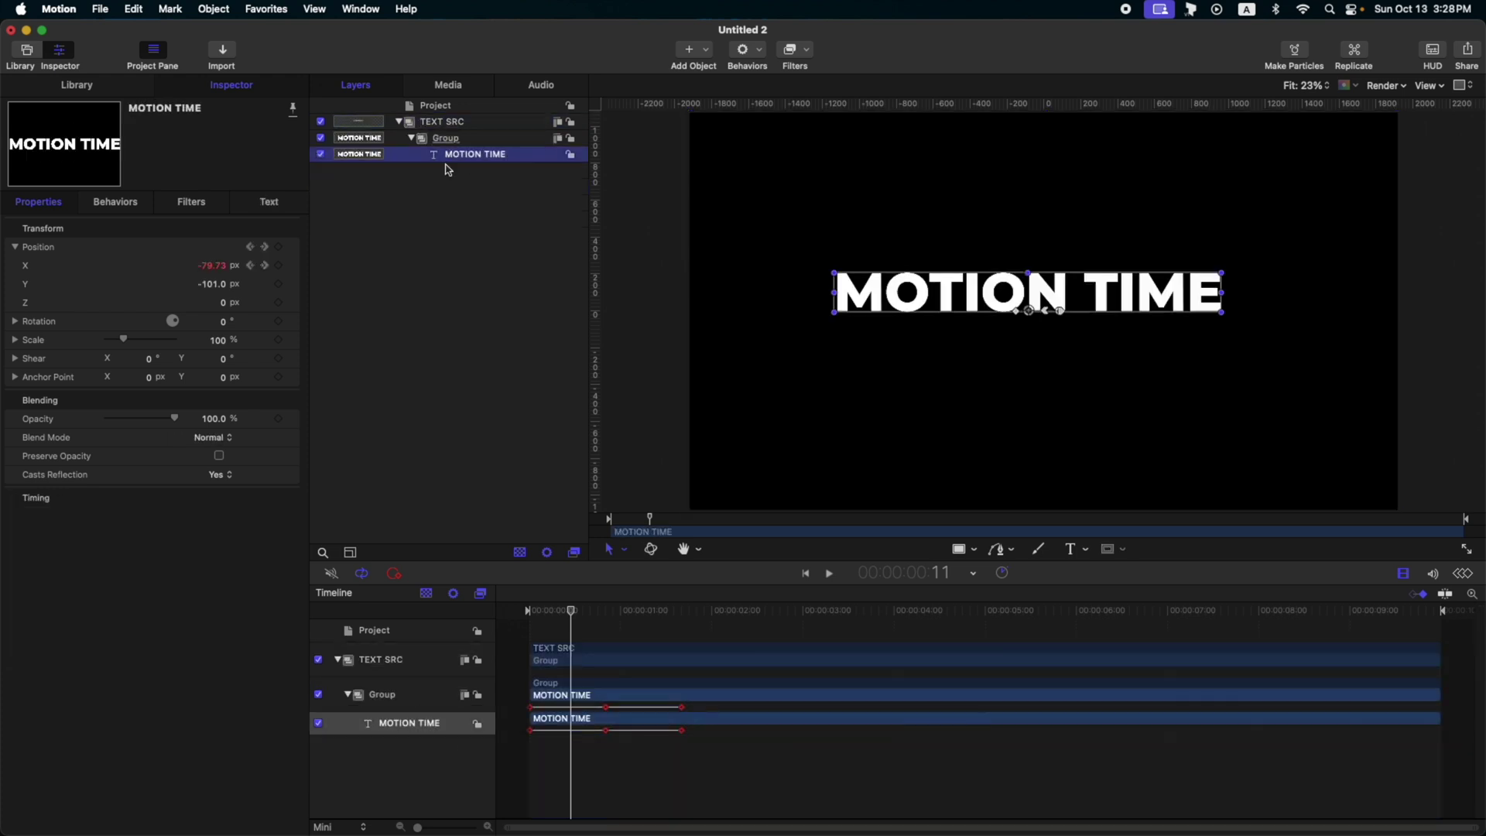
left_click(291, 233)
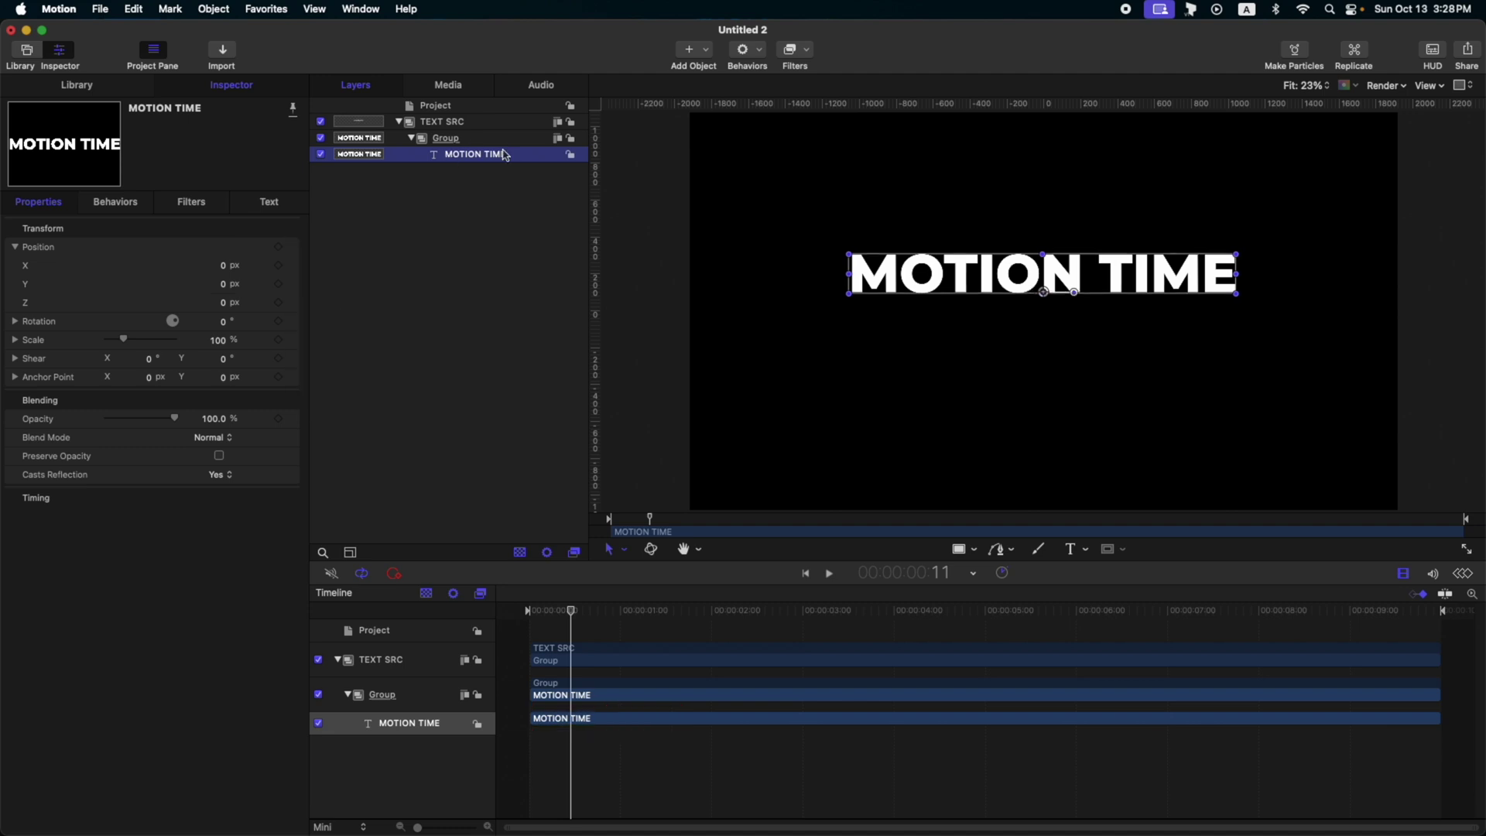
left_click_drag(513, 159, 434, 130)
left_click(453, 154)
key("Delete")
left_click(478, 130)
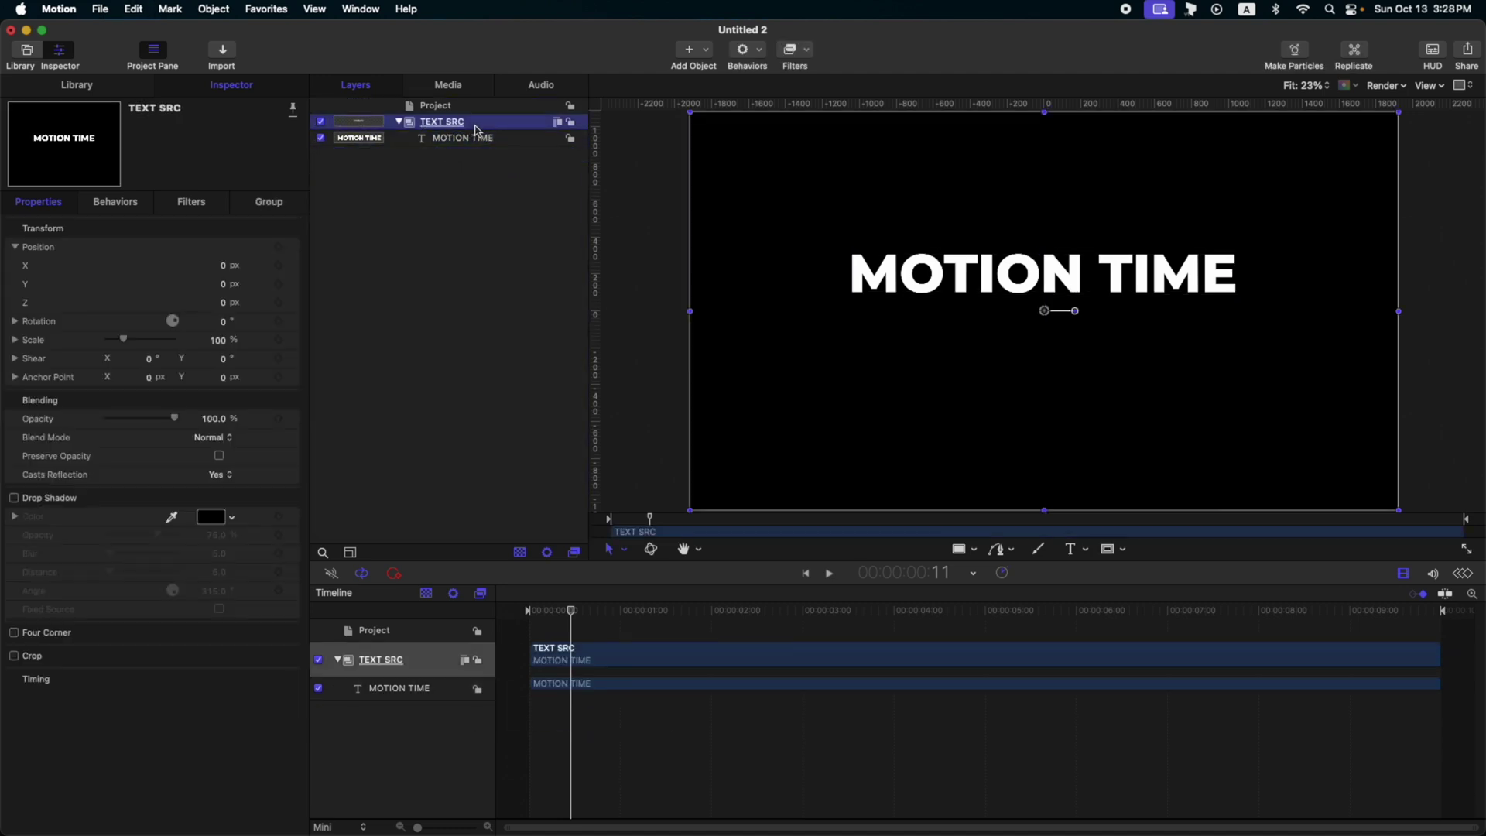
left_click(583, 139)
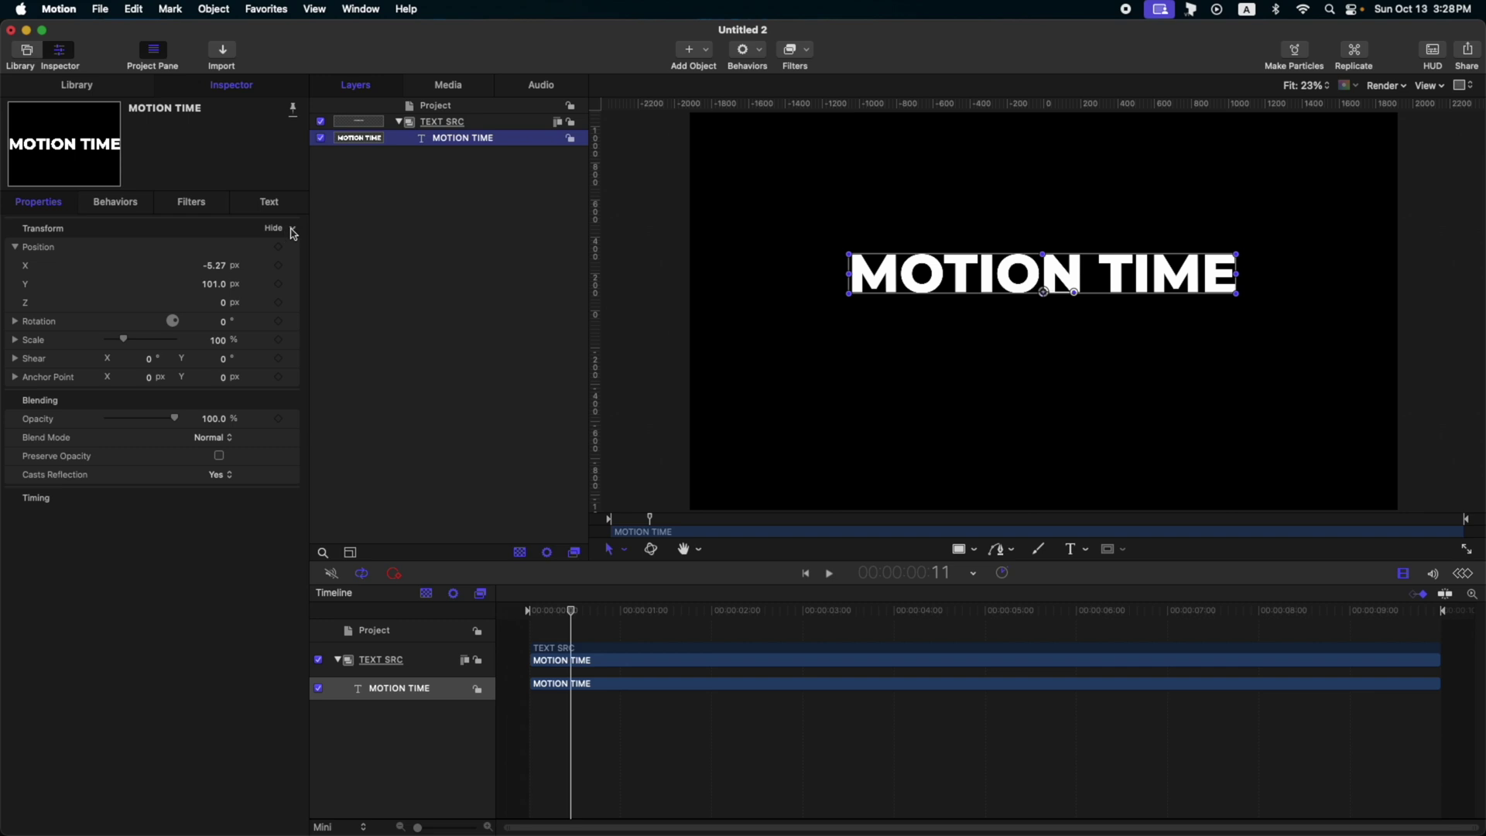
left_click(294, 232)
- Change the text content to "APPLE MOTION TIME *"
left_click(269, 201)
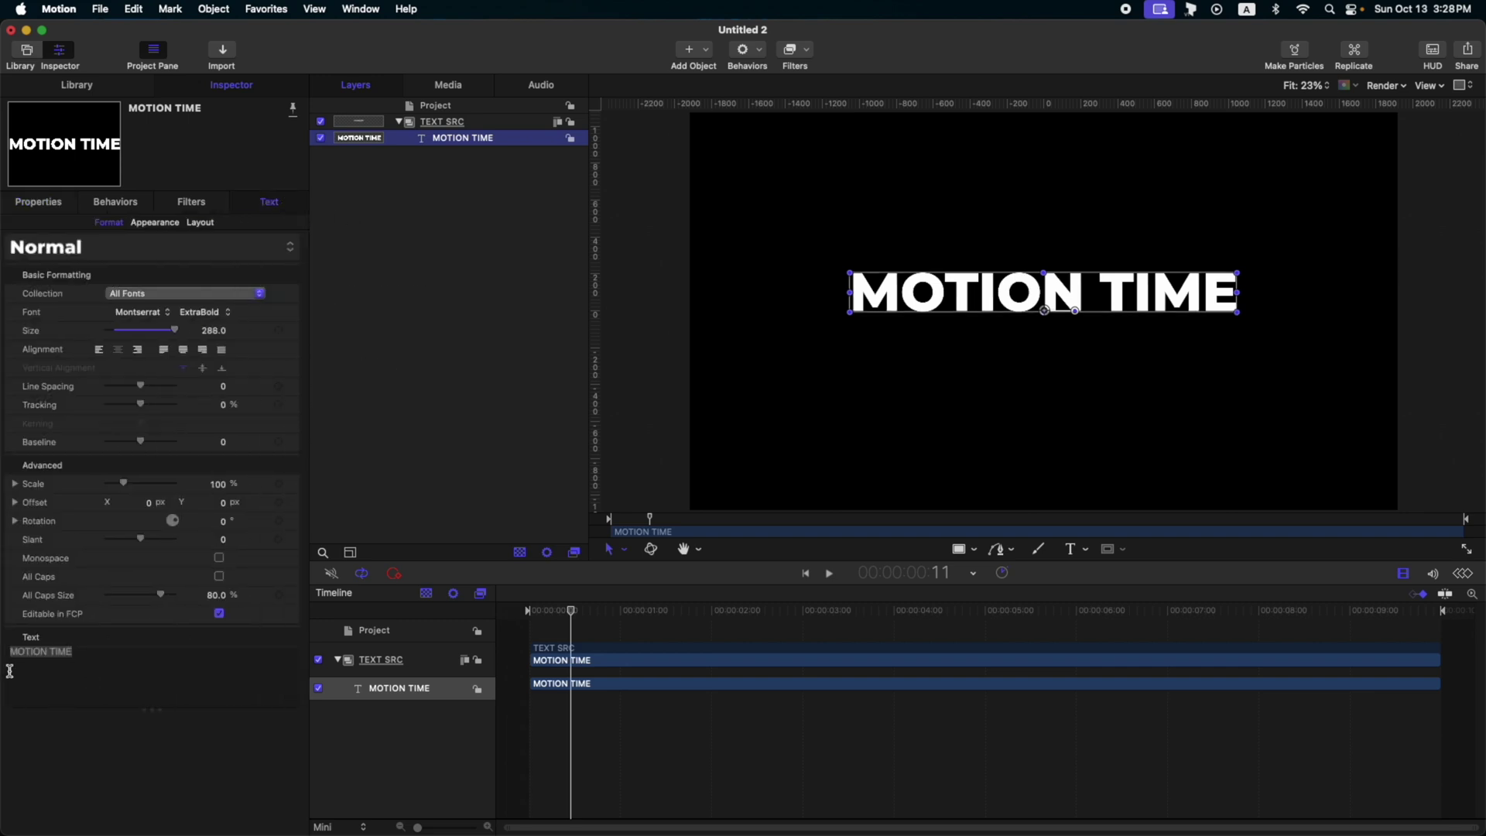
left_click(9, 652)
type("APPL")
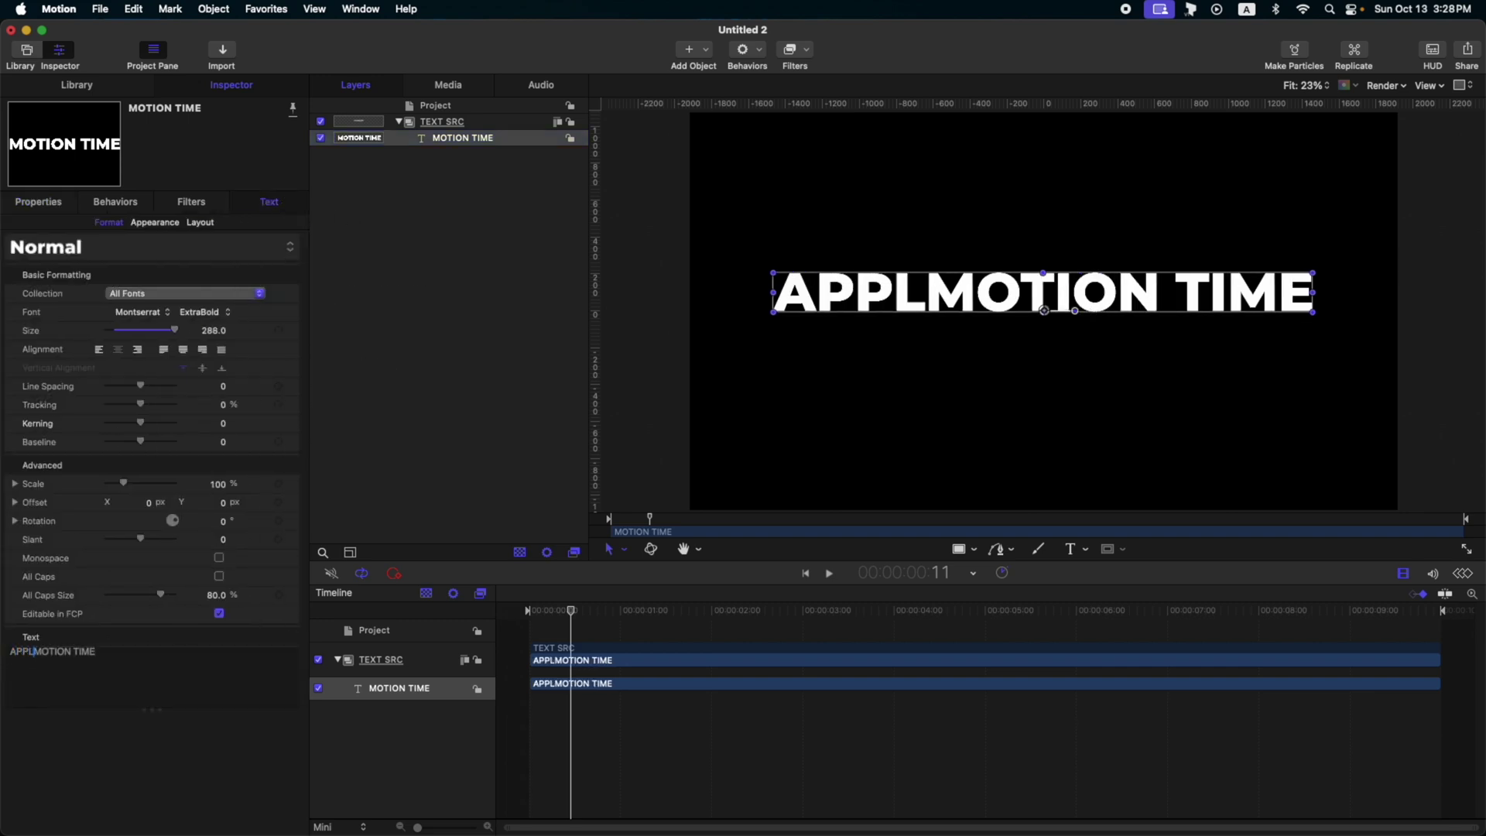
type("E ")
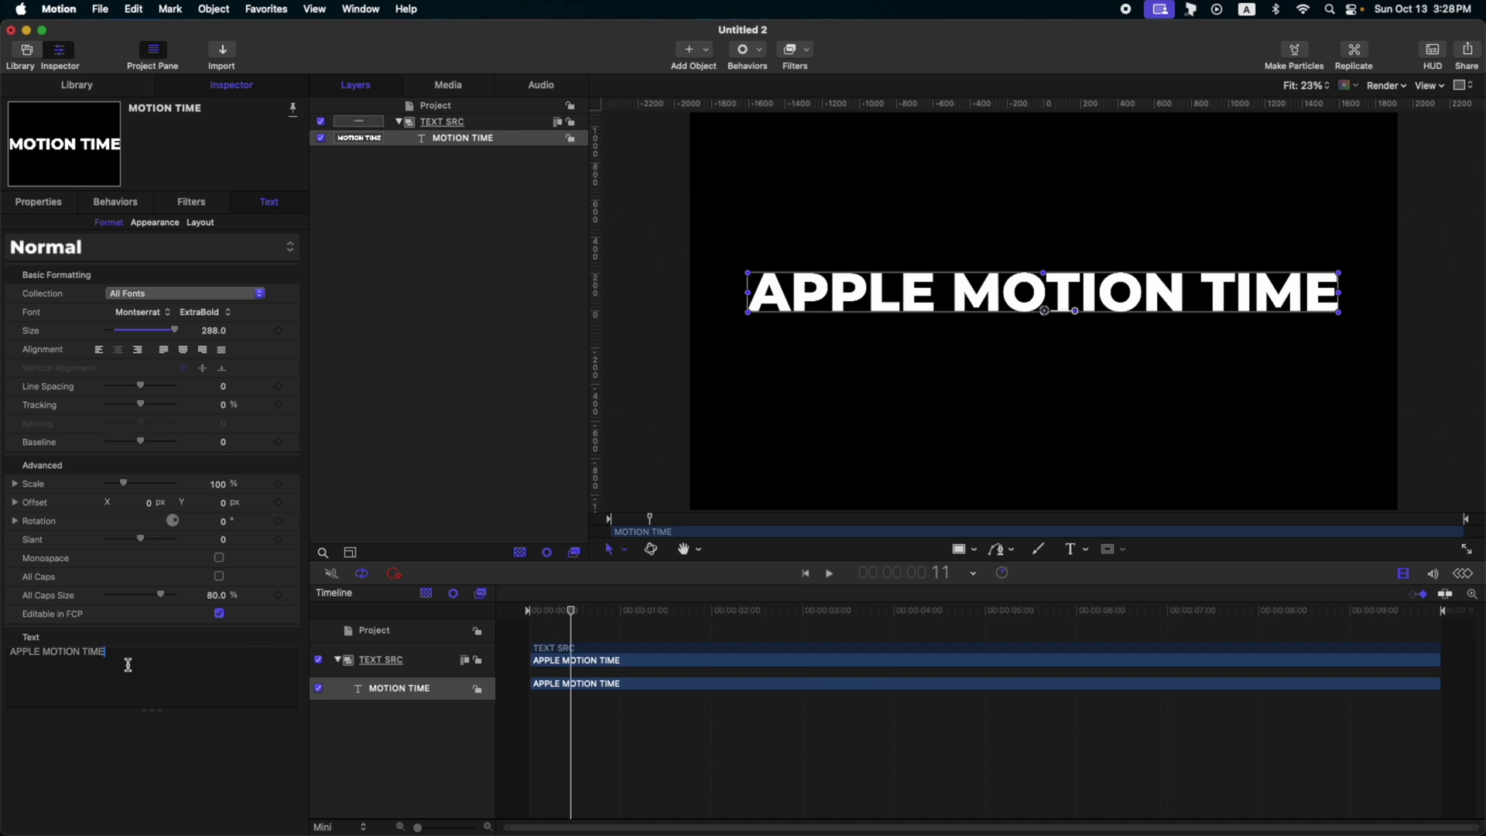
type(" *")
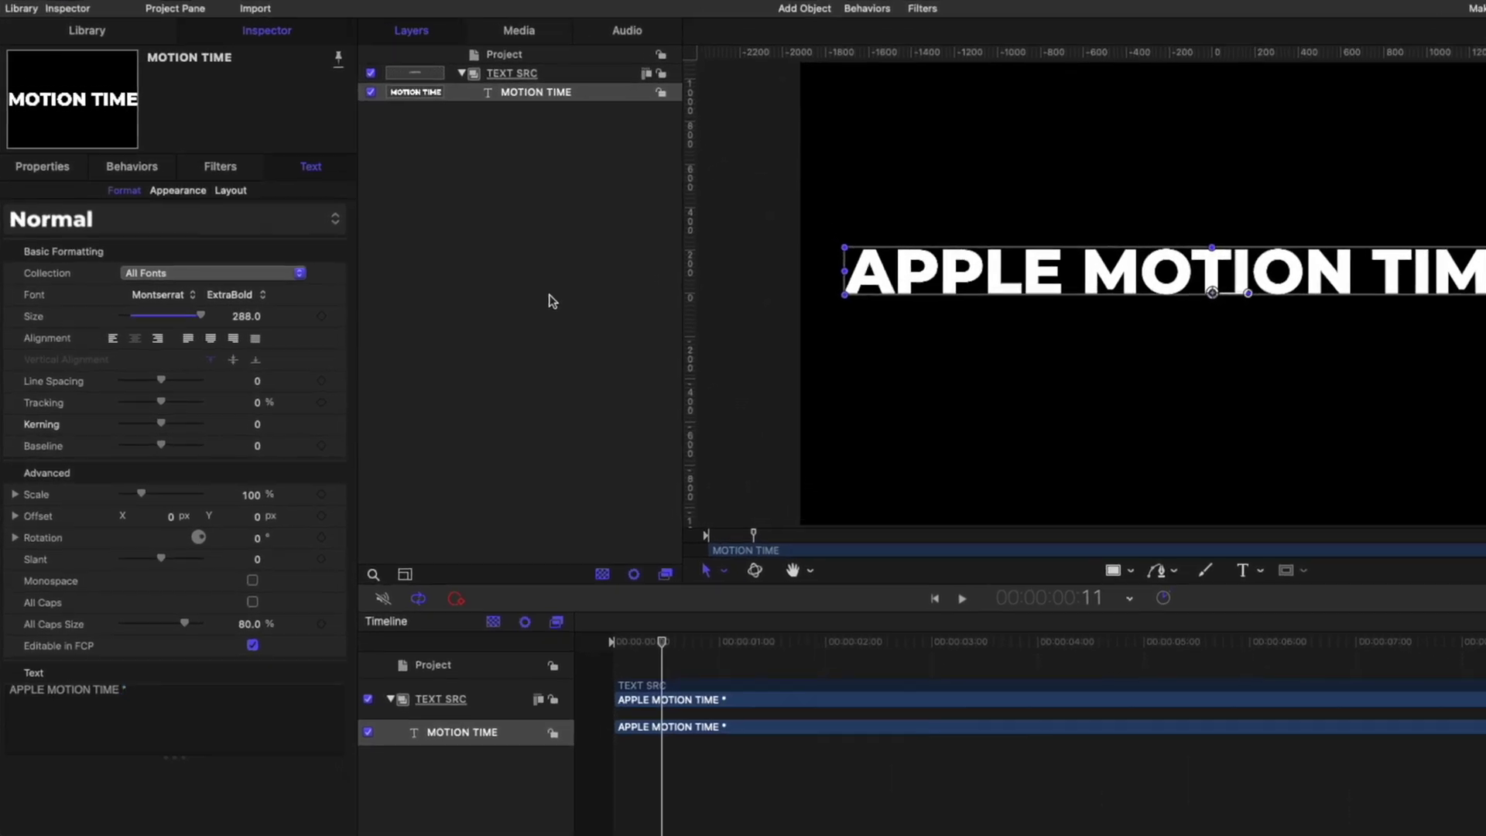
- Lay the text out along a circular path with a radius of 548, with the characters inside the path
left_click(269, 164)
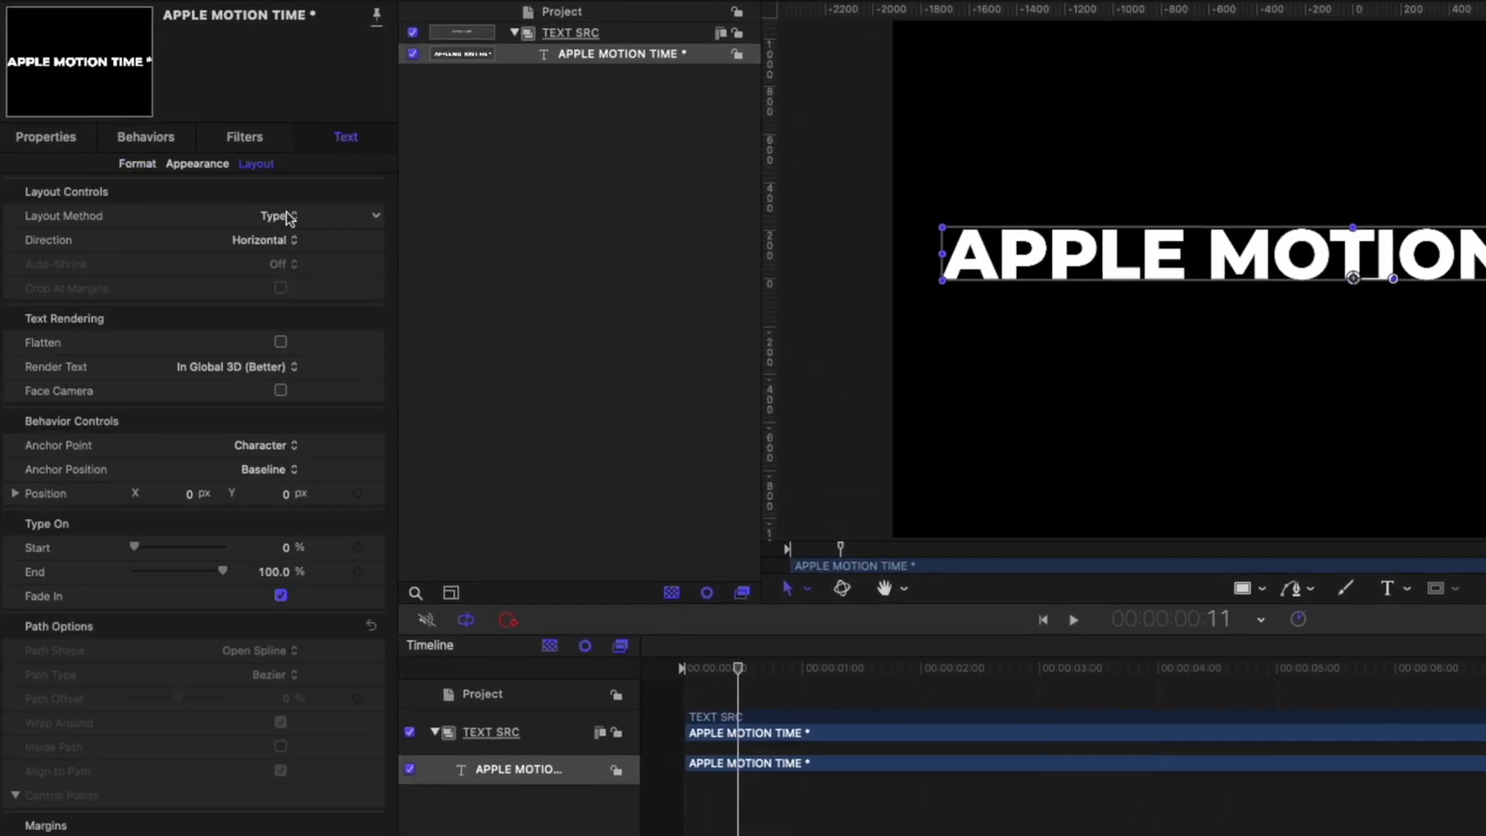
left_click(286, 218)
left_click(290, 263)
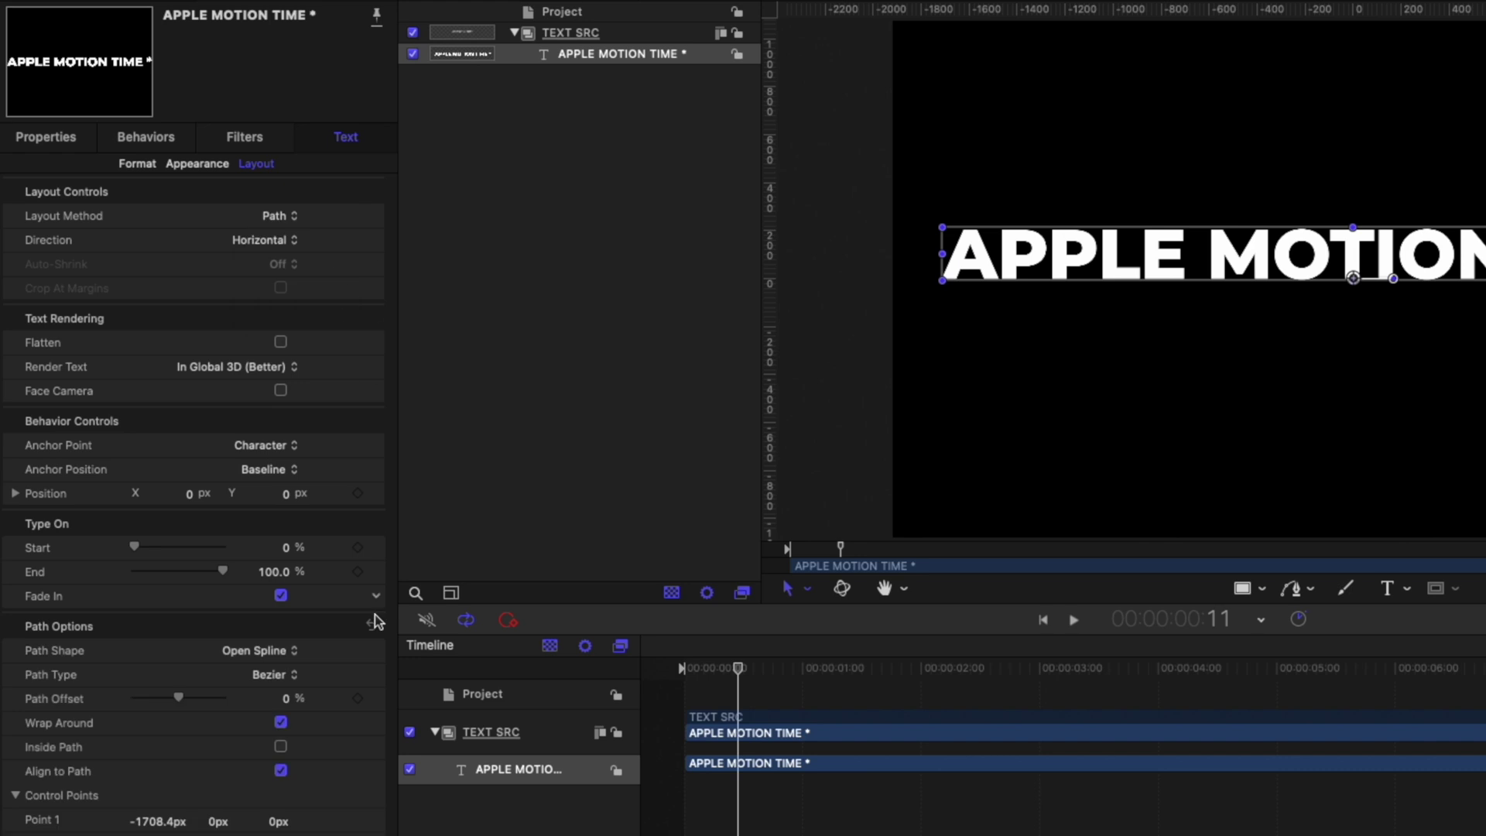
left_click(288, 651)
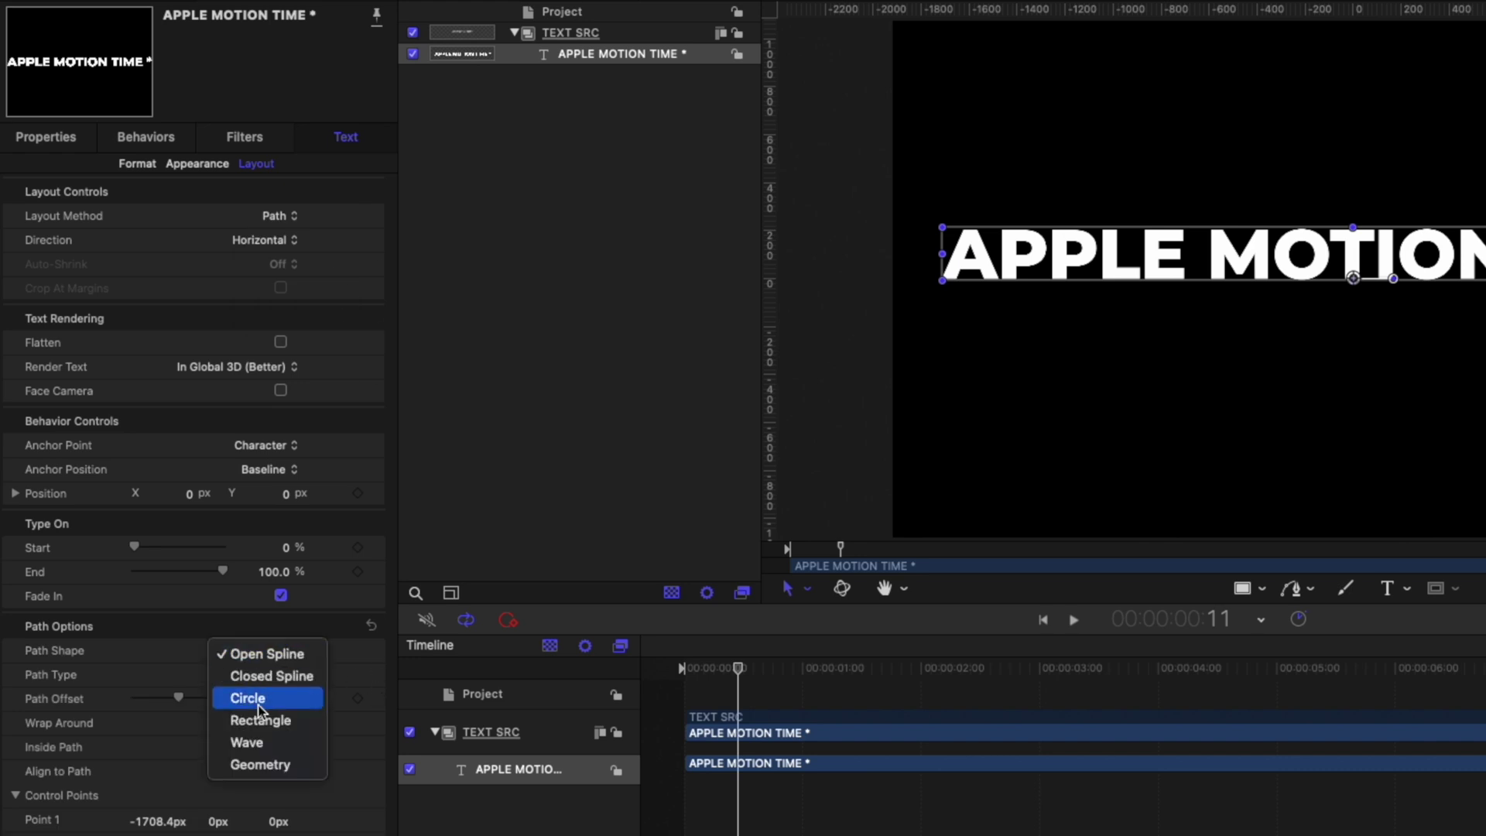
left_click(240, 701)
left_click_drag(180, 679, 280, 692)
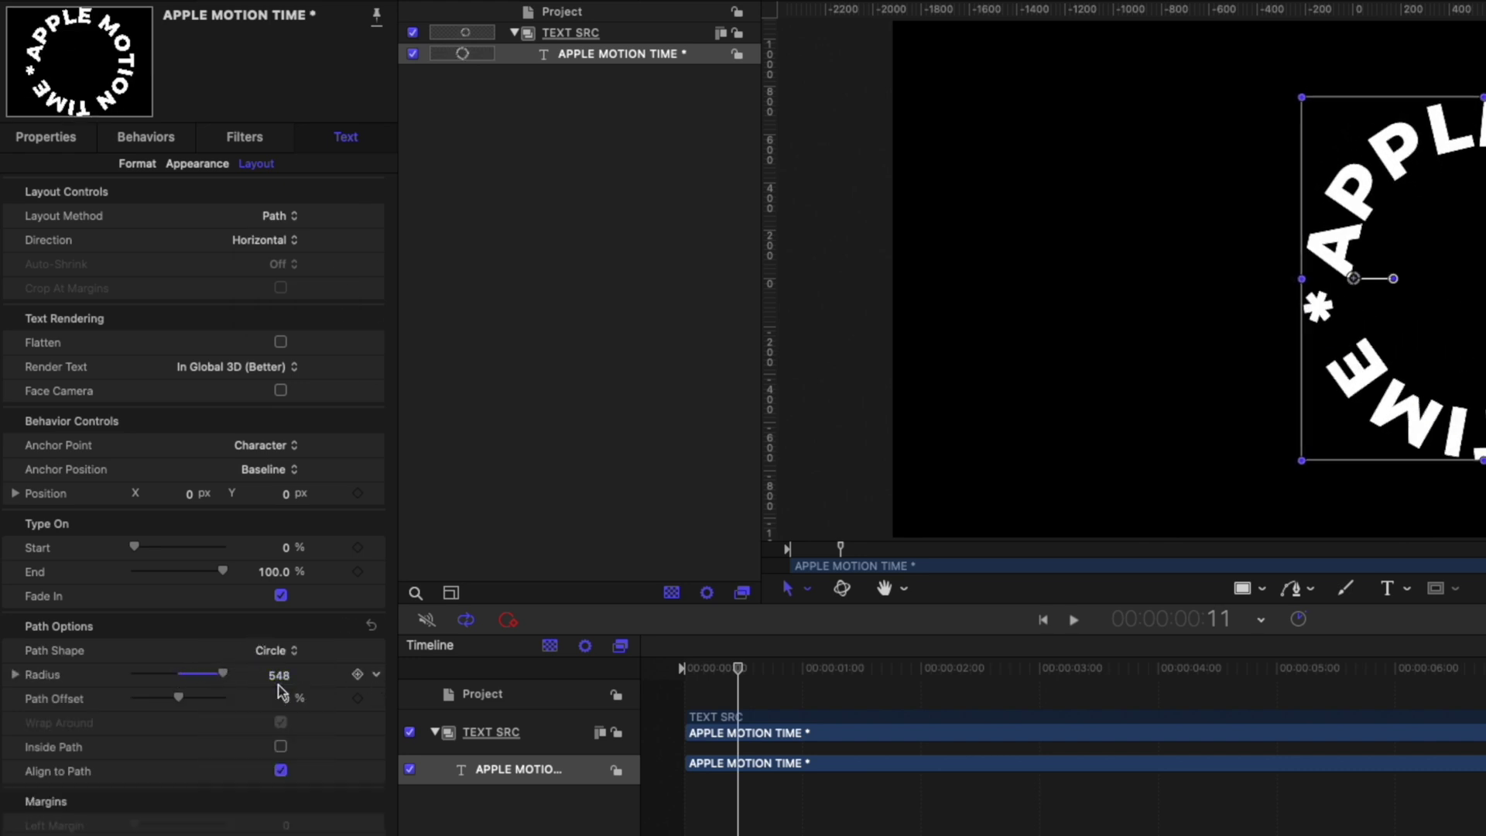
left_click(280, 746)
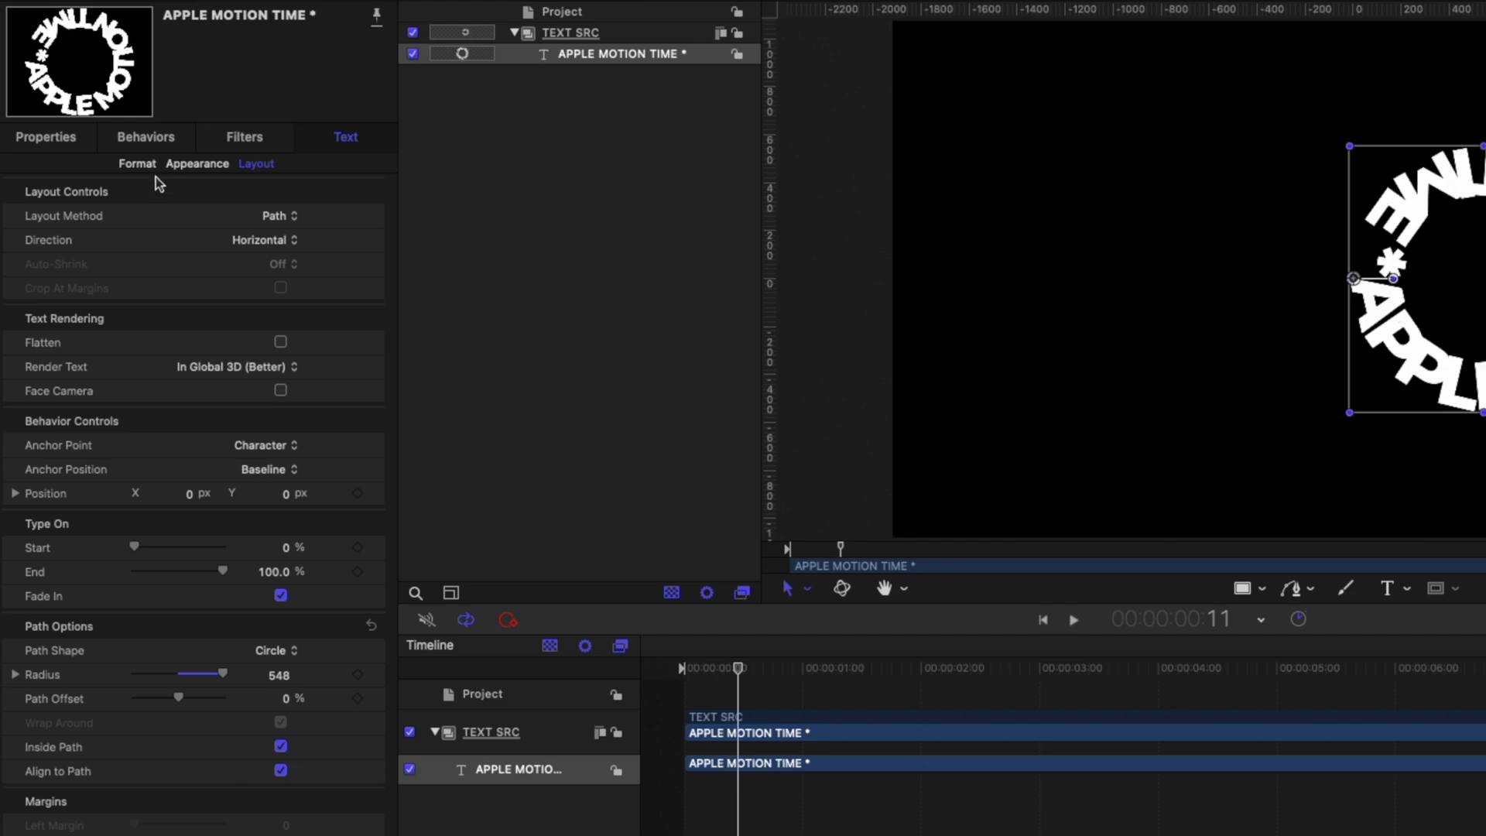
- Set the X rotation in the text's character formatting to 90° so the letters stand perpendicular to the circle
left_click(137, 164)
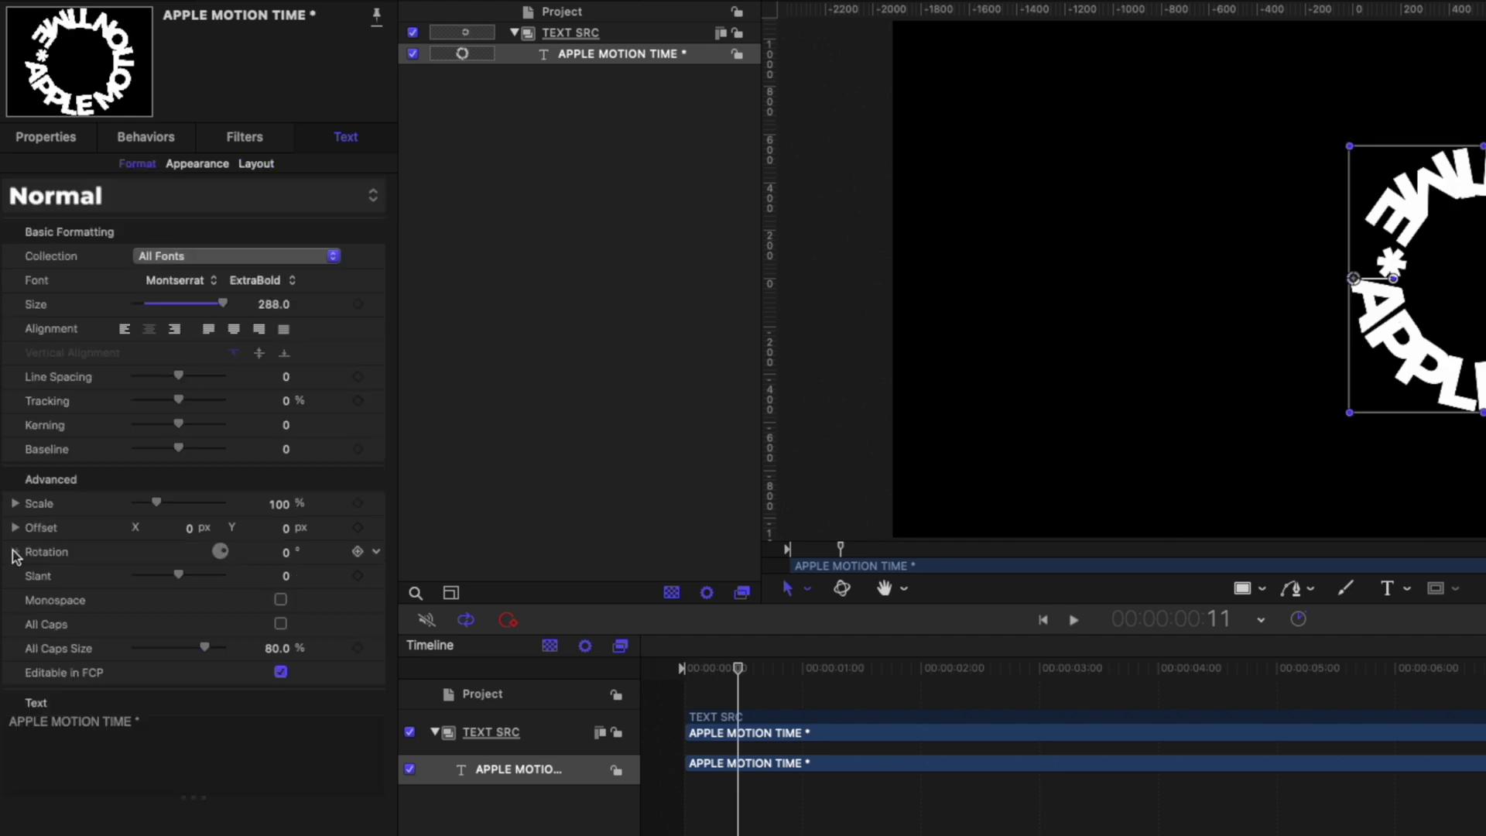
left_click(15, 552)
left_click_drag(287, 584, 304, 537)
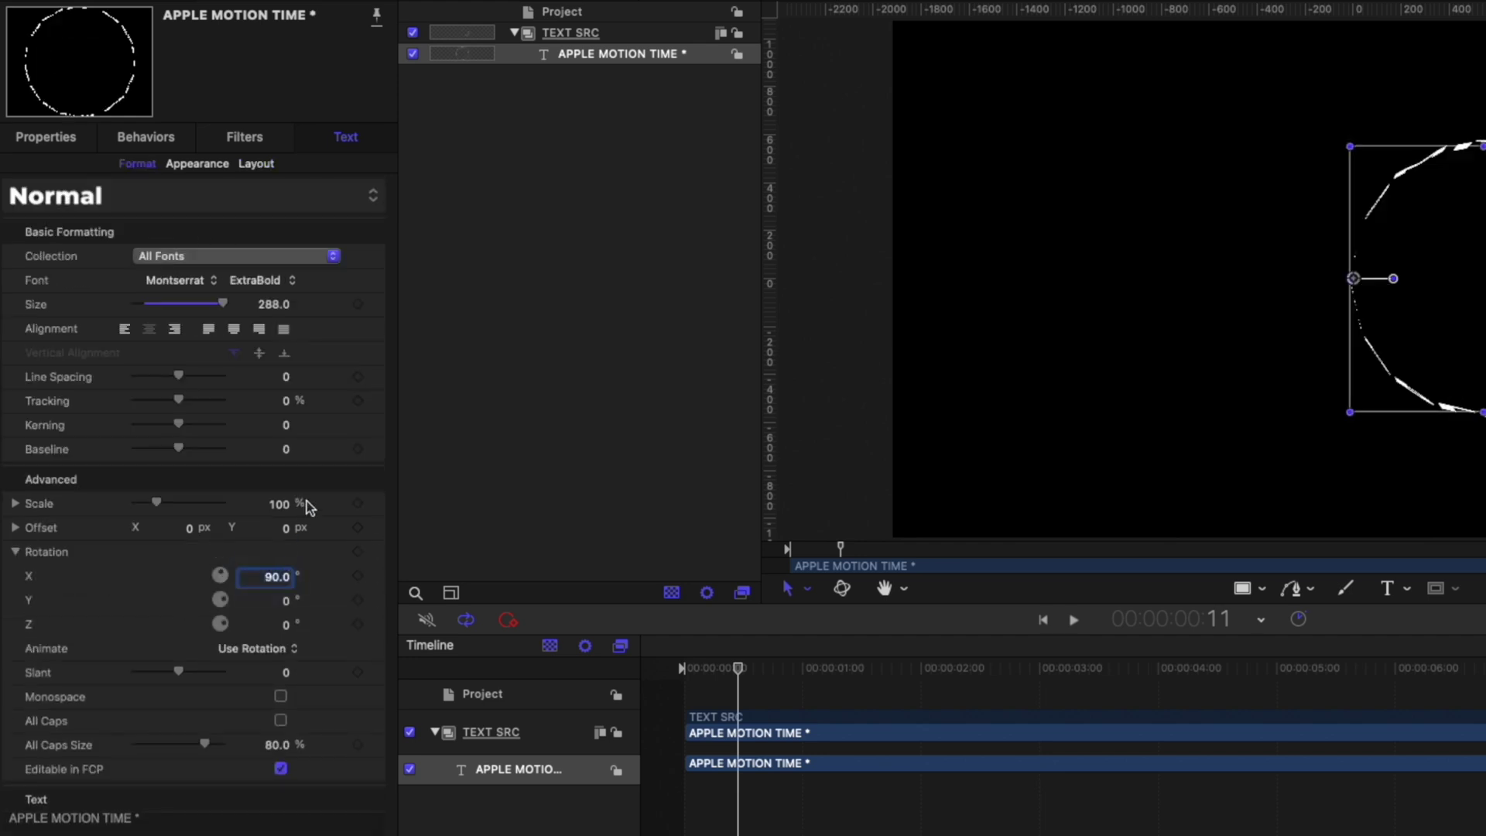
- Set the X rotation in the text object's transform properties to -90°
left_click(43, 139)
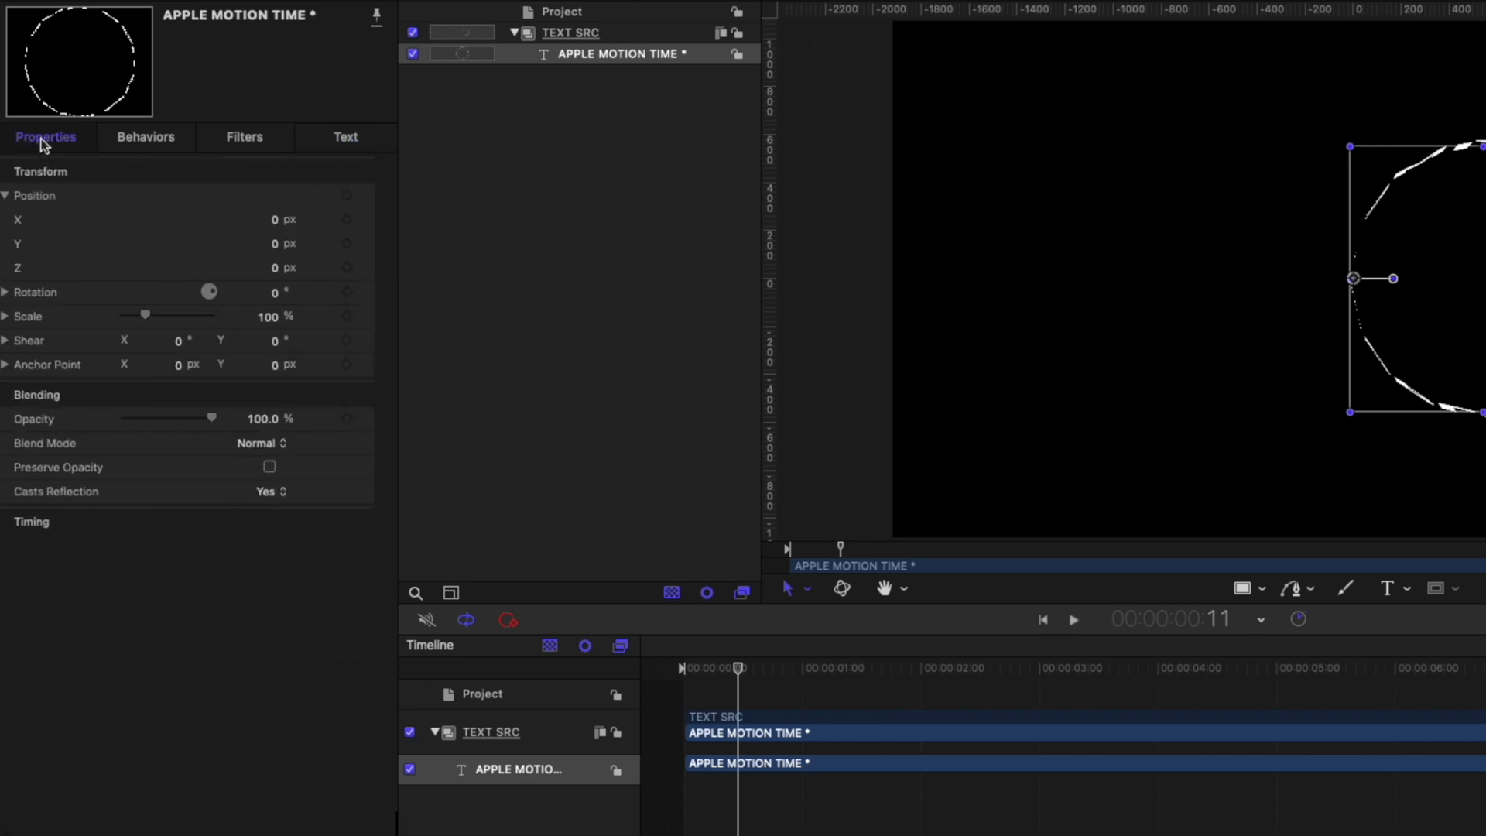
left_click(16, 292)
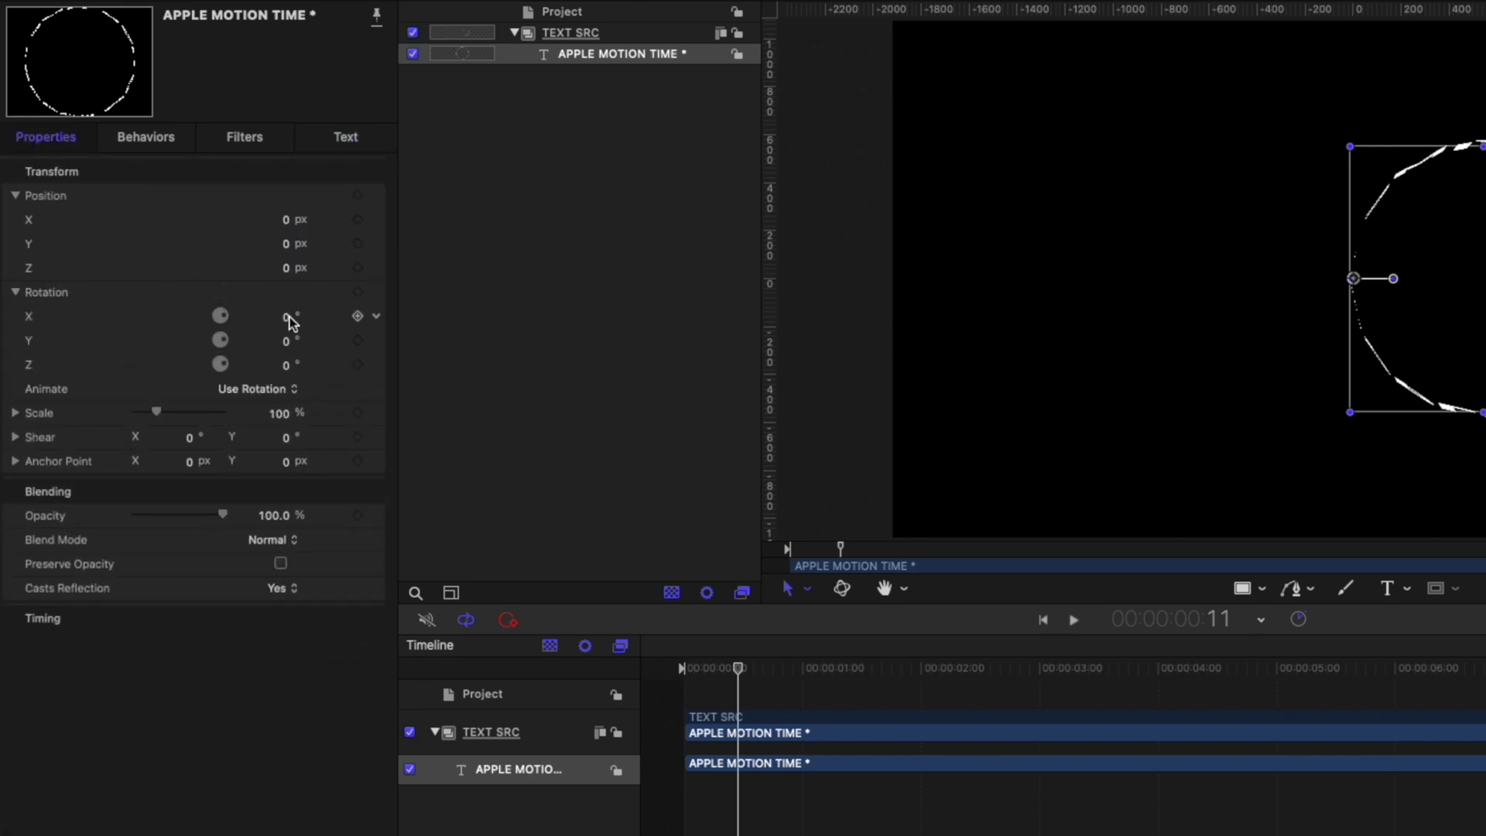
type("-90")
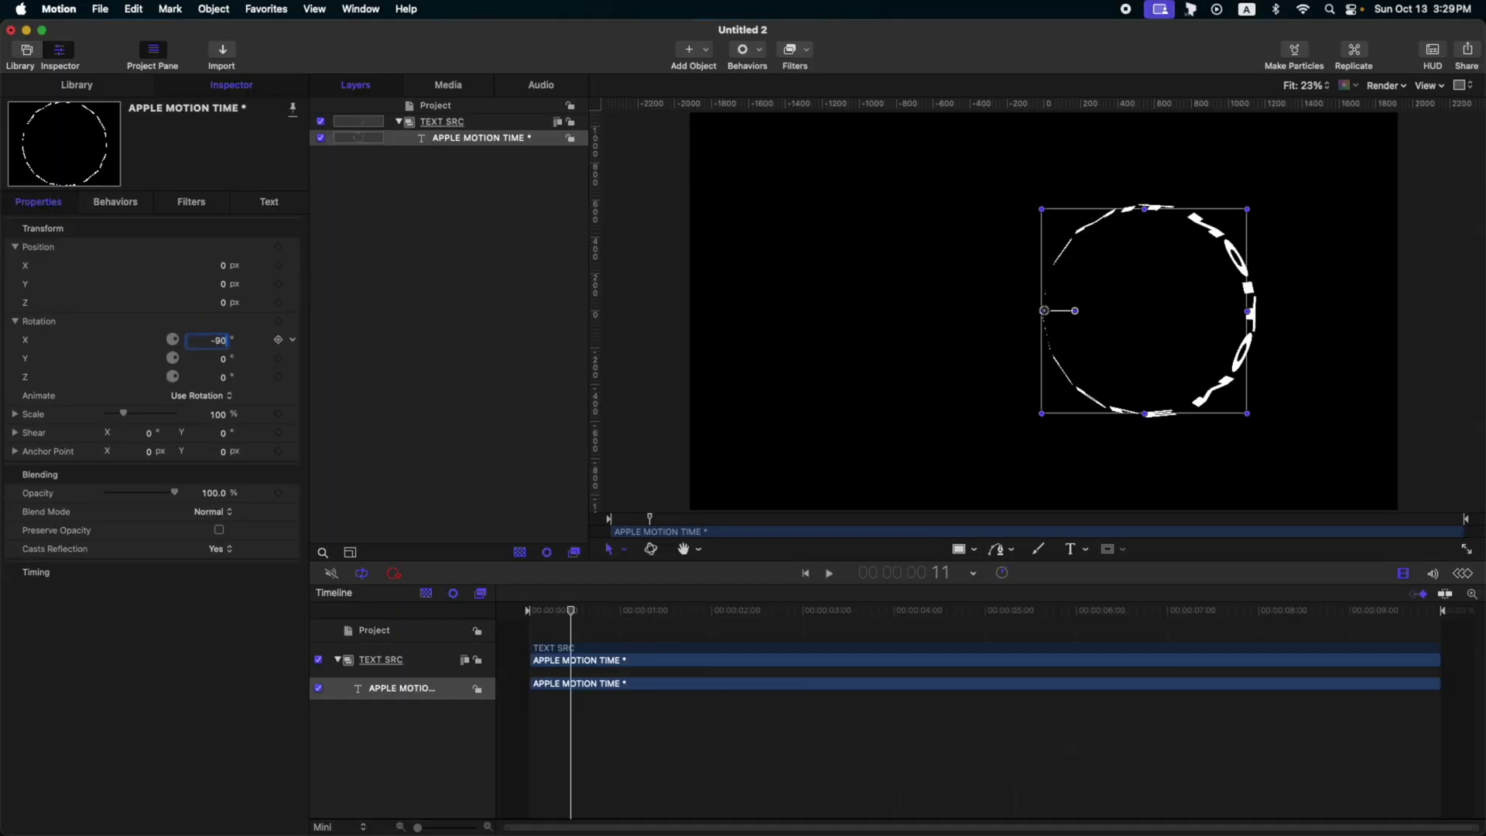
key("Return")
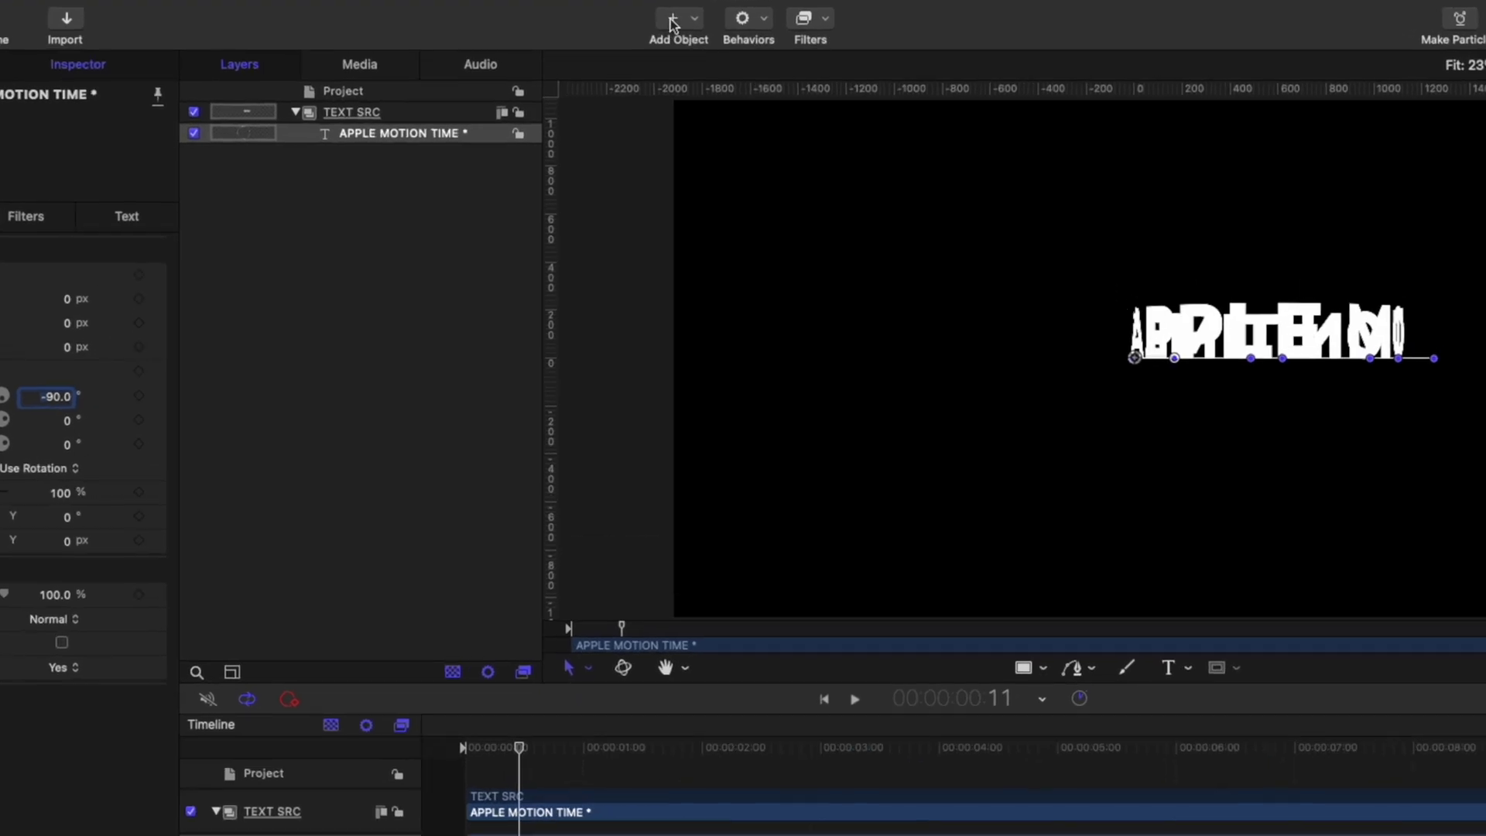
- Add a camera to the project and switch the existing 2D groups to 3D
left_click(673, 24)
left_click(756, 82)
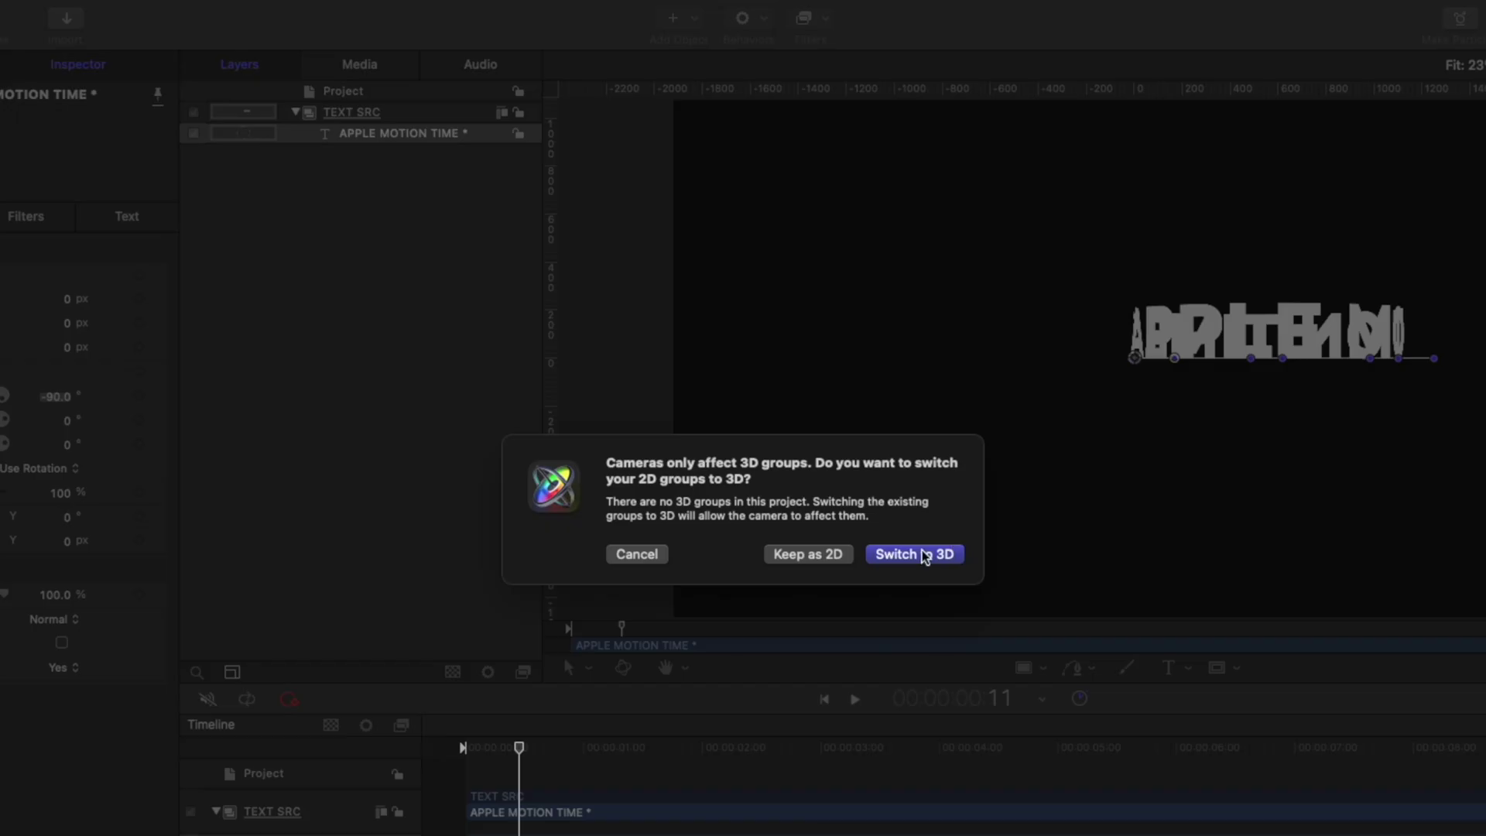
left_click(915, 554)
- Place the APPLE MOTION TIME * text in a new group inside TEXT SRC
left_click(381, 161)
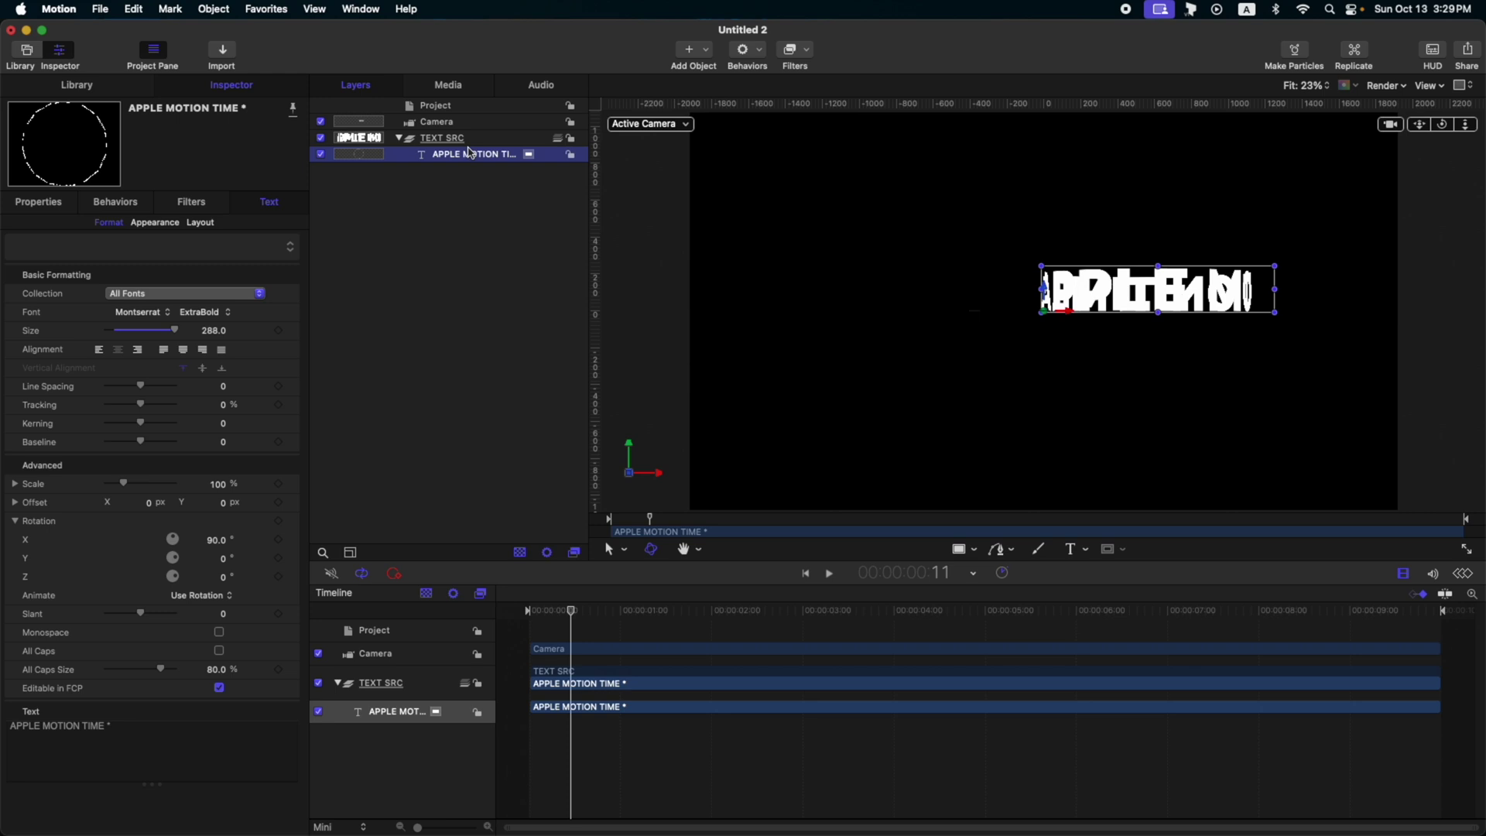
key("super+shift+g")
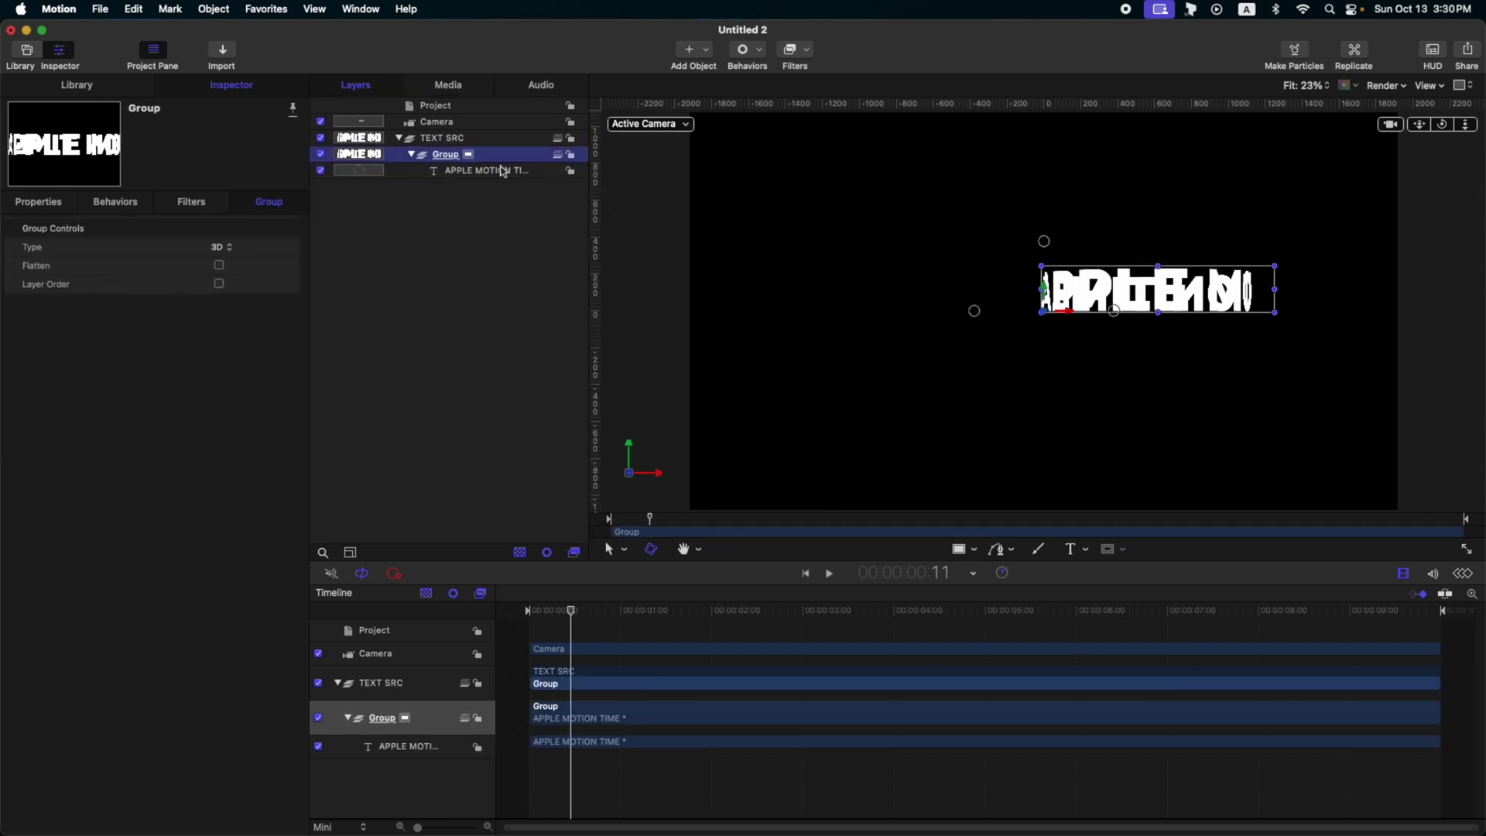
left_click(437, 164)
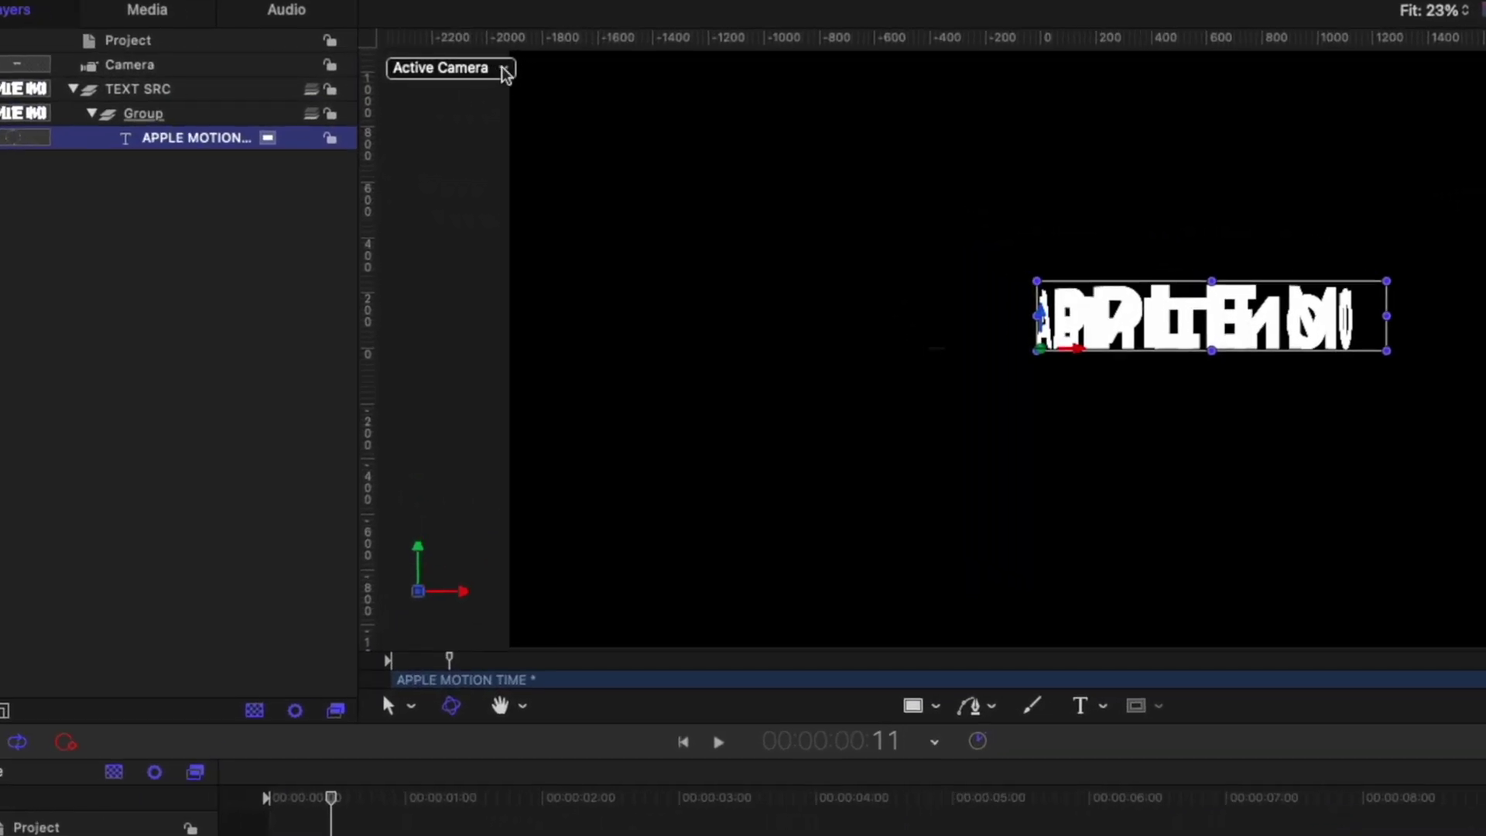
- Change the viewport to Perspective and shift the circular text along X until the ring is centred on the origin
left_click(505, 70)
left_click(551, 146)
key("super+shift+r")
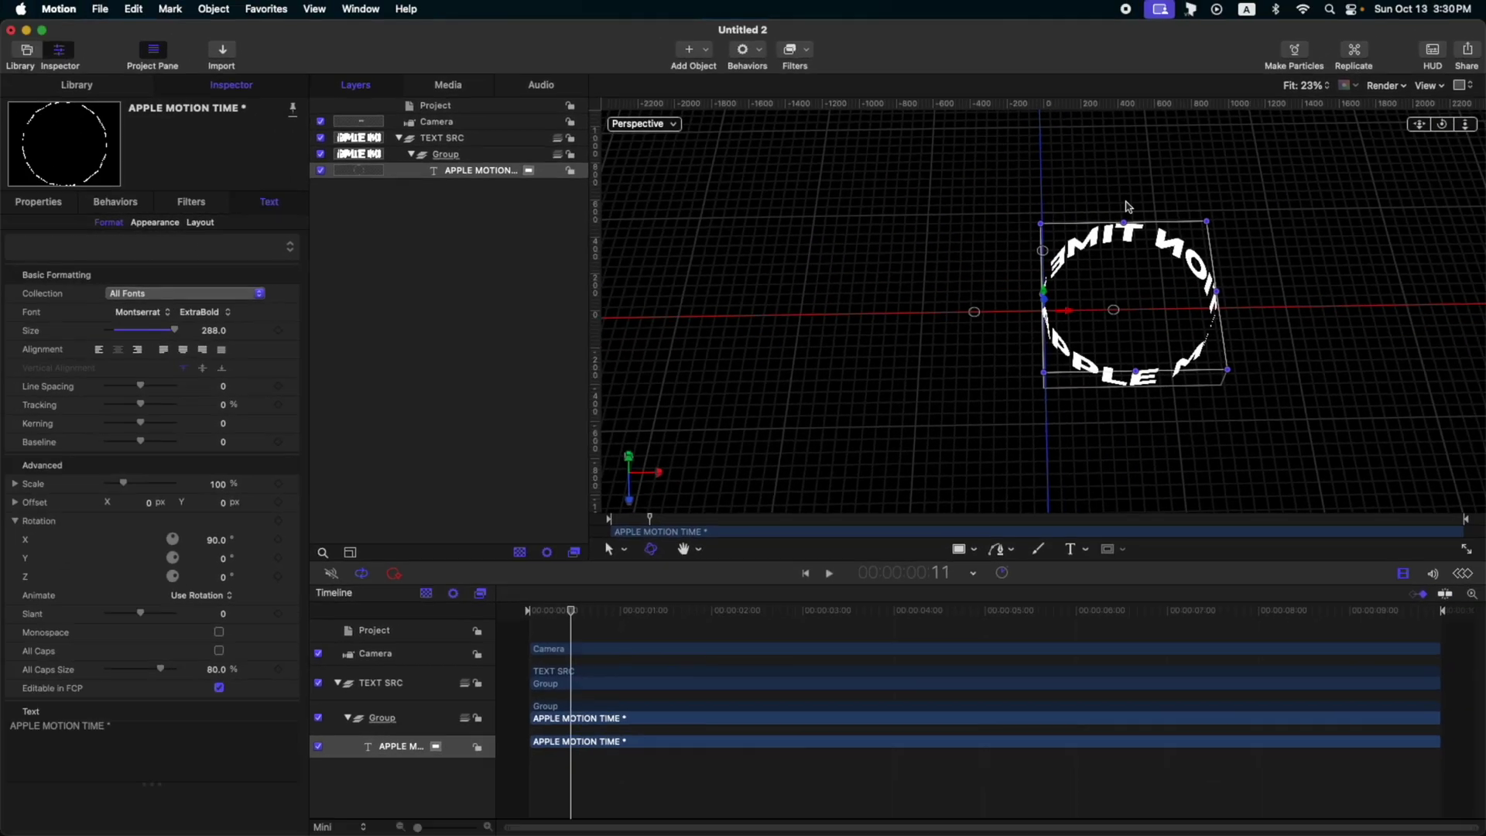
left_click(51, 206)
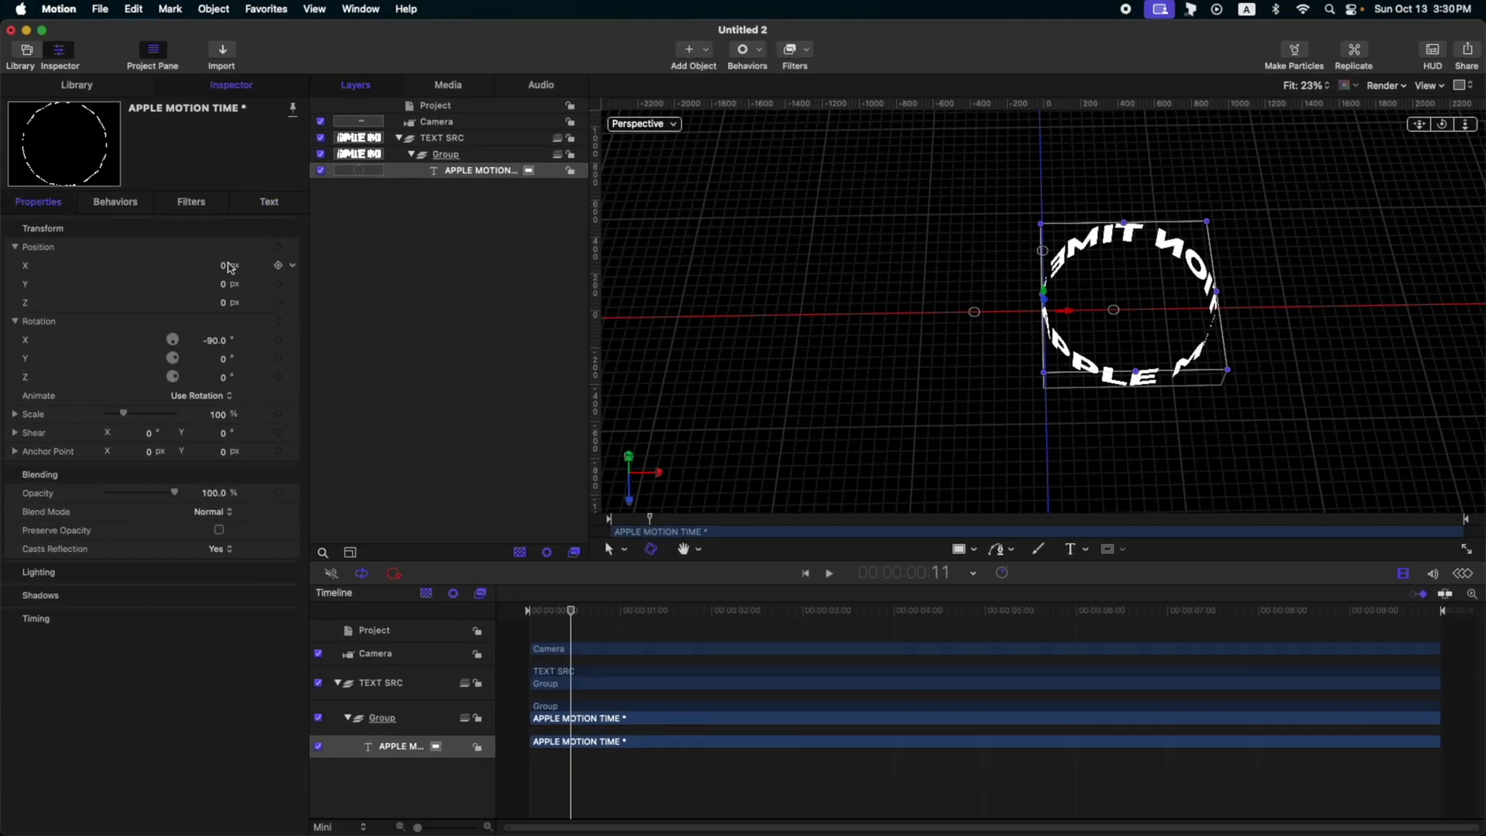
left_click_drag(225, 269, 143, 269)
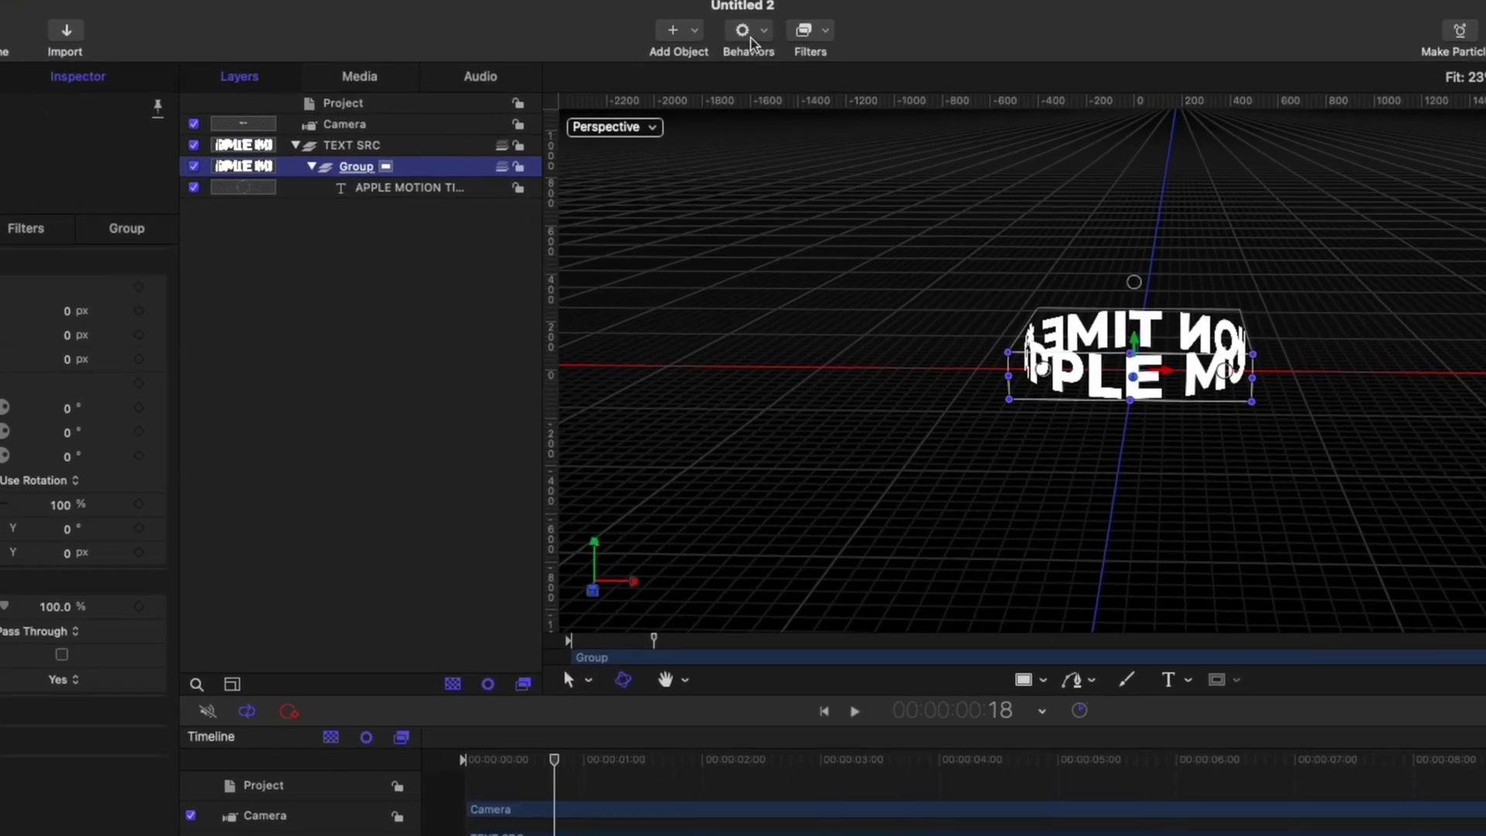
- Add a Spin behavior to the group holding the text, with the Y axis and a spin rate of 20°
left_click(748, 52)
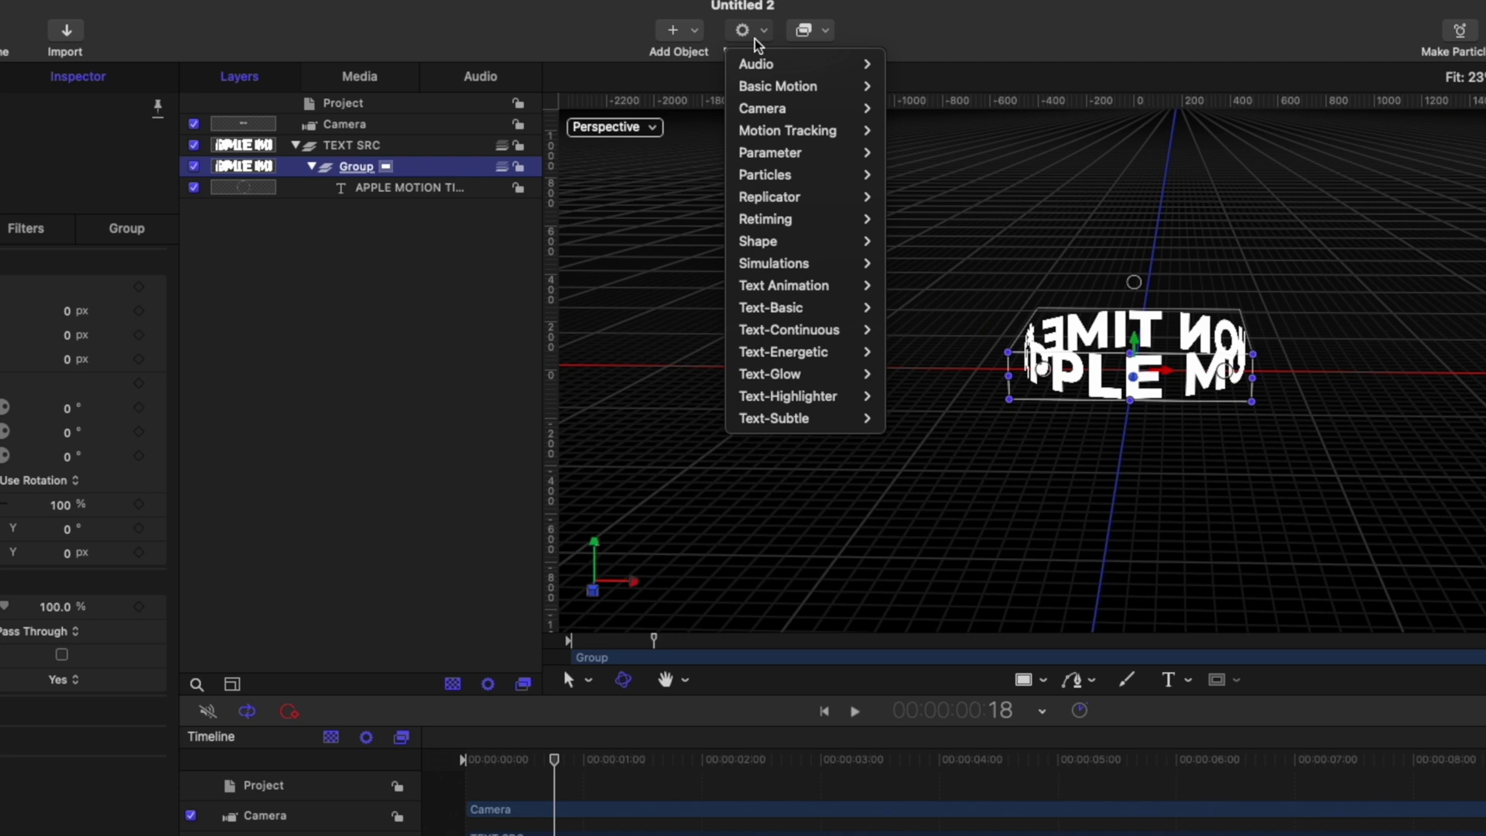
mouse_move(820, 85)
left_click(952, 240)
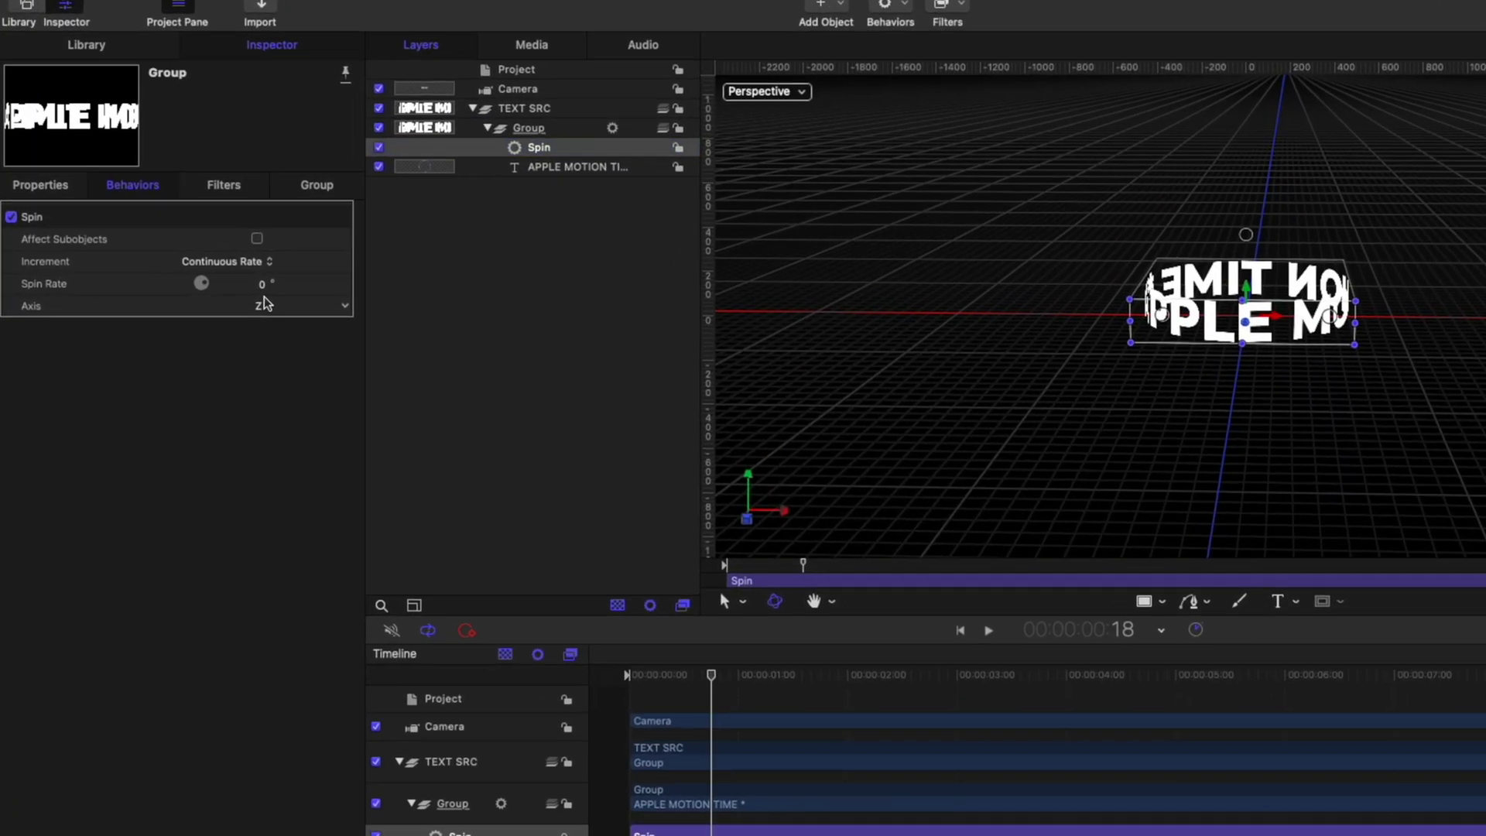
left_click(78, 361)
left_click(288, 289)
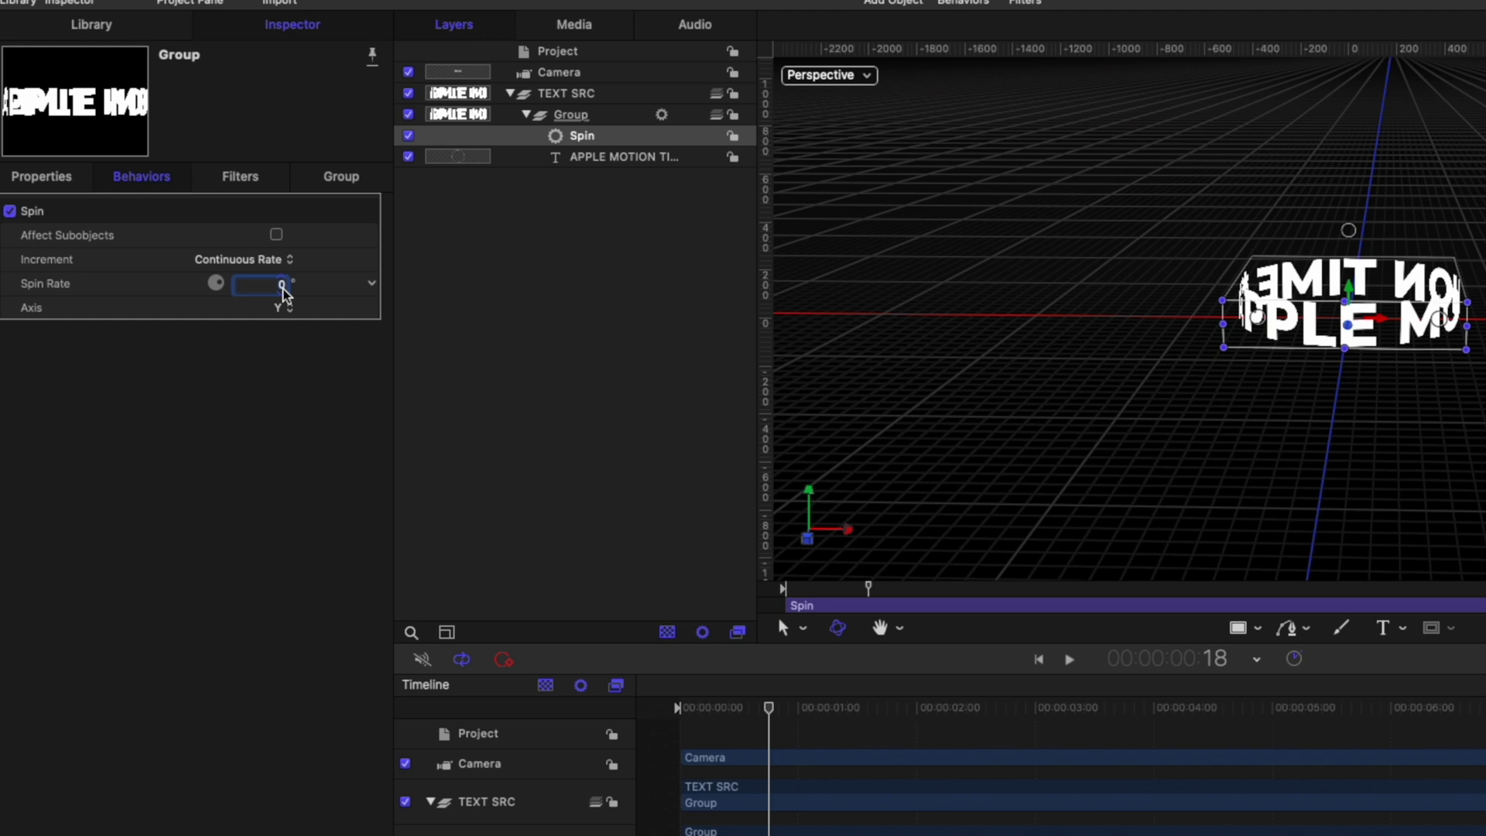
key("Return")
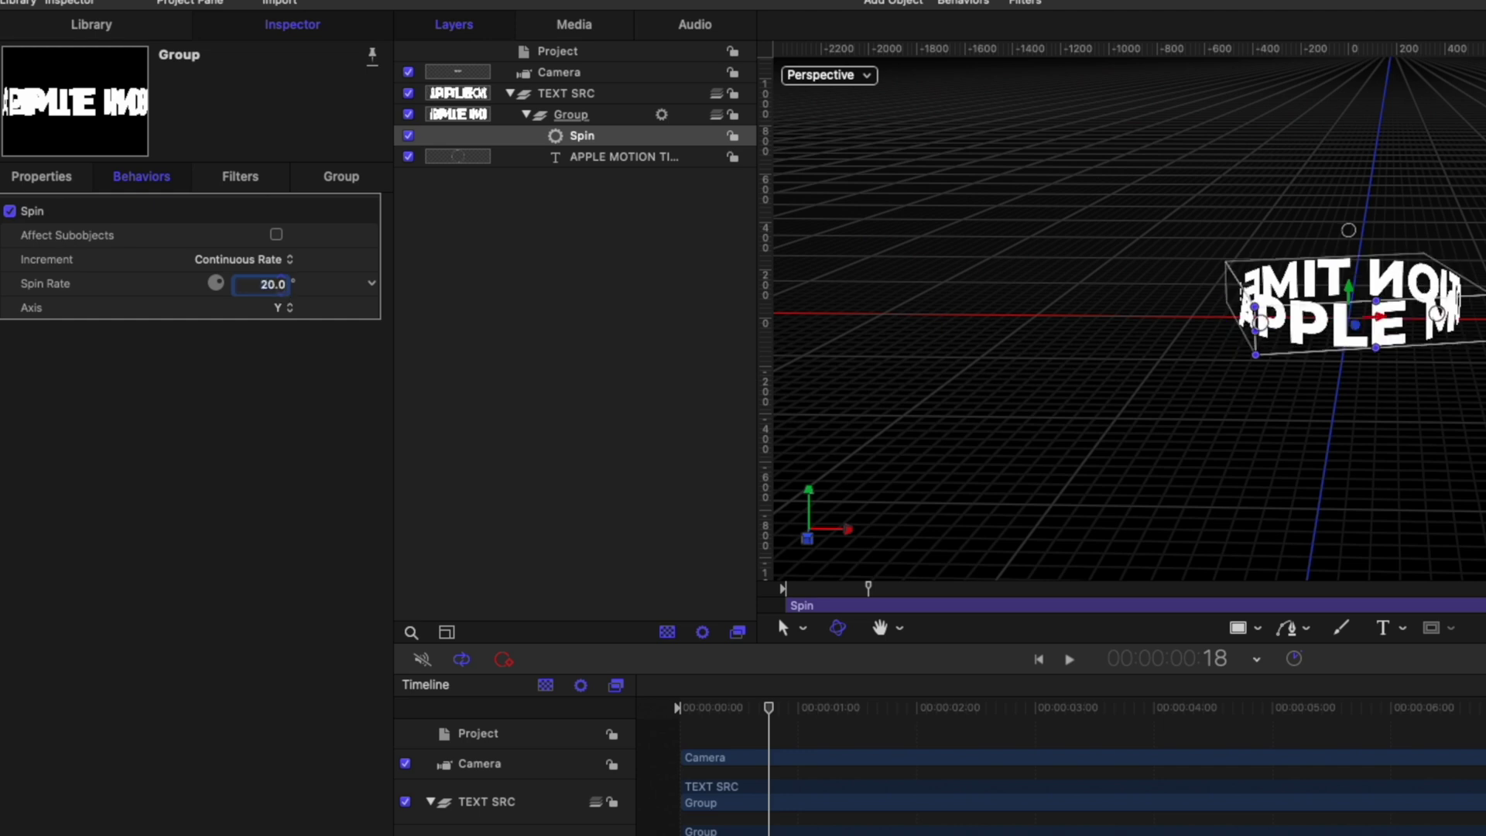
- Set the Spin behavior's spin rate to -20° and play back the ring to check its direction
key("space")
key("space")
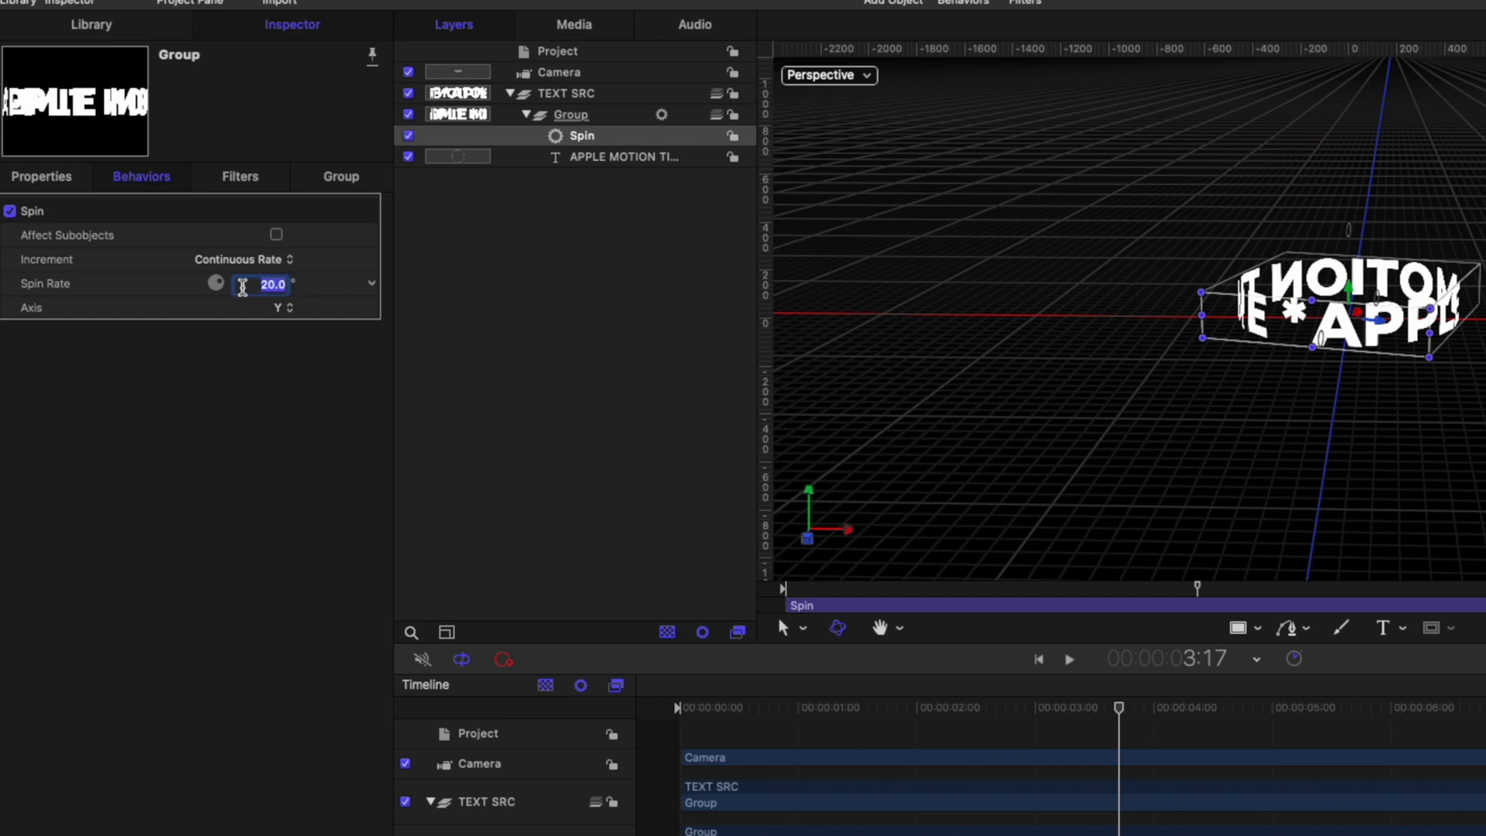
left_click(252, 285)
type("-")
key("Return")
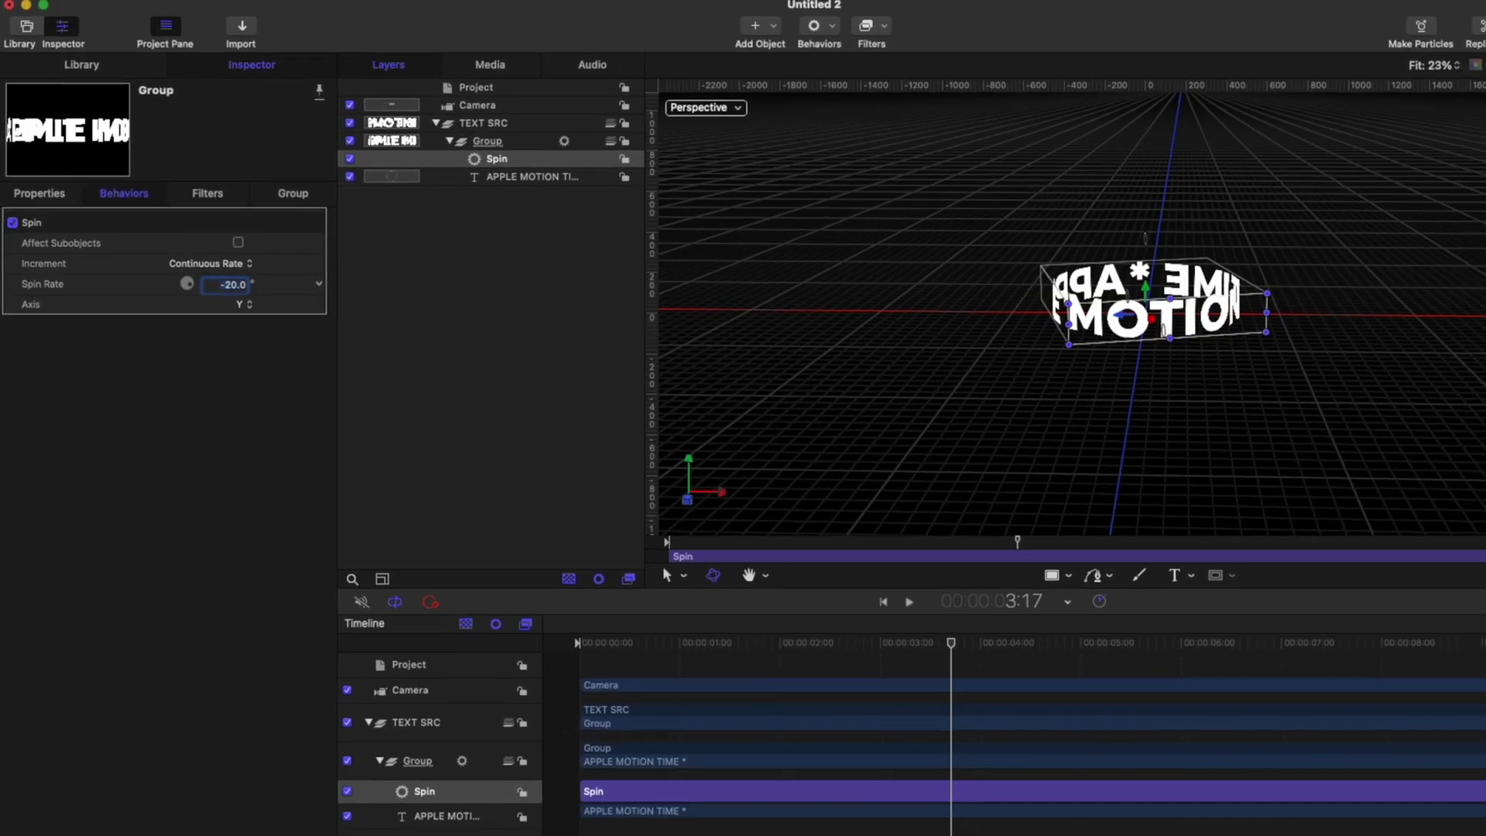
key("space")
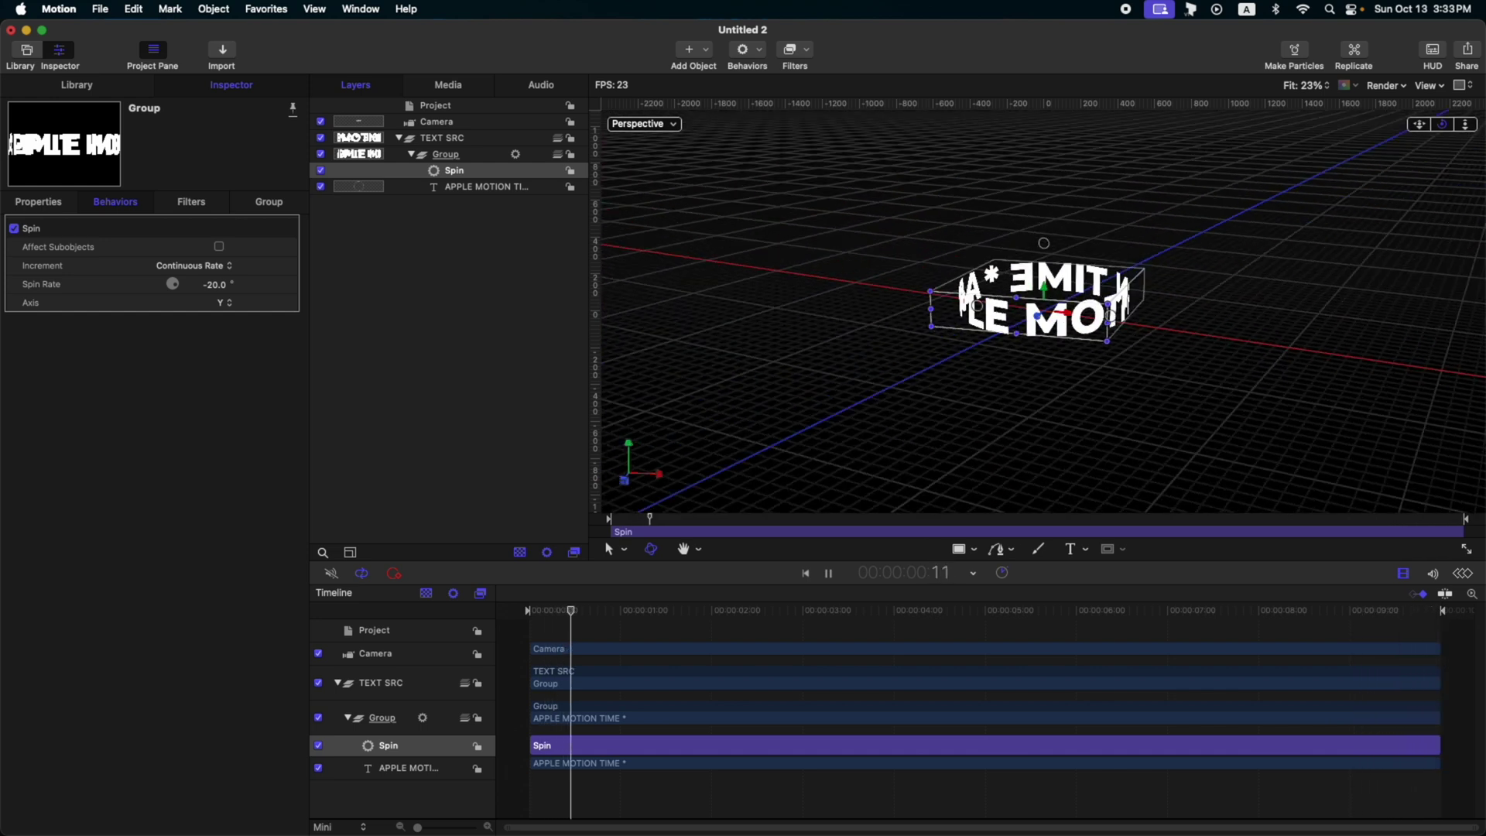
- Nest the spinning group in a new group, tilt that group about 16.8° around X, and return the viewport to Active Camera
left_click(475, 157)
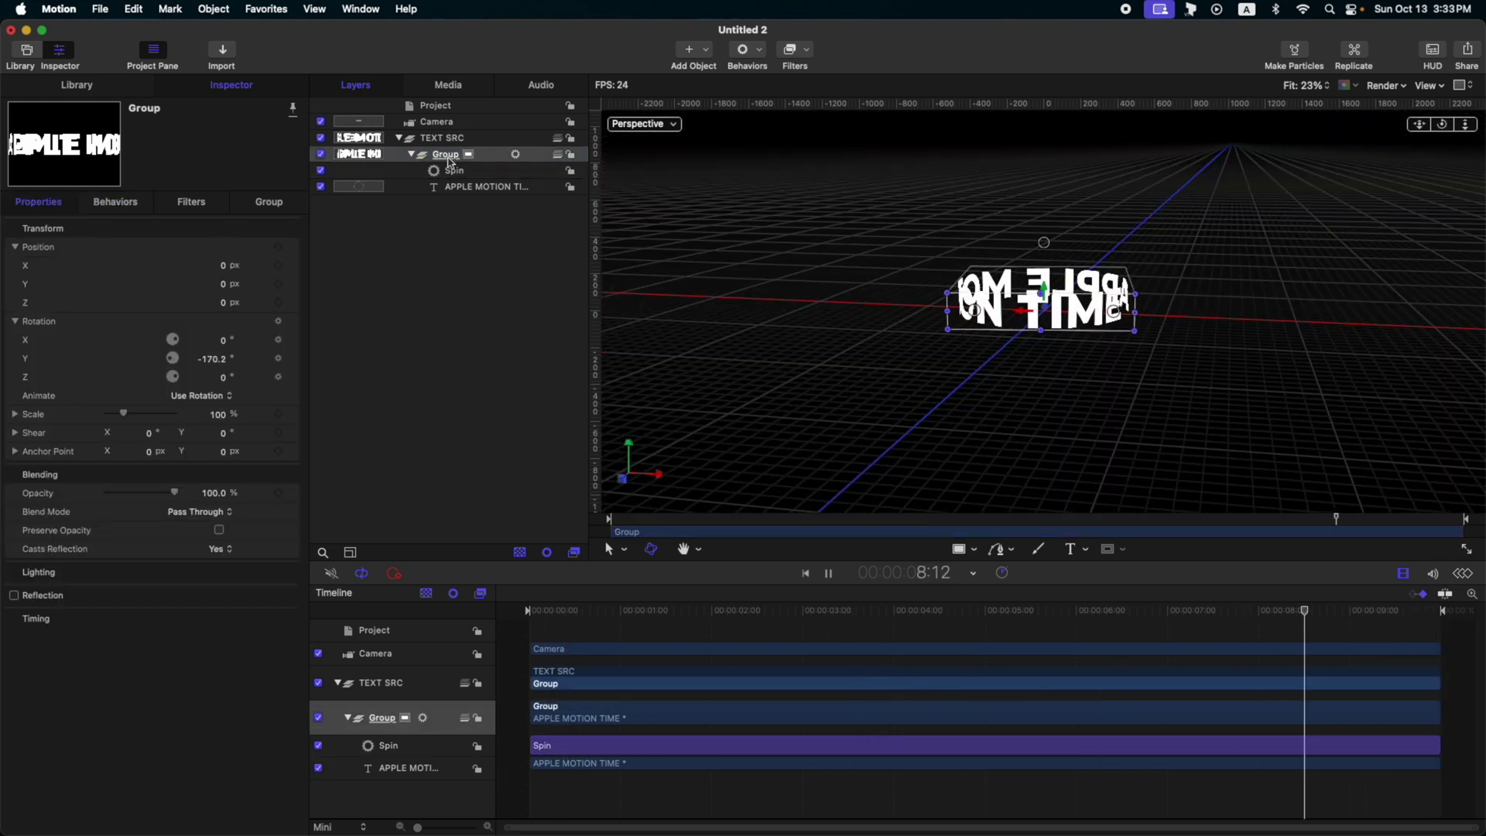
key("super+shift+n")
left_click_drag(451, 161, 450, 159)
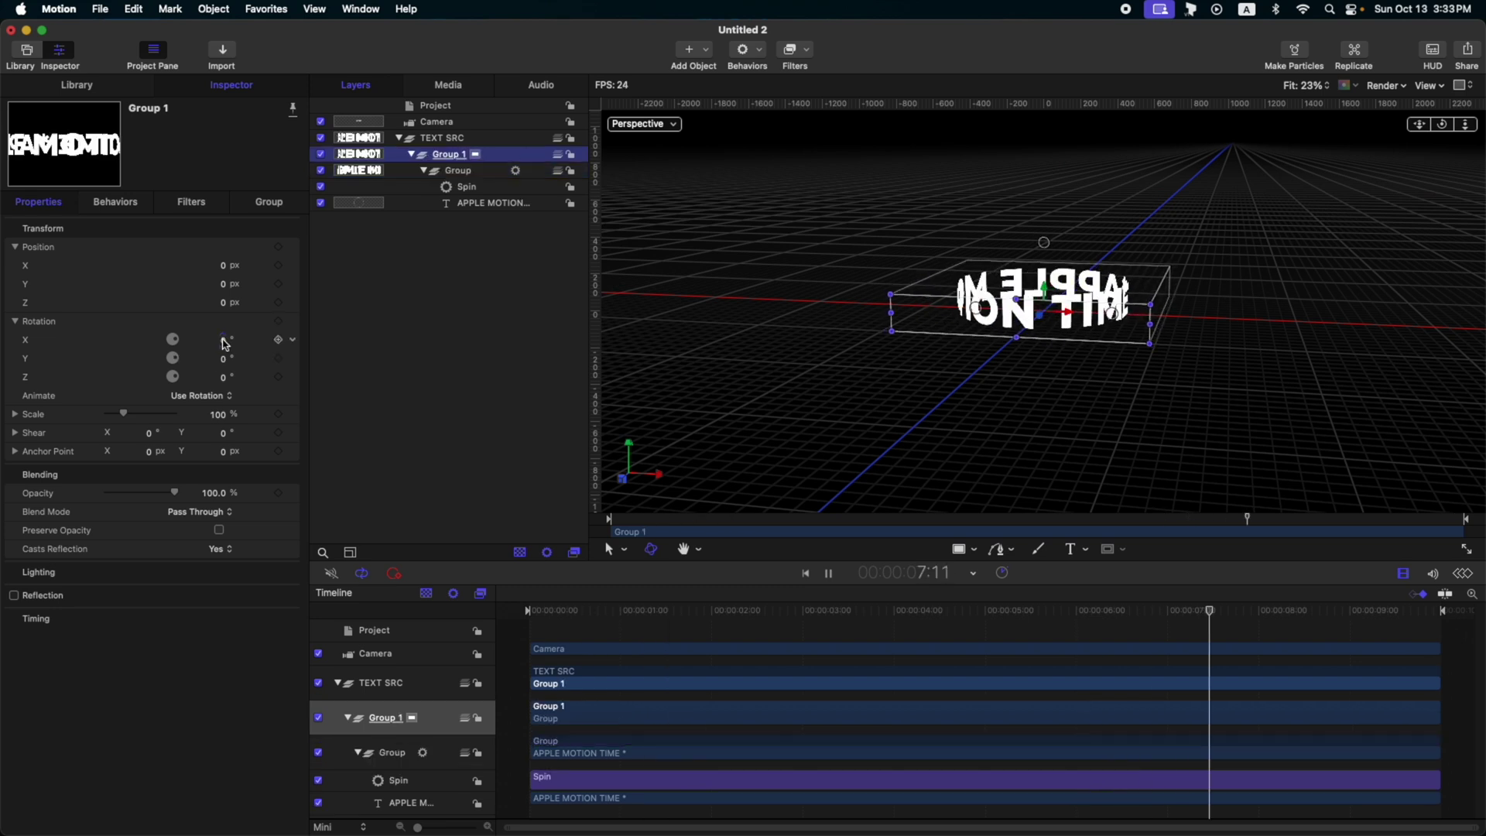
left_click_drag(224, 341, 220, 342)
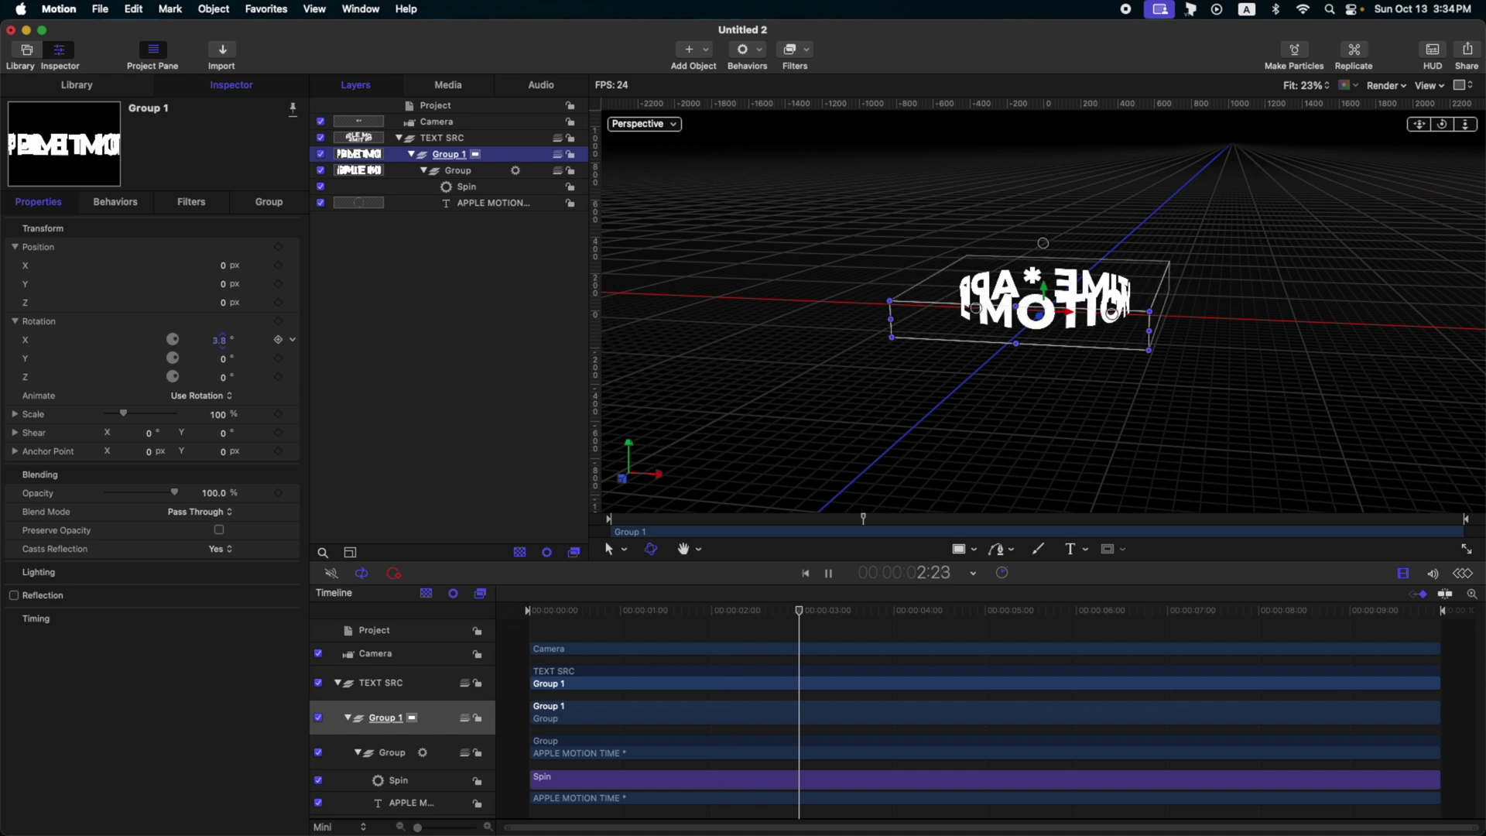
left_click(663, 125)
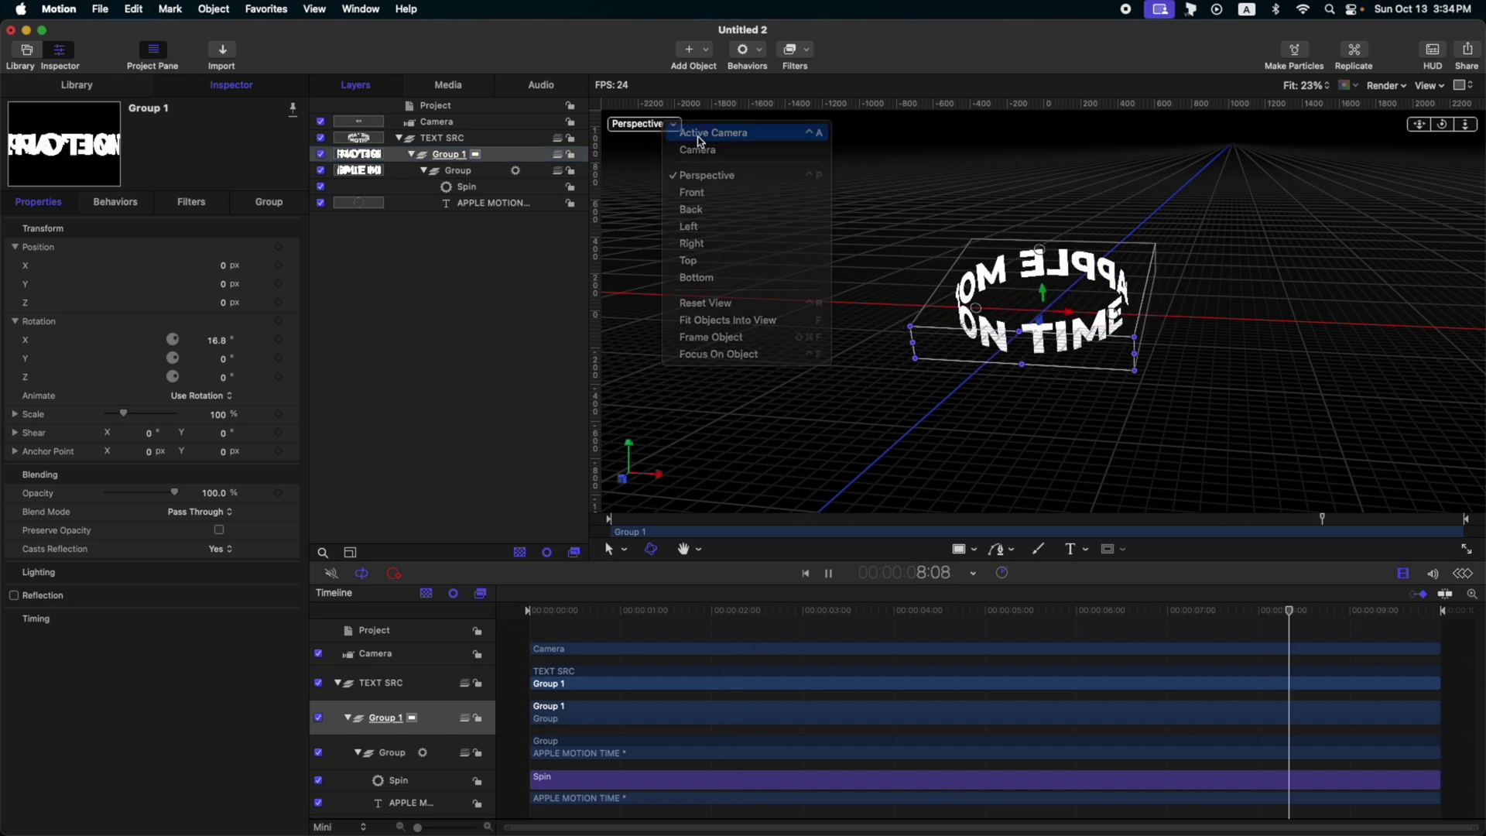
left_click(706, 136)
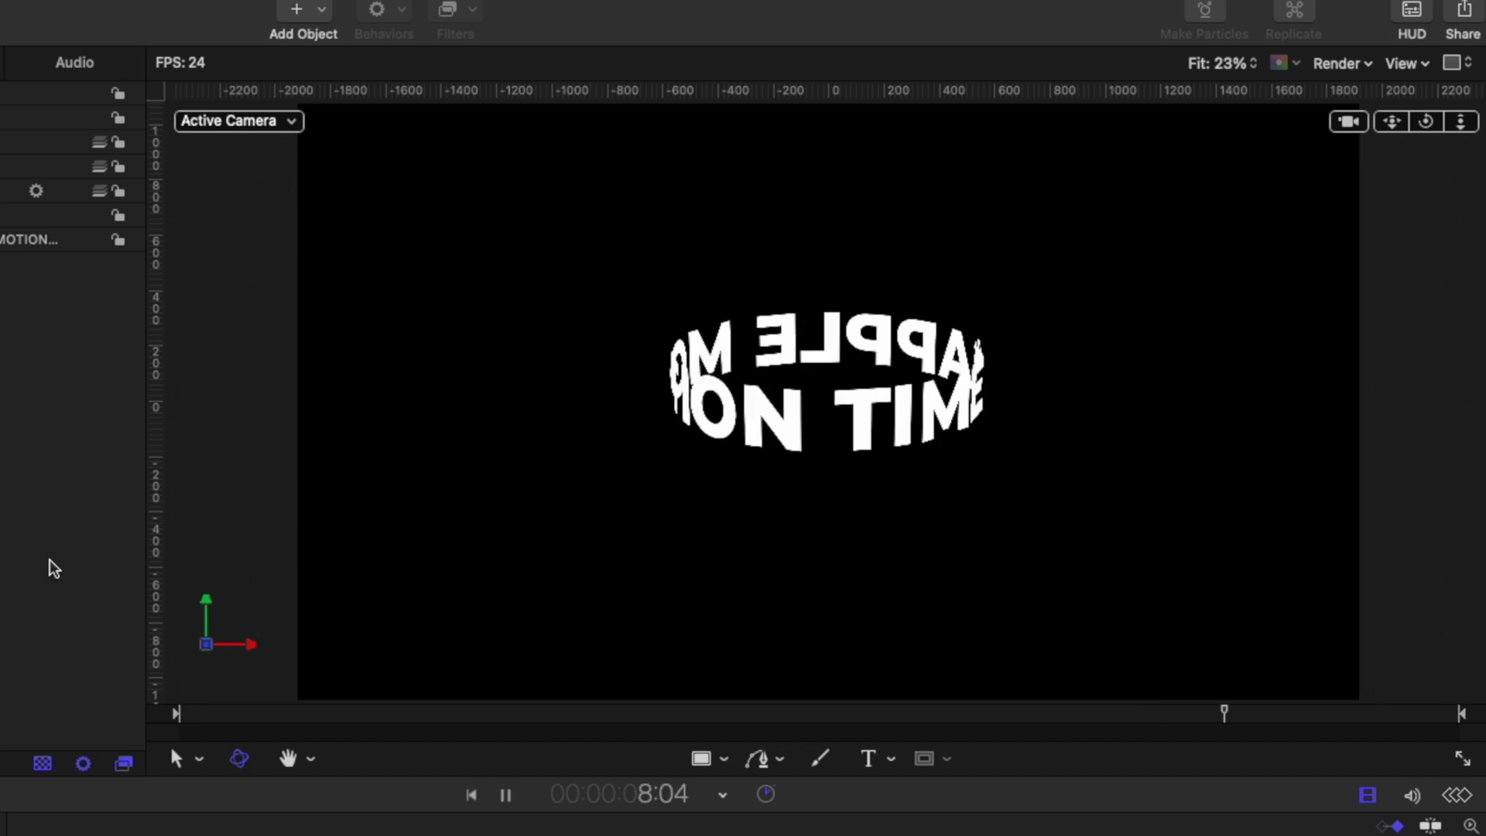
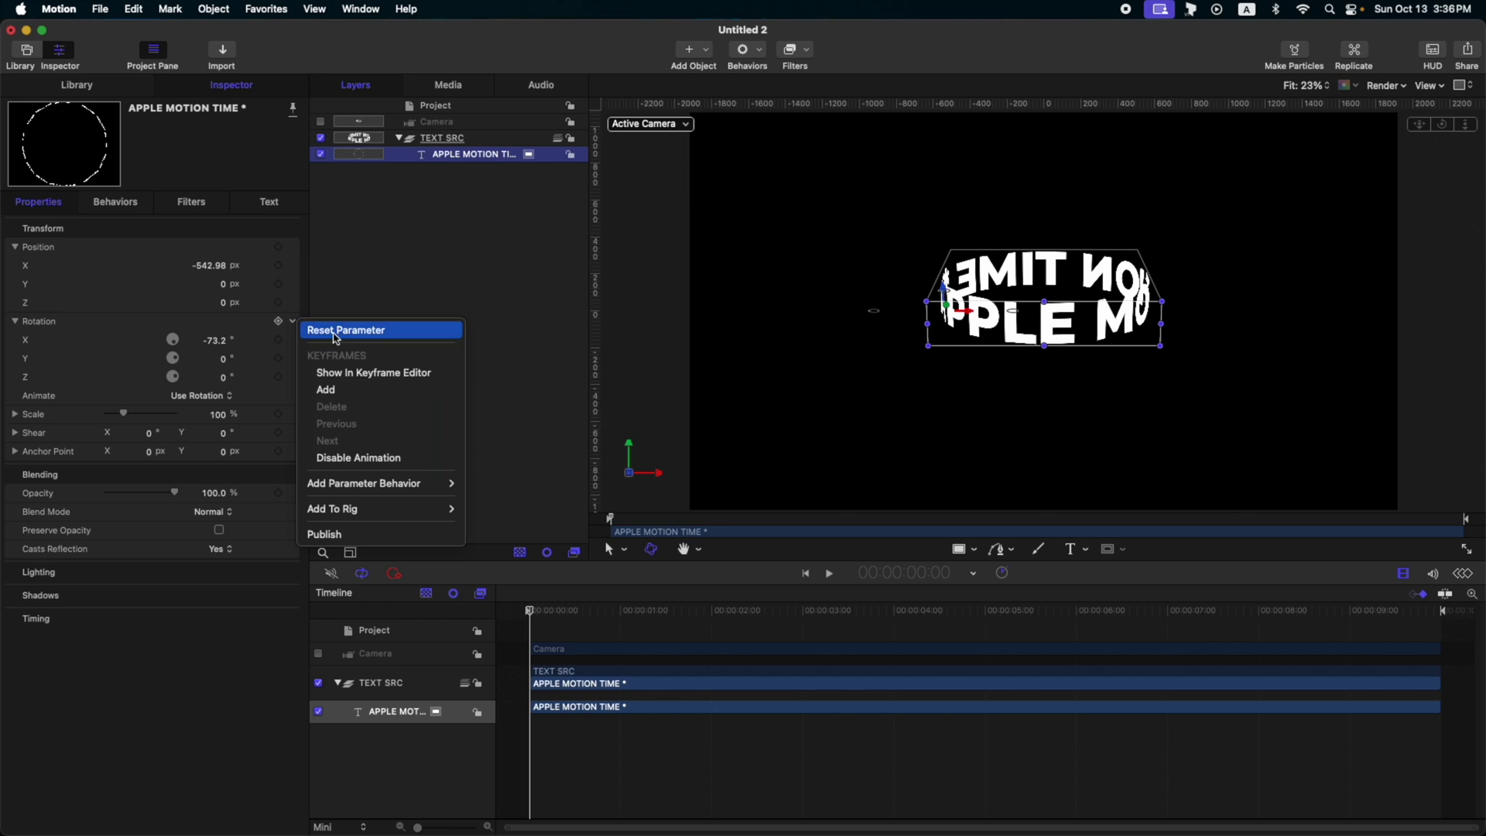
- Reset the circular text's transform and its character rotation so the letters lie flat in a ring facing the view
left_click(292, 228)
left_click(322, 241)
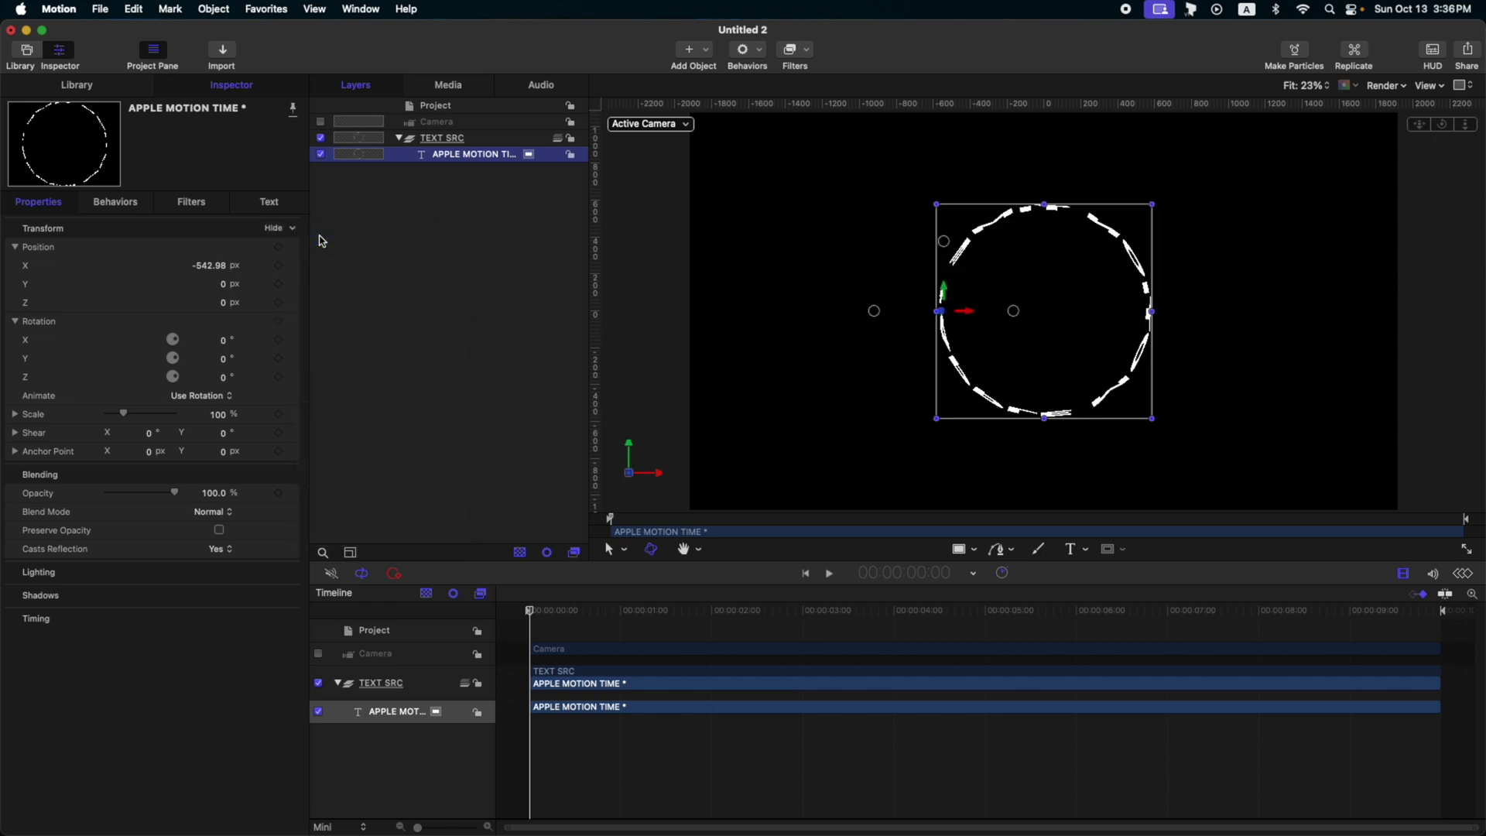
left_click(283, 204)
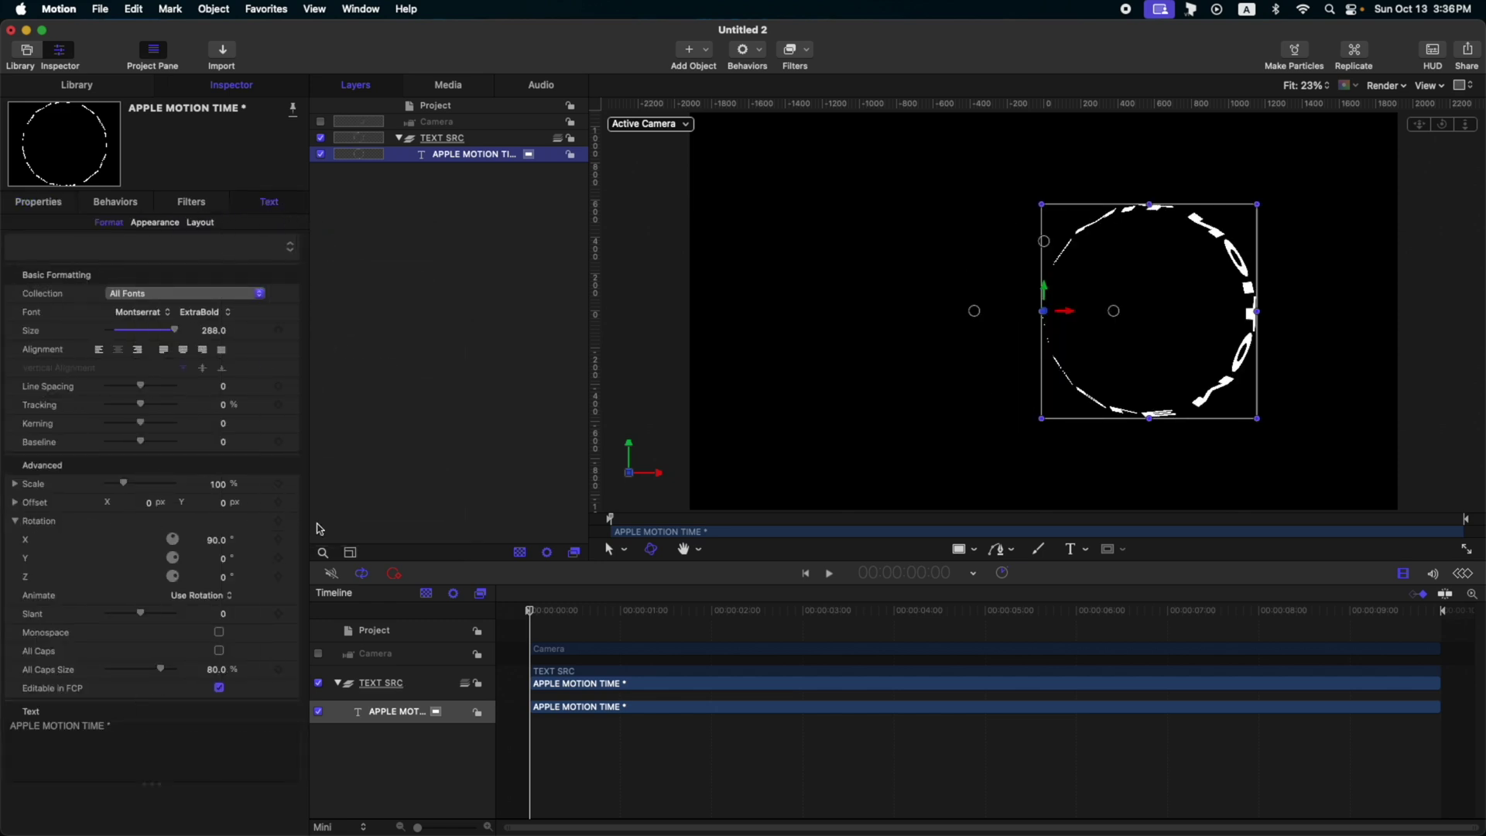
left_click(293, 527)
left_click(329, 532)
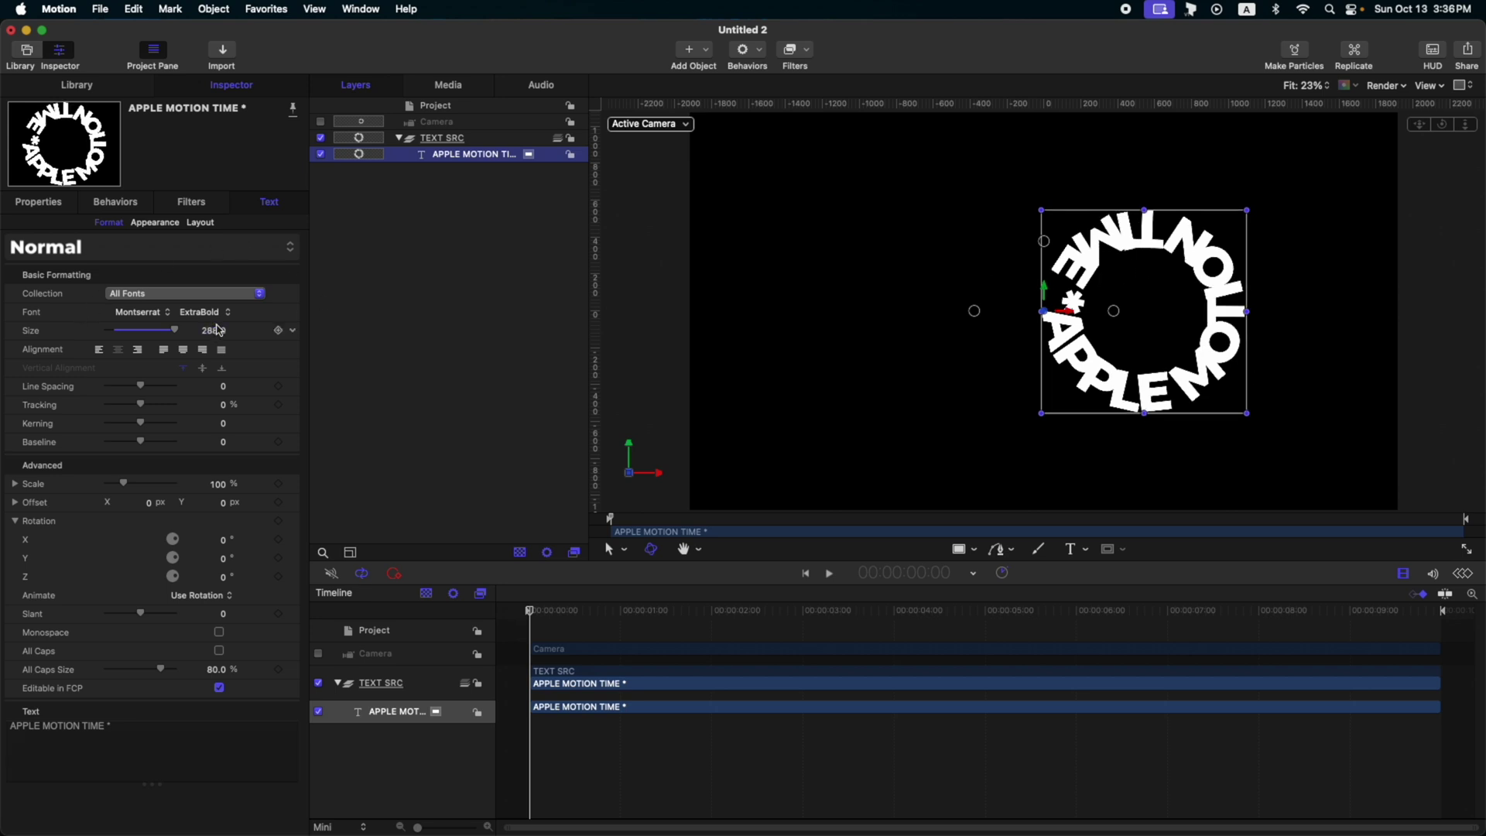
- Increase the circular text's tracking and enlarge its circle path radius to about 897
left_click_drag(144, 411, 145, 406)
left_click(200, 223)
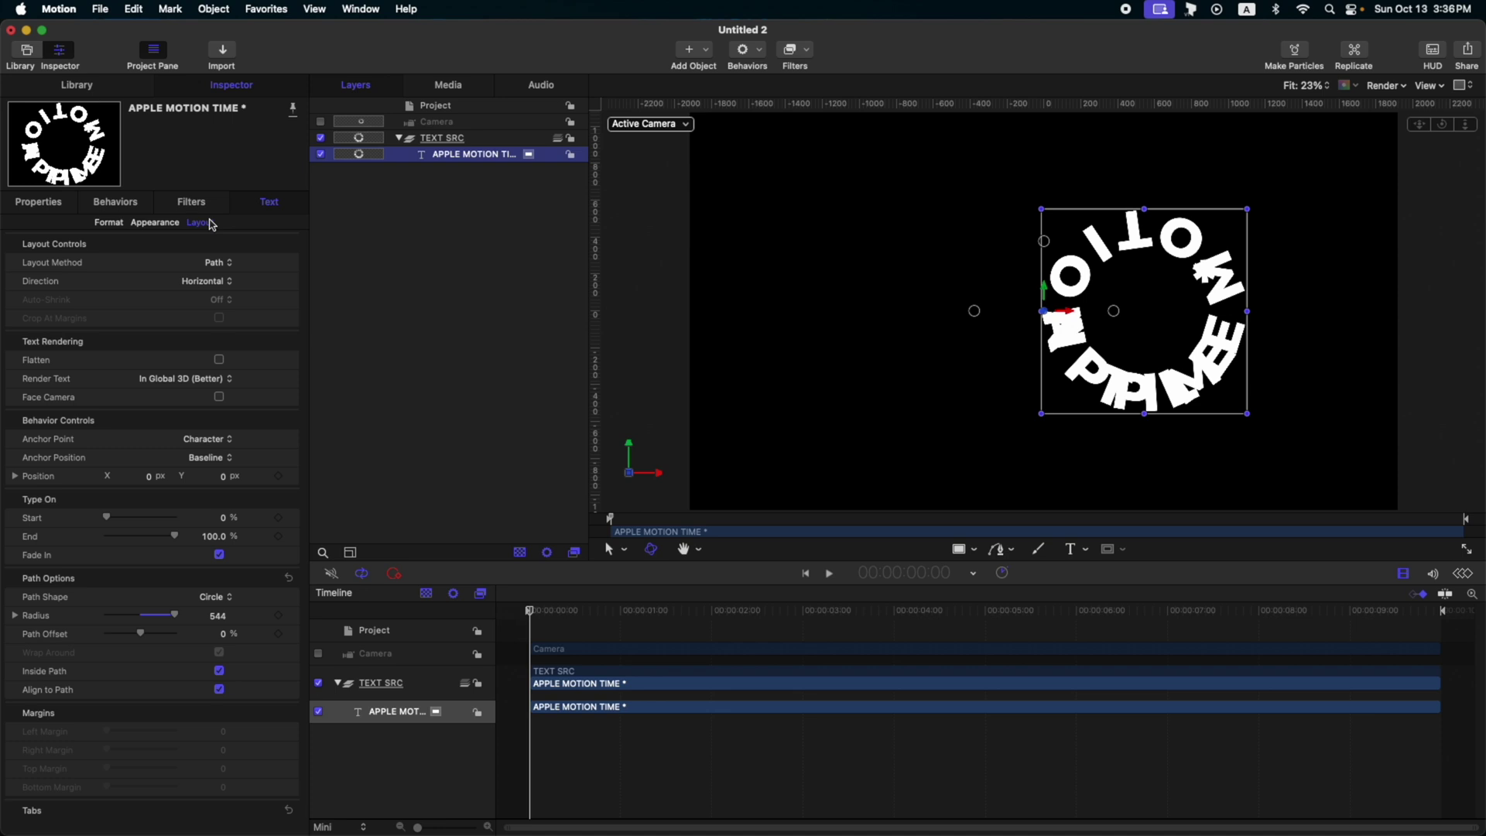
left_click_drag(269, 615, 364, 615)
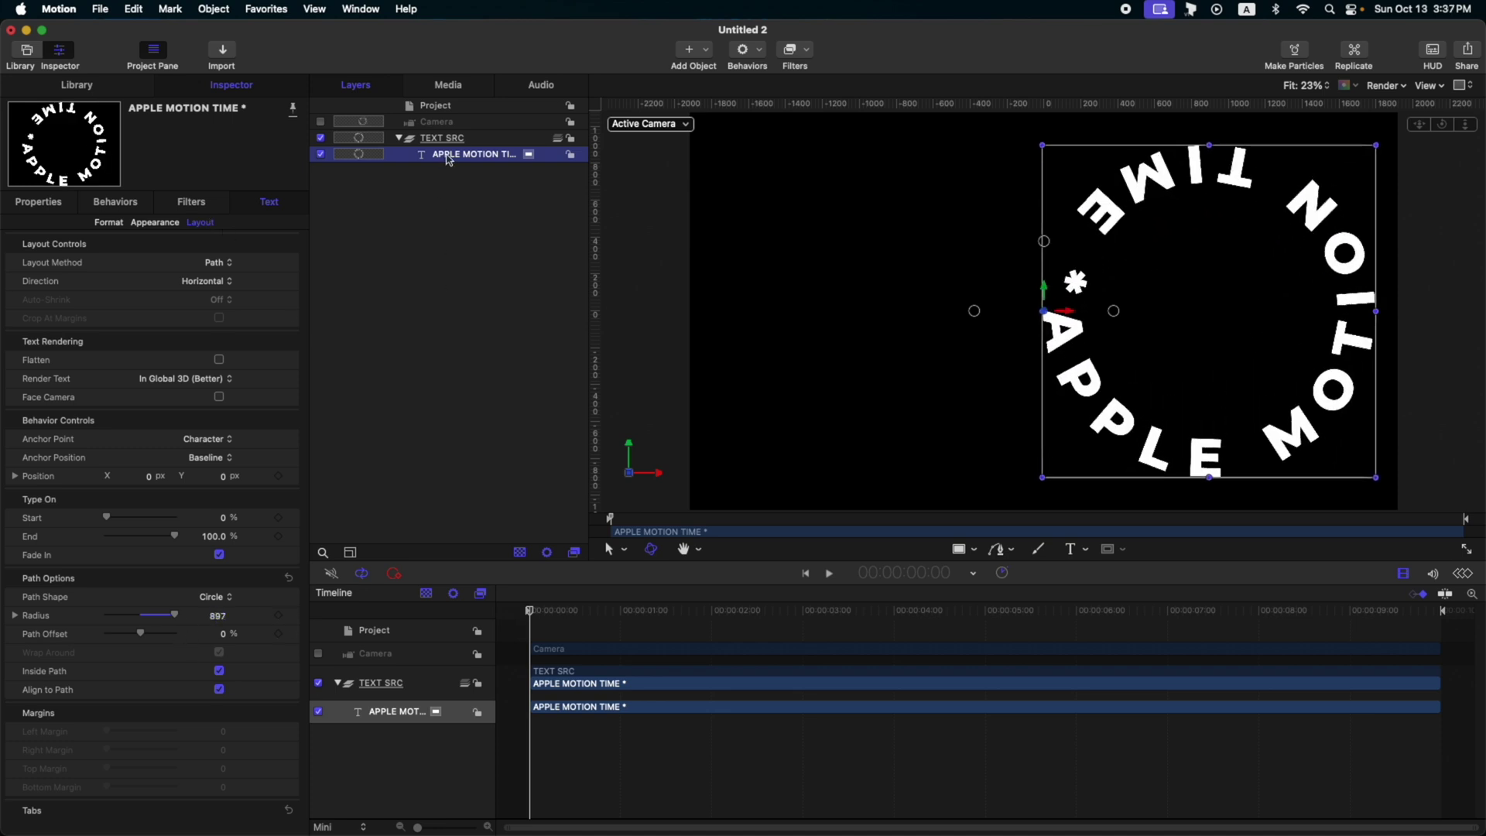
- Place the circular text in a new group and shift the text along X until the ring is centred on the origin
key("super+shift+g")
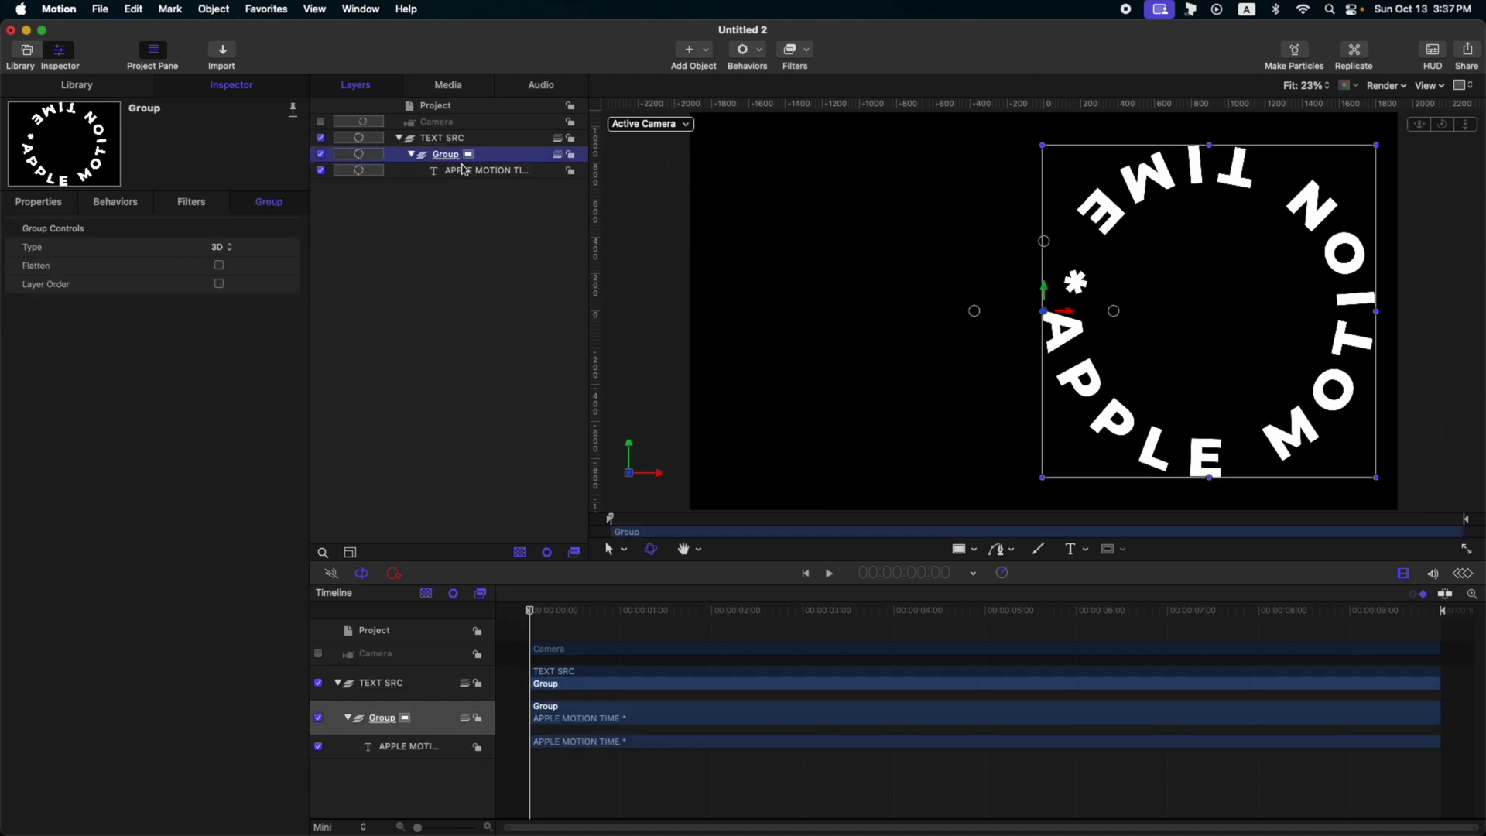
left_click(477, 172)
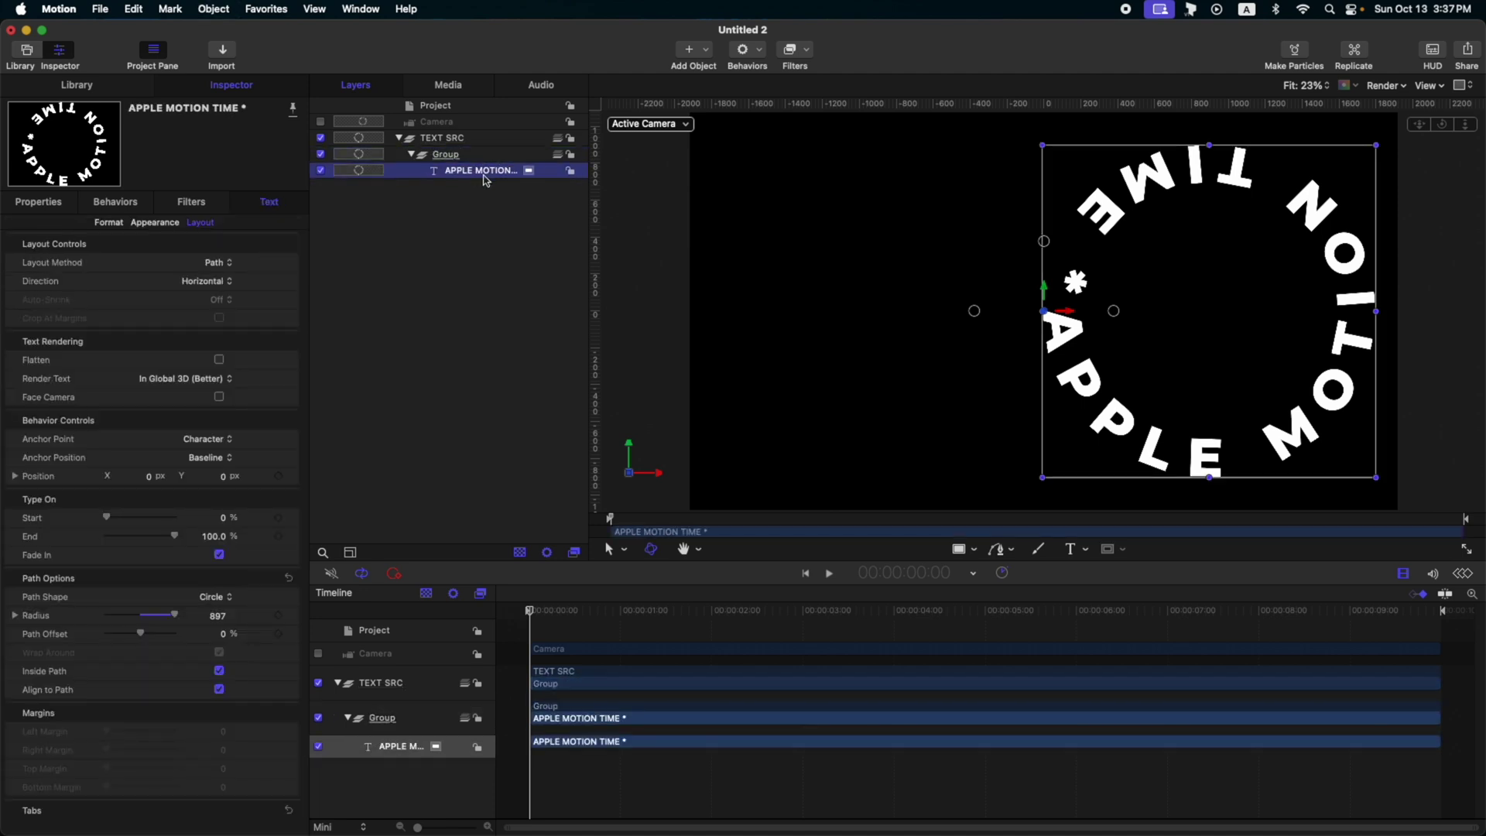
left_click(44, 210)
left_click_drag(220, 265, 456, 264)
- Add a Spin behavior with a continuous spin rate to the group holding the circular text
left_click(458, 156)
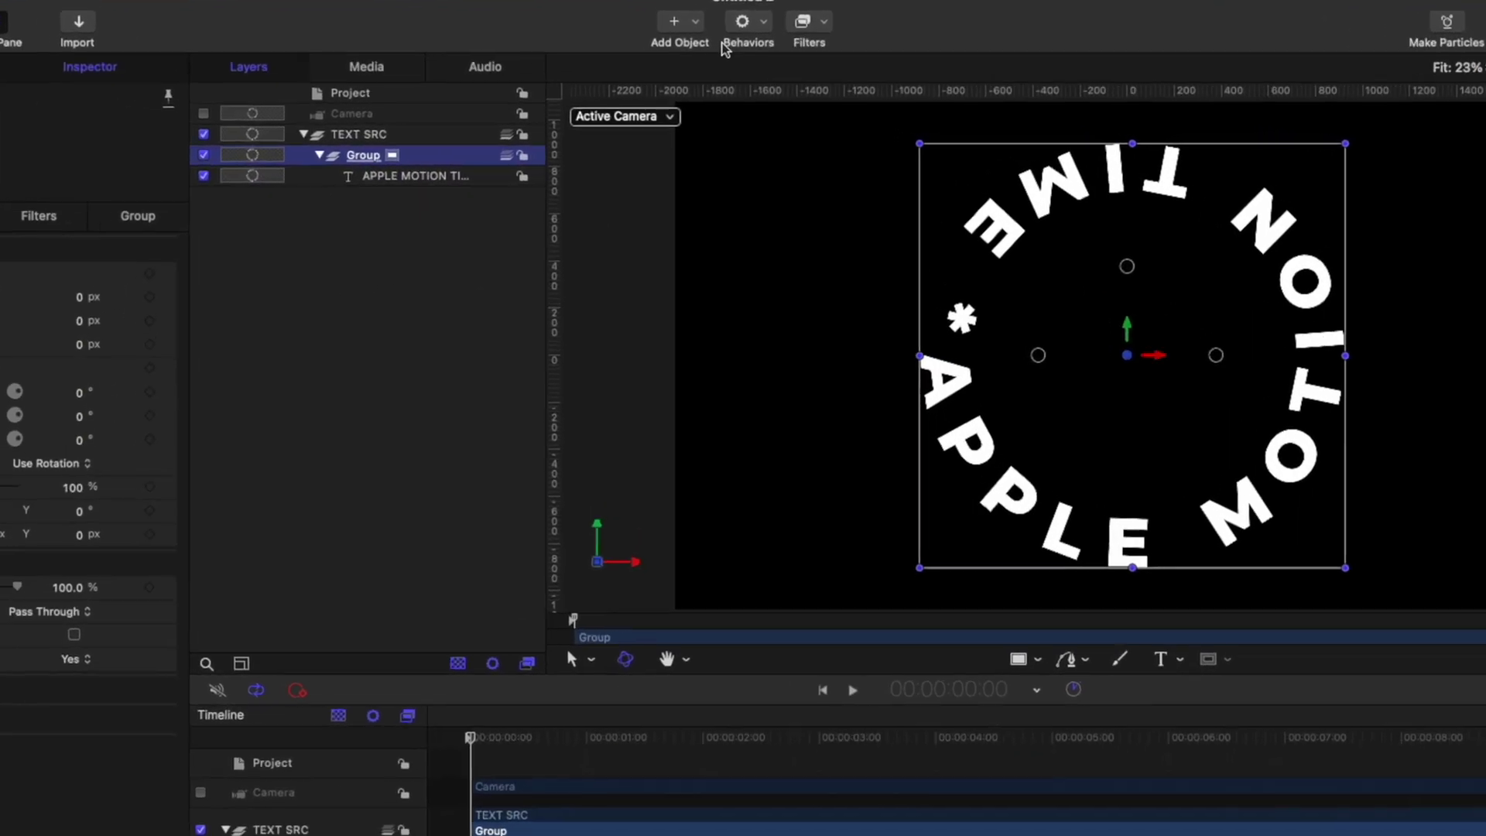
left_click(743, 51)
mouse_move(805, 77)
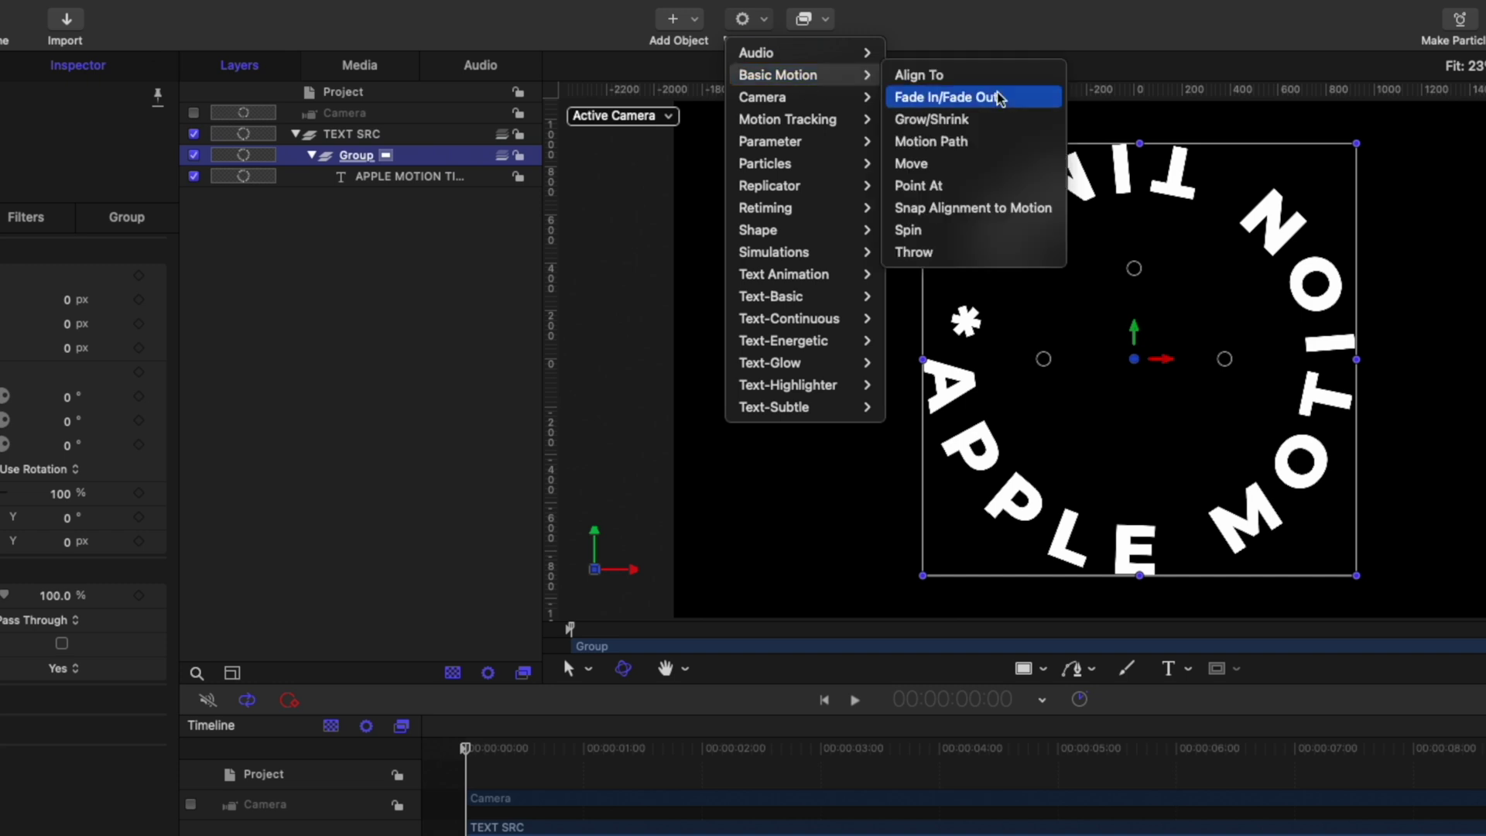
left_click(939, 232)
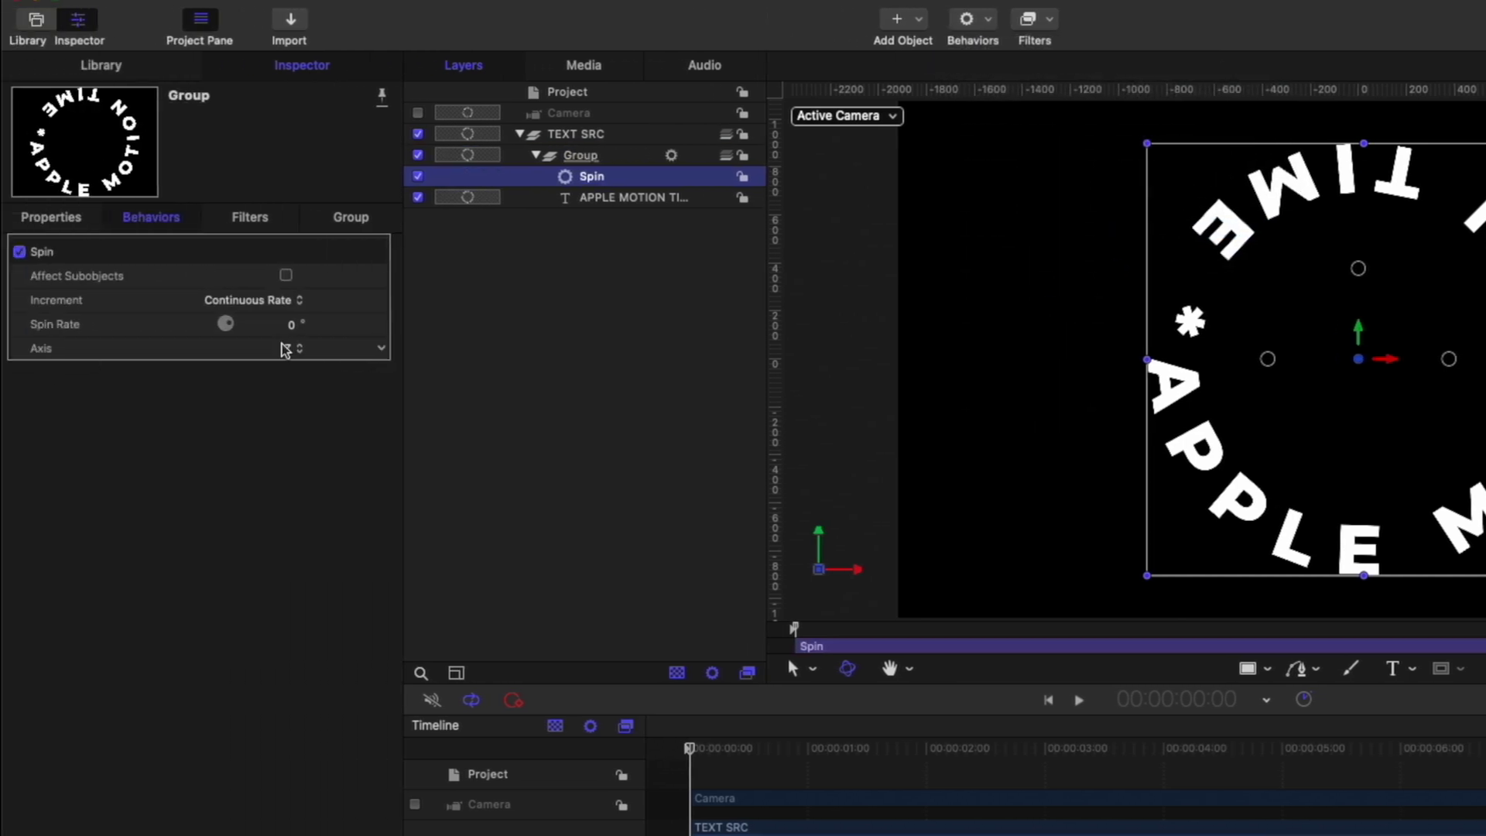
left_click(291, 327)
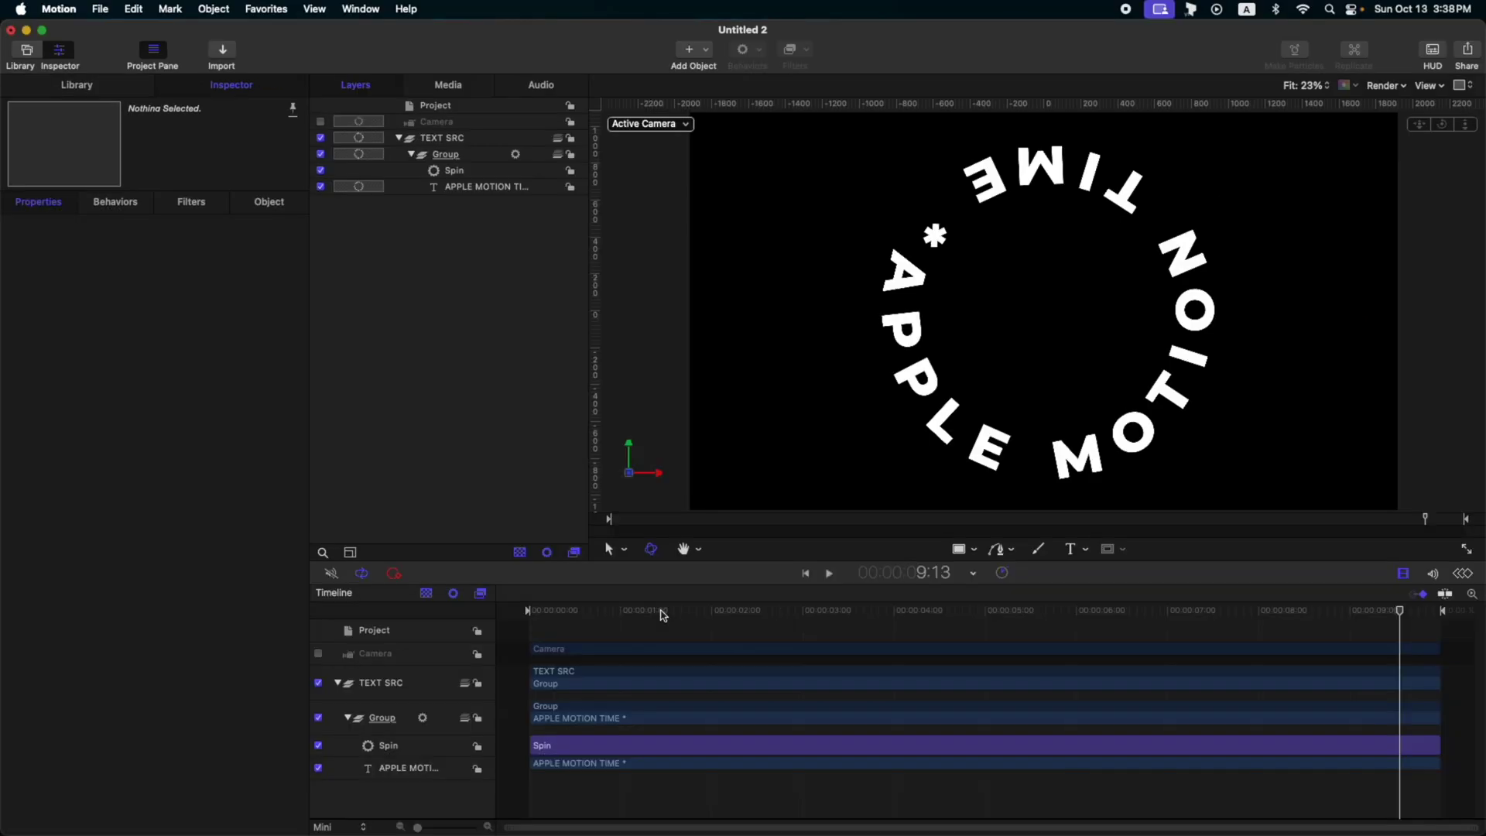
key("Home")
- Wrap the spinning group in a new group named TEXT SRC and collapse it
left_click(447, 157)
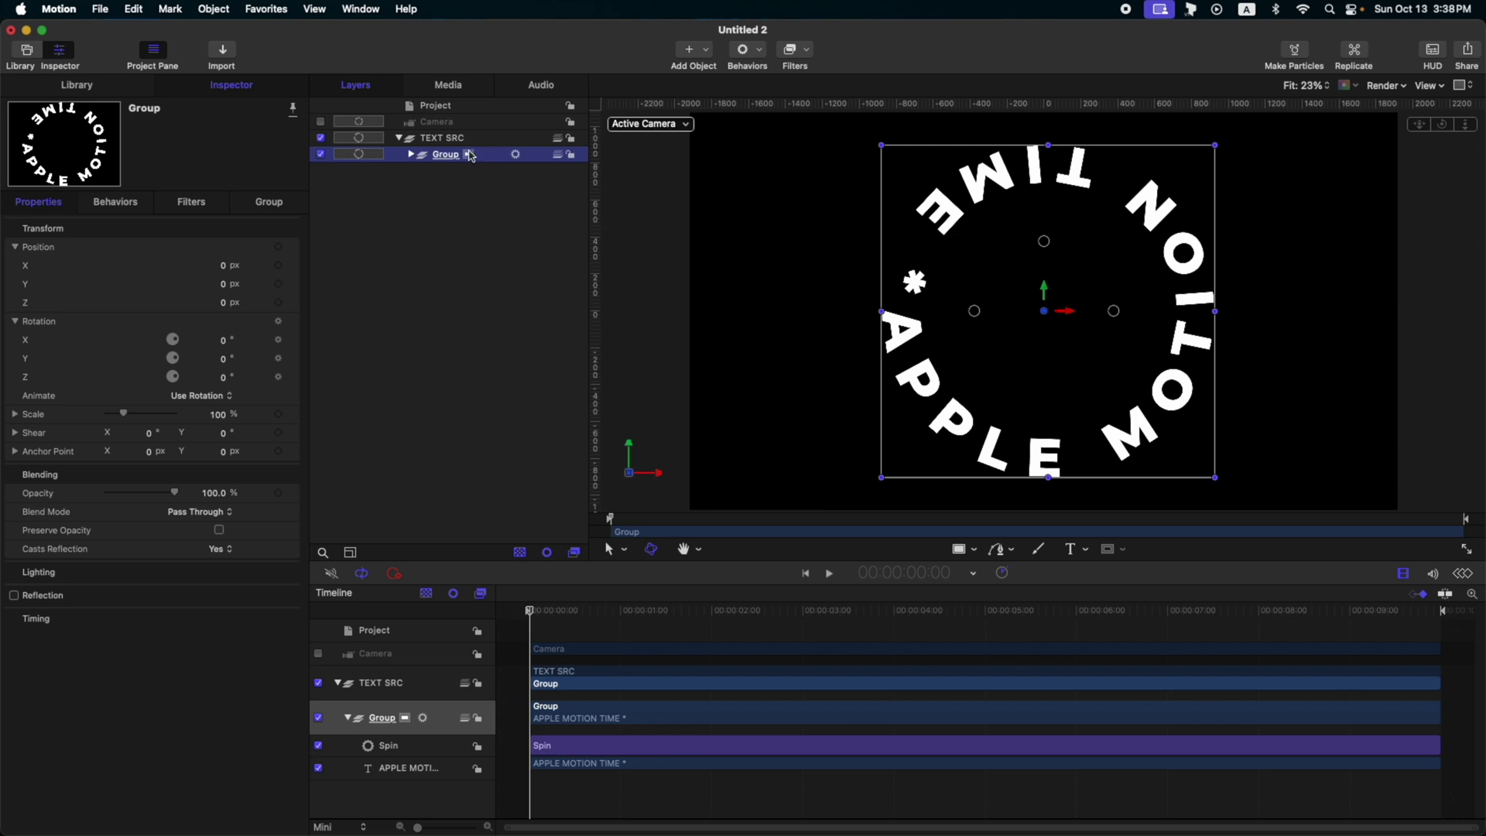
key("super+shift+g")
double_click(456, 160)
type("TEXT SRC")
key("Return")
left_click(413, 154)
- Create a replicator from a clone layer of the inner TEXT SRC group, with the source group hidden
key("k")
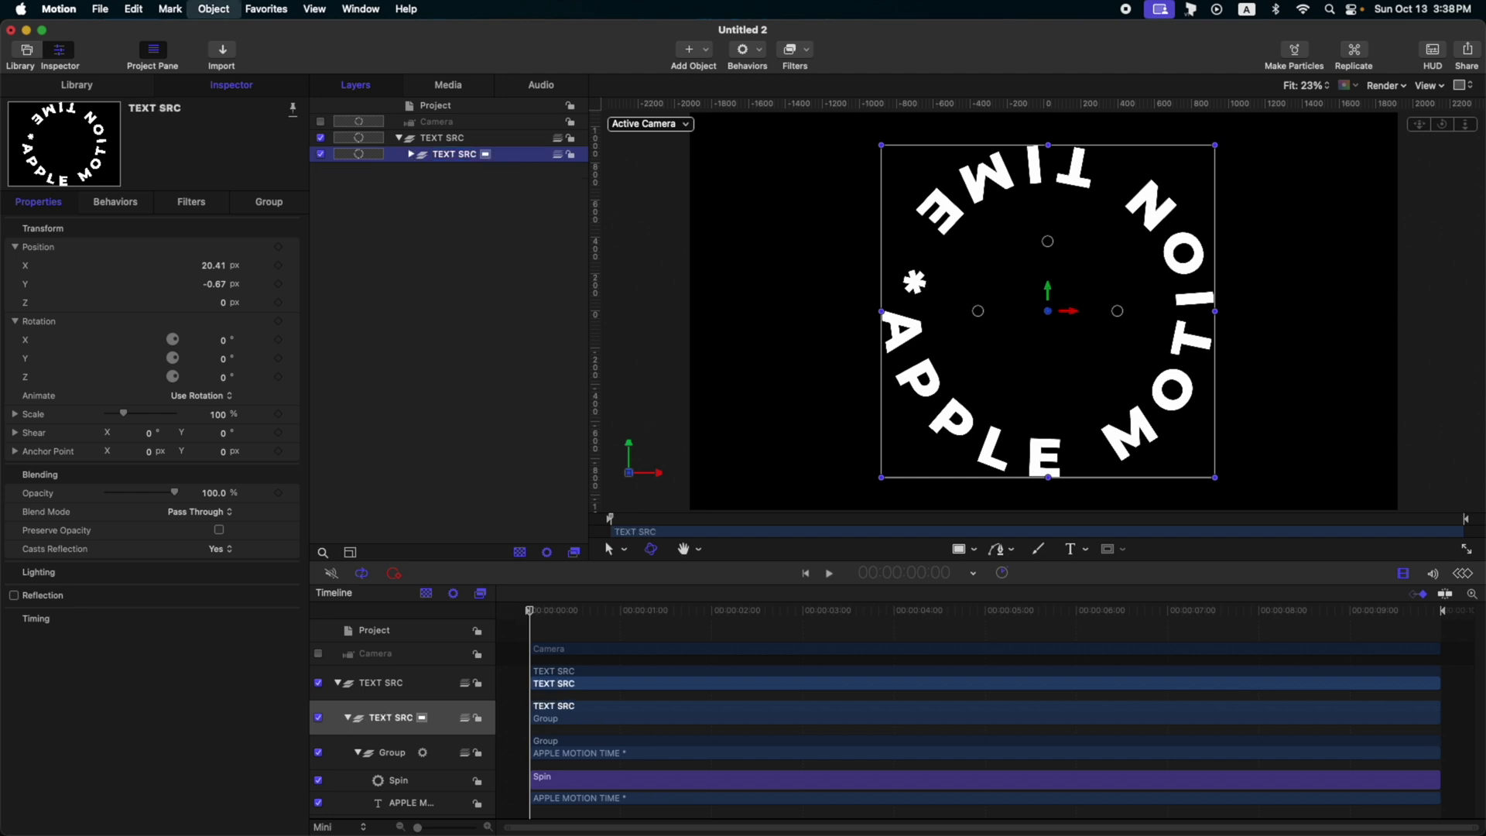
left_click(321, 170)
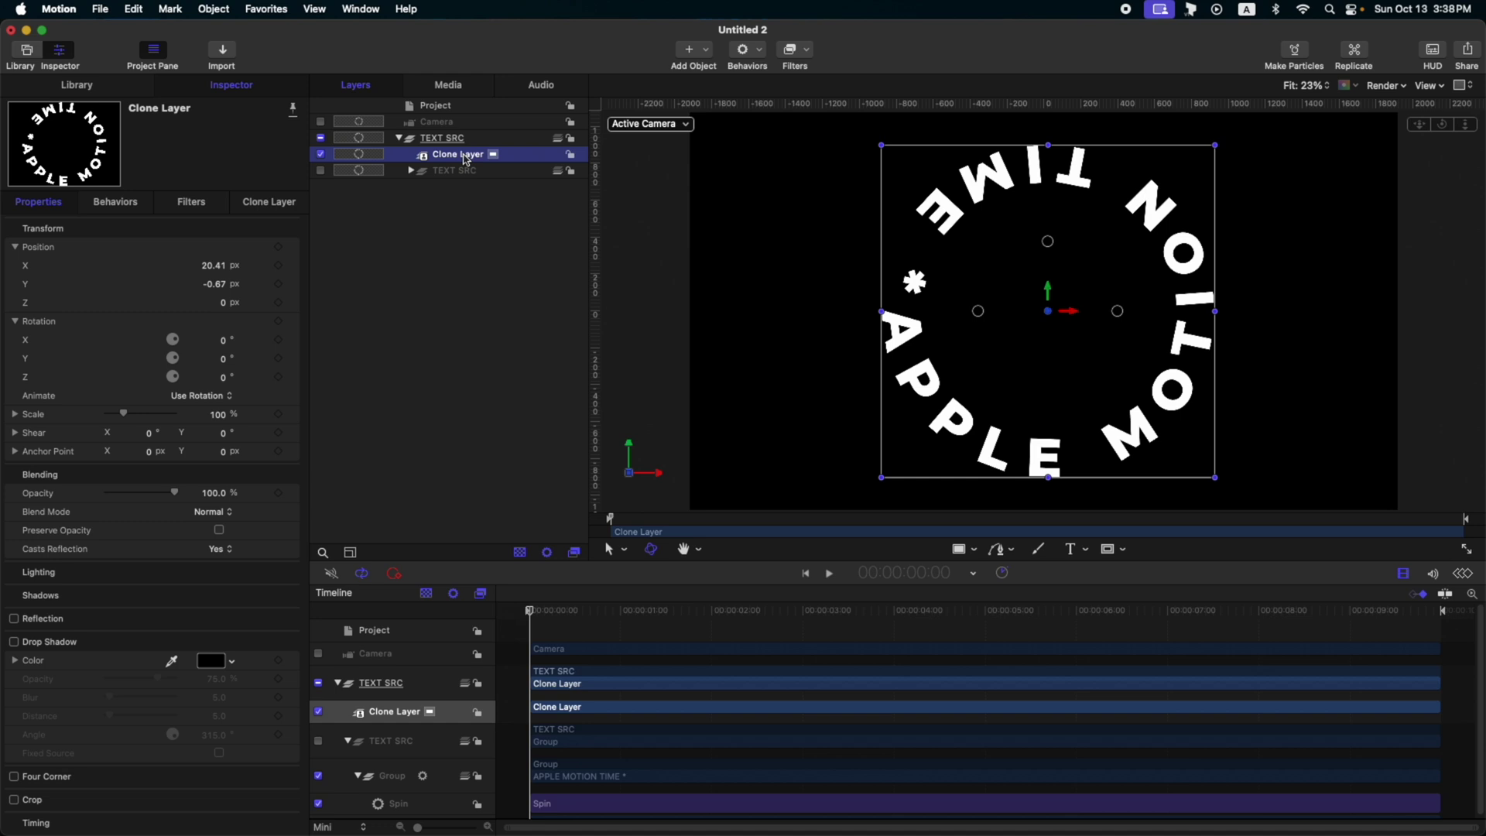
key("l")
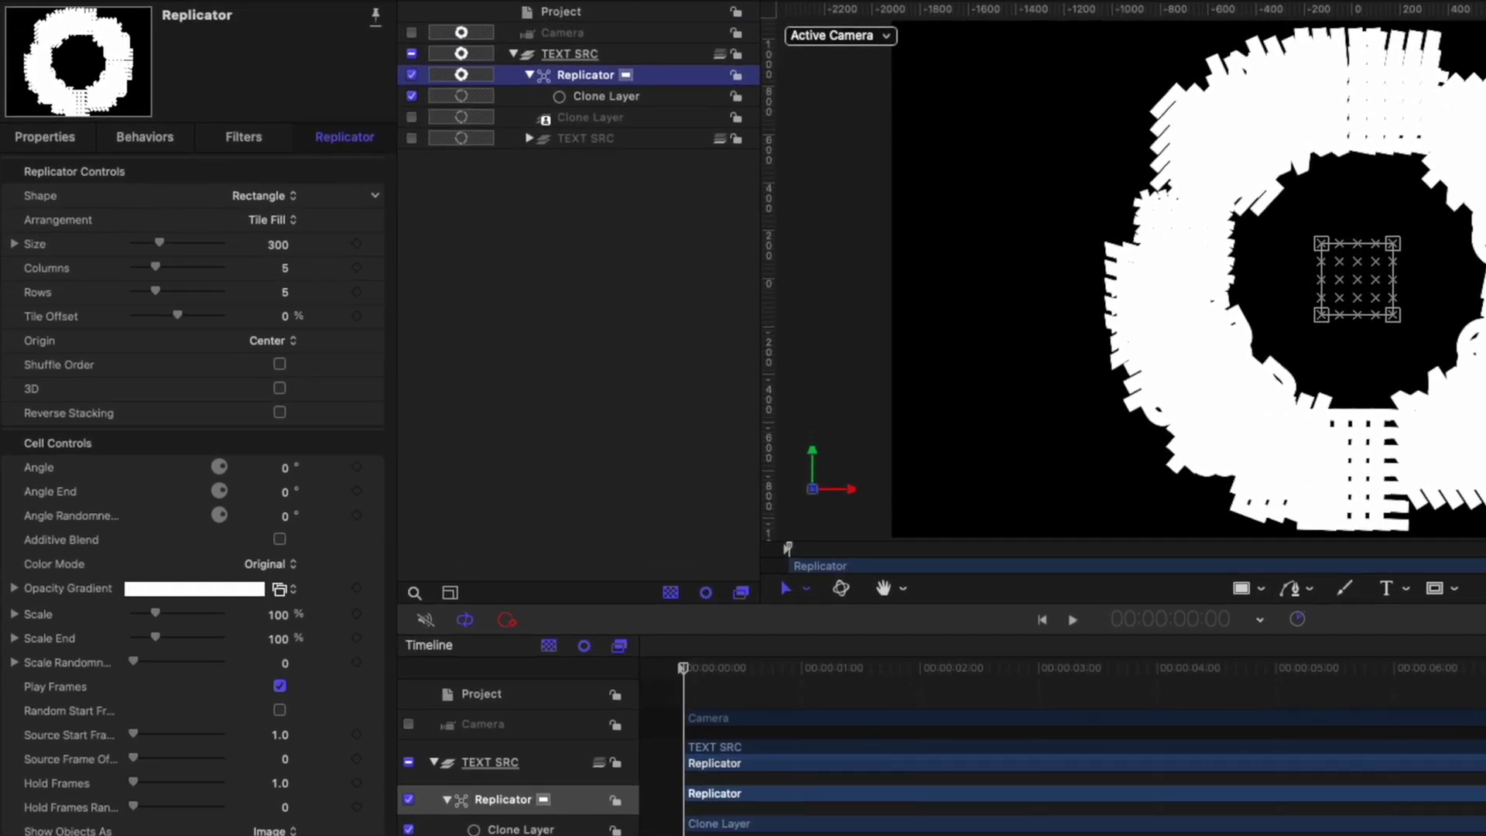
- Set the replicator's shape to Line with both the start point X and end point X at 0 px
left_click(275, 196)
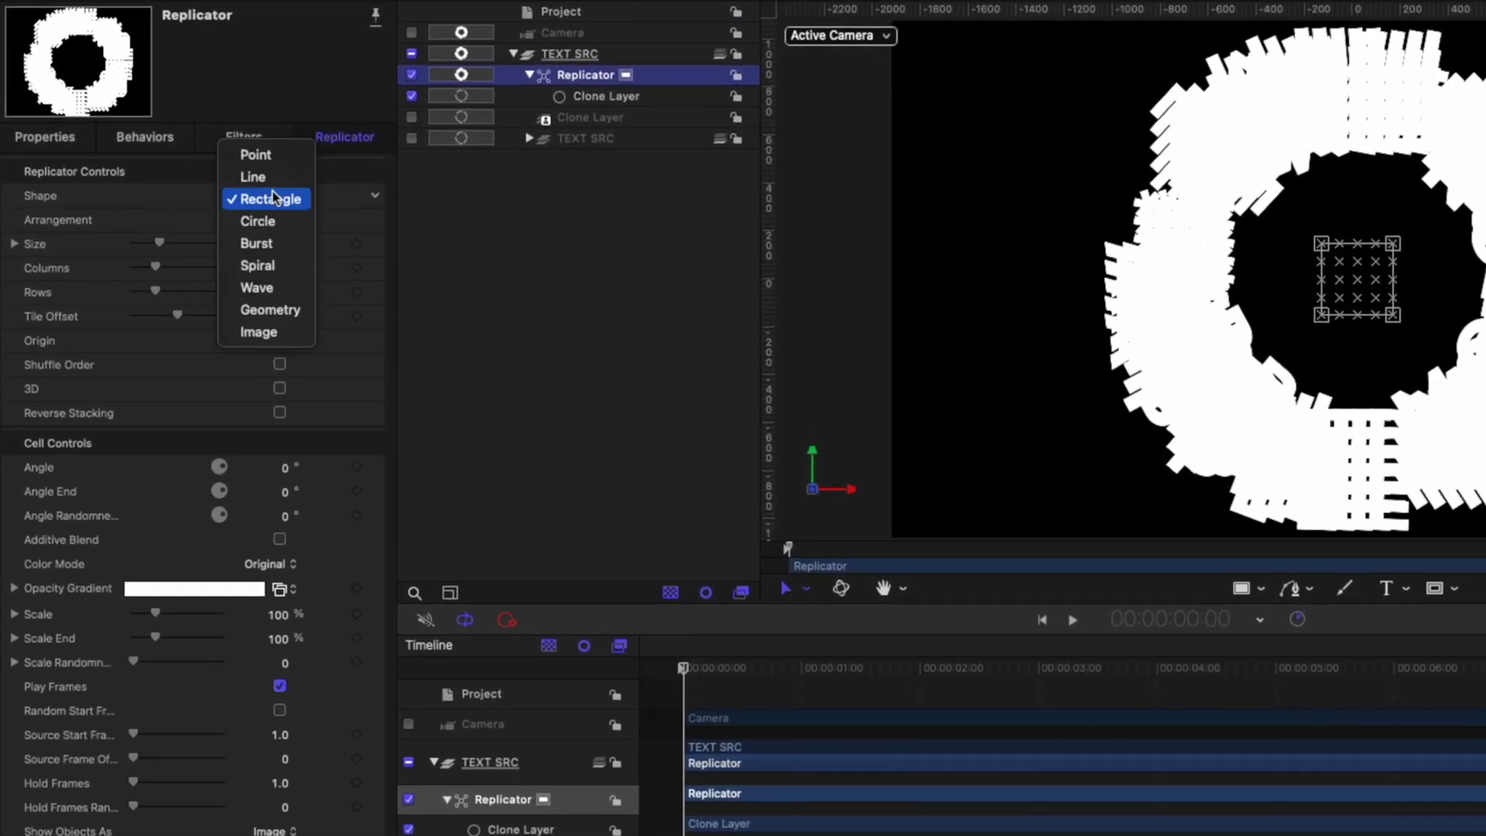
left_click(271, 183)
left_click(170, 218)
type("0")
key("Return")
left_click(175, 245)
type("0")
key("Return")
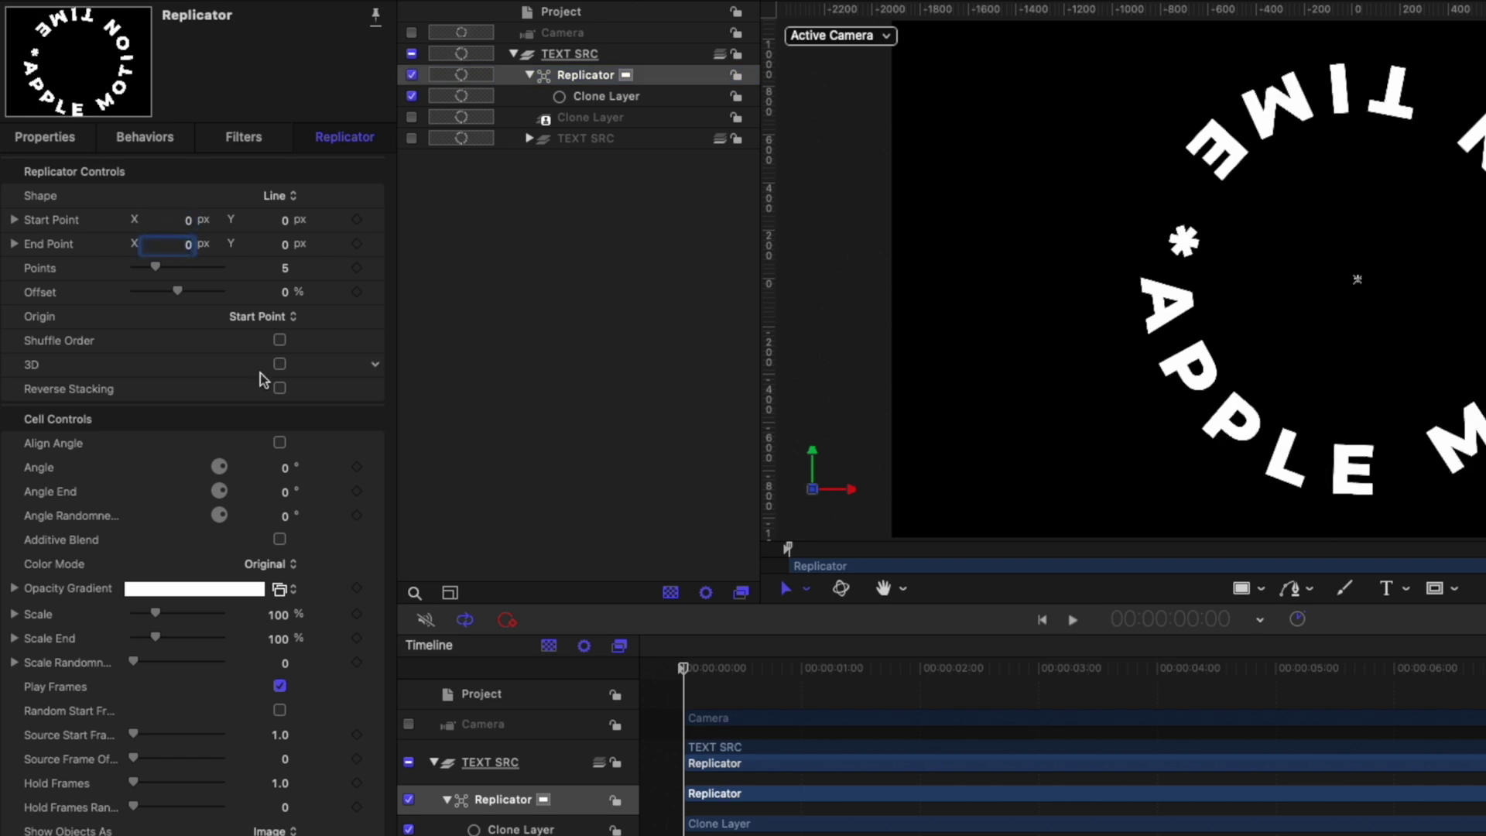
- Enable 3D for the replicator and set its end point Z to about -5783.16 px
left_click(279, 365)
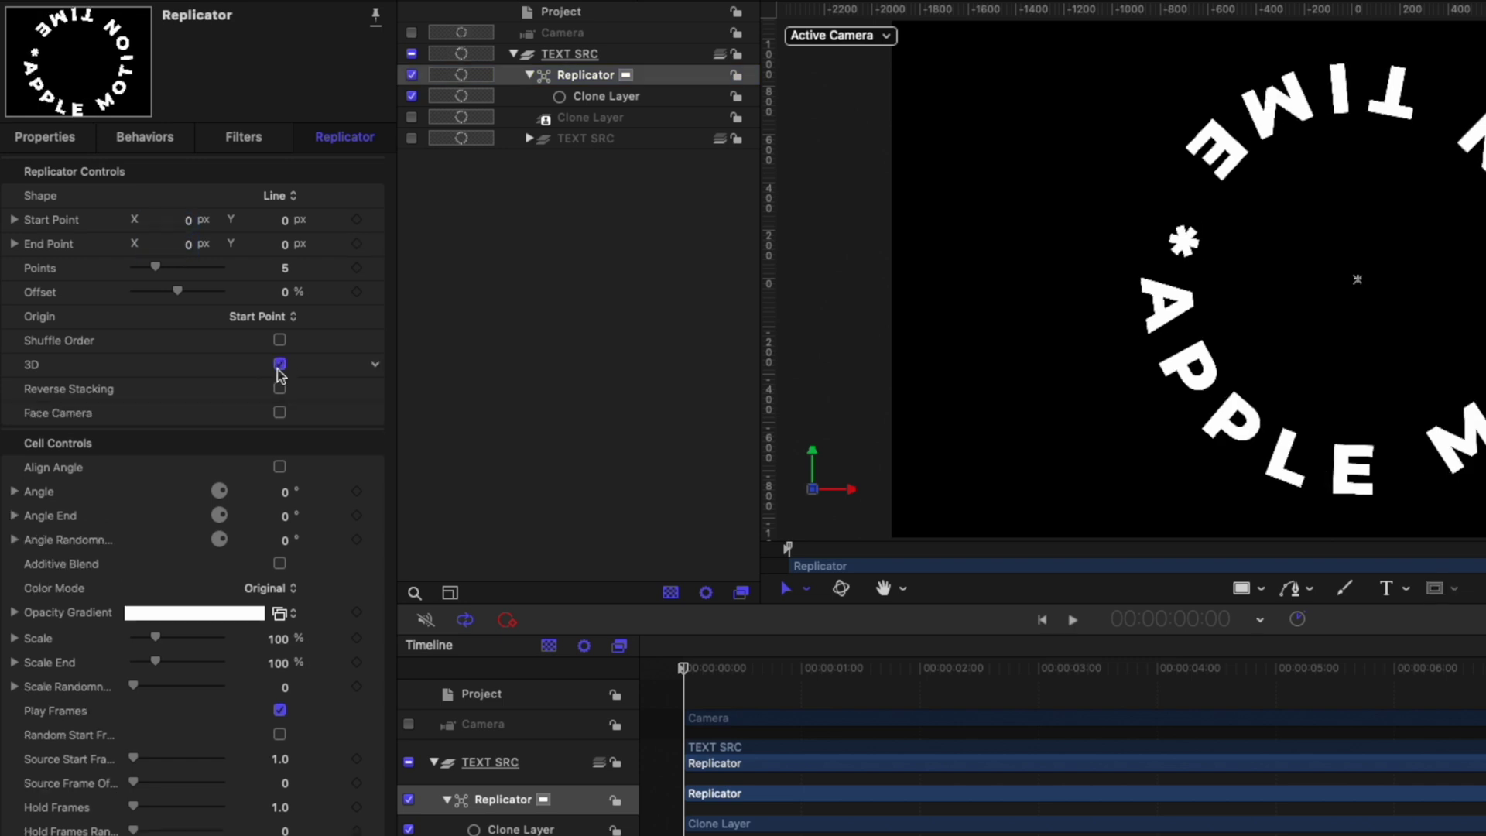
left_click(15, 244)
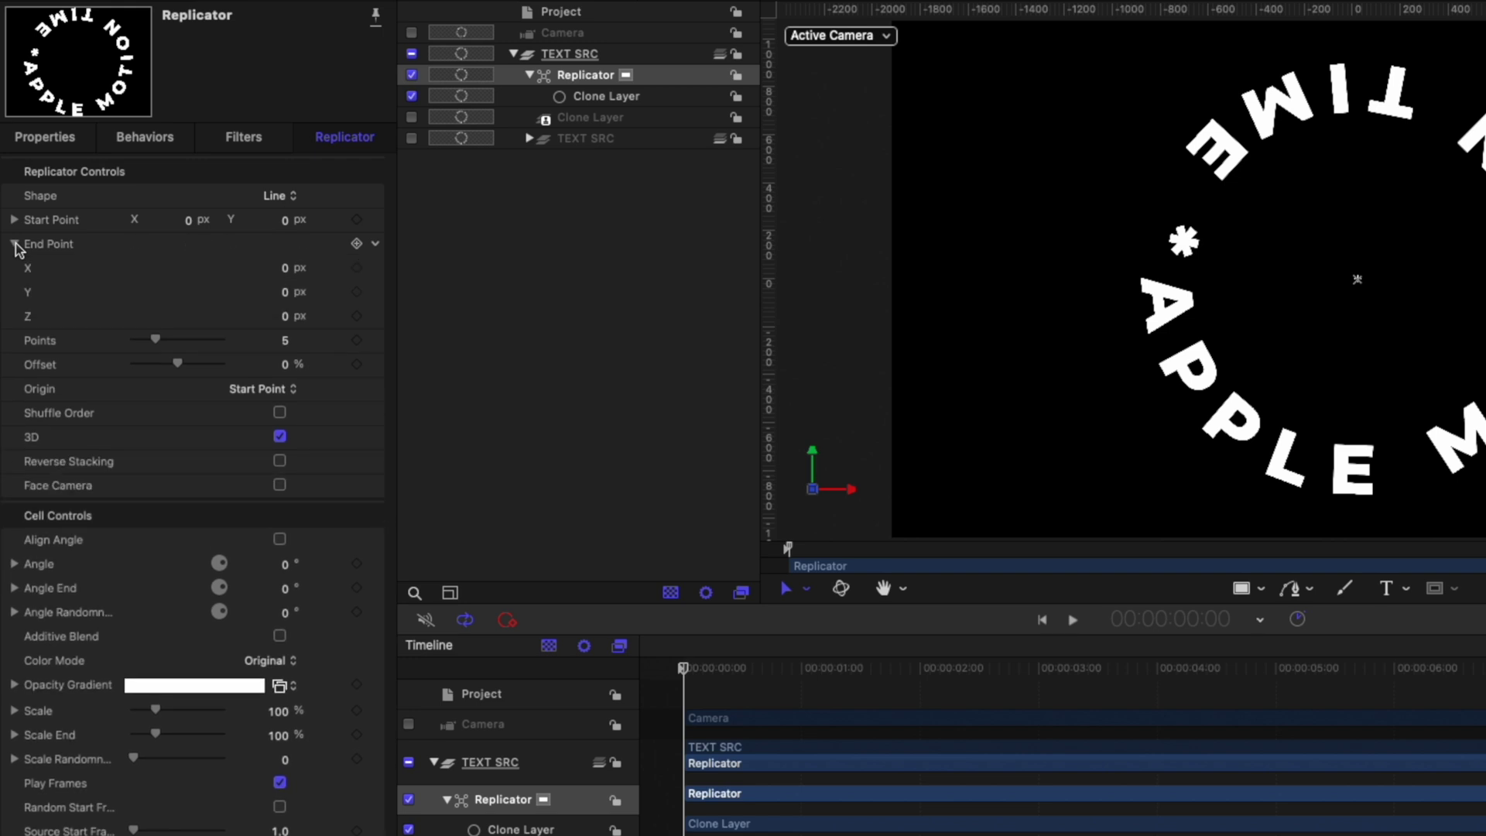
left_click_drag(287, 321, 286, 321)
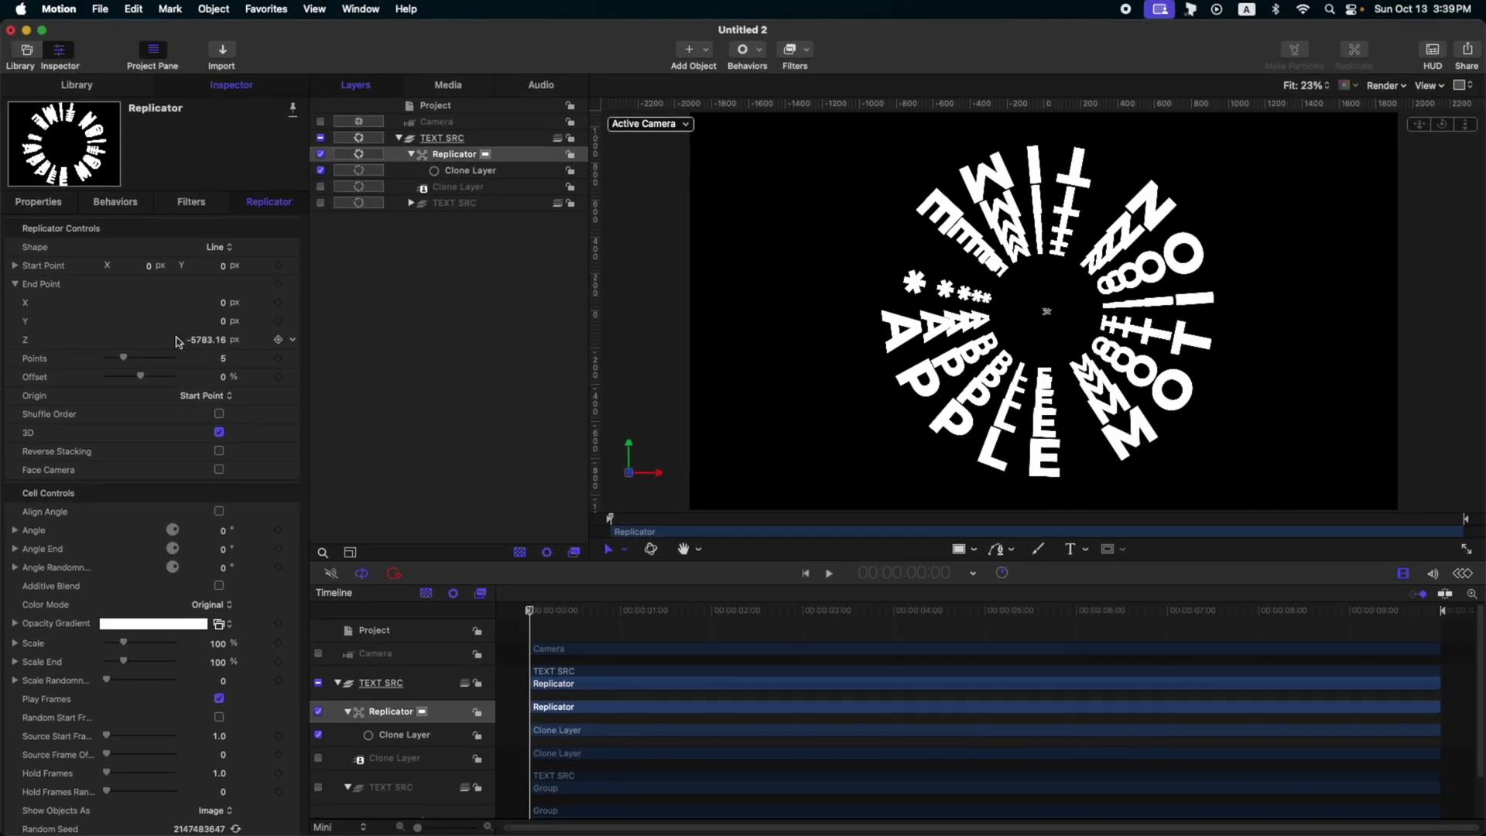
- Set the replicator's points to 275 and turn on Face Camera
left_click_drag(125, 361, 137, 360)
left_click(225, 361)
type("10")
key("Return")
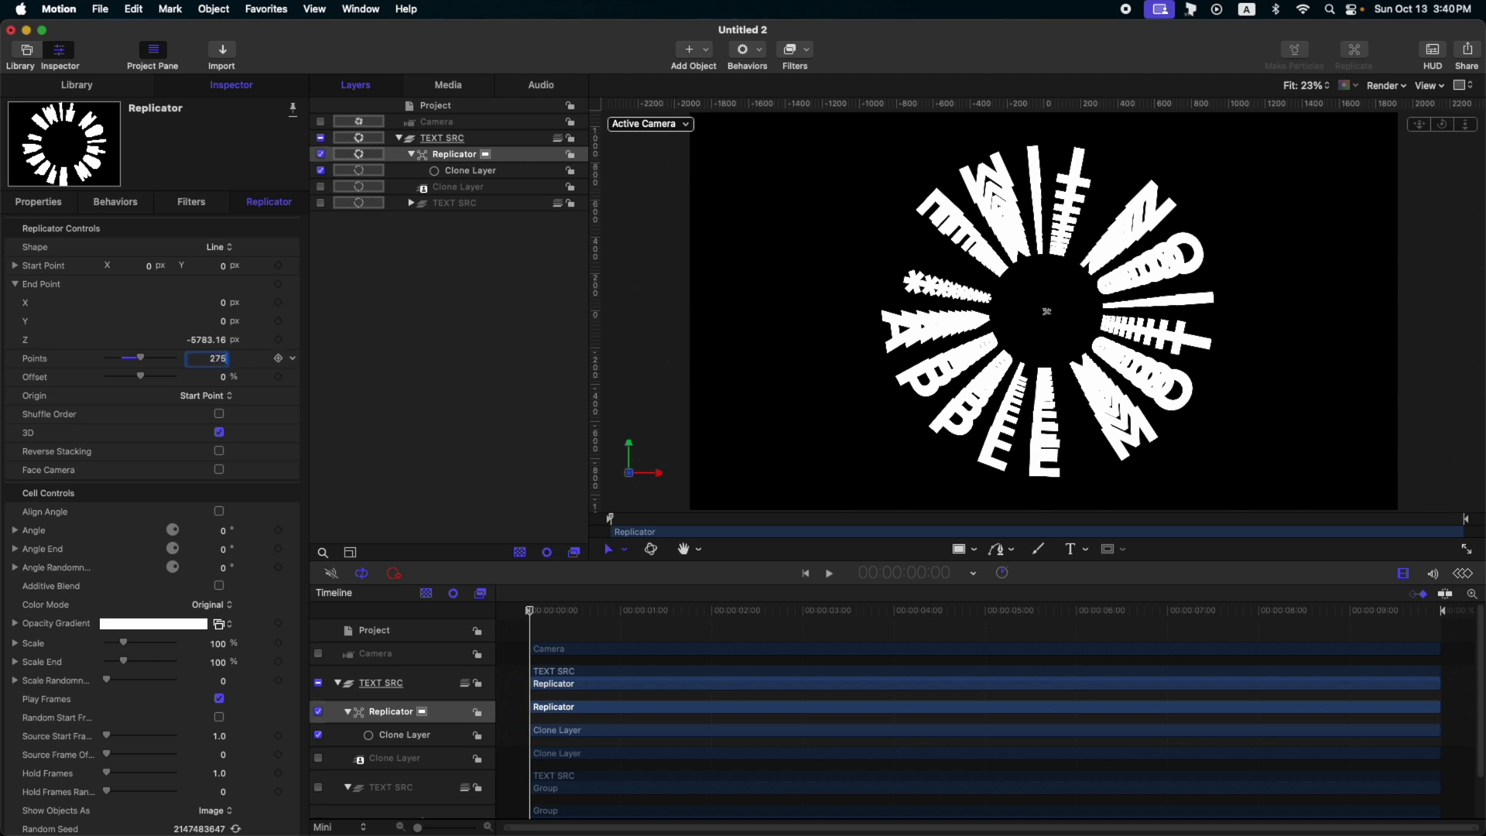
key("Return")
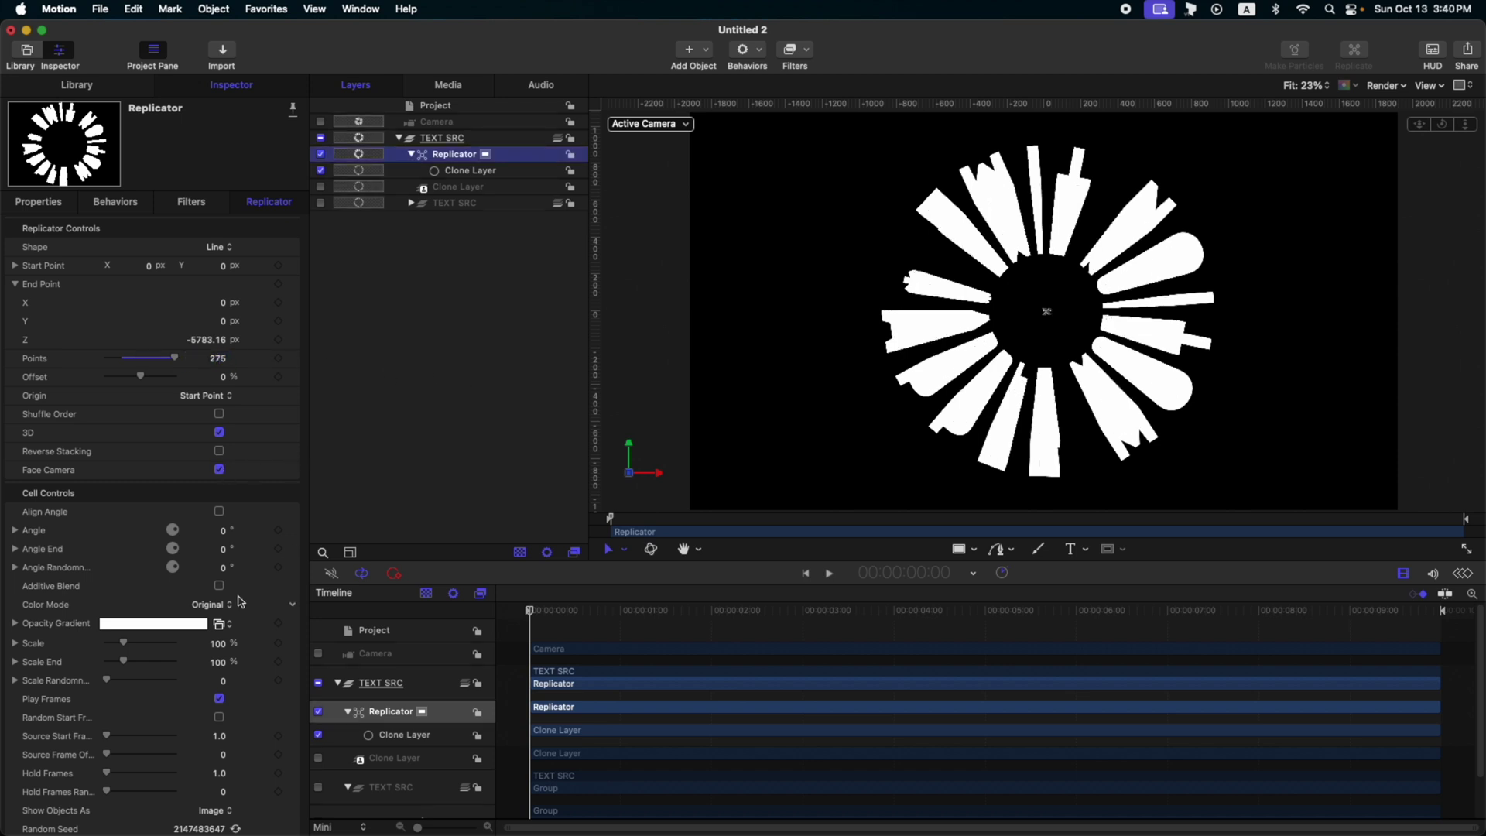
- Turn on the replicator's Align Angle, with Angle End at 64° and the end point Z at about 15703.64 px
left_click(220, 512)
left_click_drag(219, 549, 216, 549)
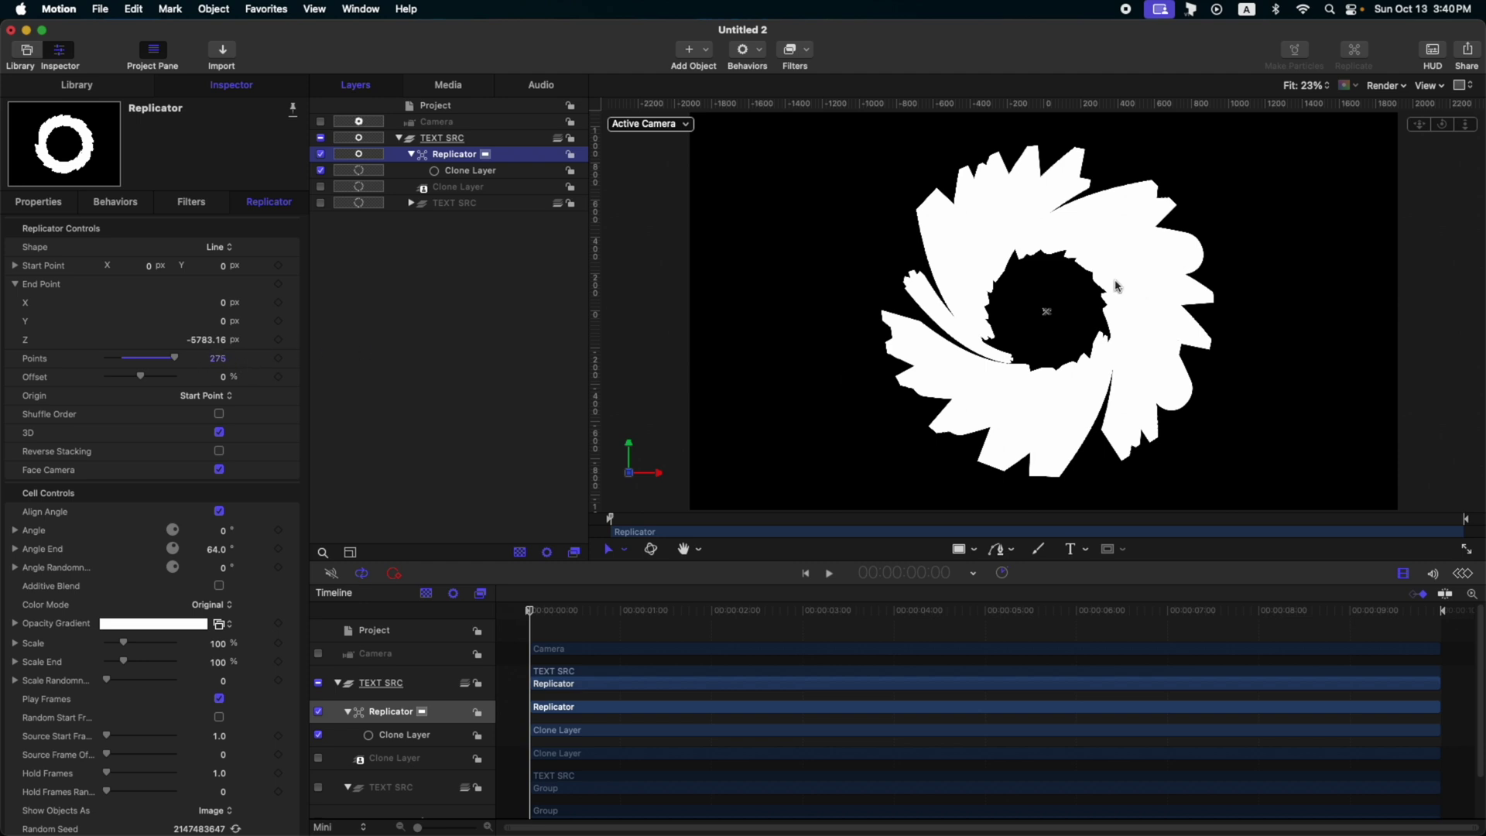
left_click_drag(211, 340, 497, 325)
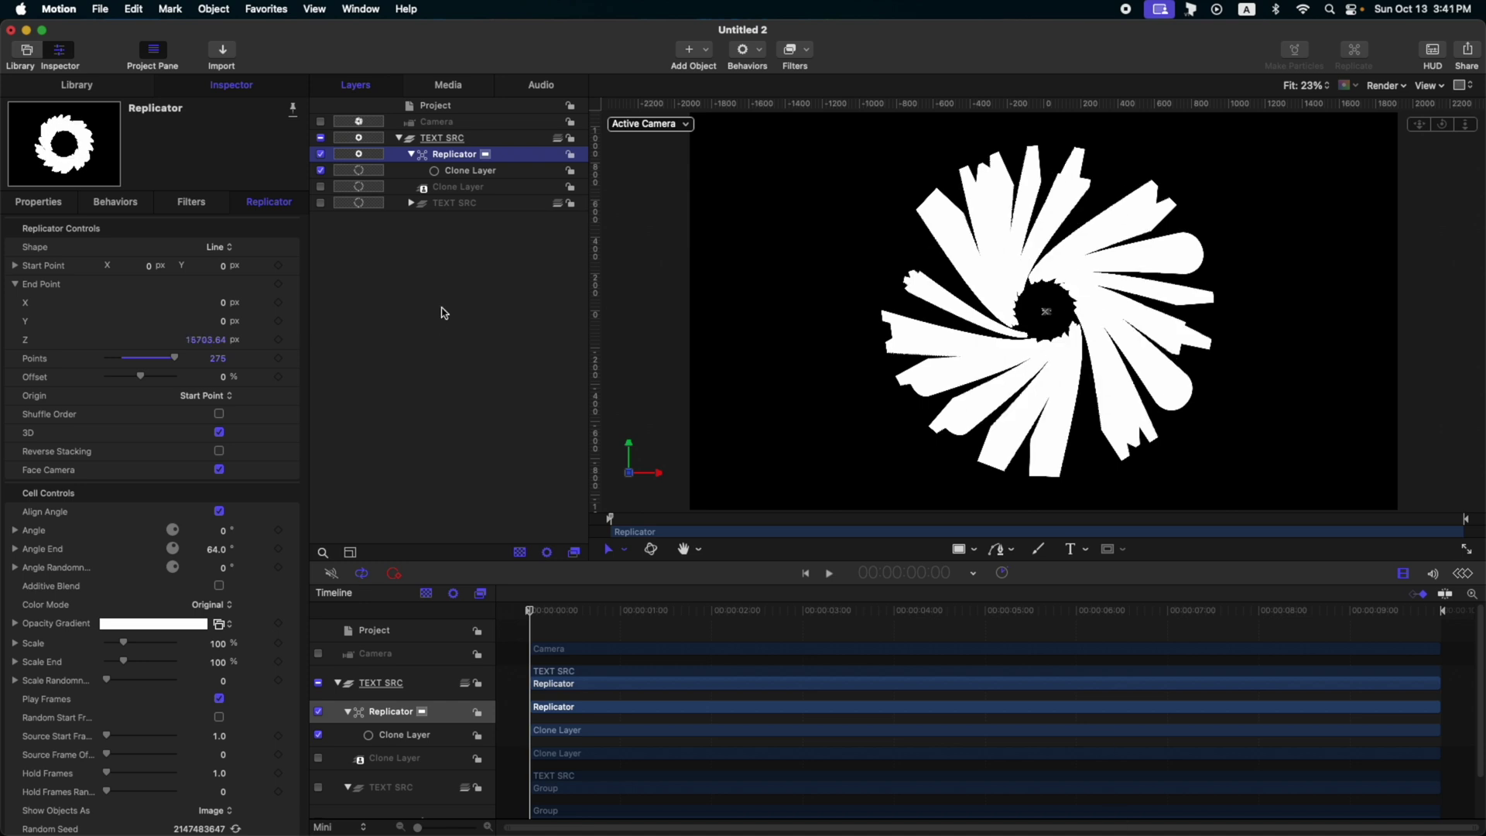
- Turn on the source clone layer's drop shadow with 100% opacity and 90 blur, and reset its distance to the default
left_click(465, 188)
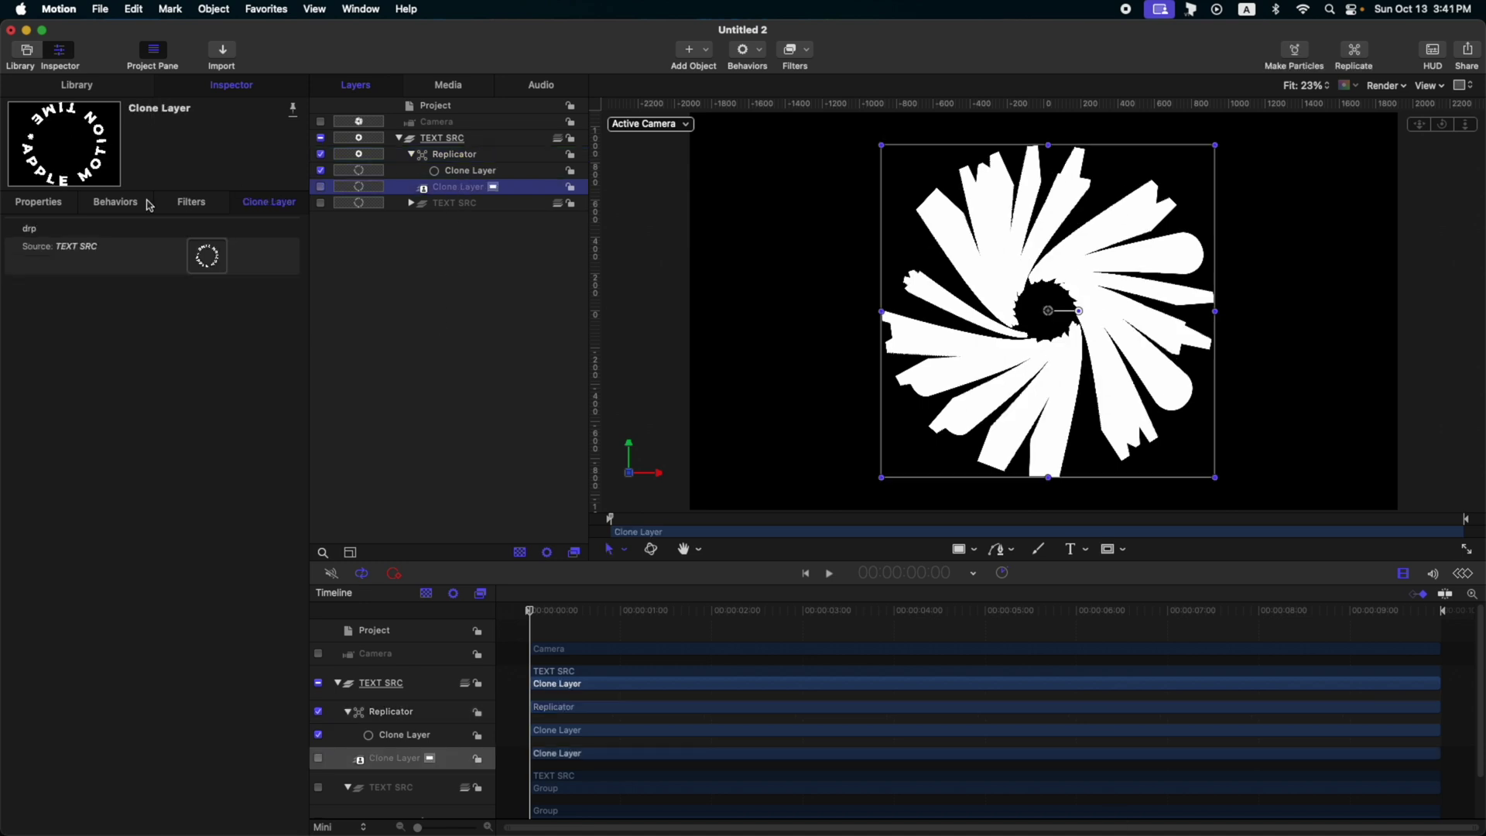
left_click(56, 205)
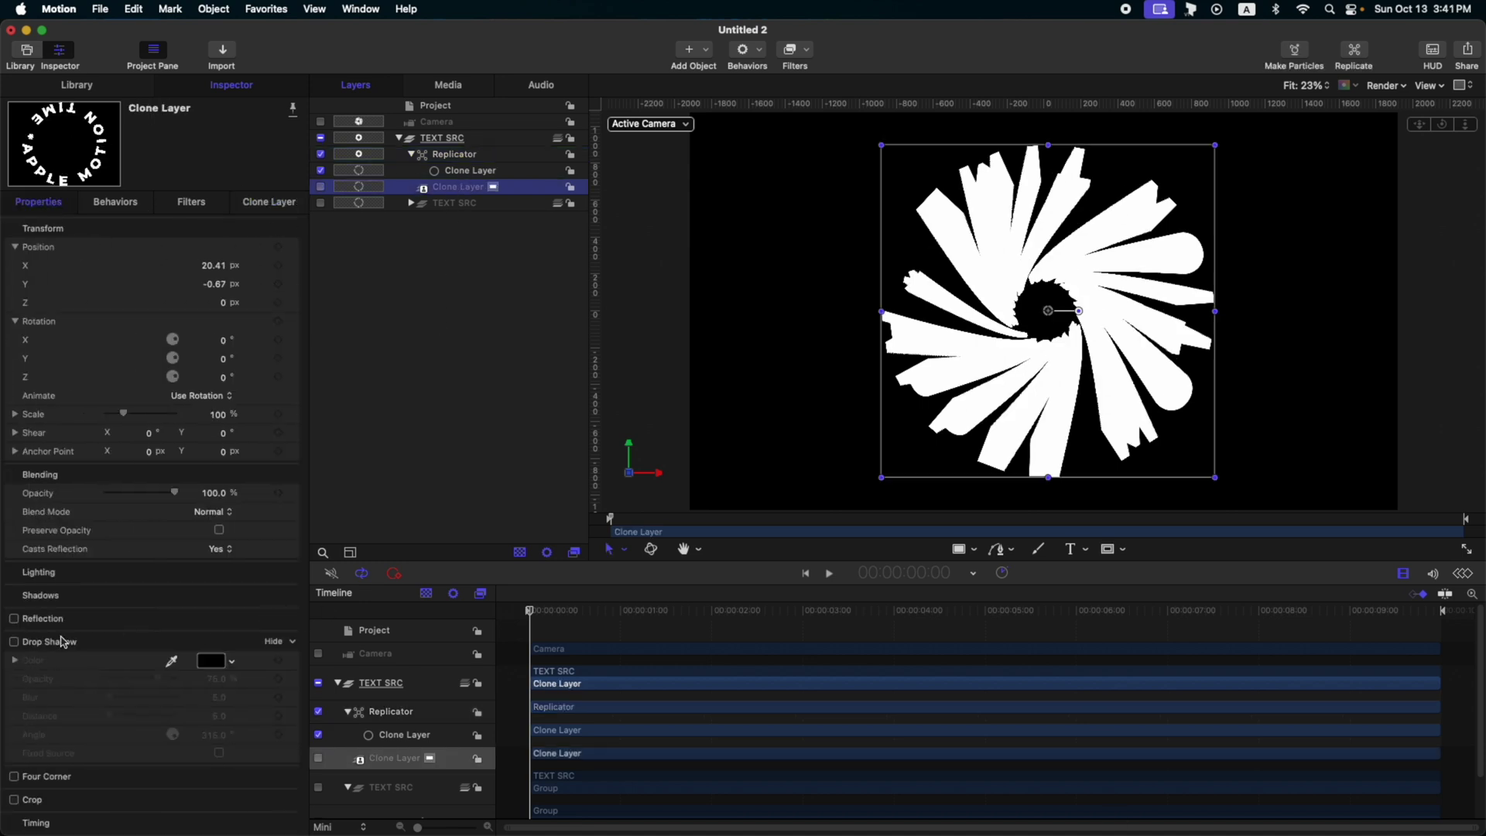
left_click(14, 642)
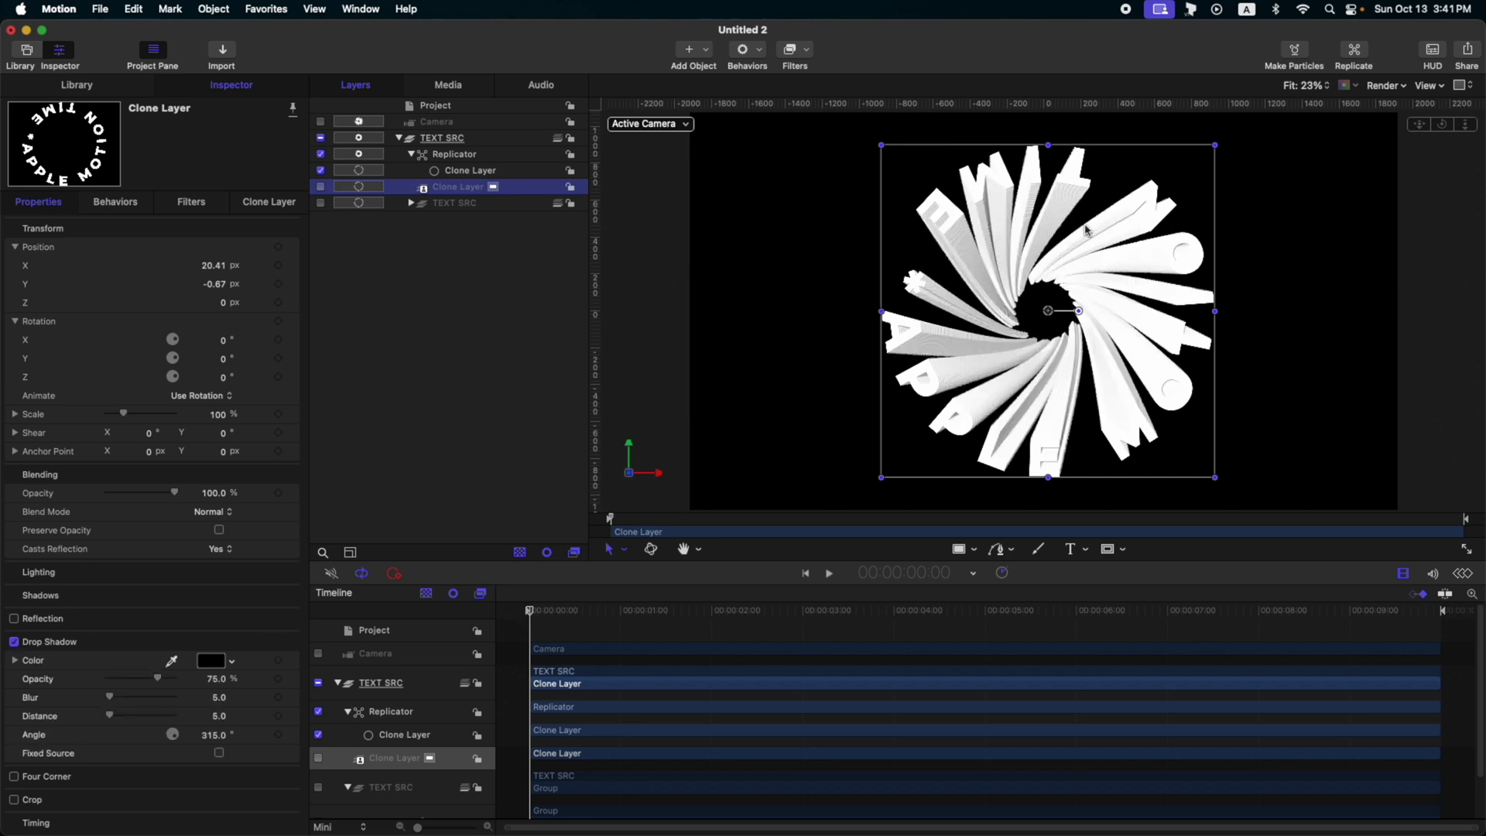
left_click_drag(158, 678, 122, 717)
left_click(291, 717)
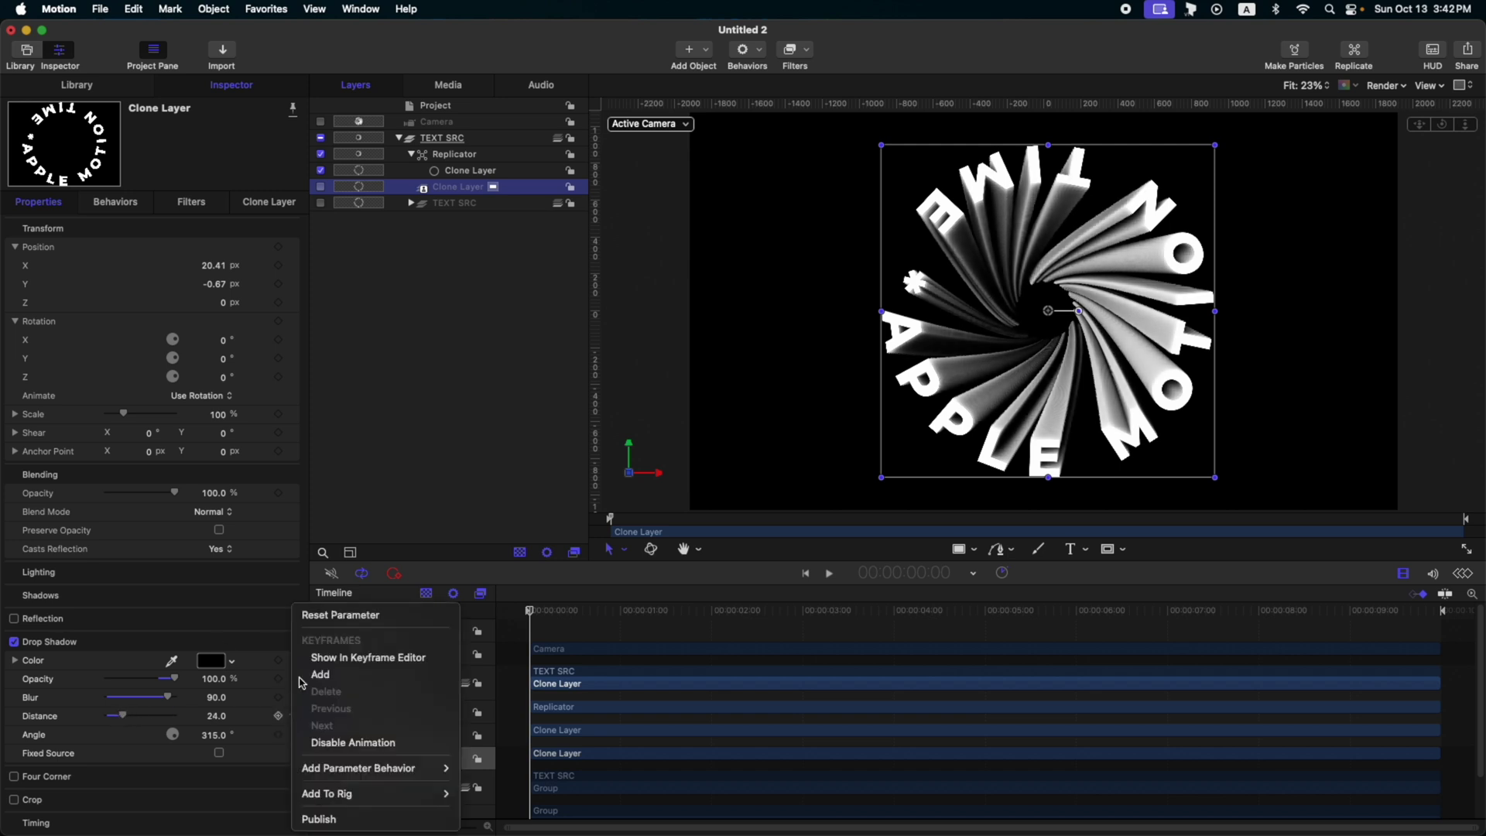
left_click(325, 615)
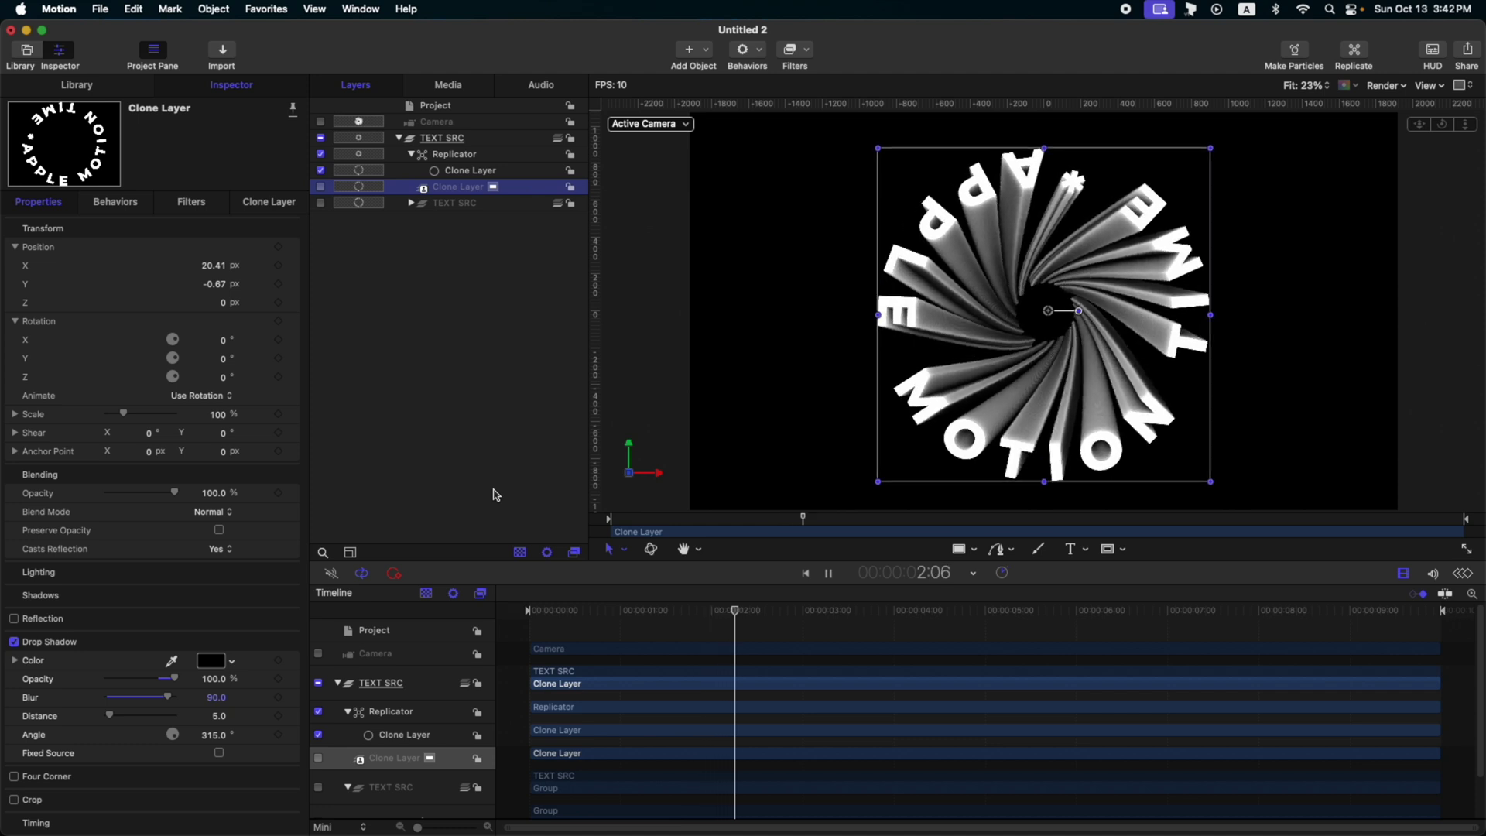
key("space")
- Apply a Sequence Replicator behavior to the replicator and add Opacity as its parameter
left_click(458, 157)
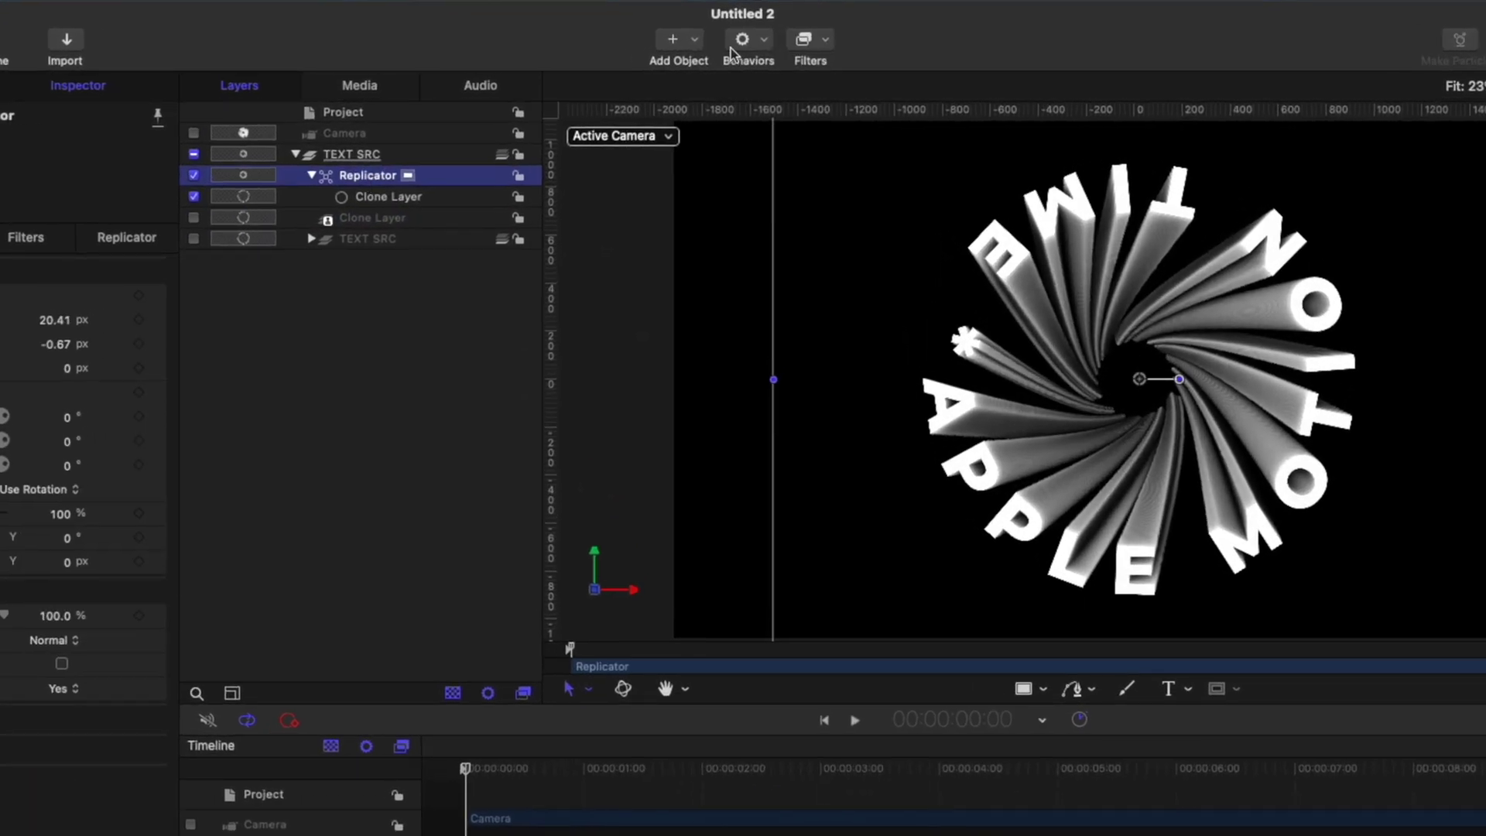
left_click(736, 41)
mouse_move(797, 206)
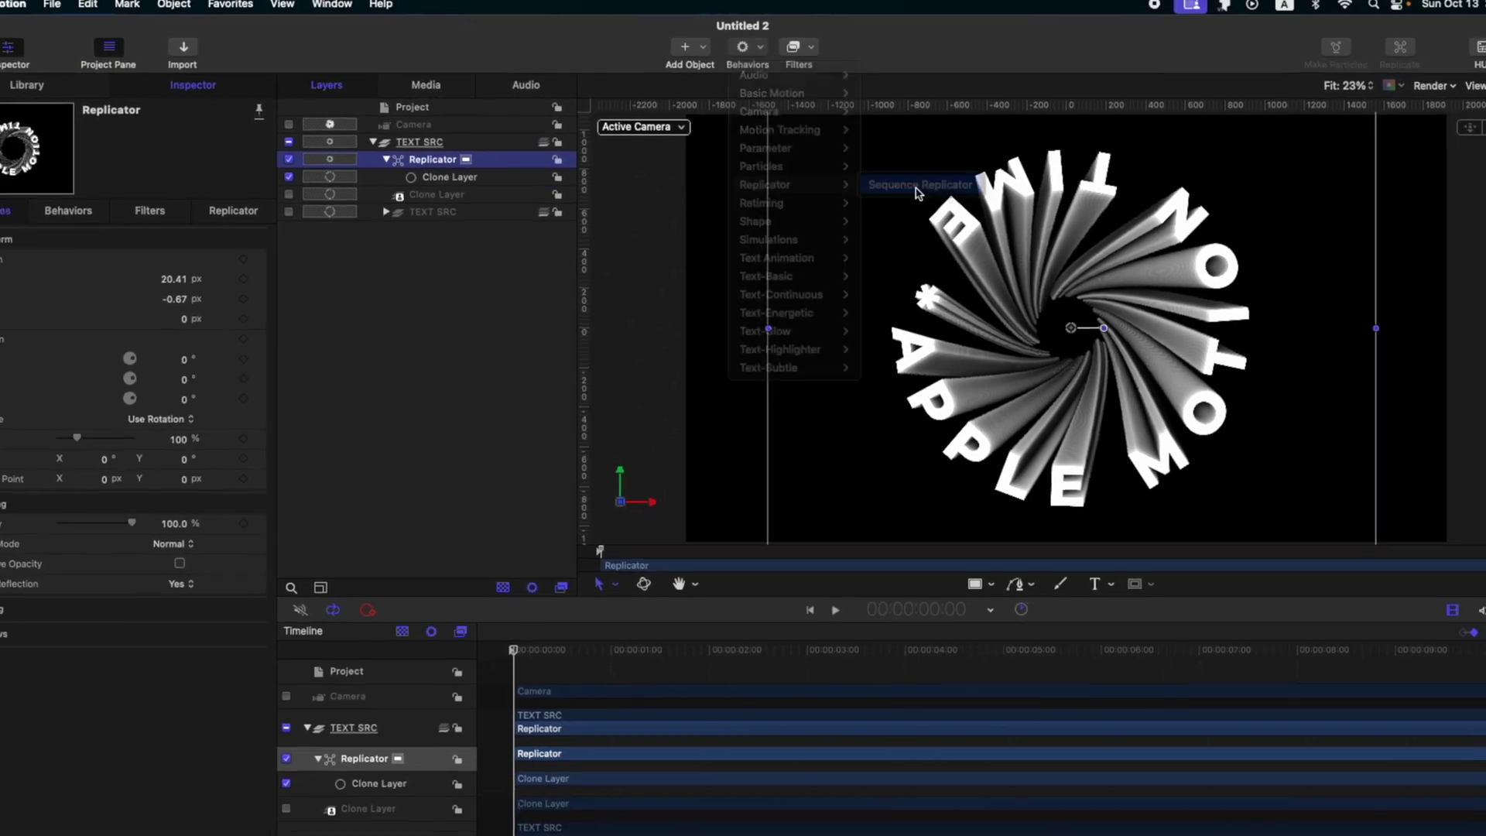
left_click(937, 209)
left_click(147, 239)
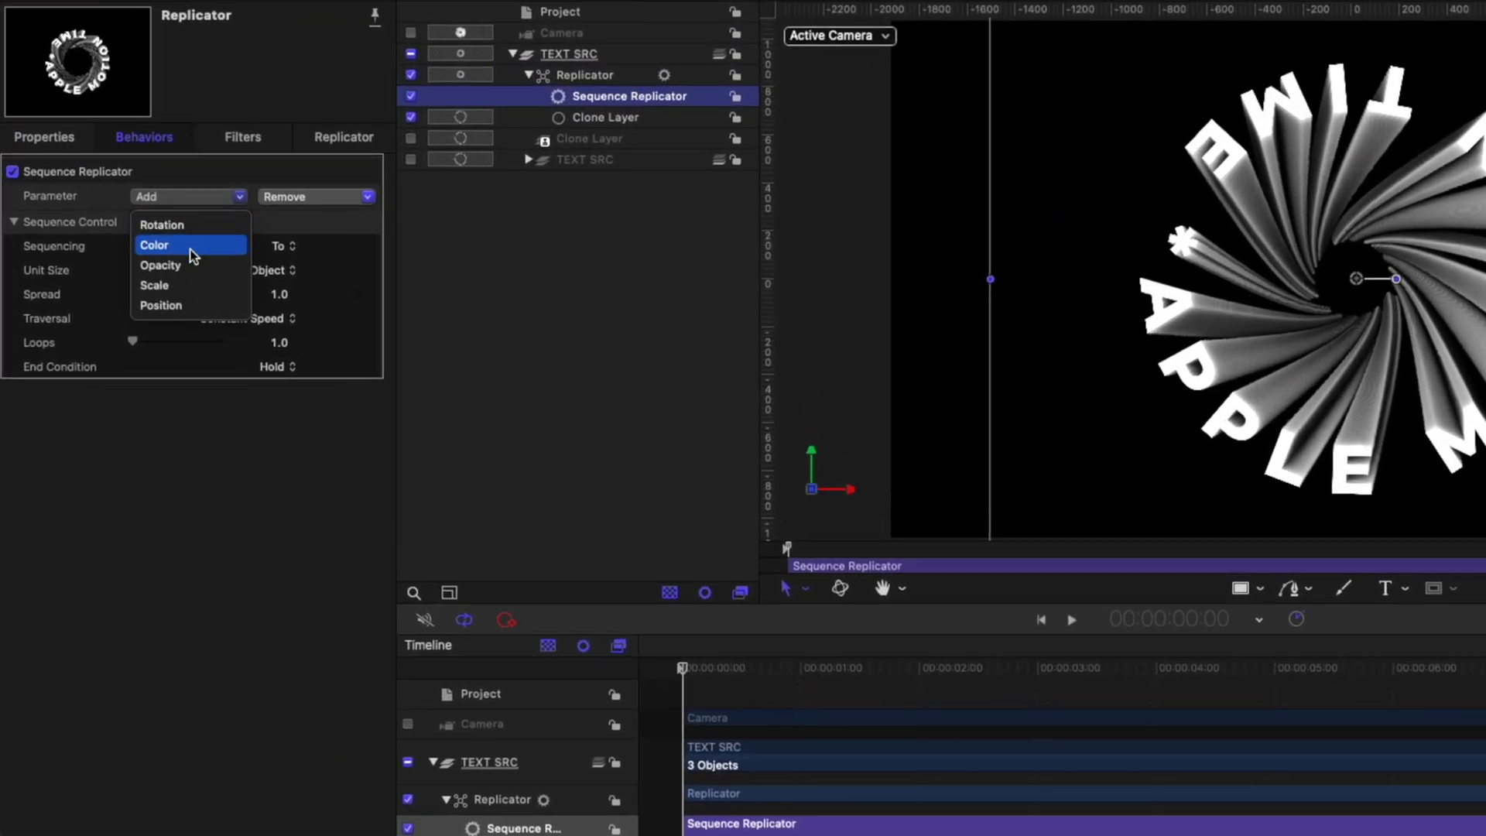
left_click(147, 279)
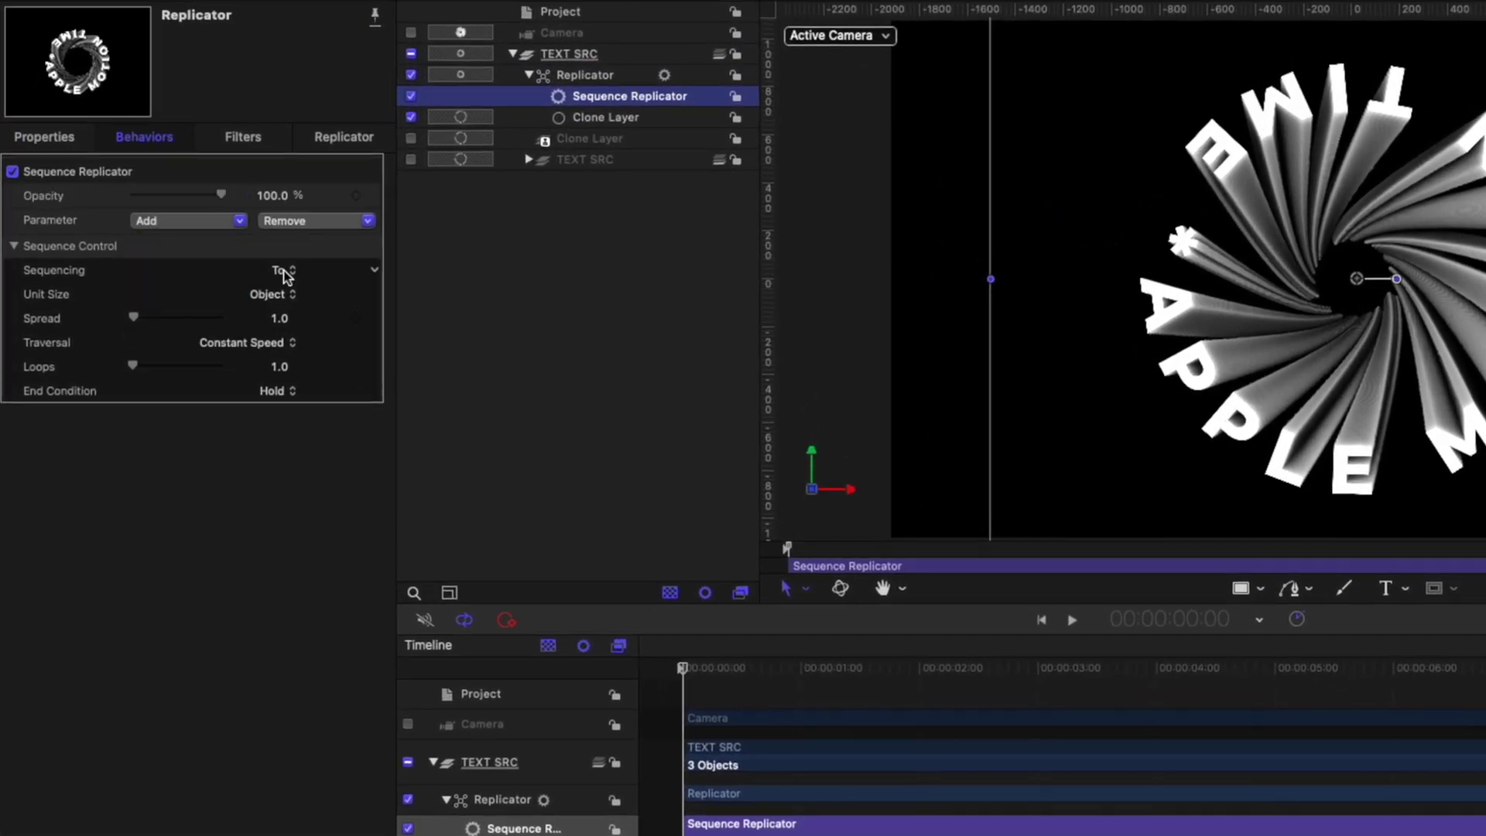
- Set the Sequence Replicator's sequencing to From, opacity to 0%, spread to 21 and traversal to Ease In/Out
left_click(260, 285)
left_click(296, 296)
left_click_drag(193, 195, 2, 200)
left_click(281, 320)
type("21")
key("Return")
left_click(269, 343)
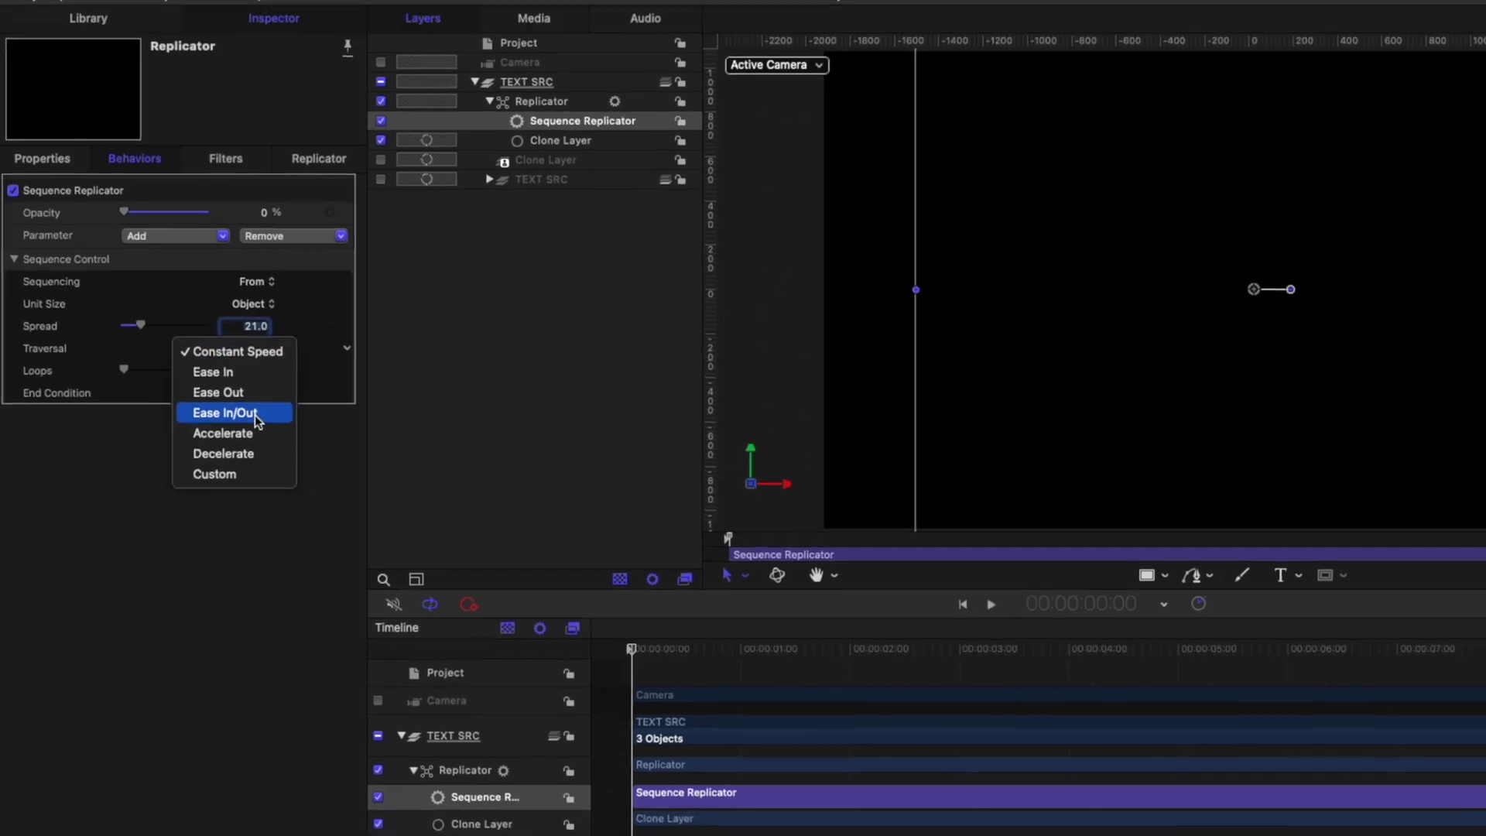
left_click(255, 418)
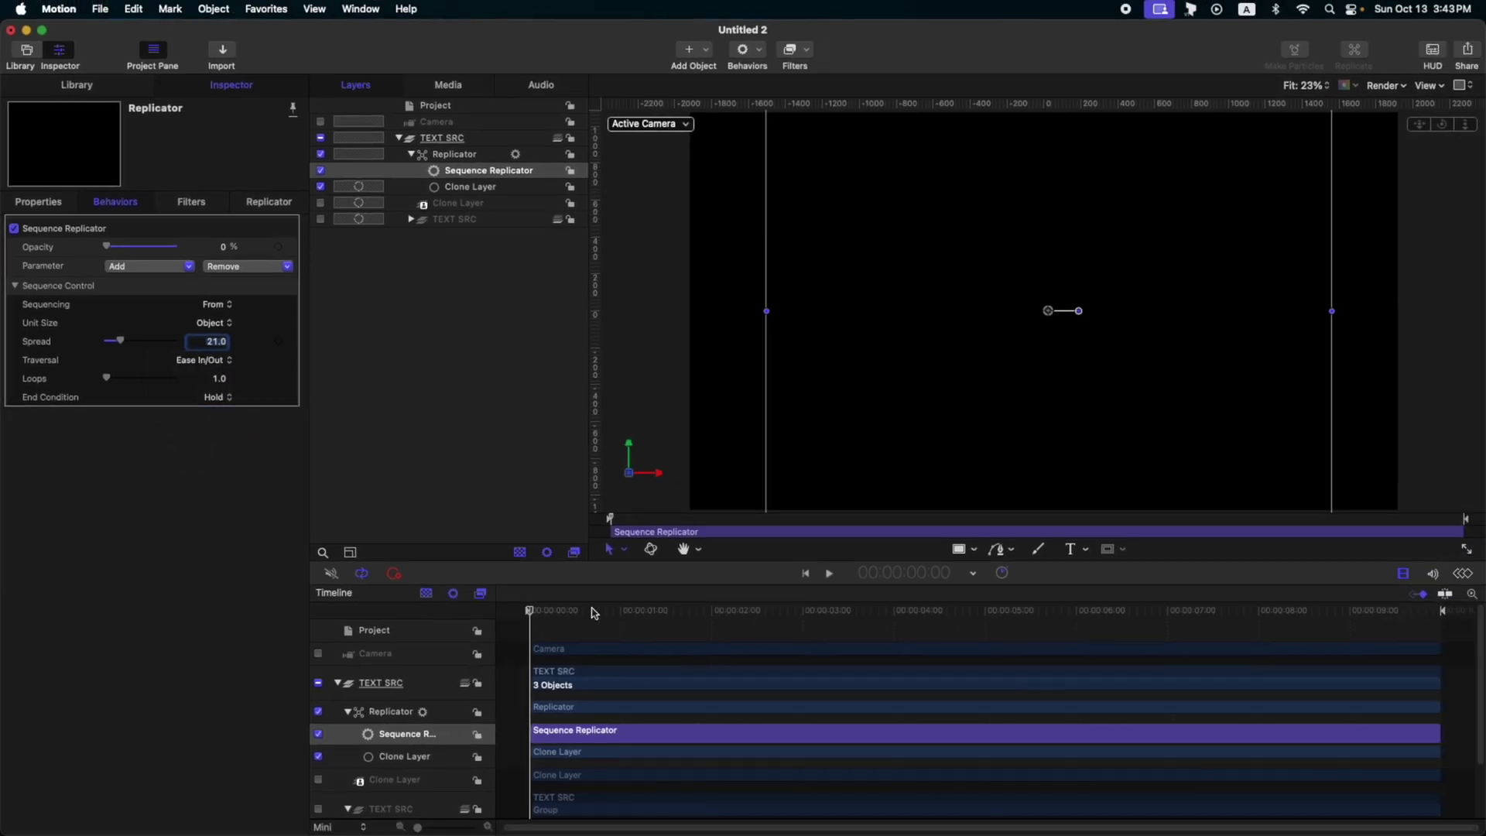
- Trim the Sequence Replicator behavior to end at 2:00 and return the playhead to the start
left_click_drag(594, 613, 710, 639)
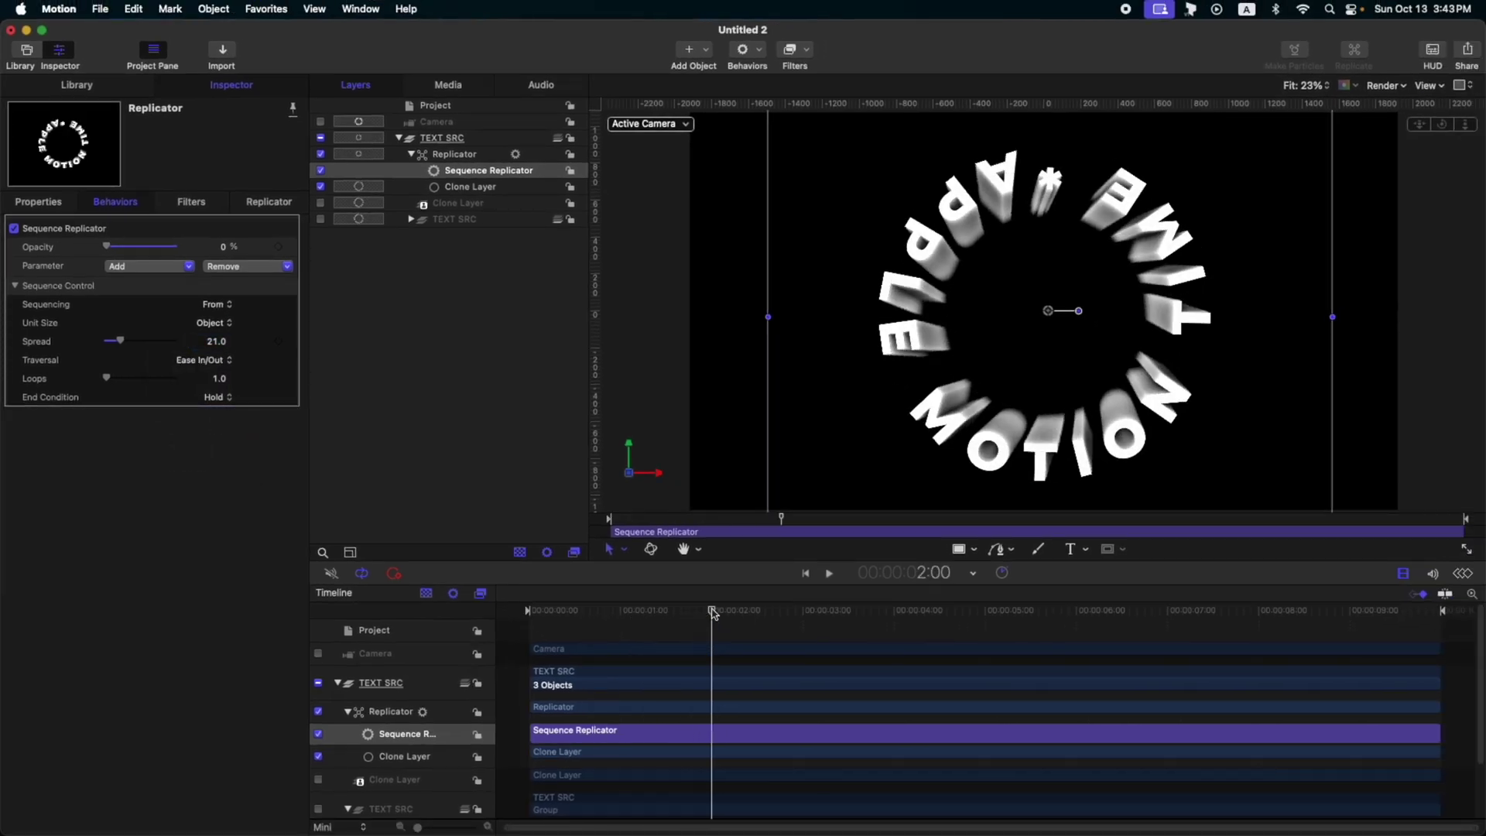
key("o")
left_click_drag(711, 617, 503, 626)
- Play the replicator build-on animation with a RAM preview and scrub through it to 1:14
left_click(404, 426)
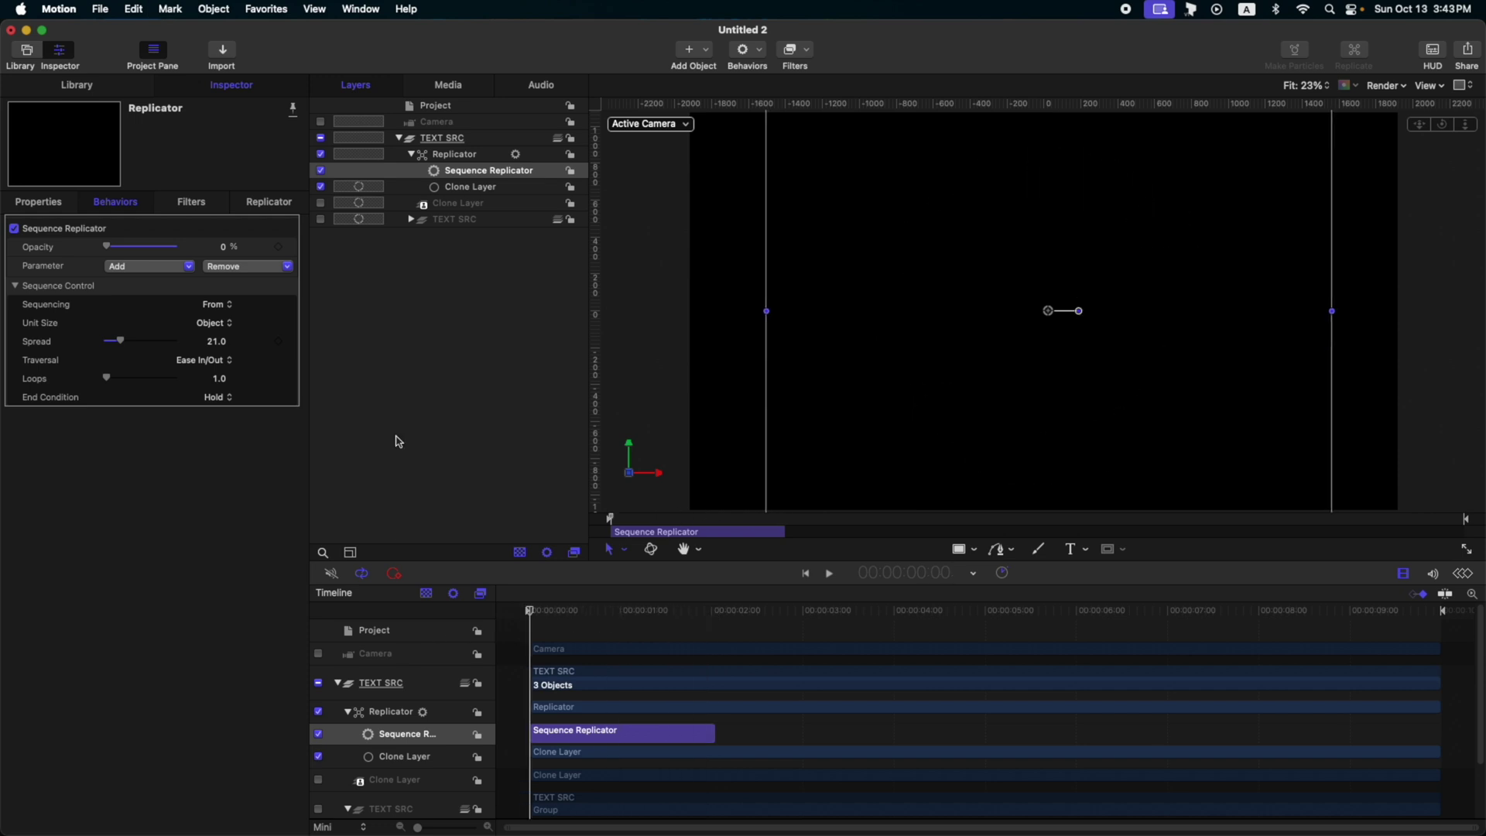
key("space")
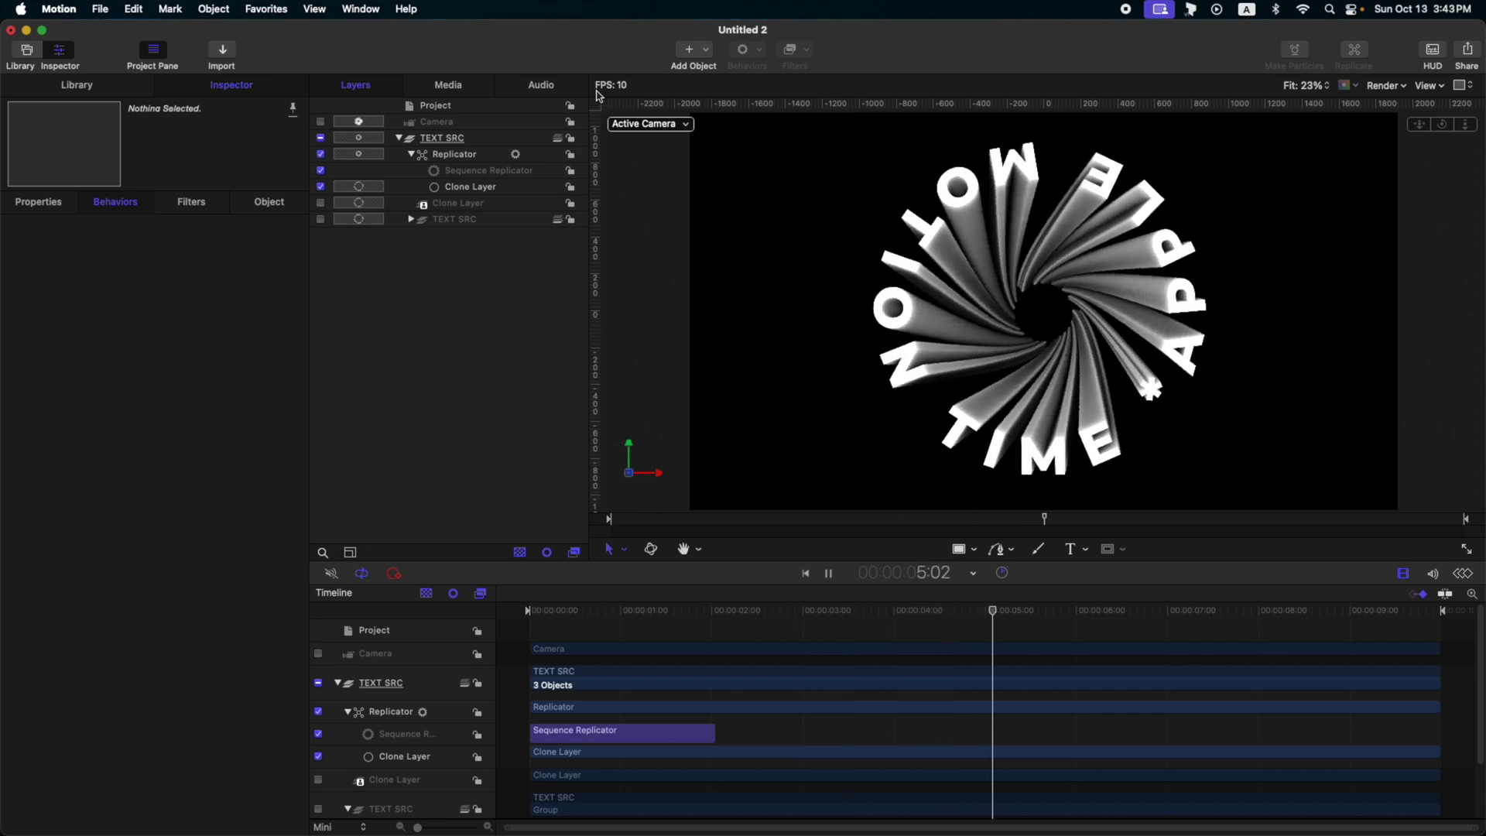
left_click(574, 611)
key("Home")
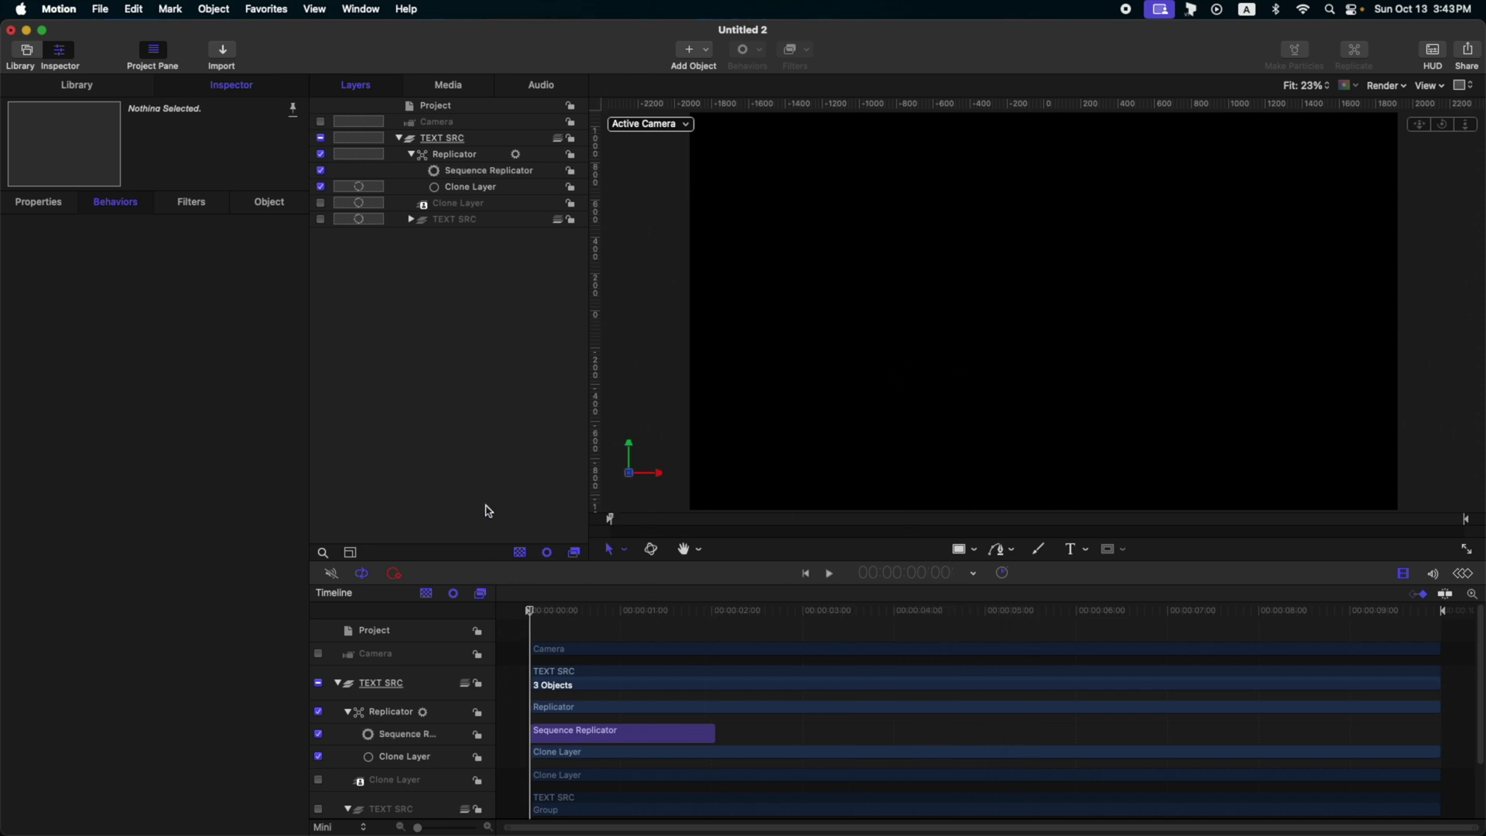
key("super+r")
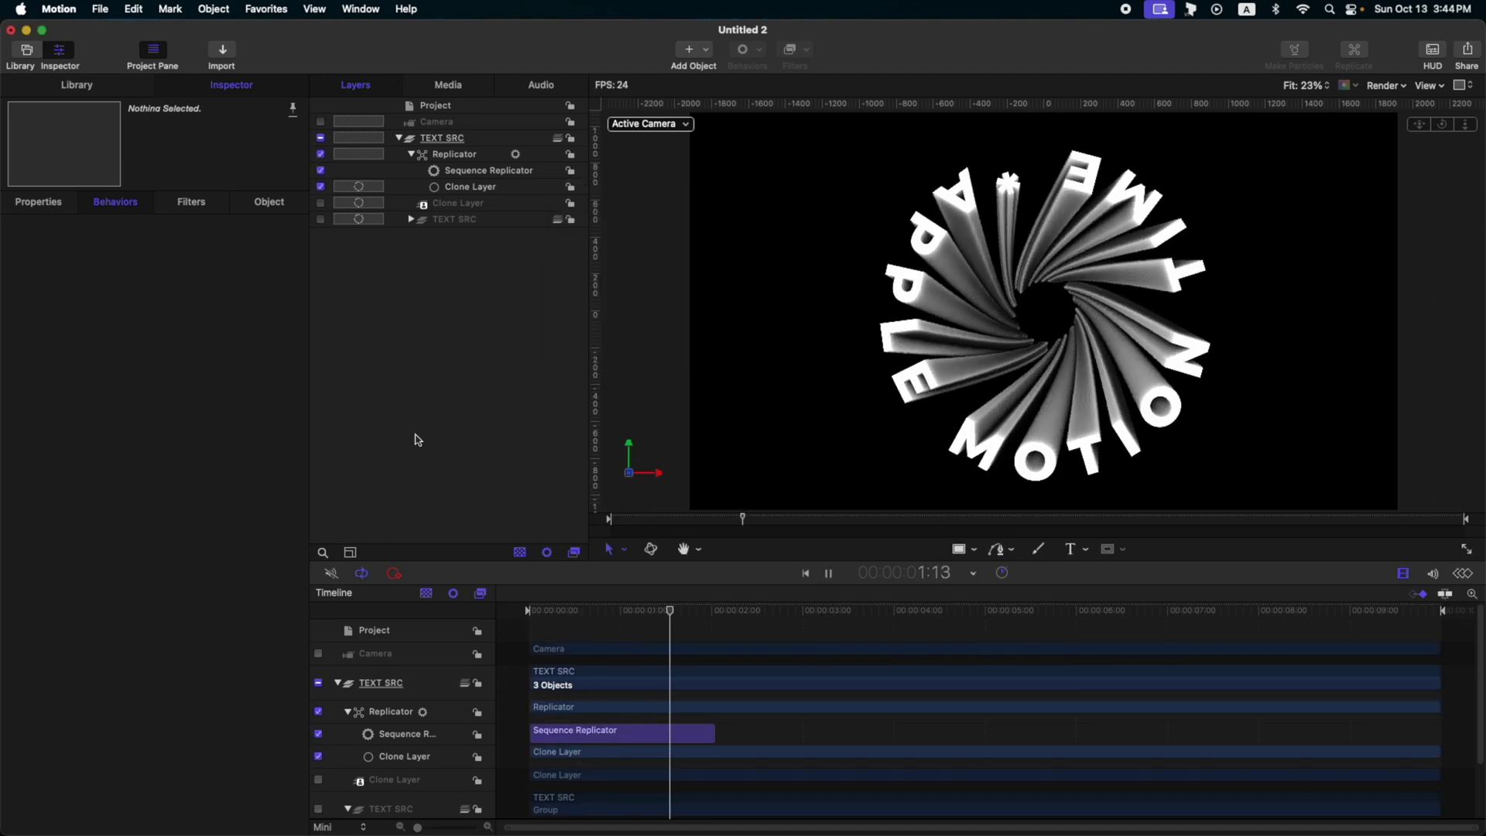
key("space")
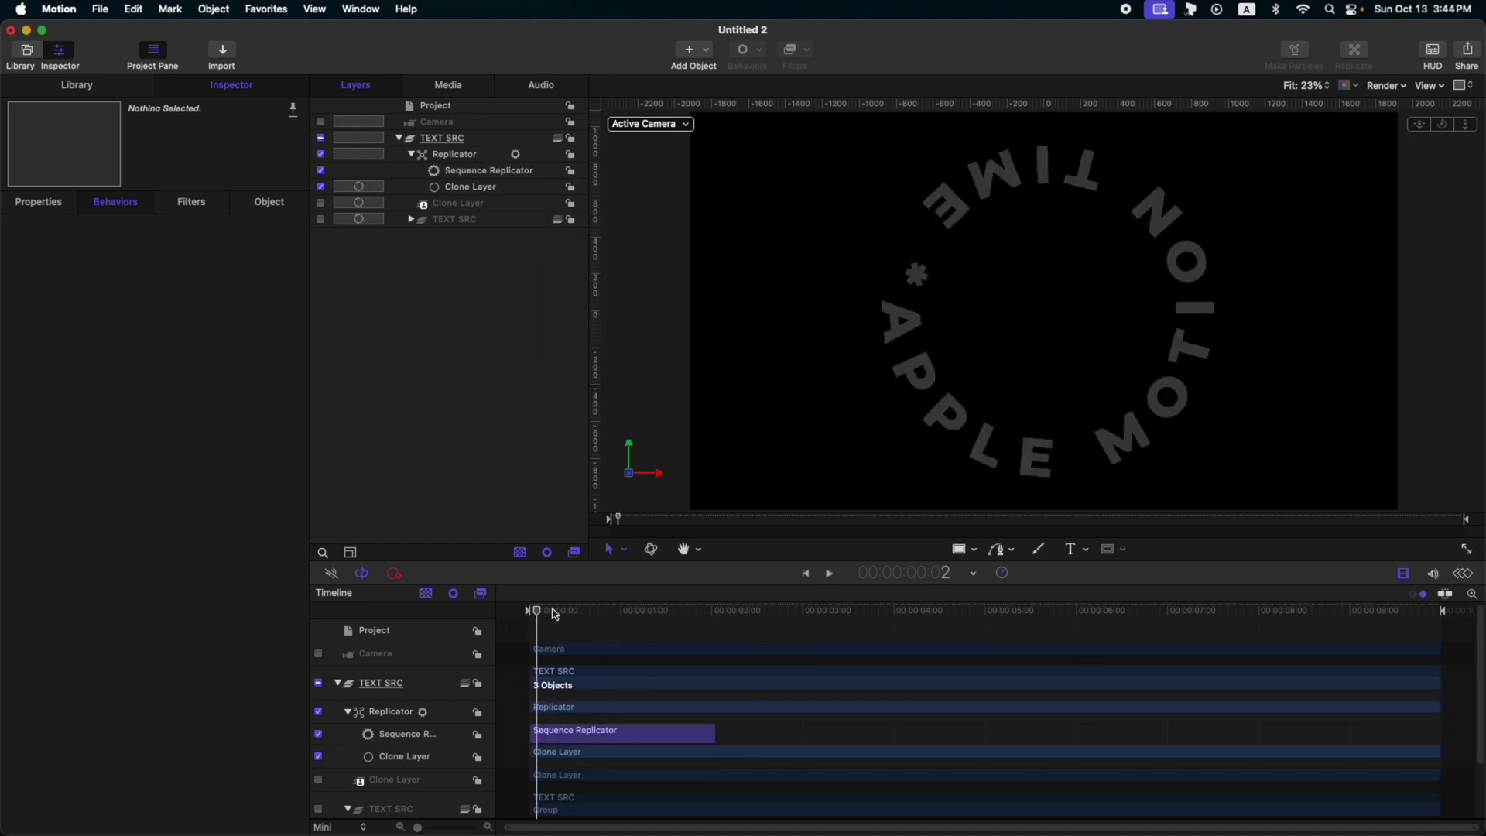
left_click(607, 610)
left_click_drag(610, 609, 673, 610)
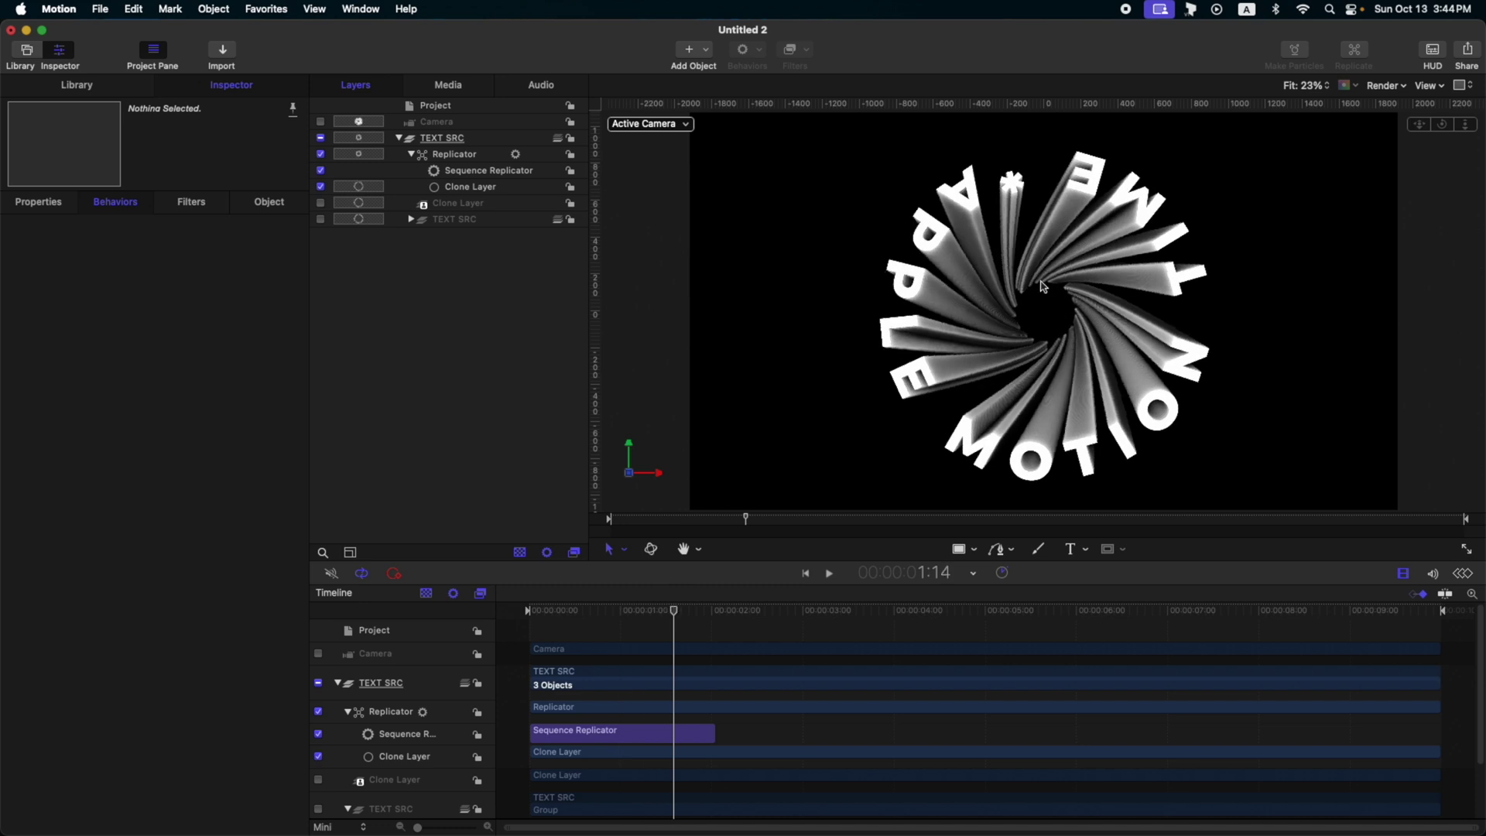
- Set the replicator's origin to End Point
left_click(463, 157)
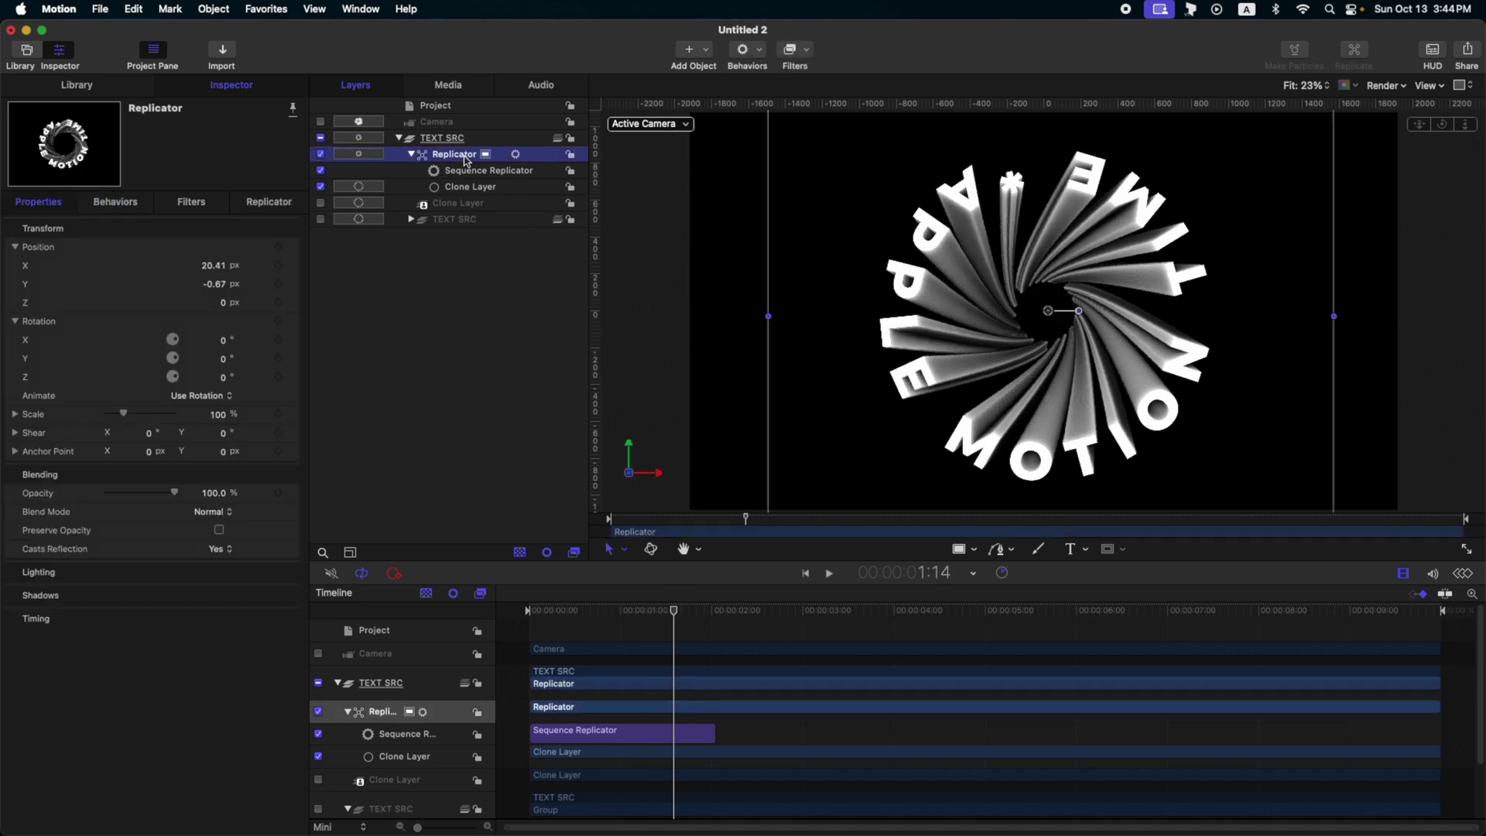
left_click(268, 204)
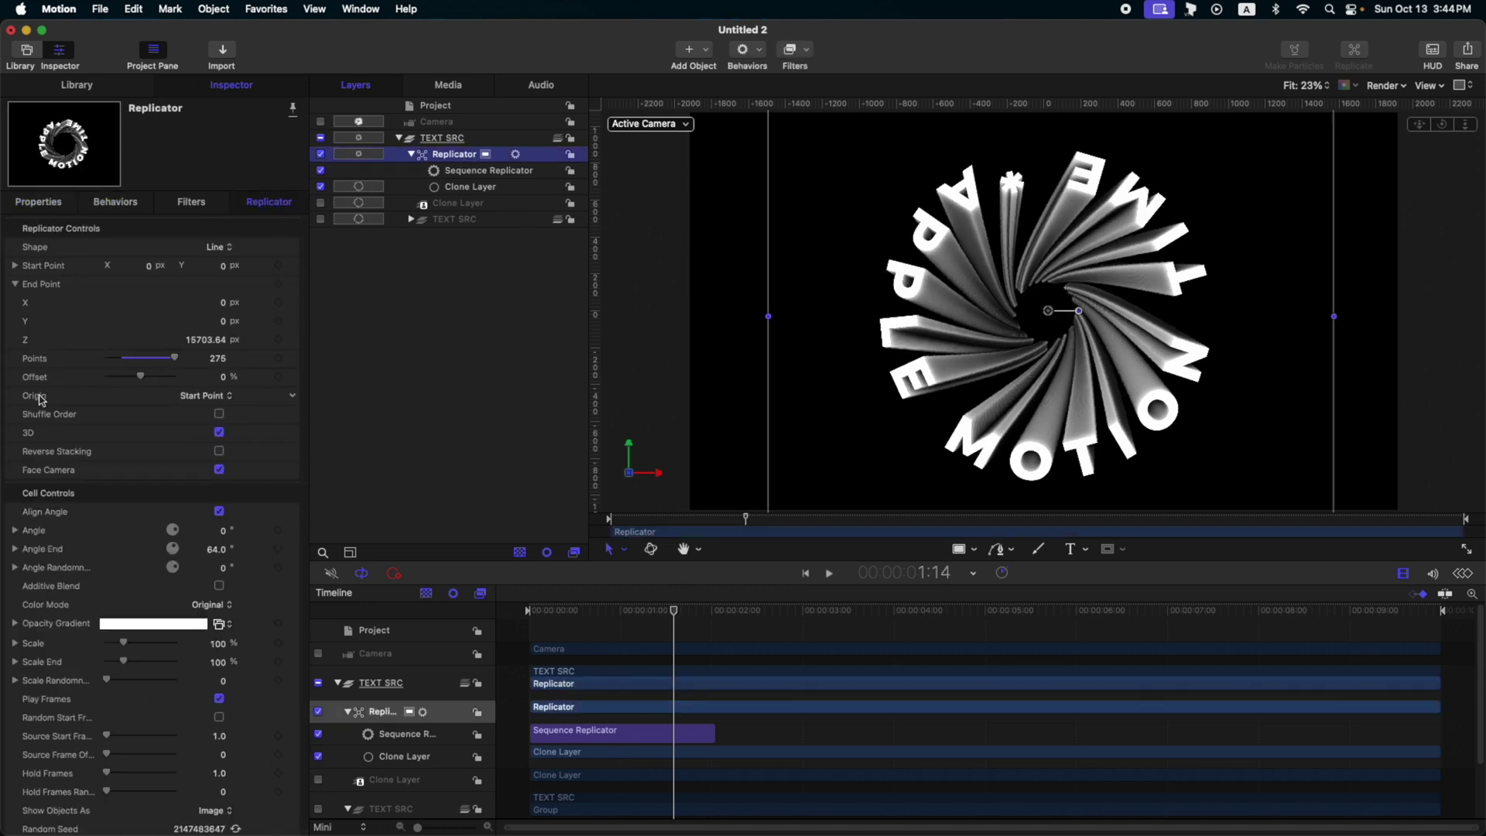
left_click(180, 402)
left_click(199, 414)
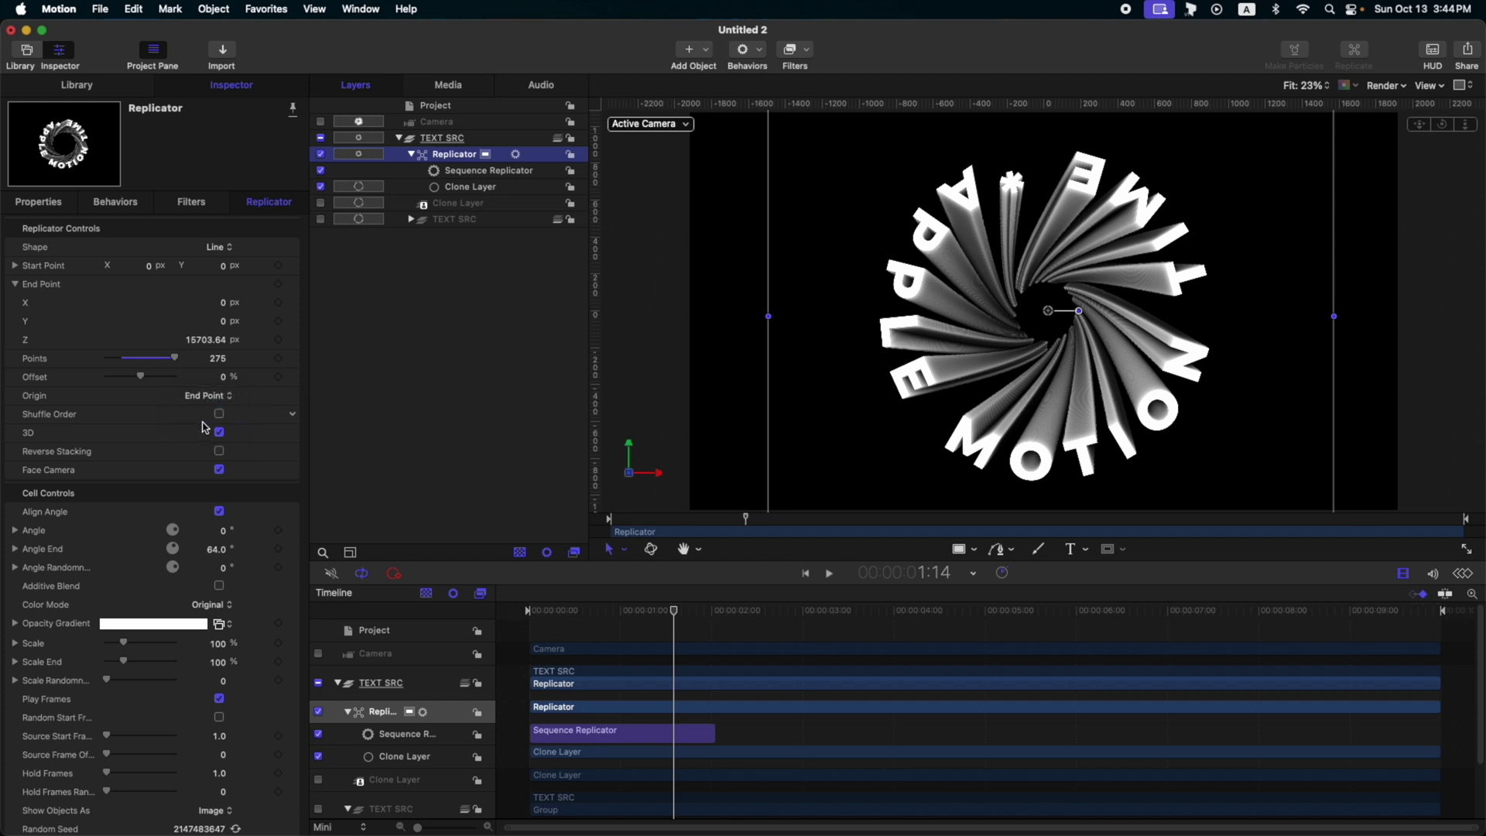
- Render a RAM preview of the End Point animation from the start and play it back
key("Home")
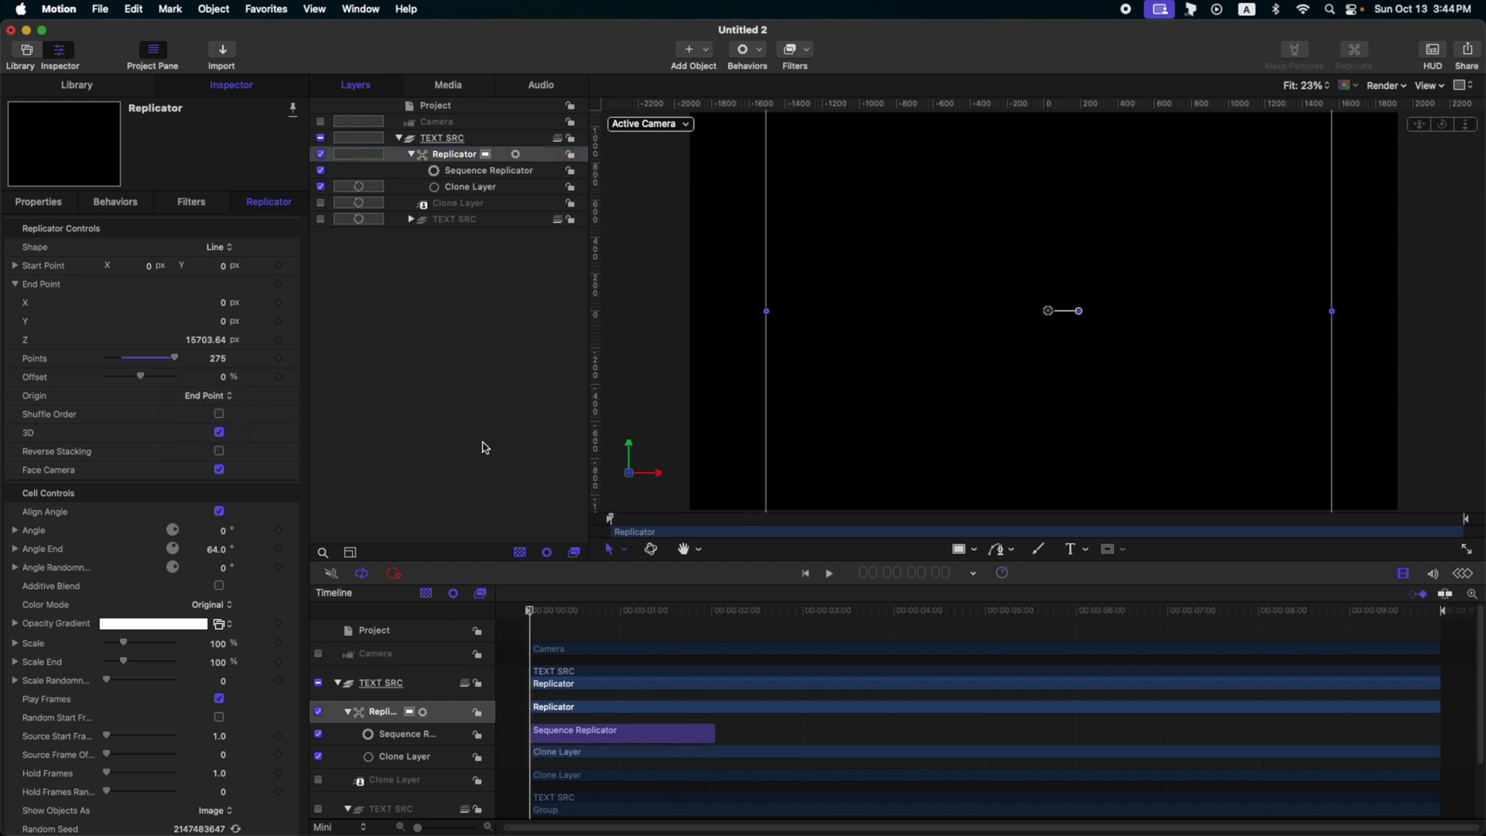
key("super+r")
left_click(485, 448)
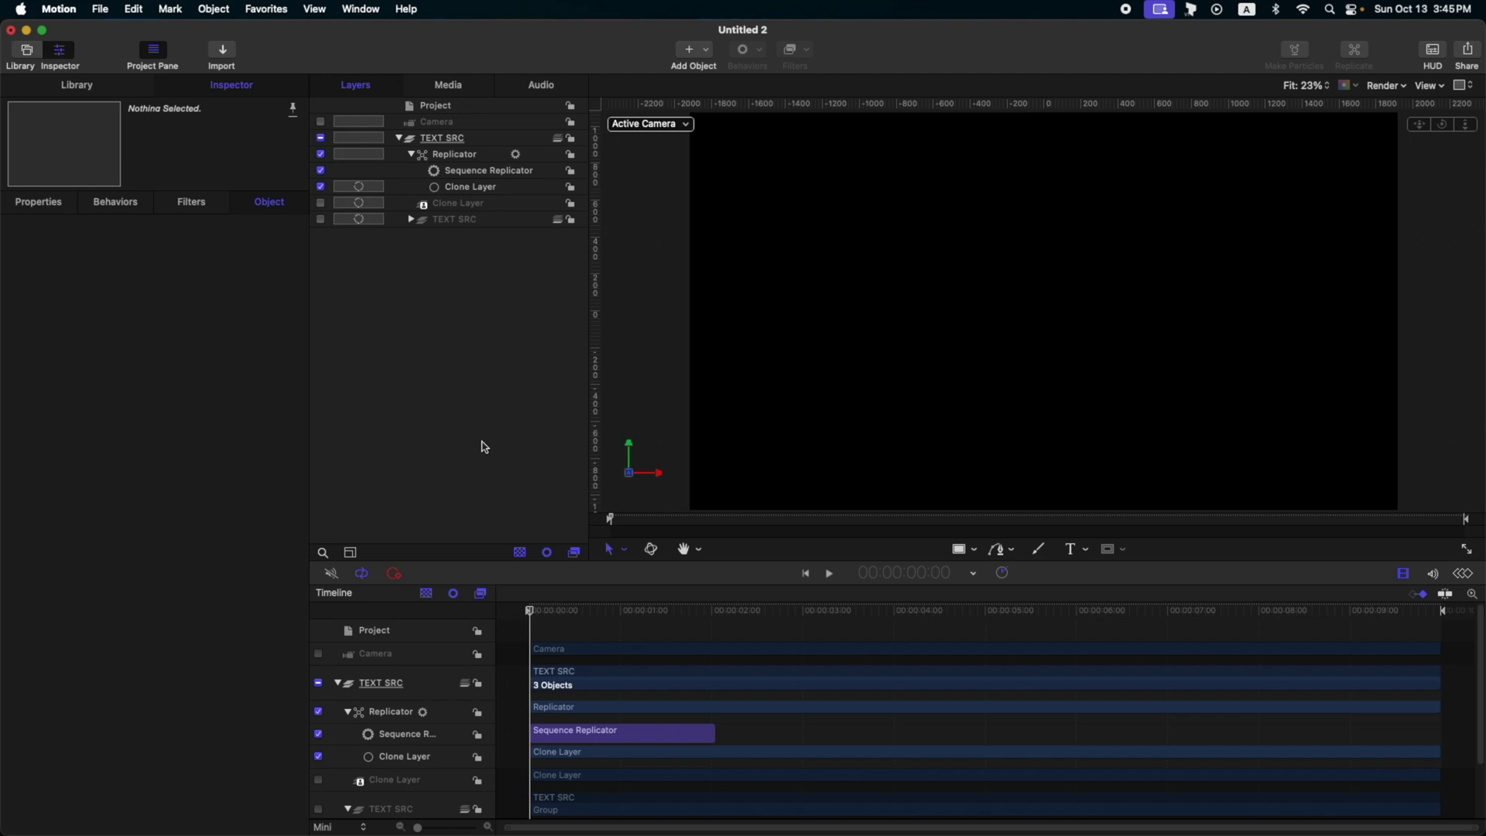
key("space")
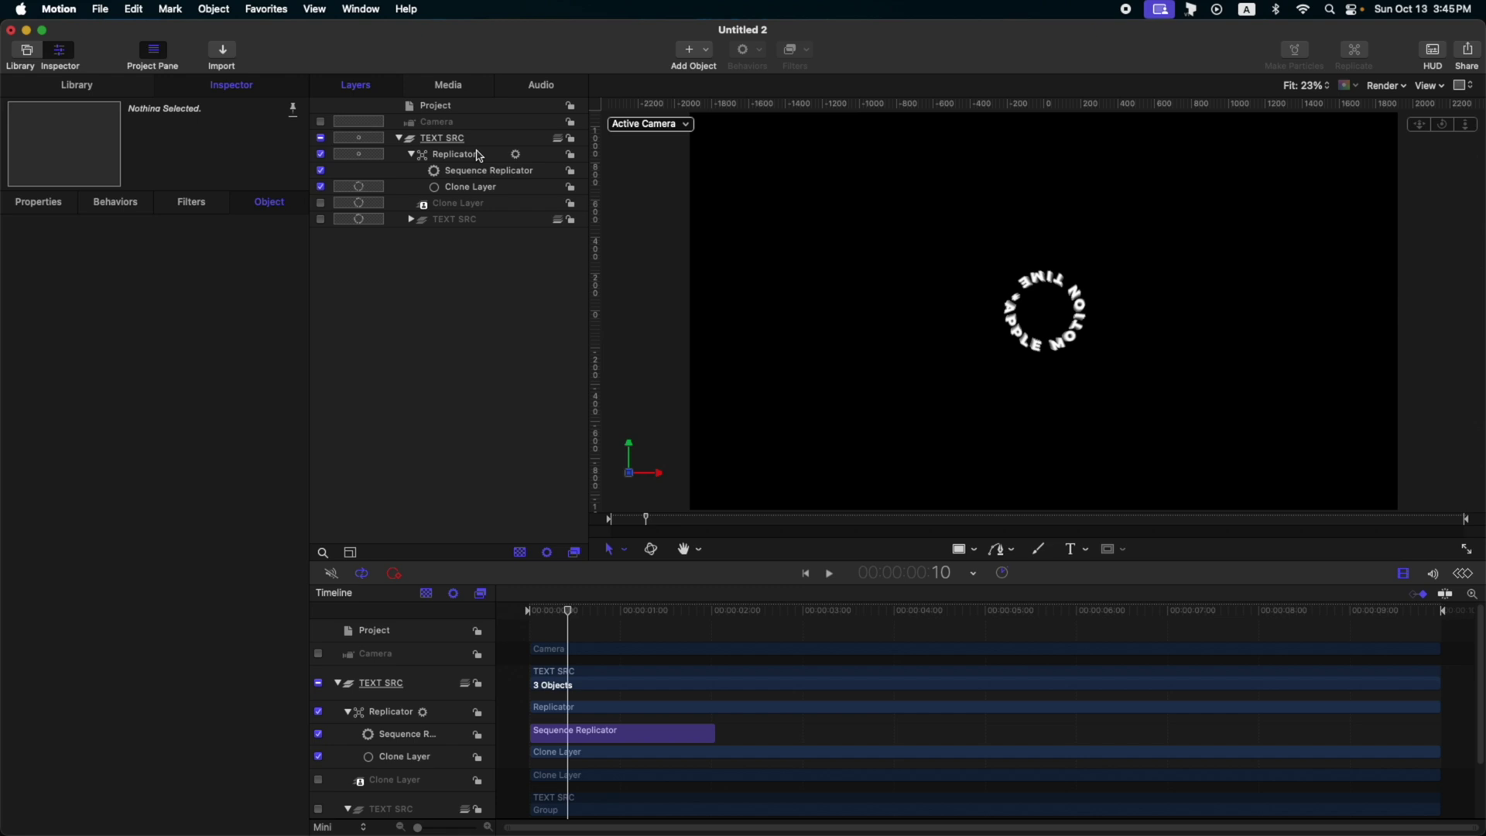
- Undo the replicator, clone and spin group work back to the single circular APPLE MOTION TIME * text layer
left_click(479, 155)
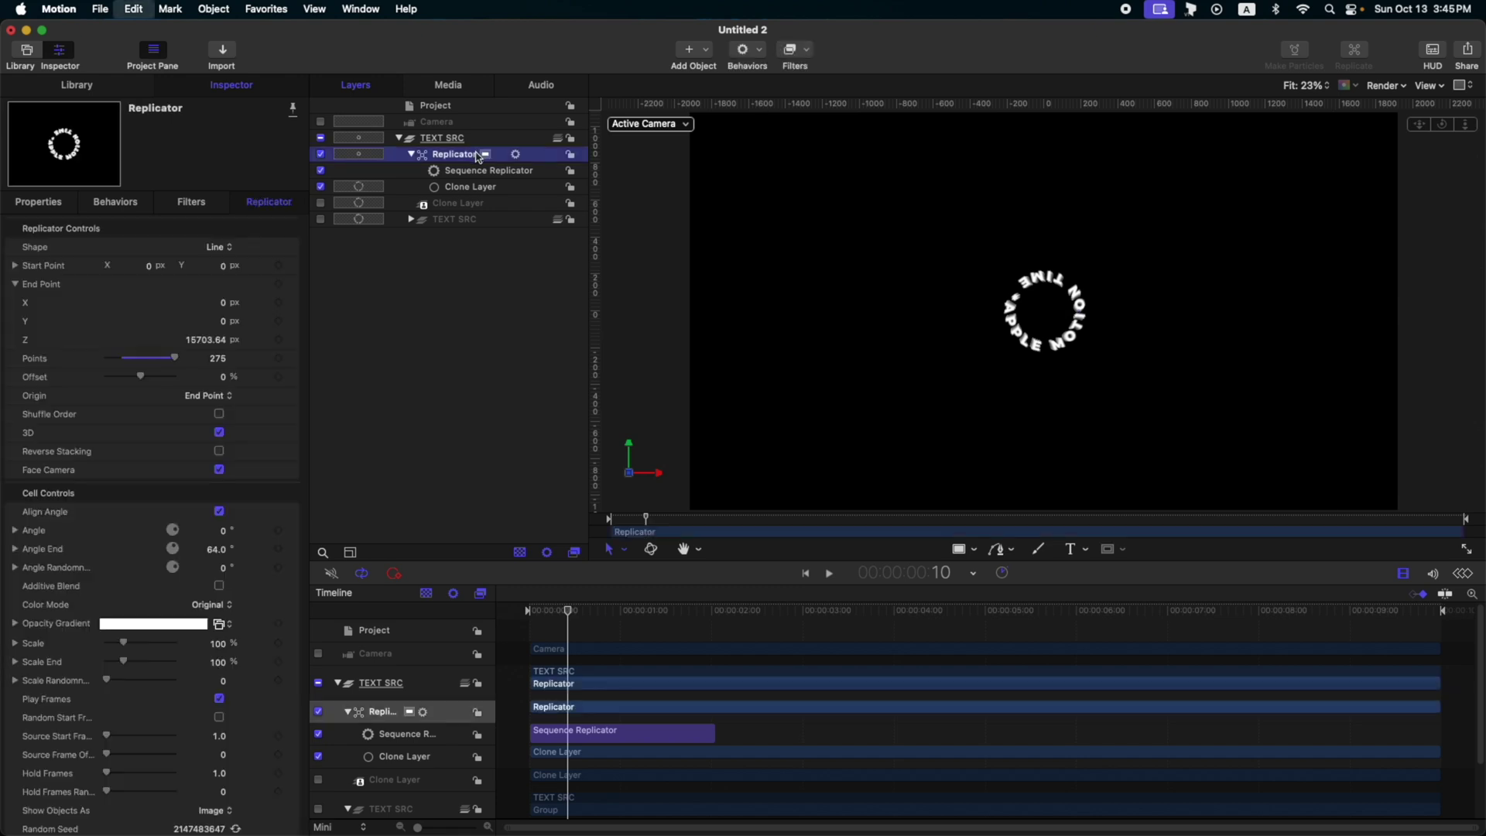
key("super+z")
key("super+z")
left_click(468, 171)
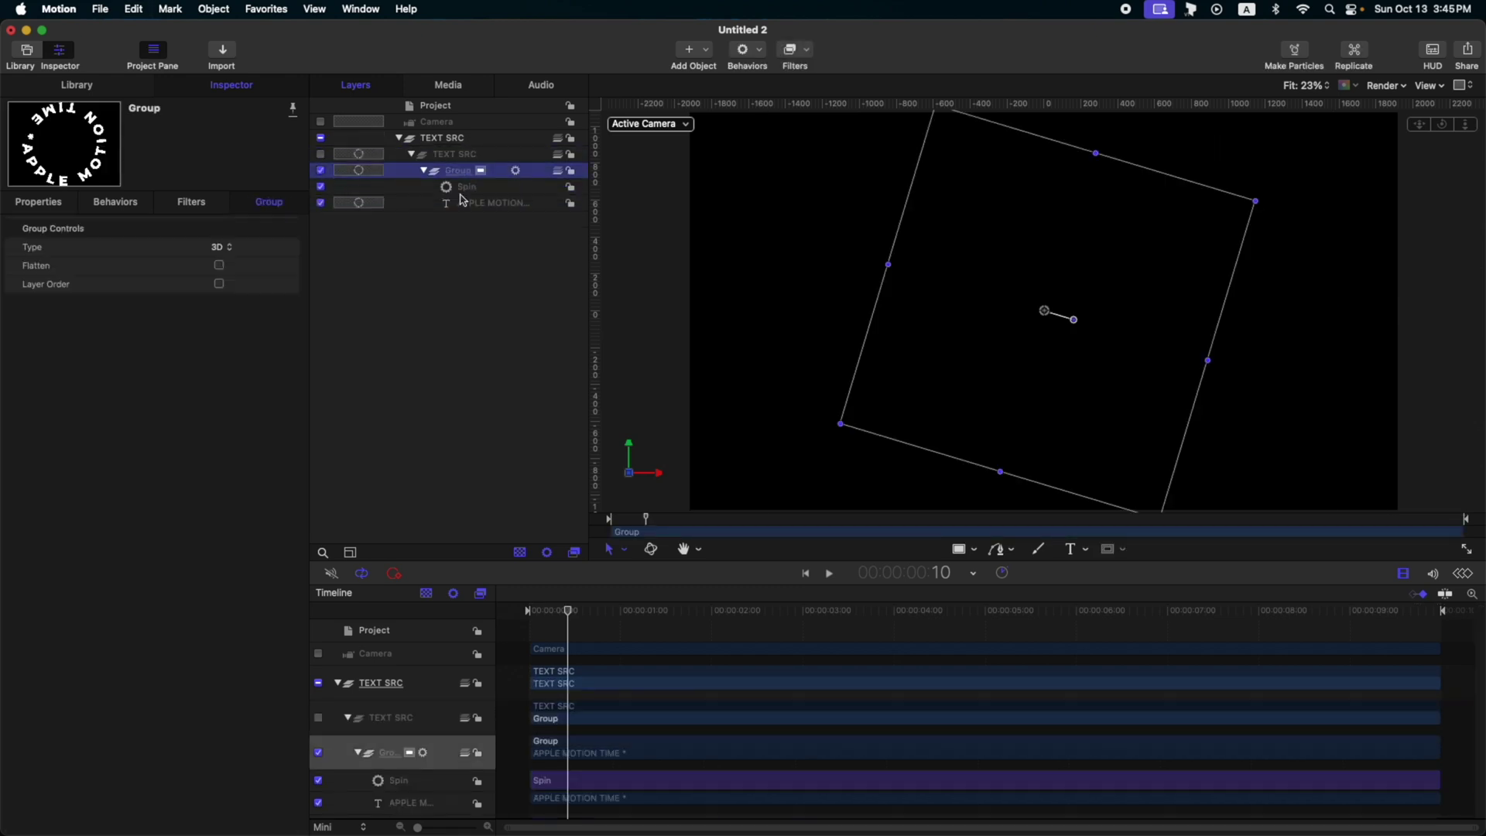
left_click(526, 203)
key("super+a")
left_click(523, 204)
key("super+a")
key("super+z")
key("super+z")
key("super+z")
key("super+shift+a")
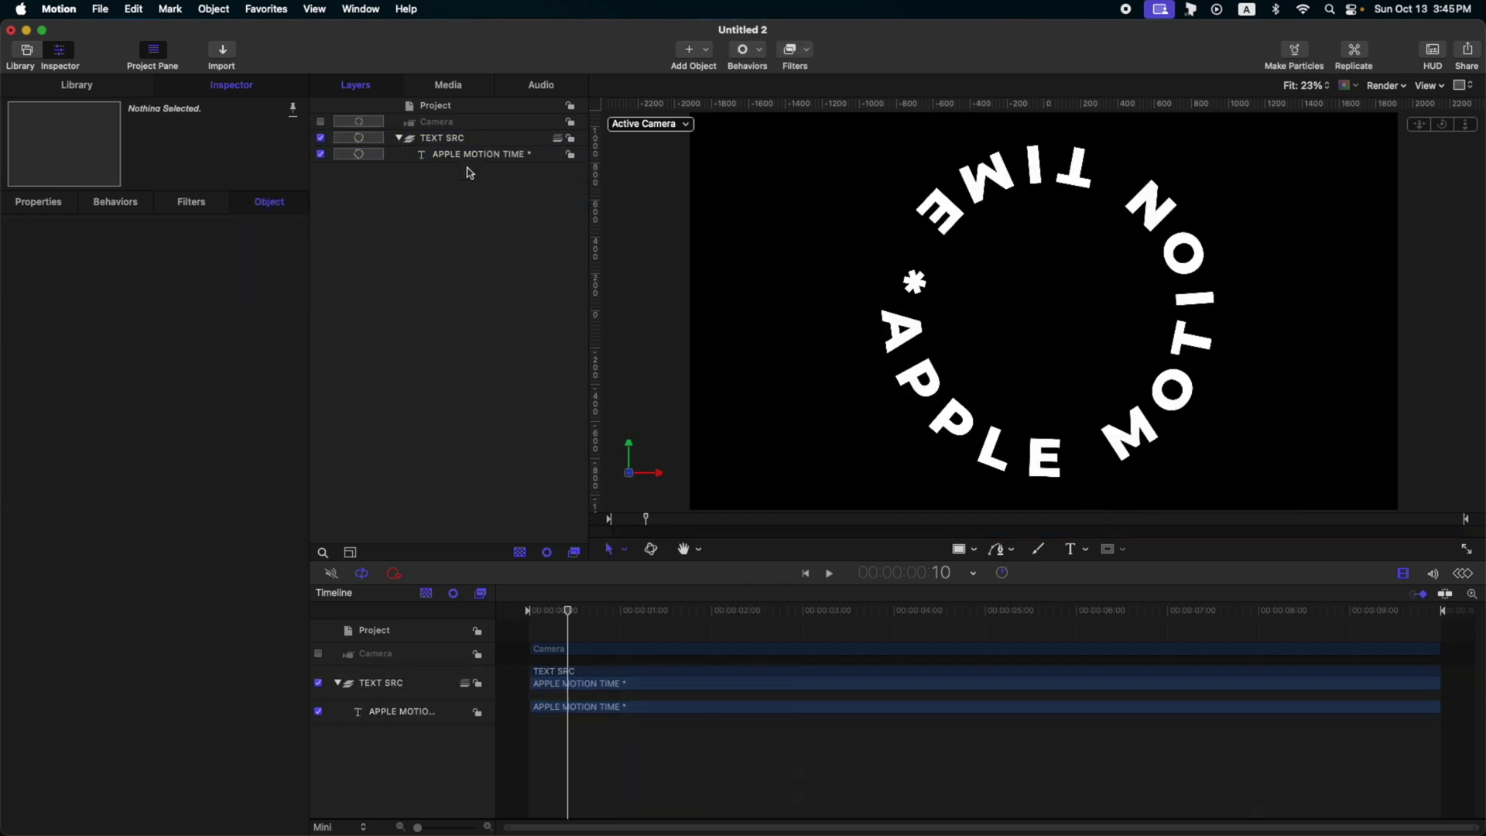
- Set the APPLE MOTION TIME * text's layout method to Type and reset its tracking to the default
left_click(465, 157)
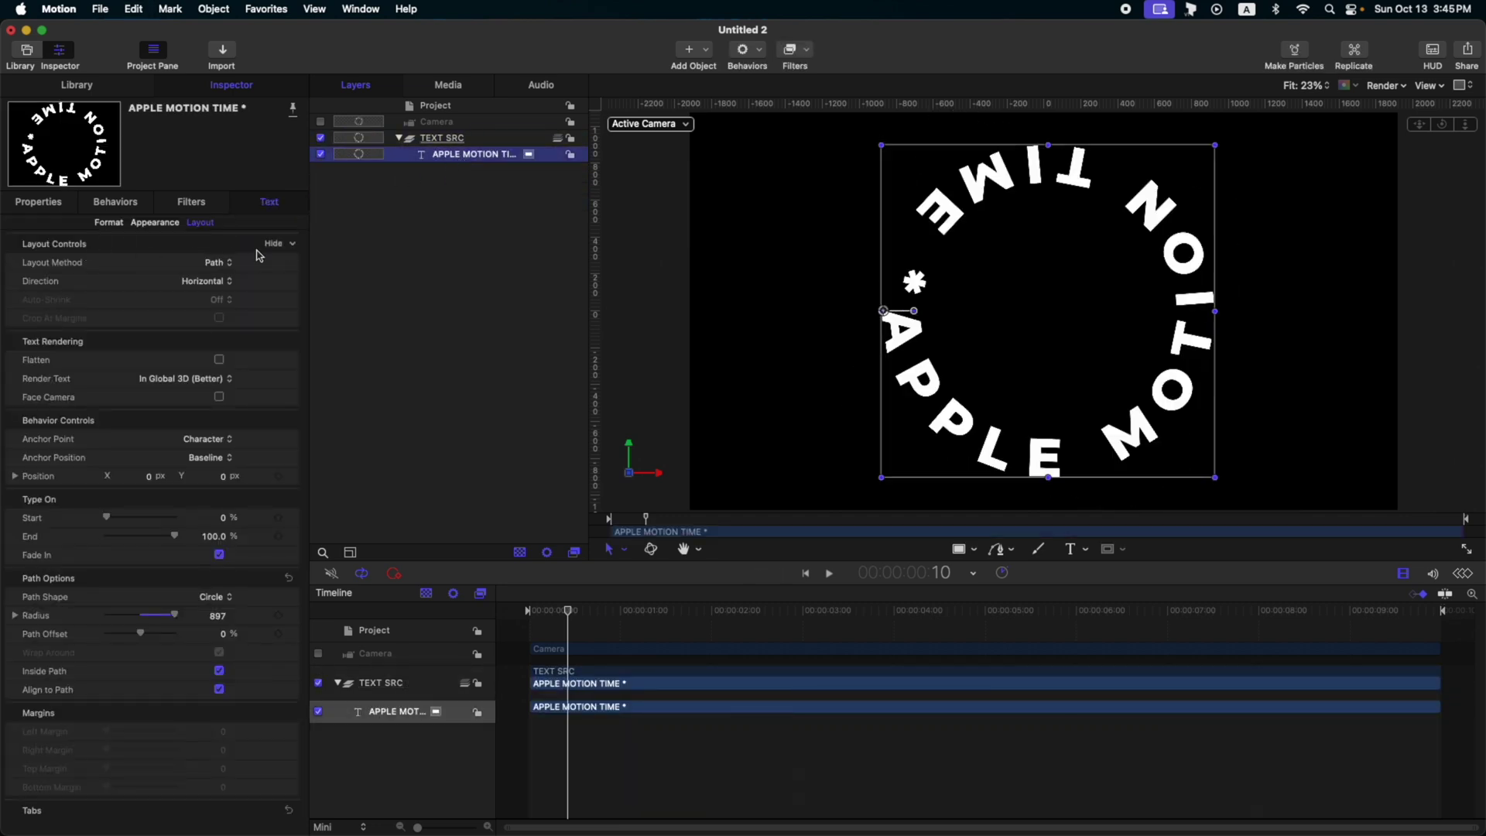
left_click(213, 266)
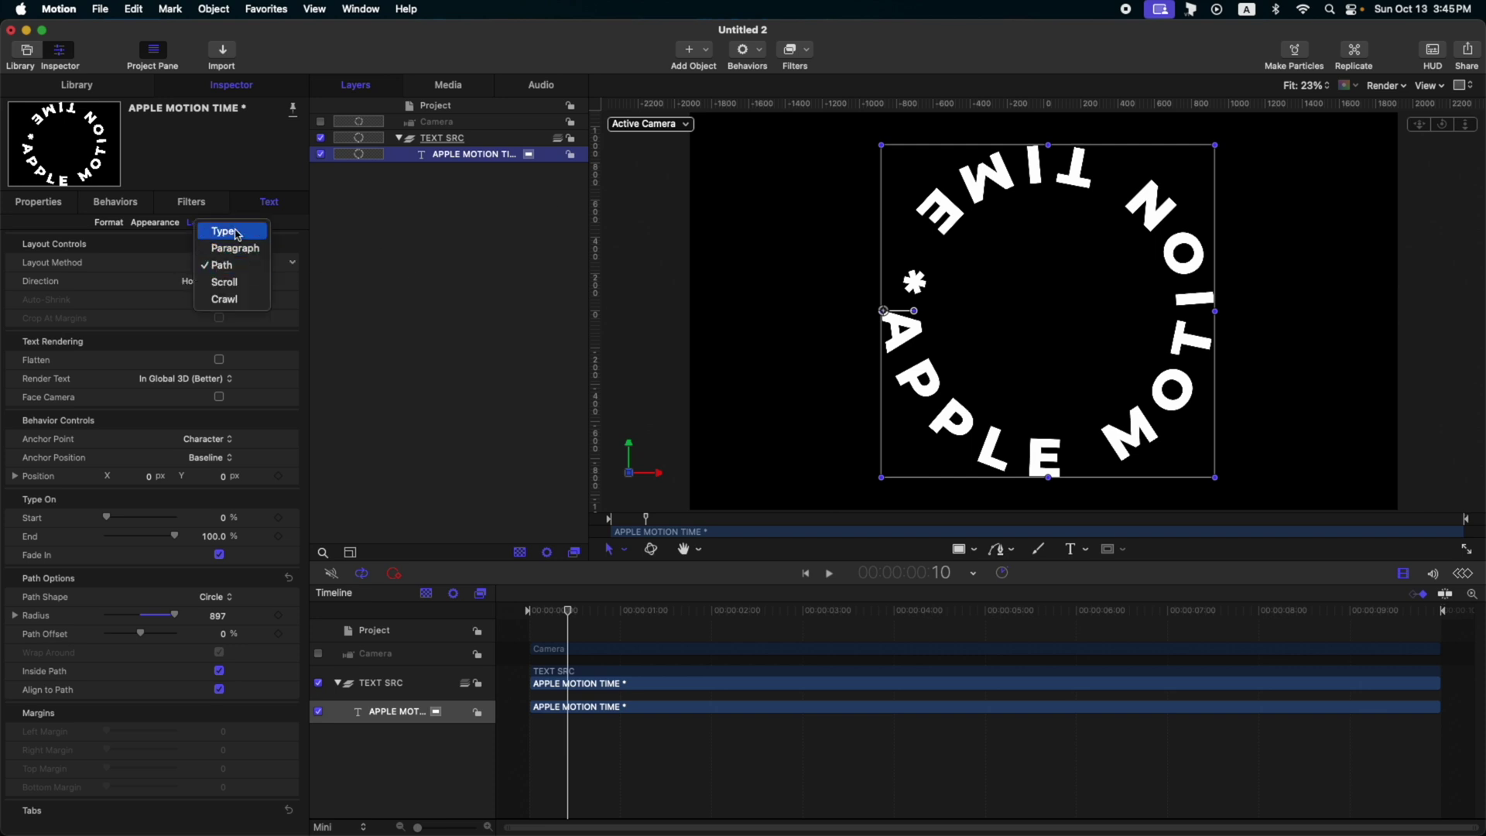
left_click(237, 233)
left_click(108, 224)
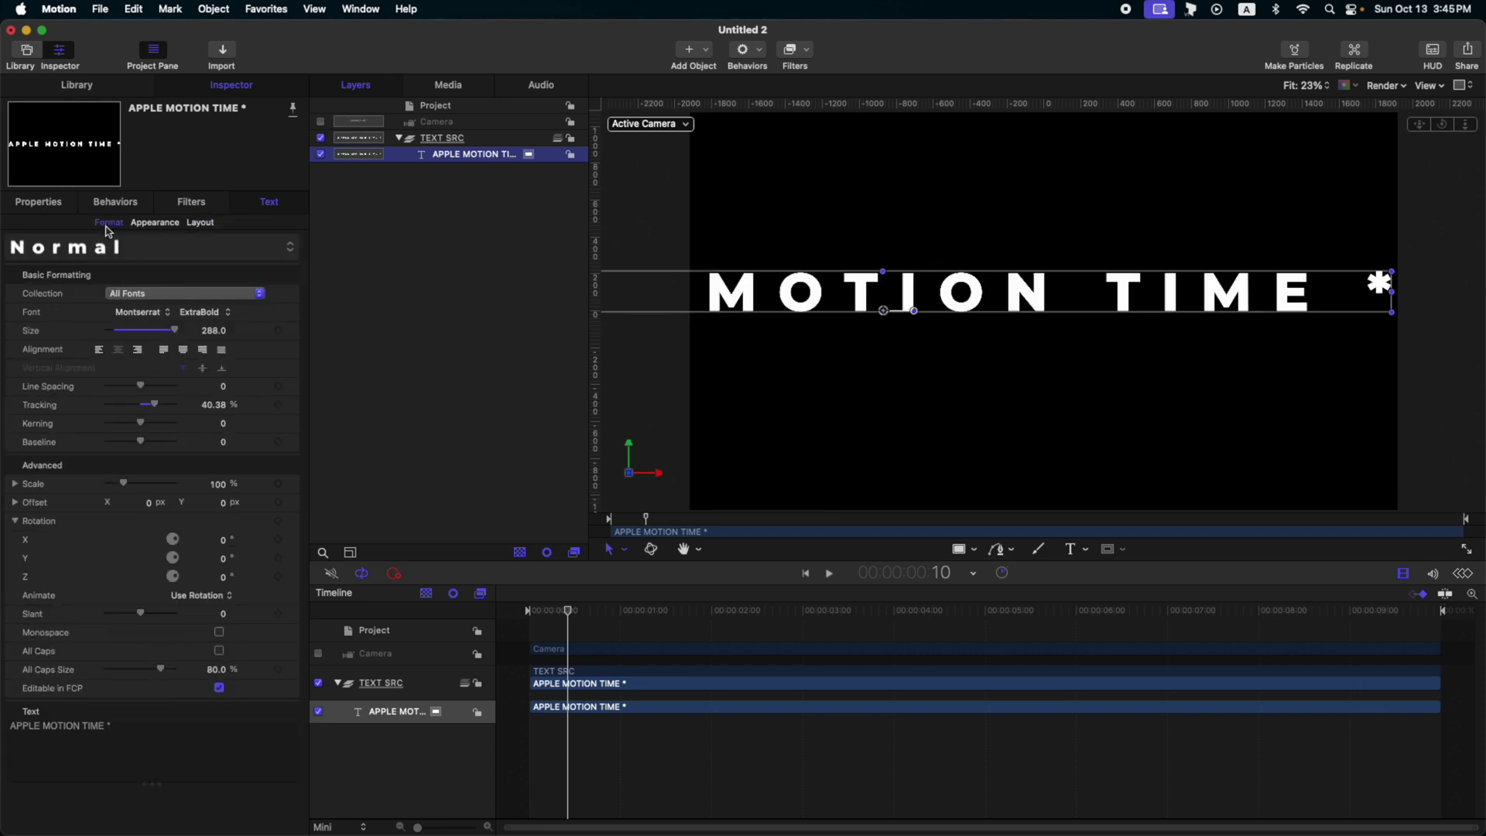
left_click(295, 407)
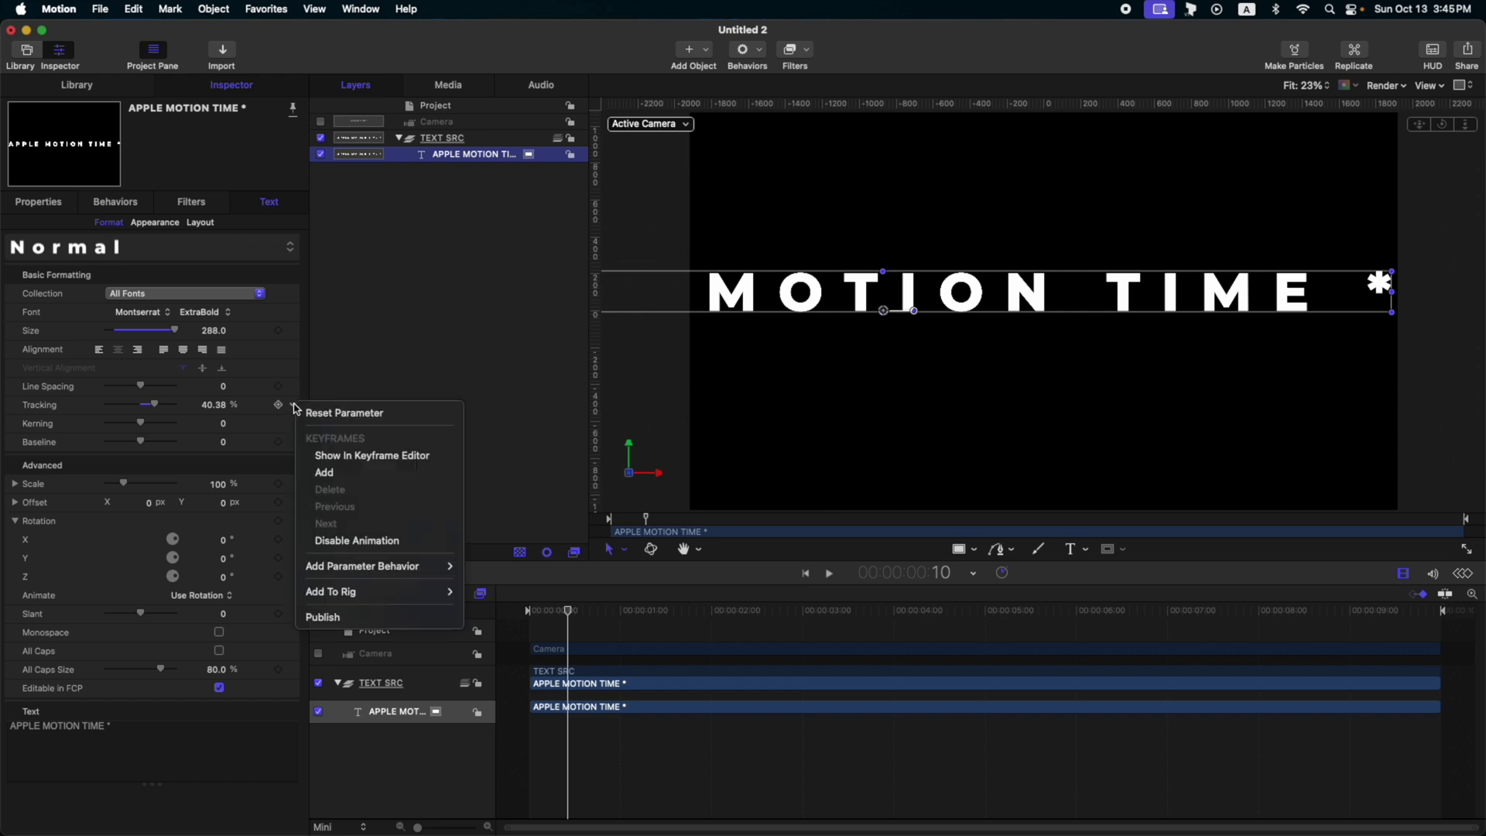
left_click(324, 415)
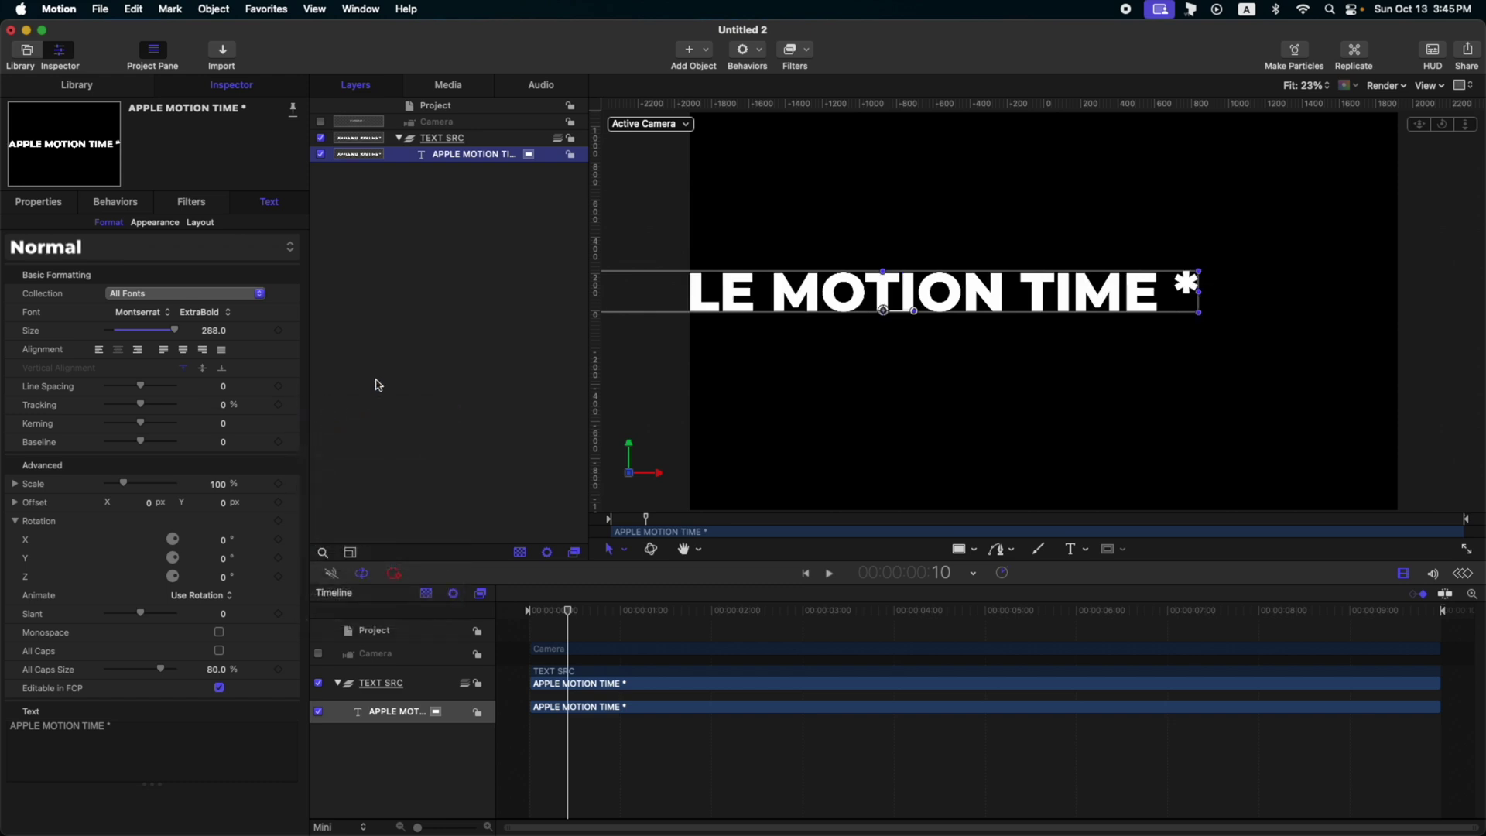
- Reset the text layer's position to the default and display its text format settings
key("F1")
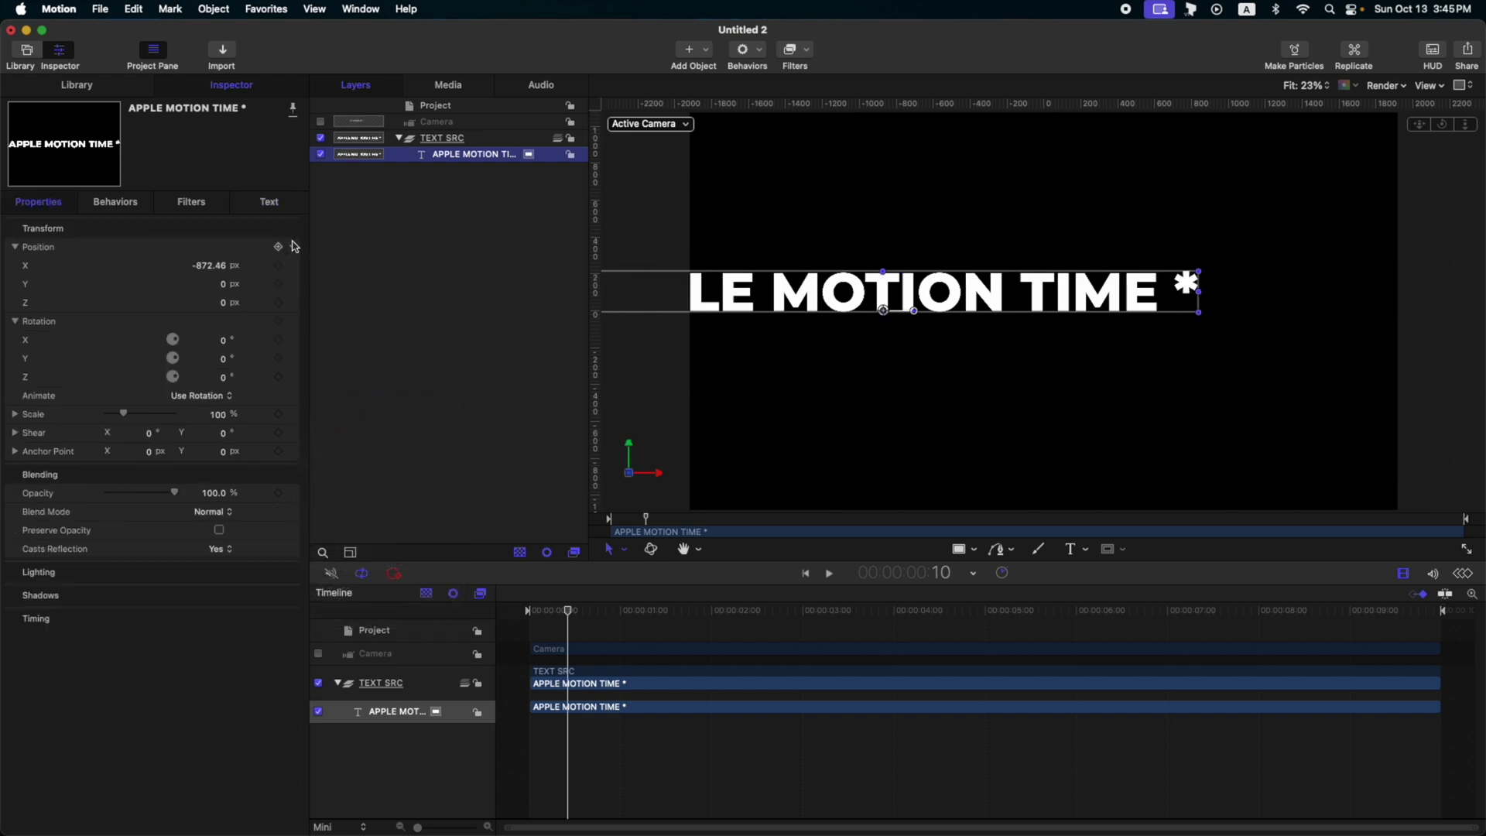
left_click(292, 240)
left_click(311, 241)
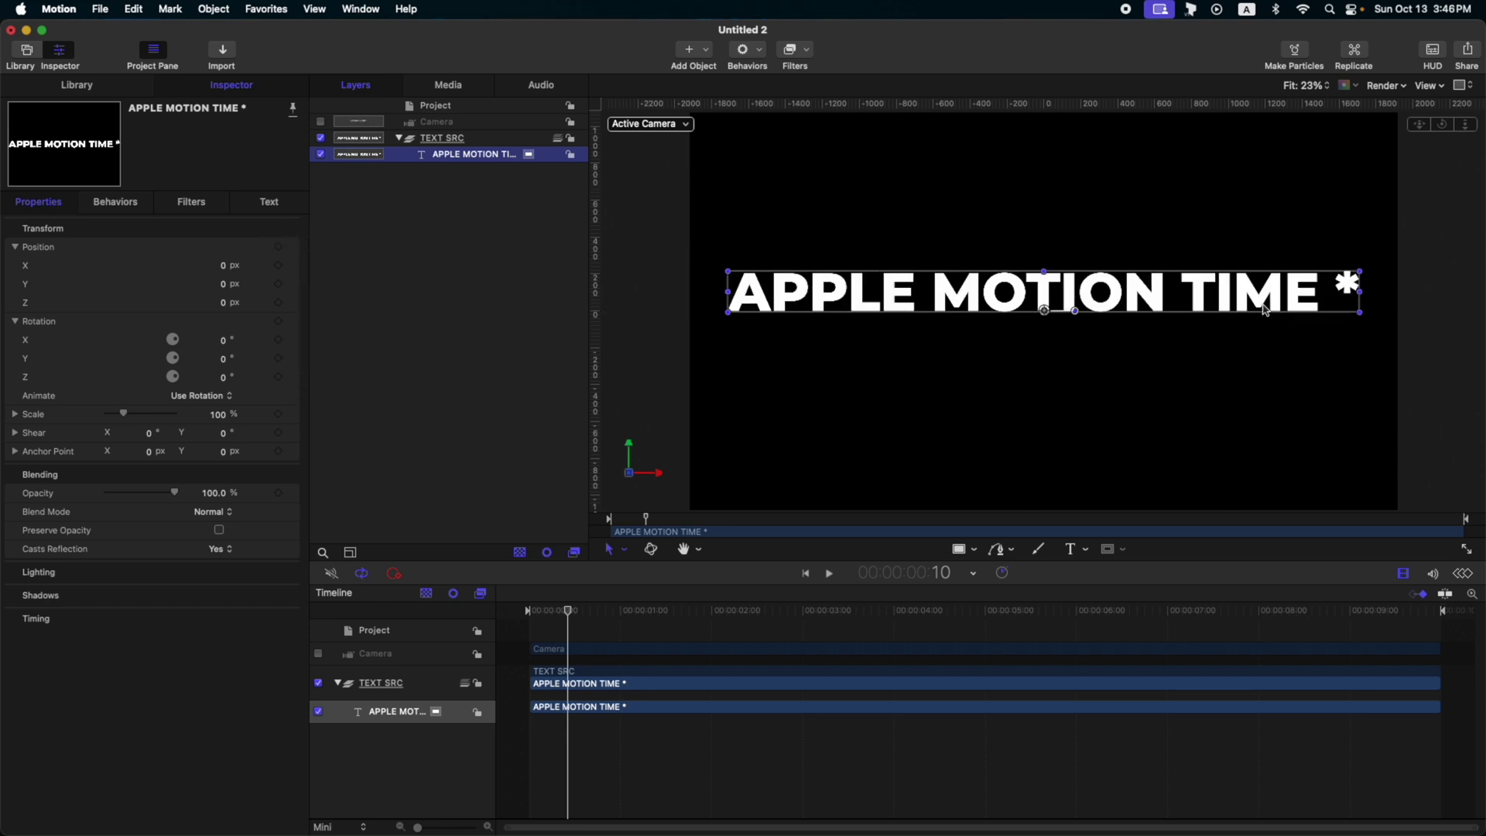
key("F4")
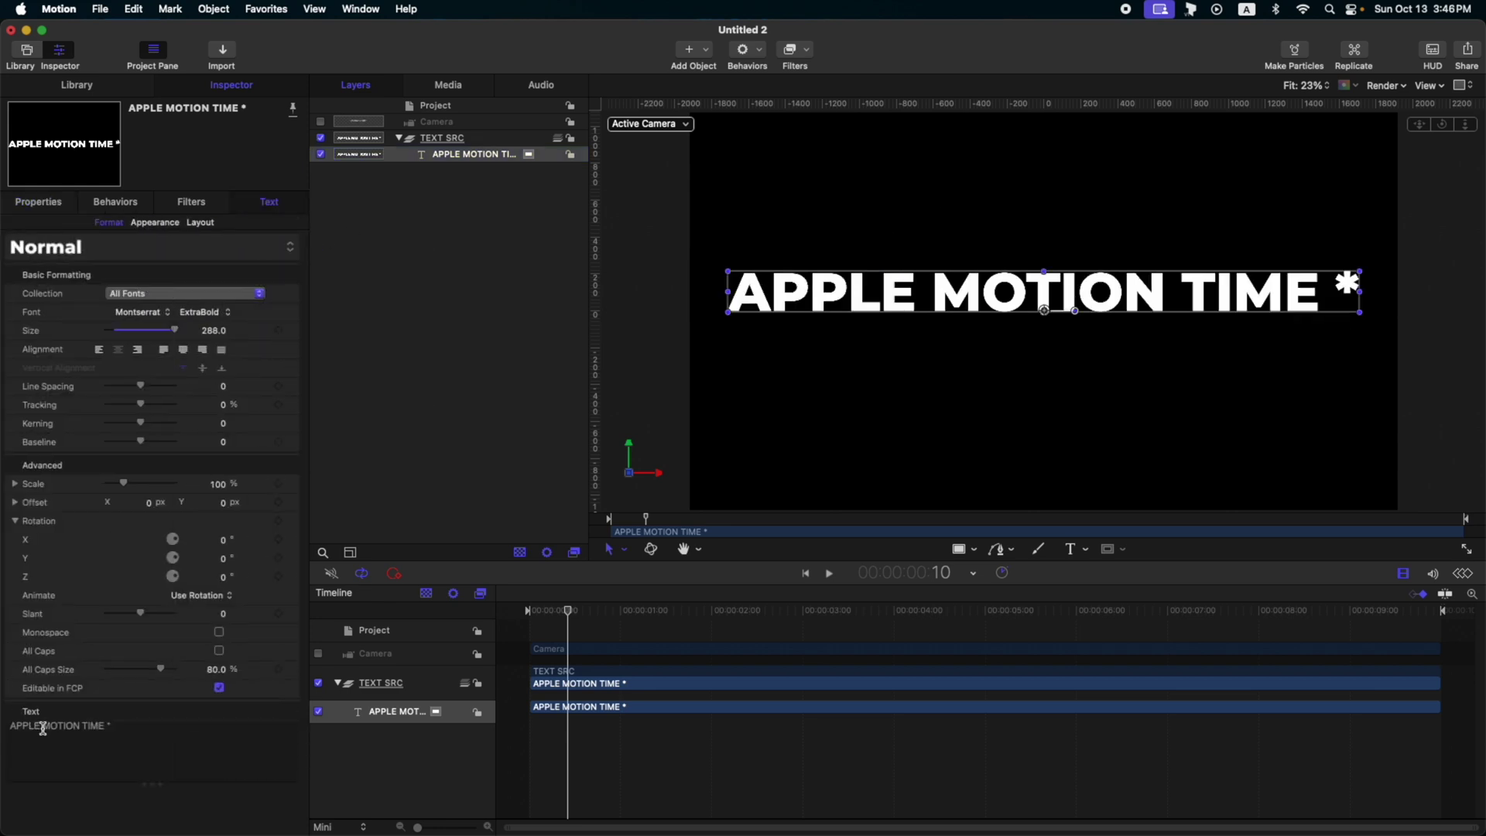
- Shorten the text to MOTION TIME and delete the camera, with TEXT SRC as a 2D fixed-resolution group
left_click(442, 137)
left_click(463, 123)
key("Delete")
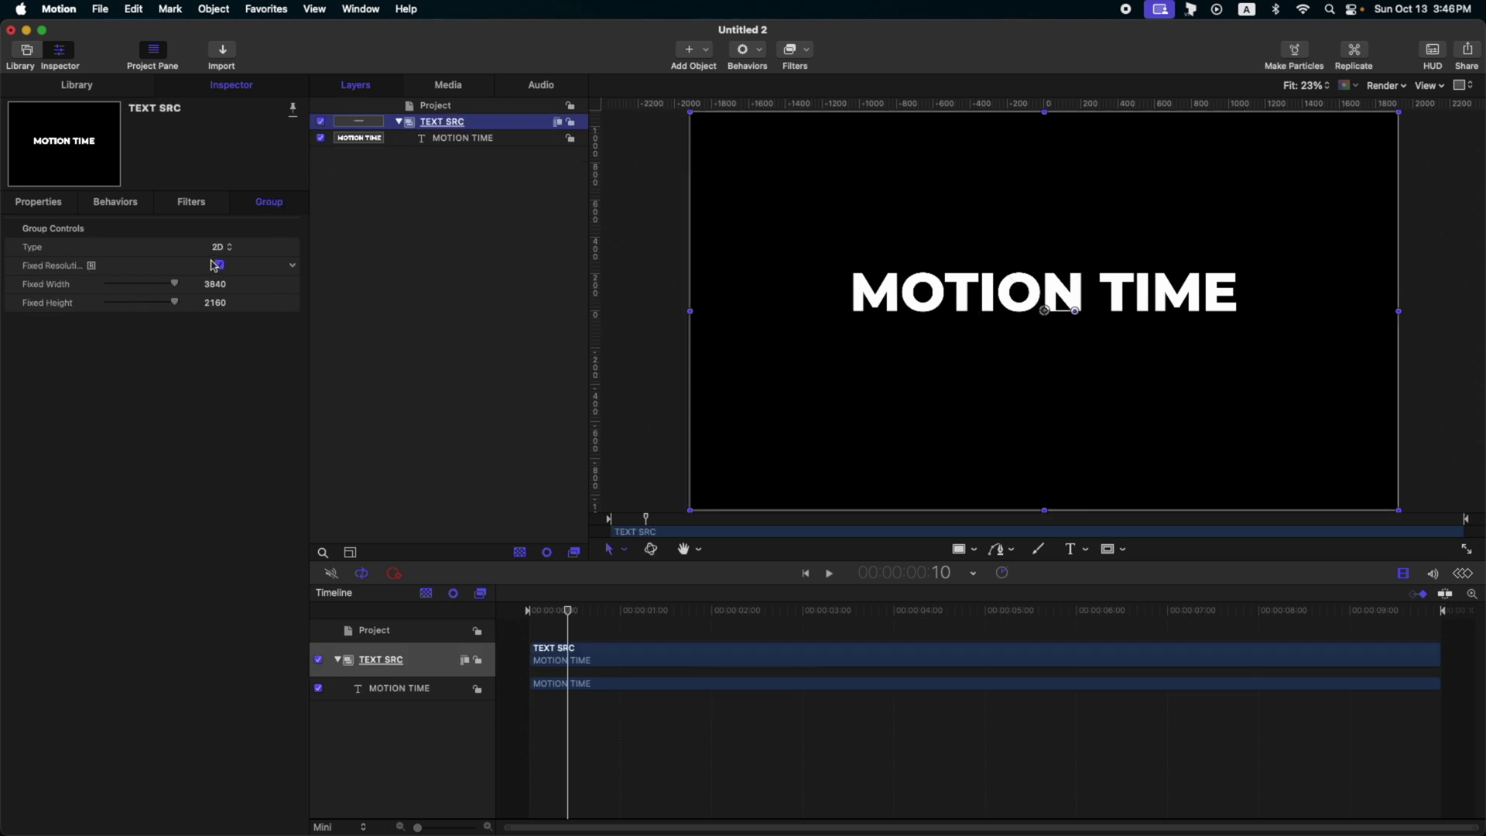
- Add the Scrape distortion filter to the TEXT SRC group and set its rotation to 180°
left_click(795, 55)
mouse_move(936, 134)
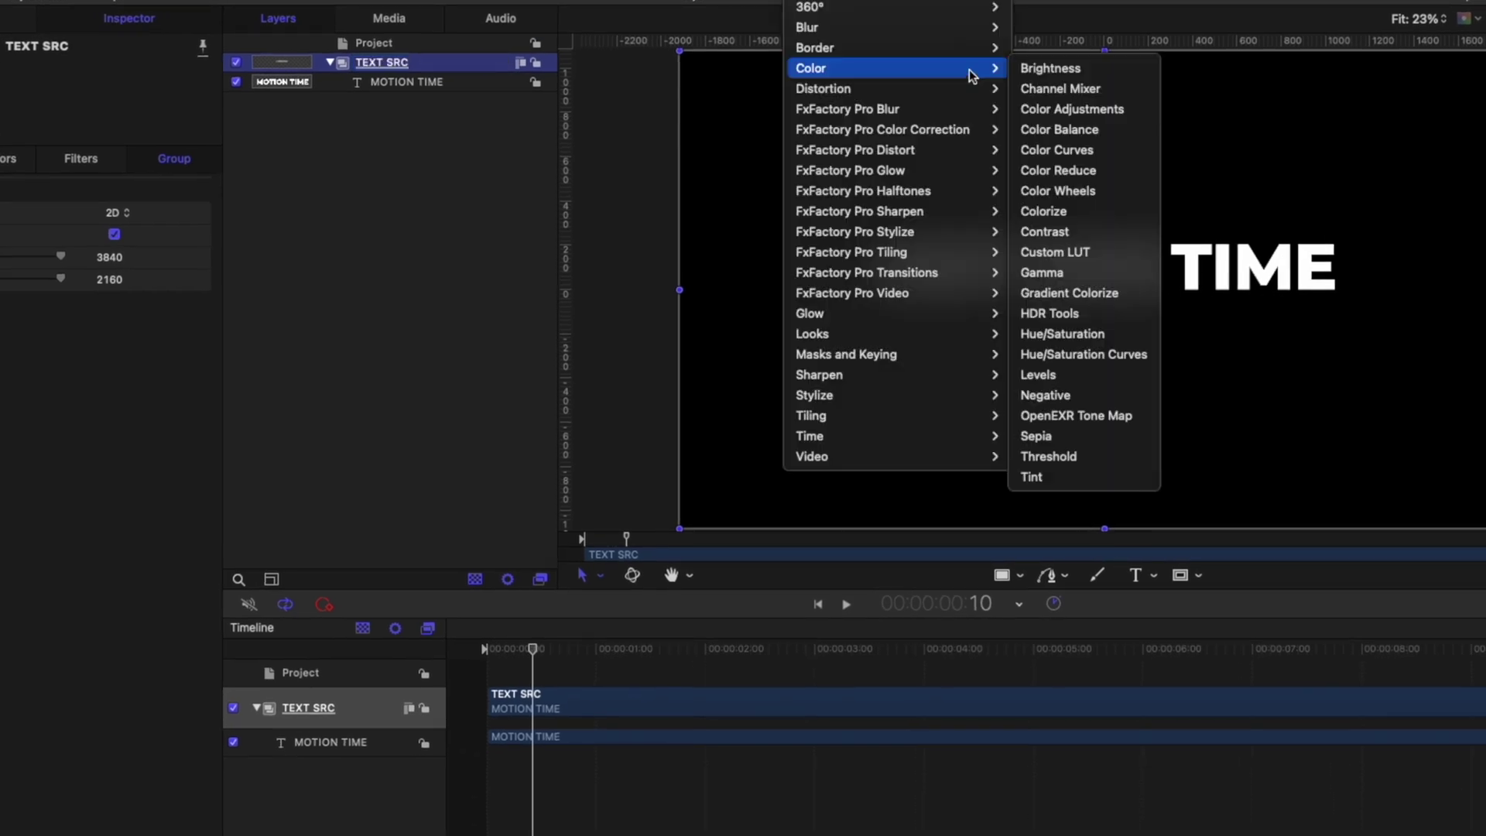
mouse_move(964, 90)
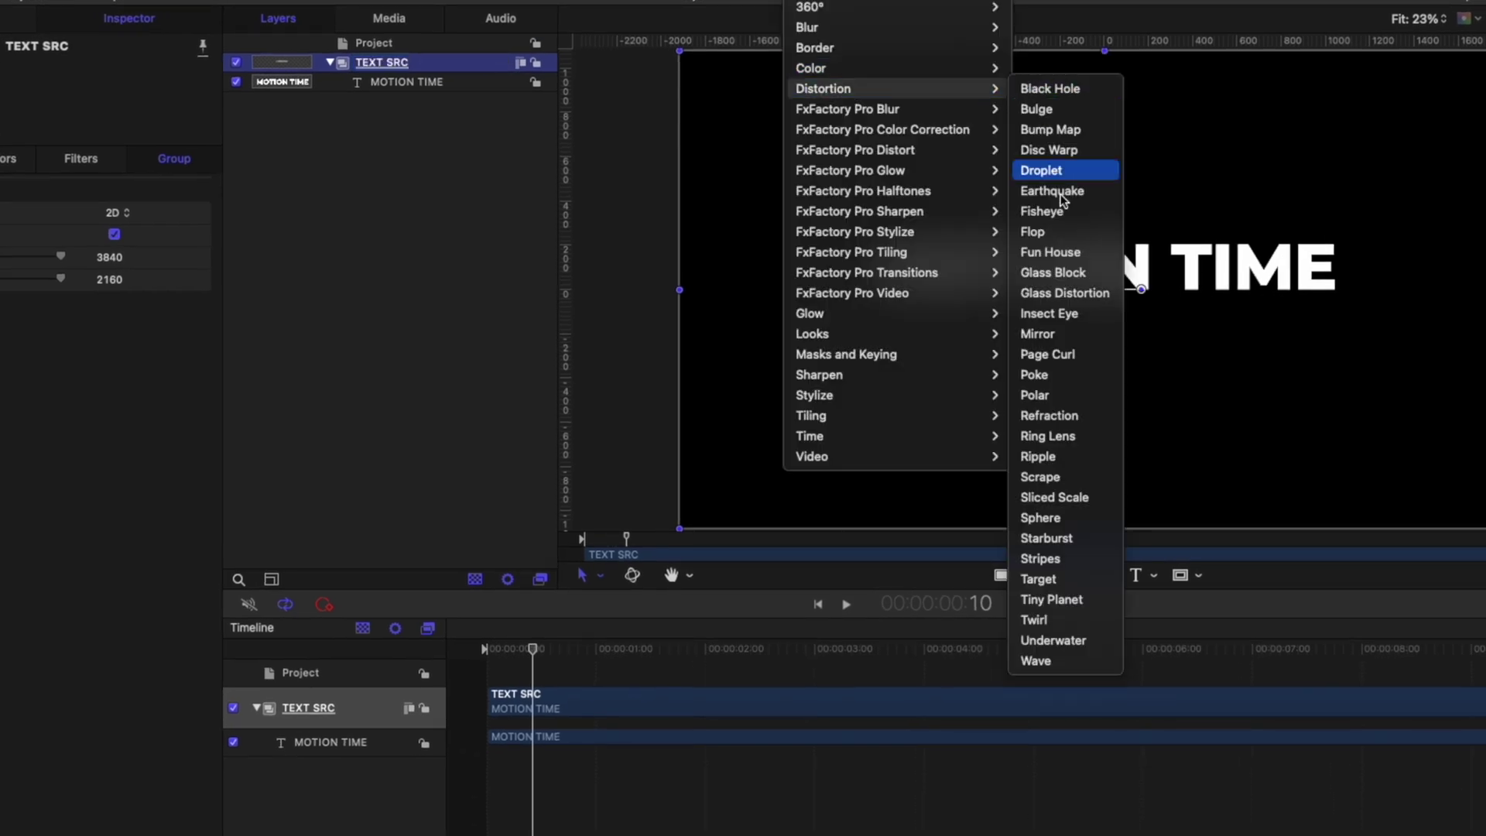
left_click(1040, 477)
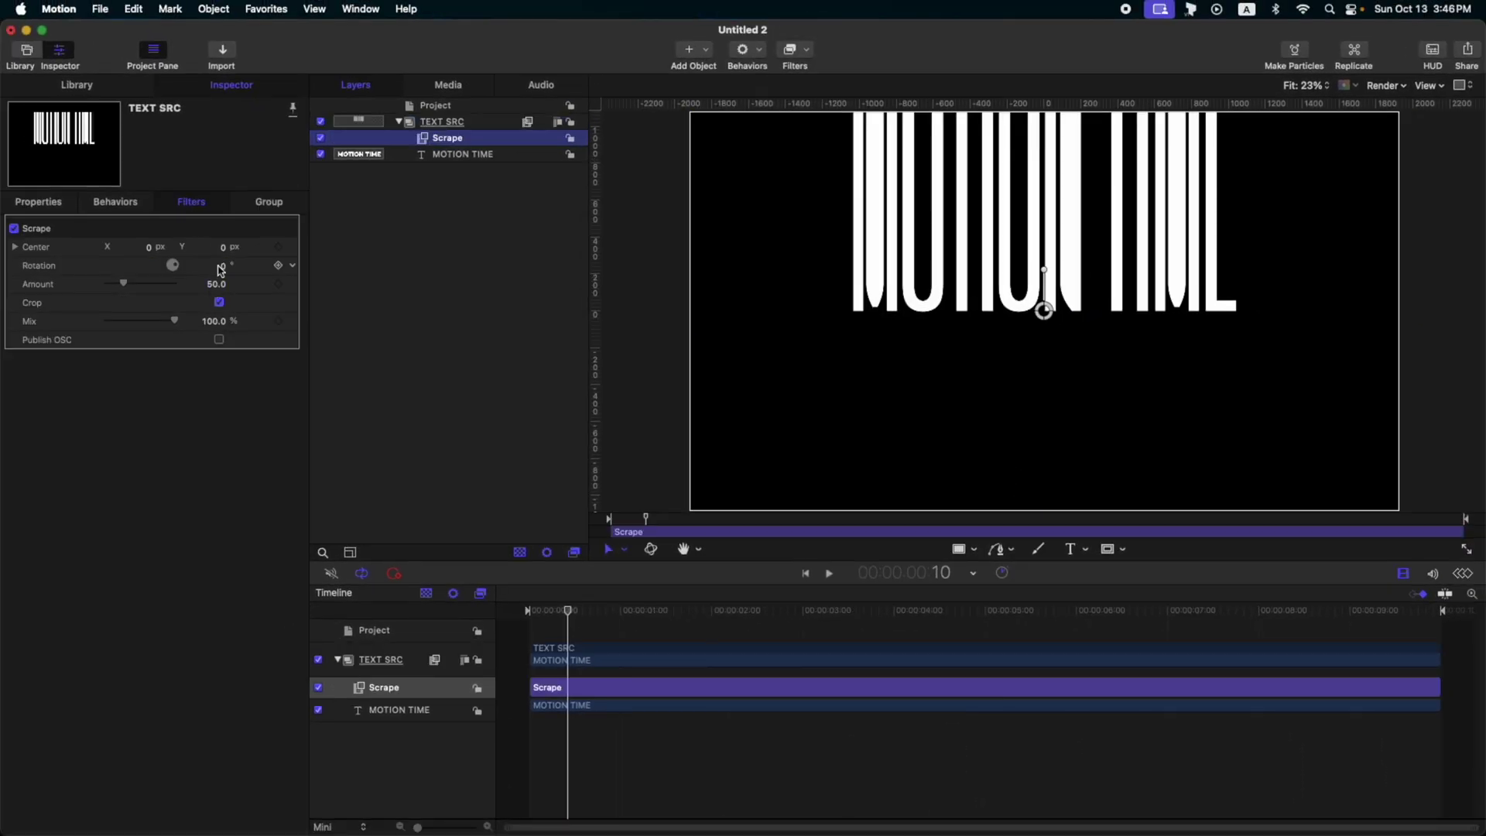
left_click_drag(221, 270, 258, 217)
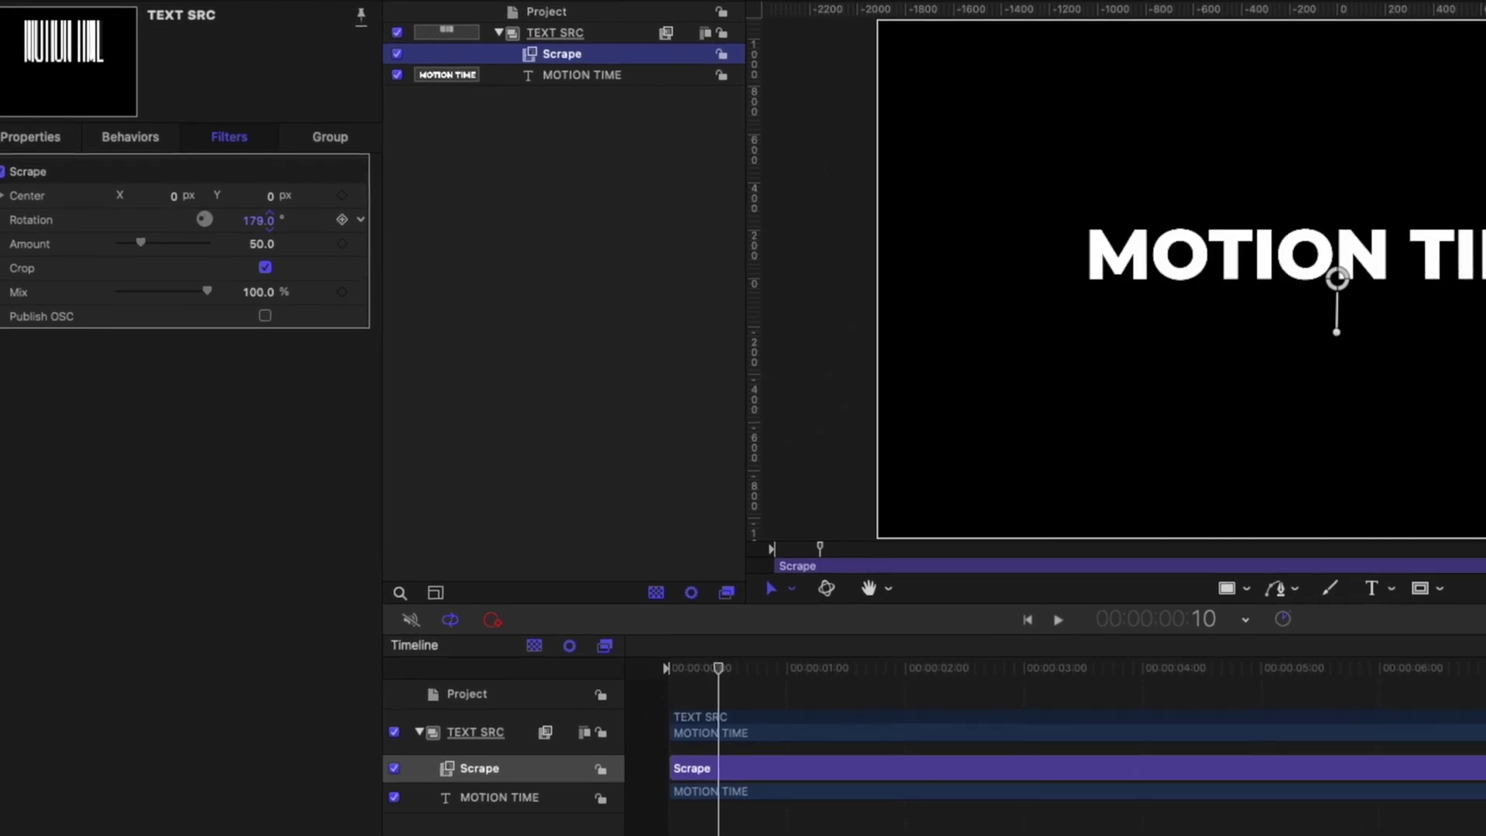
left_click(271, 222)
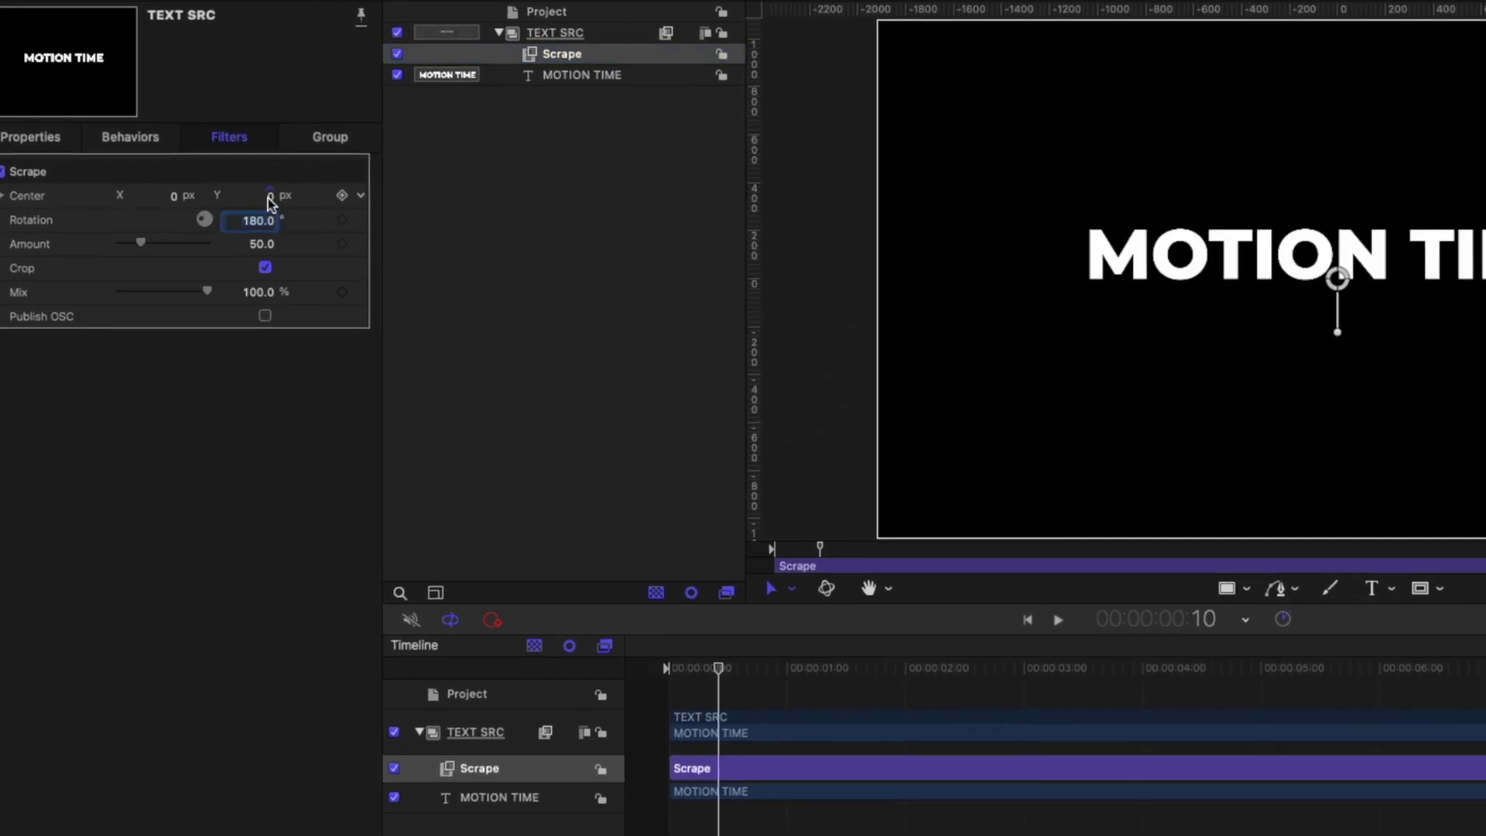
- Set the Scrape filter's center Y to 83 px, check the effect along the timeline and return to the start
left_click_drag(268, 193, 328, 193)
left_click(650, 666)
left_click(747, 667)
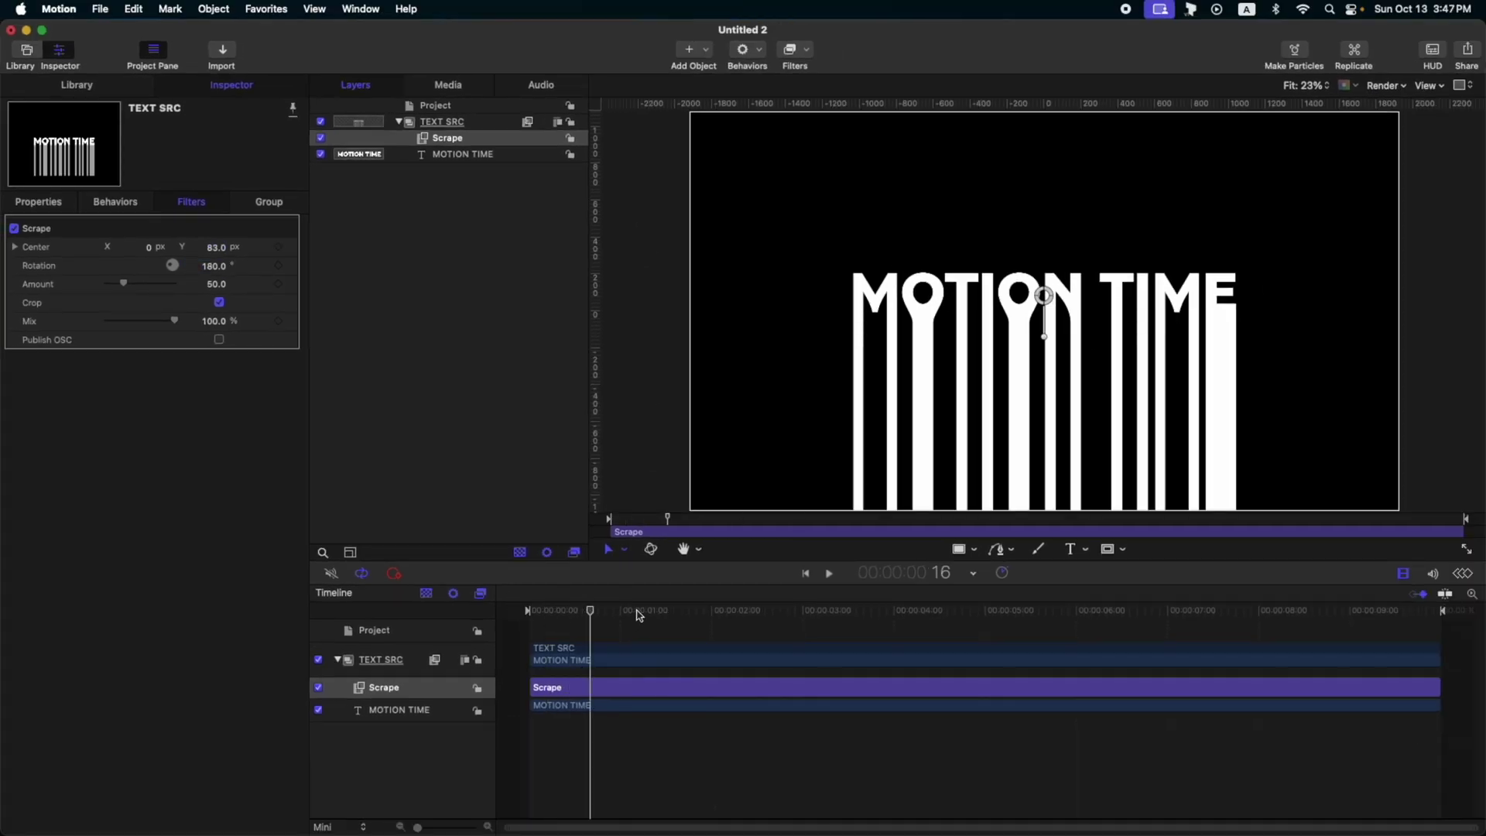
left_click_drag(639, 612, 1365, 612)
key("Home")
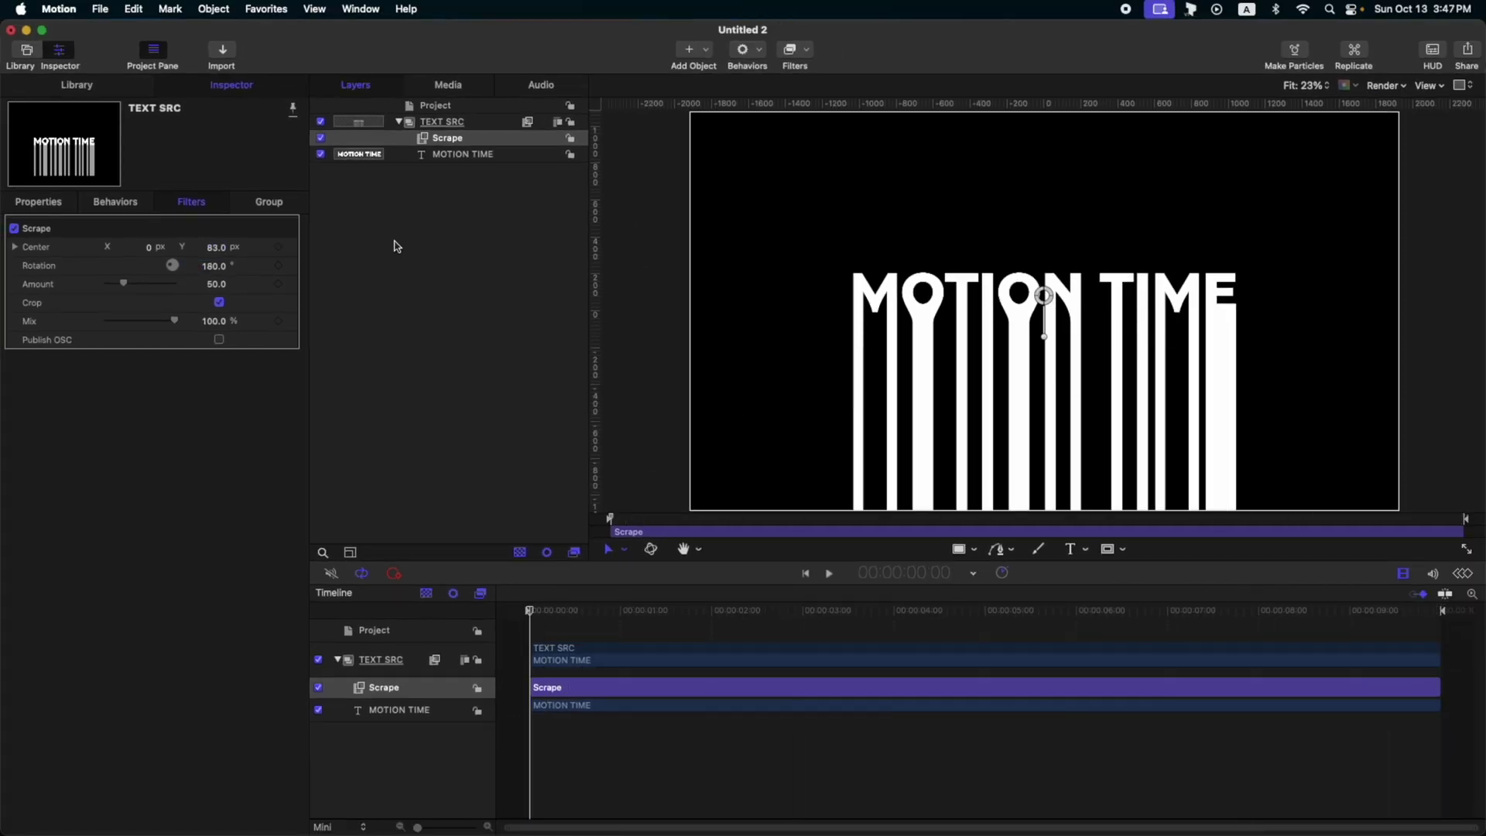
- Add the Bump Map distortion filter to the TEXT SRC group
left_click(468, 123)
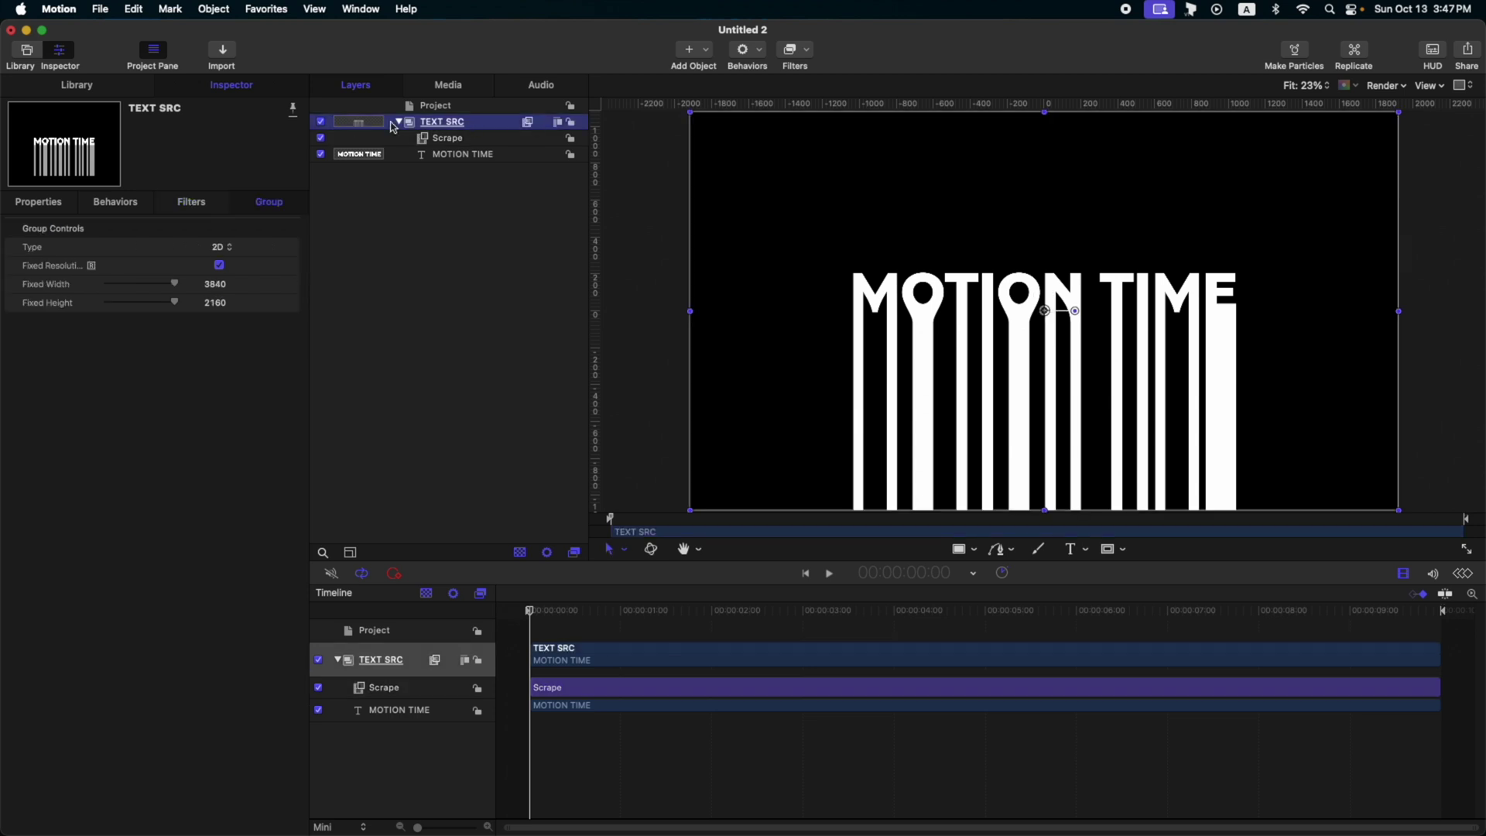
left_click(794, 55)
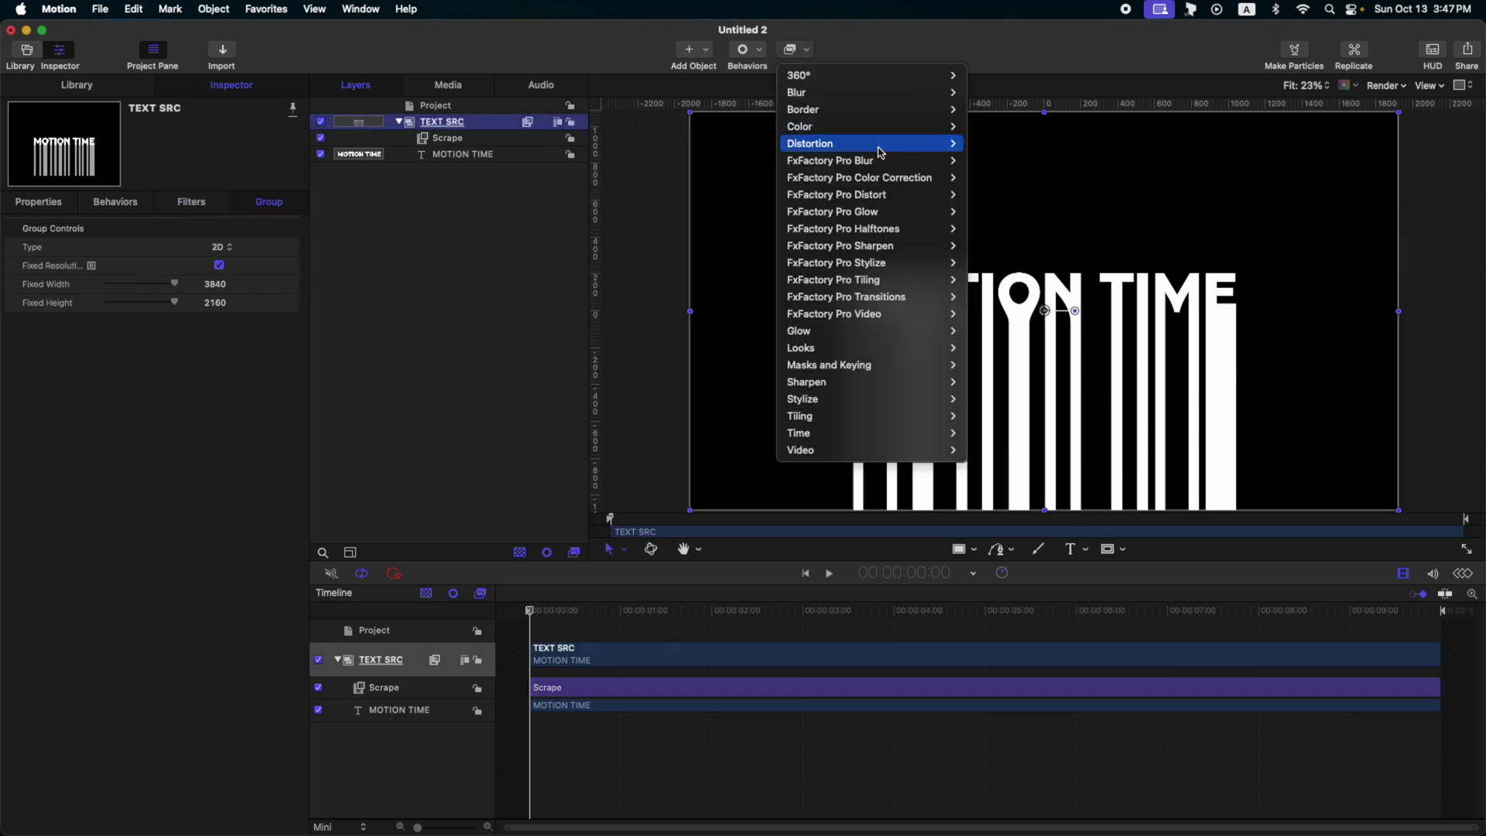
mouse_move(881, 144)
left_click(1016, 187)
- Switch the Bump Map controls to Horizontal and Vertical Scale and set the vertical scale to 0
left_click(213, 285)
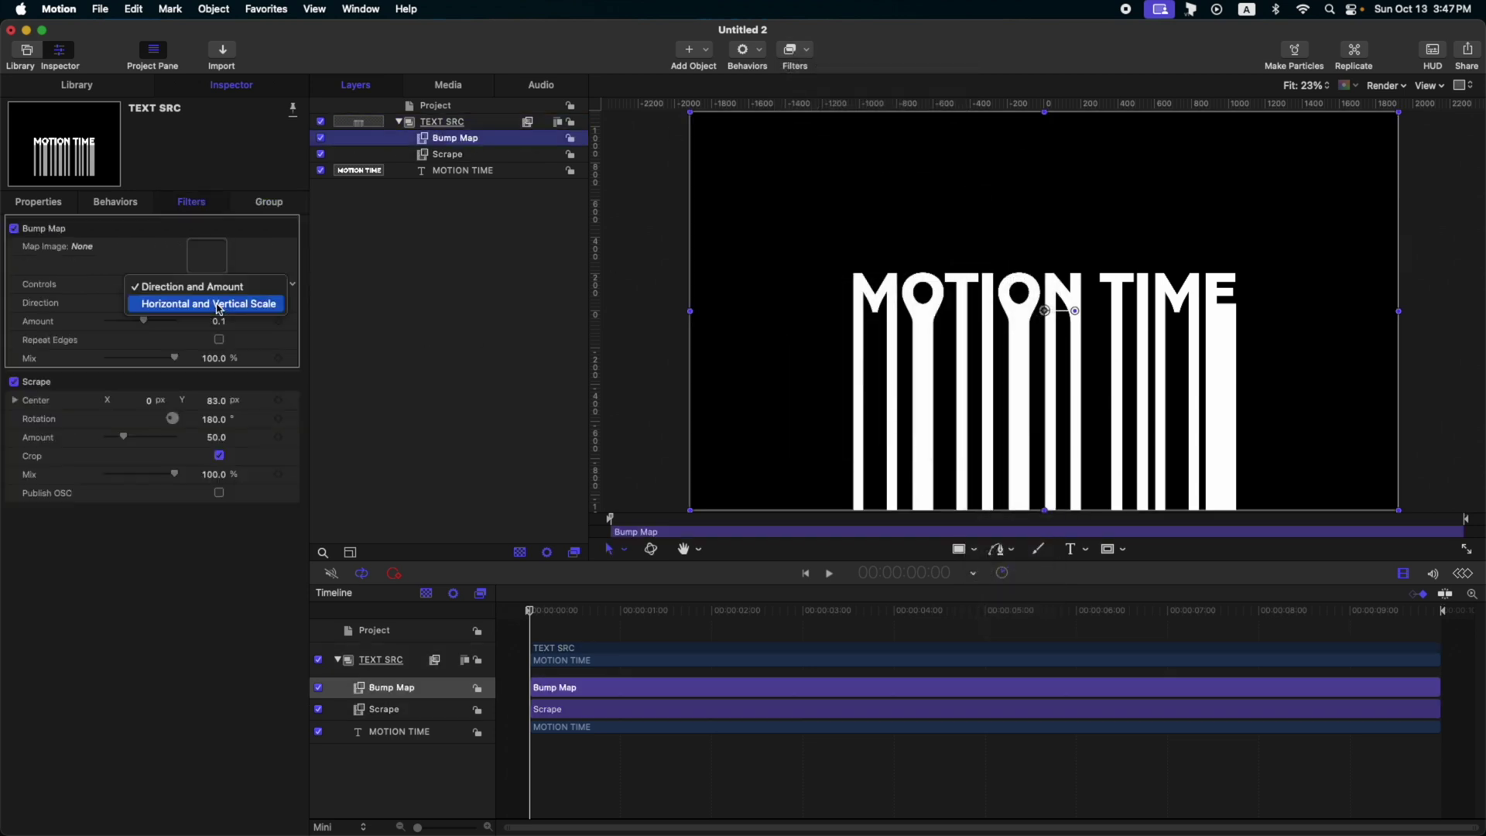
left_click(220, 304)
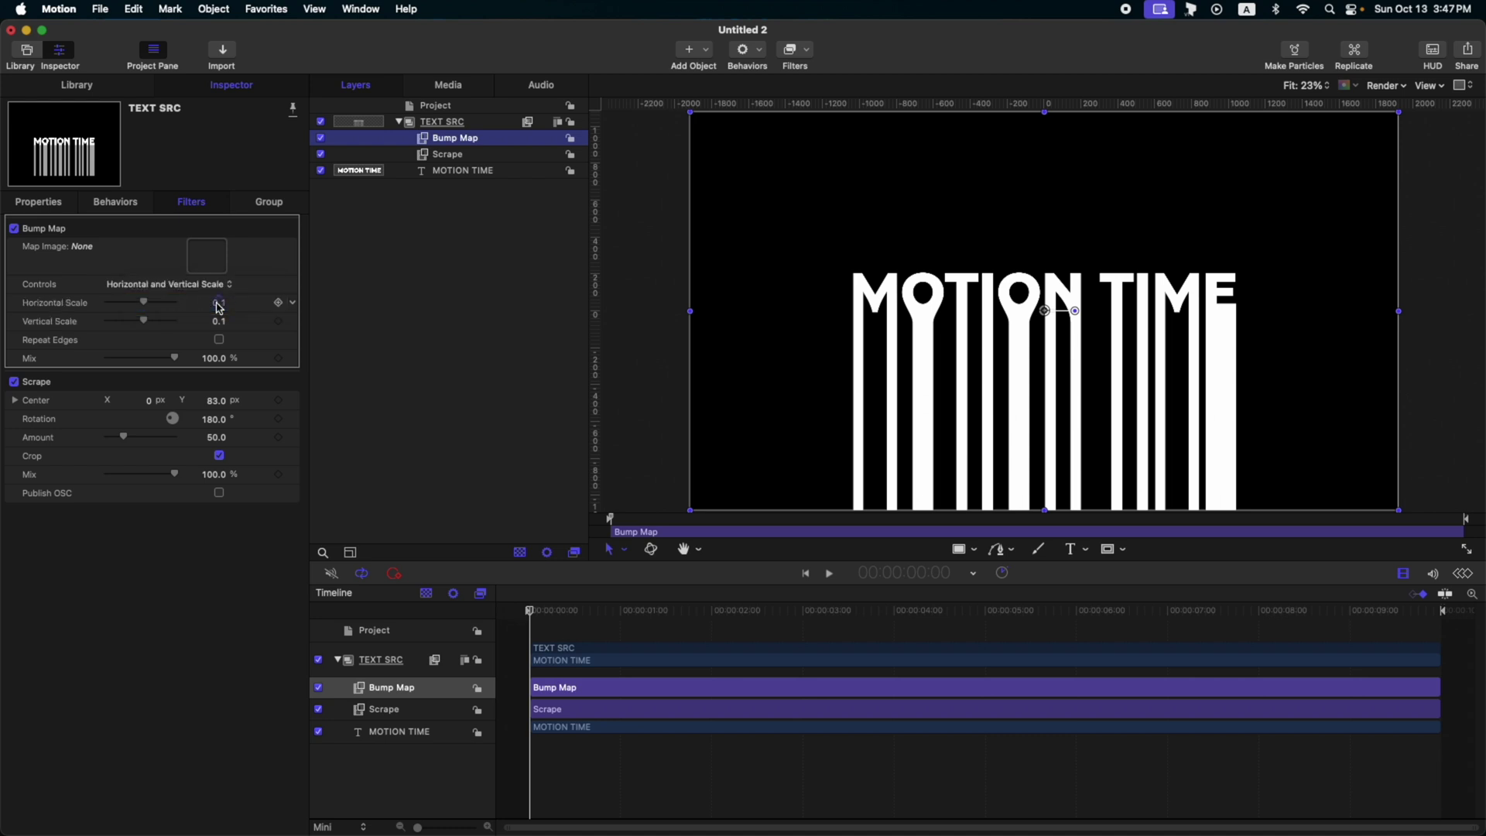
left_click(219, 321)
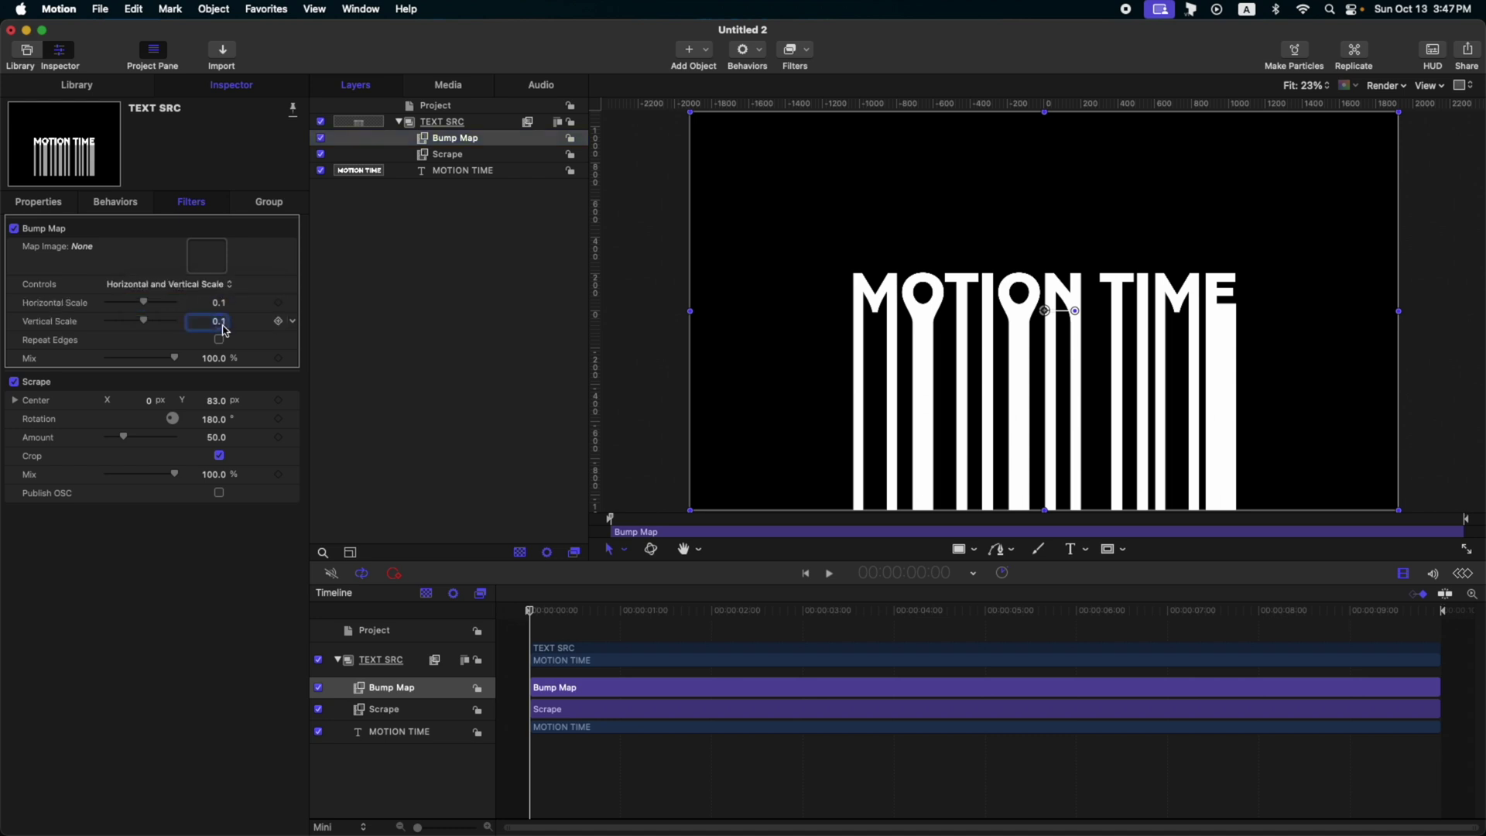
left_click(474, 122)
left_click(478, 154)
left_click(467, 140)
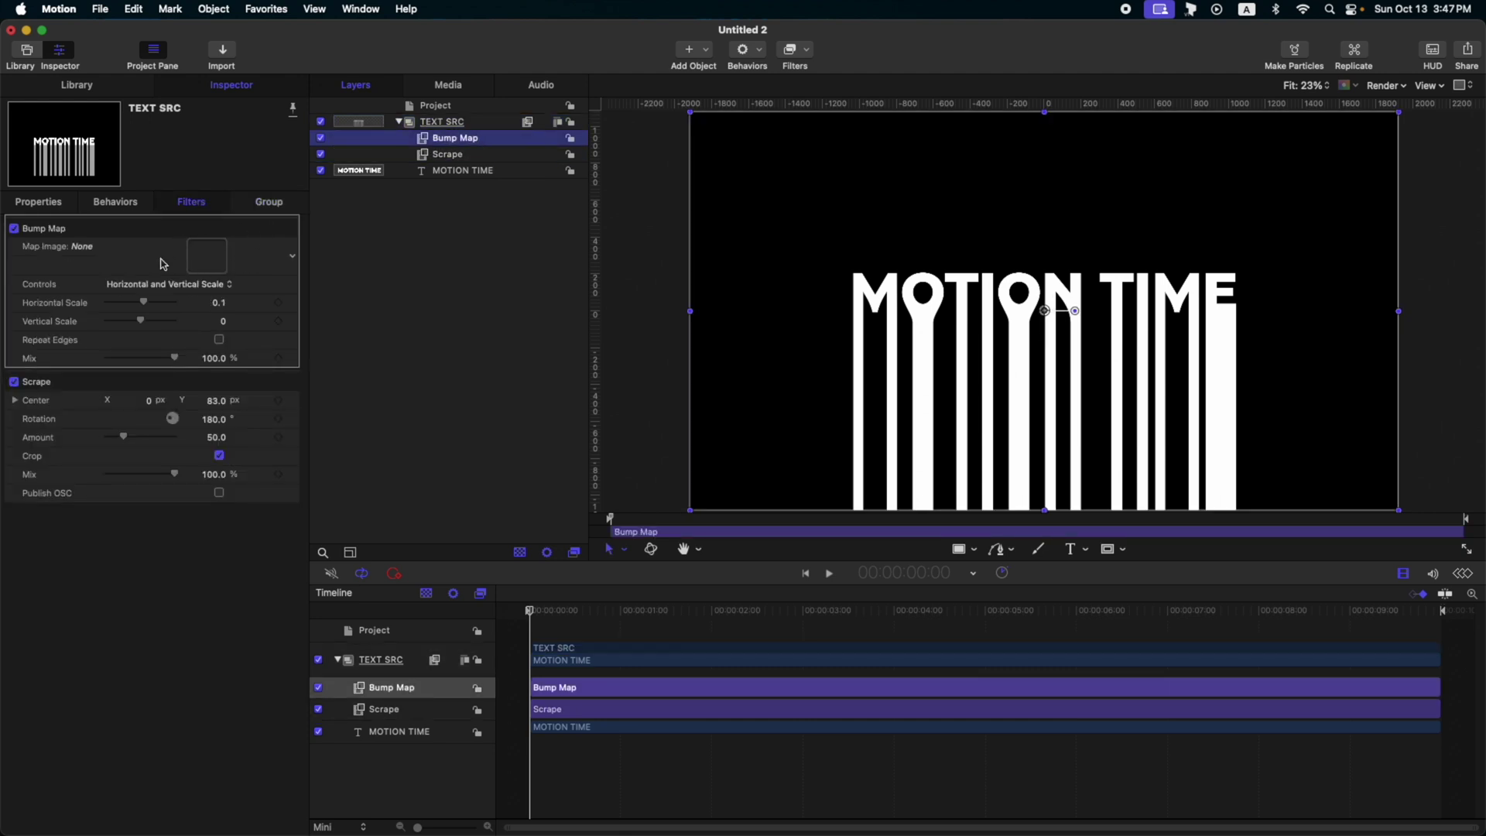
- Create a new group above TEXT SRC and add a Clouds generator inside it
left_click(487, 126)
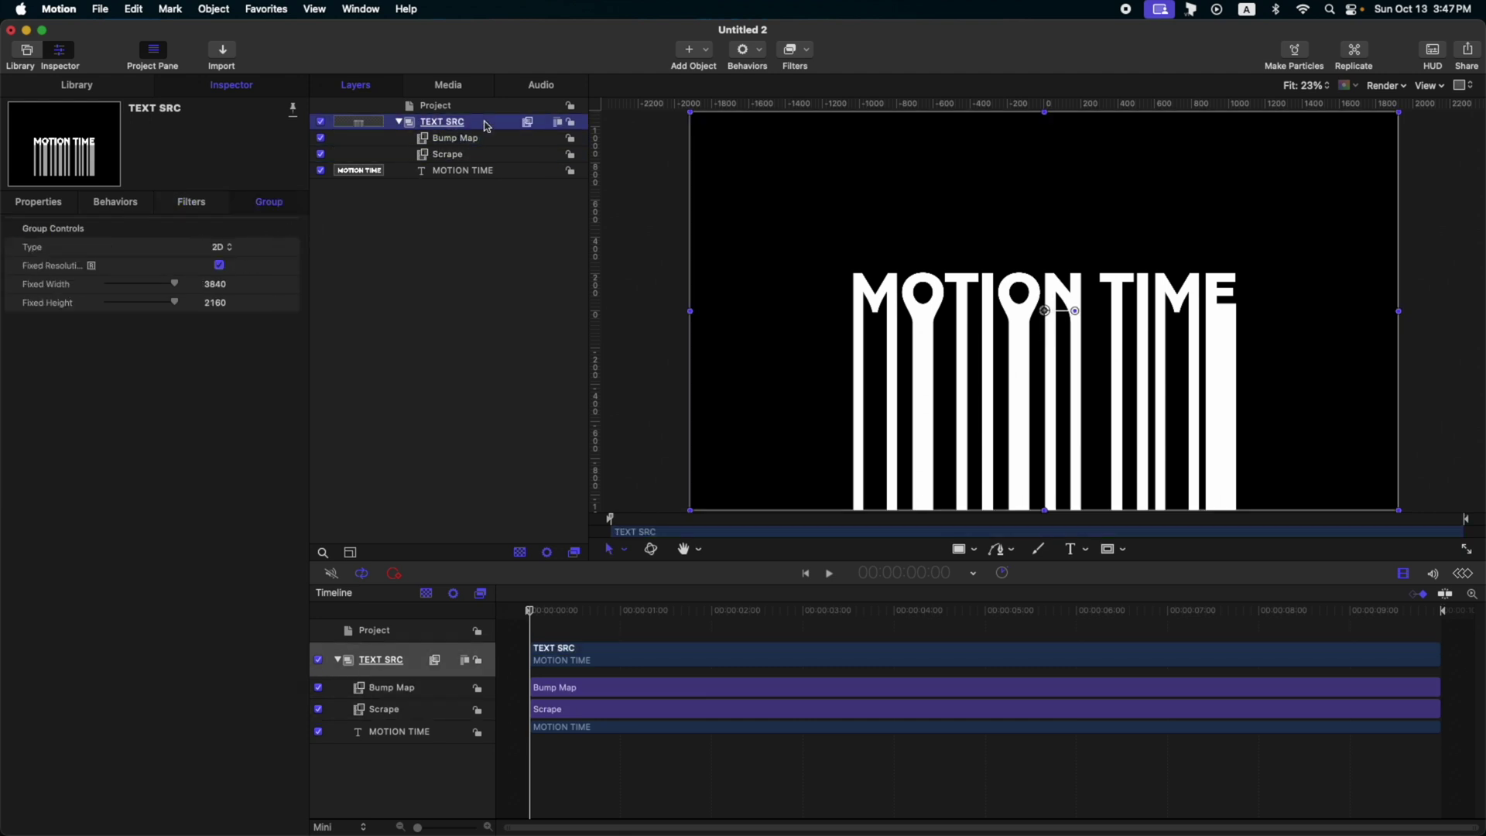
key("shift+super+n")
left_click(694, 49)
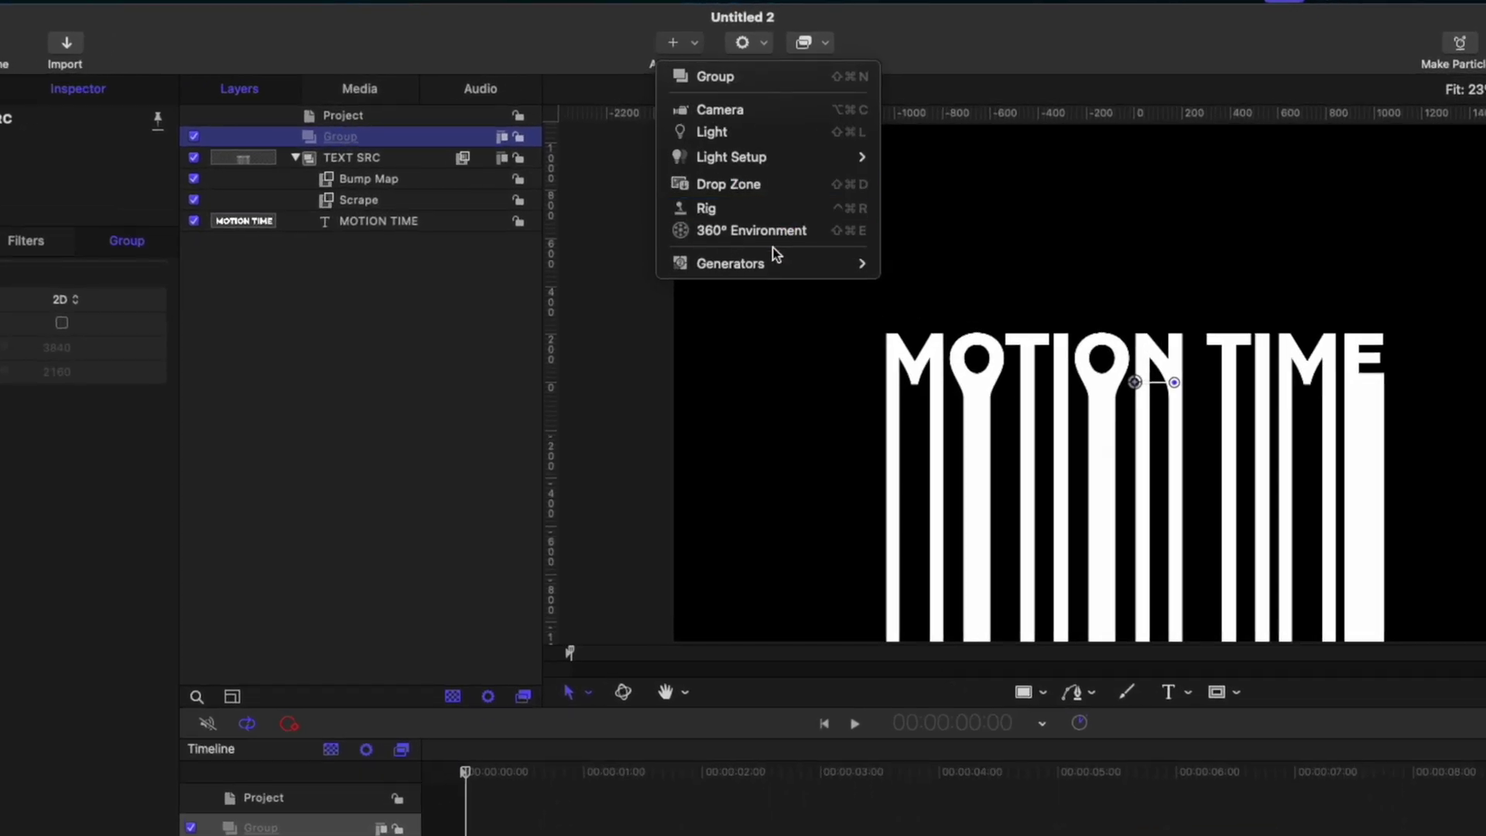
mouse_move(764, 266)
mouse_move(959, 287)
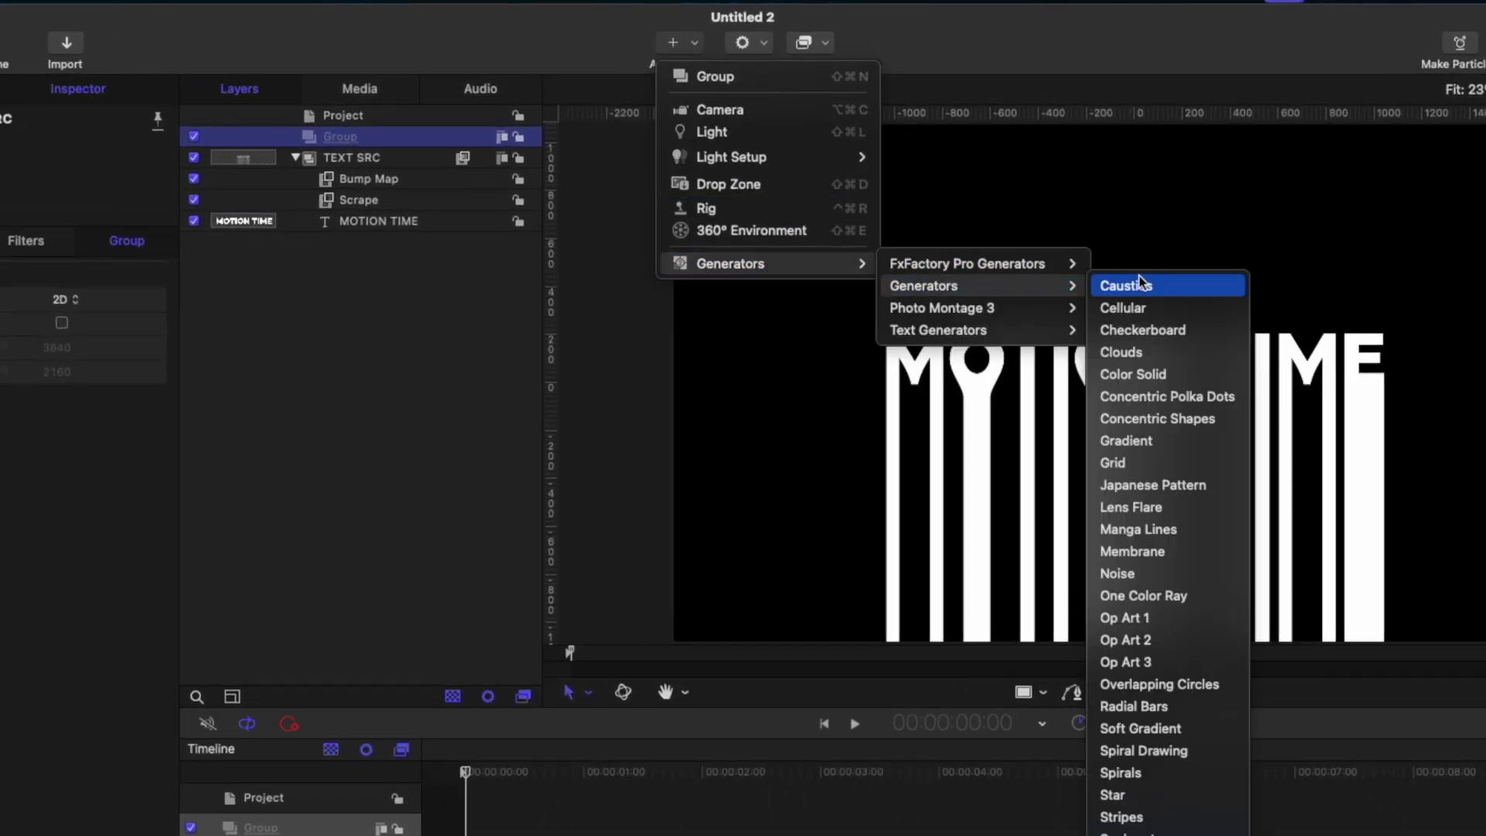
left_click(1126, 352)
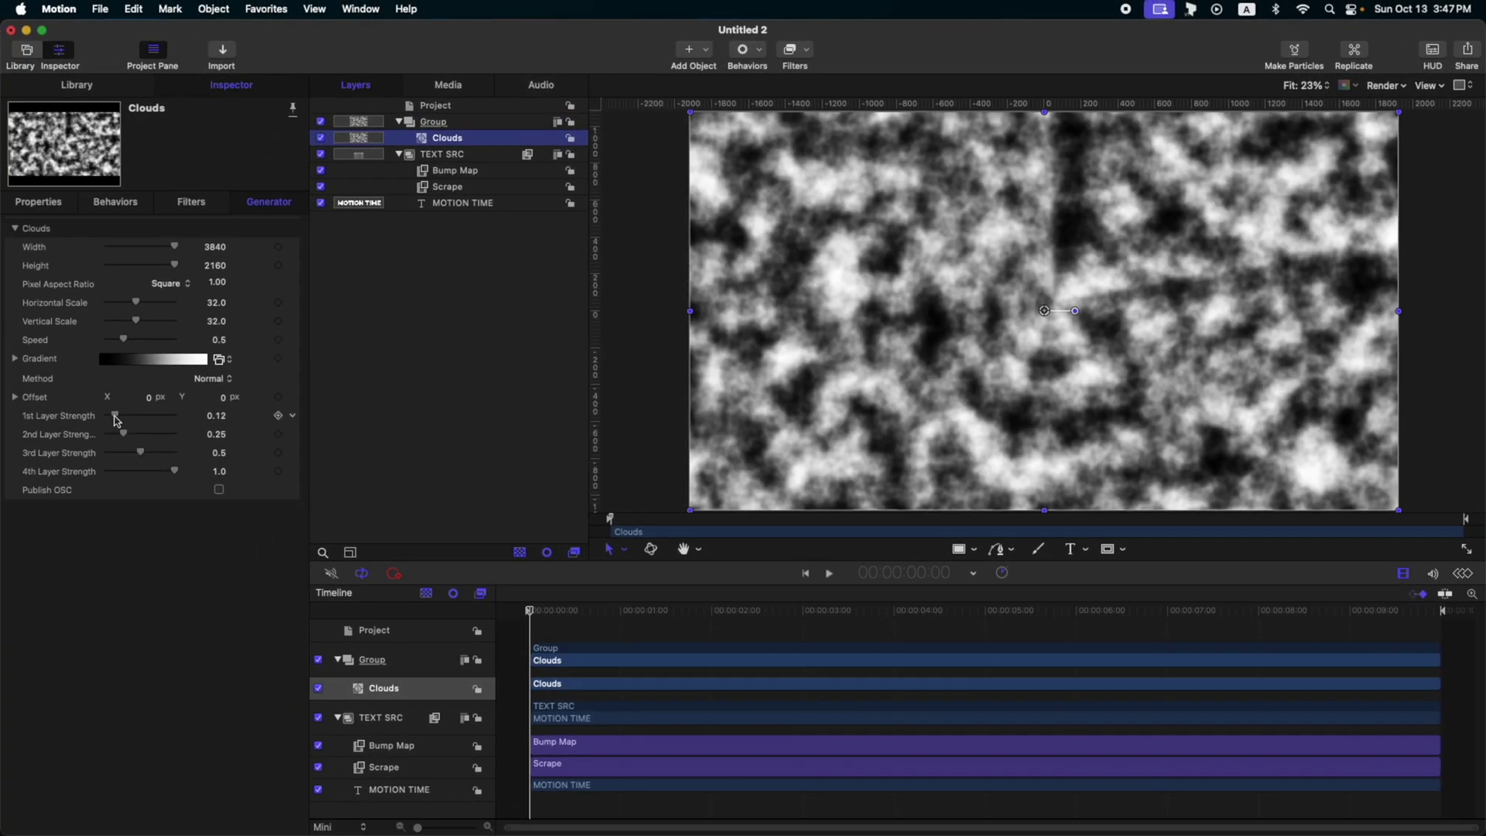
- Set the Clouds' first, second and third layer strengths to 0 and horizontal scale to 64, and rename their group MAP
left_click_drag(116, 420, 3, 448)
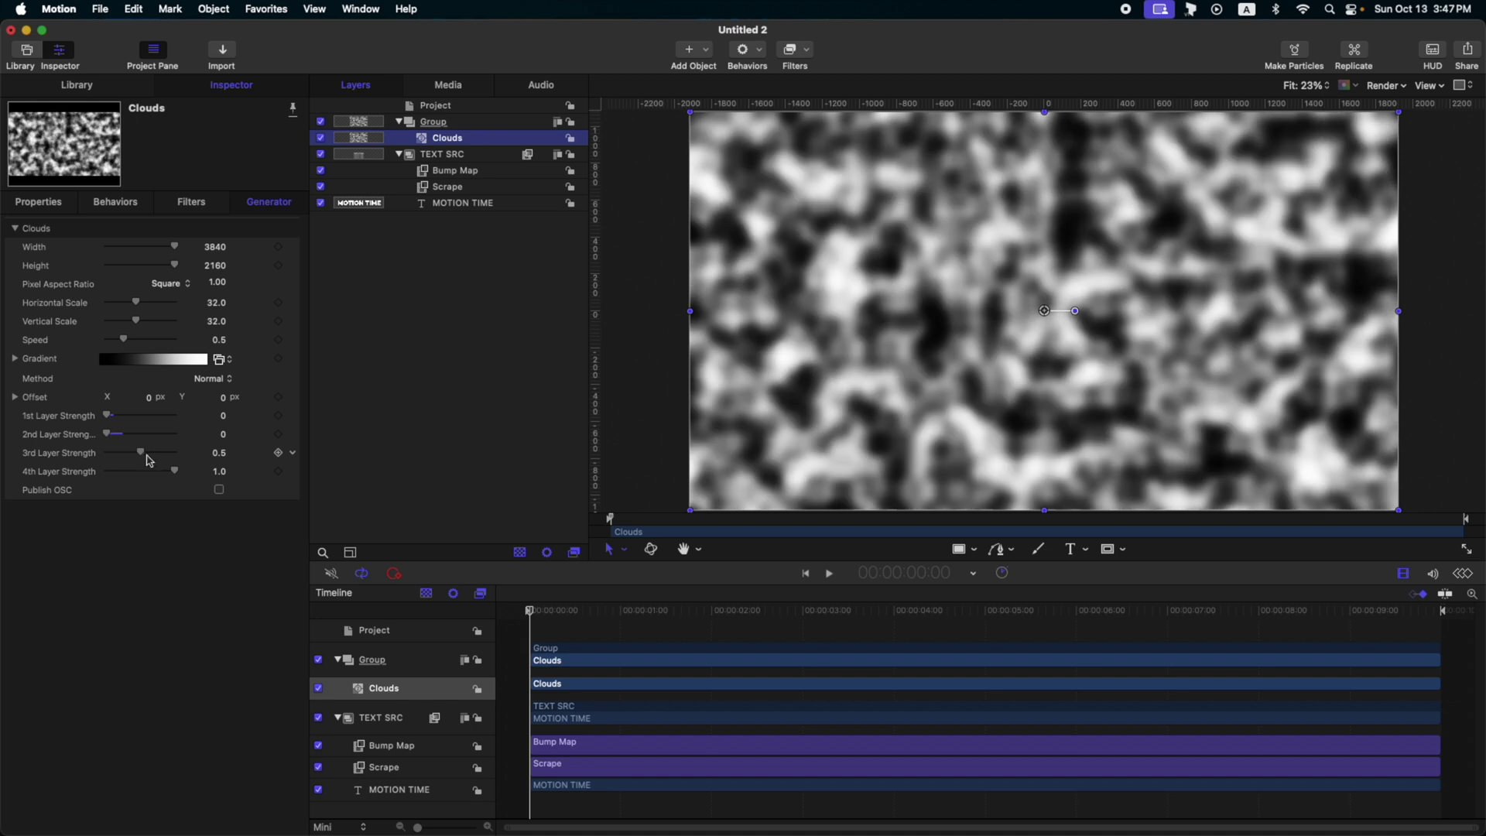
left_click_drag(149, 461, 62, 458)
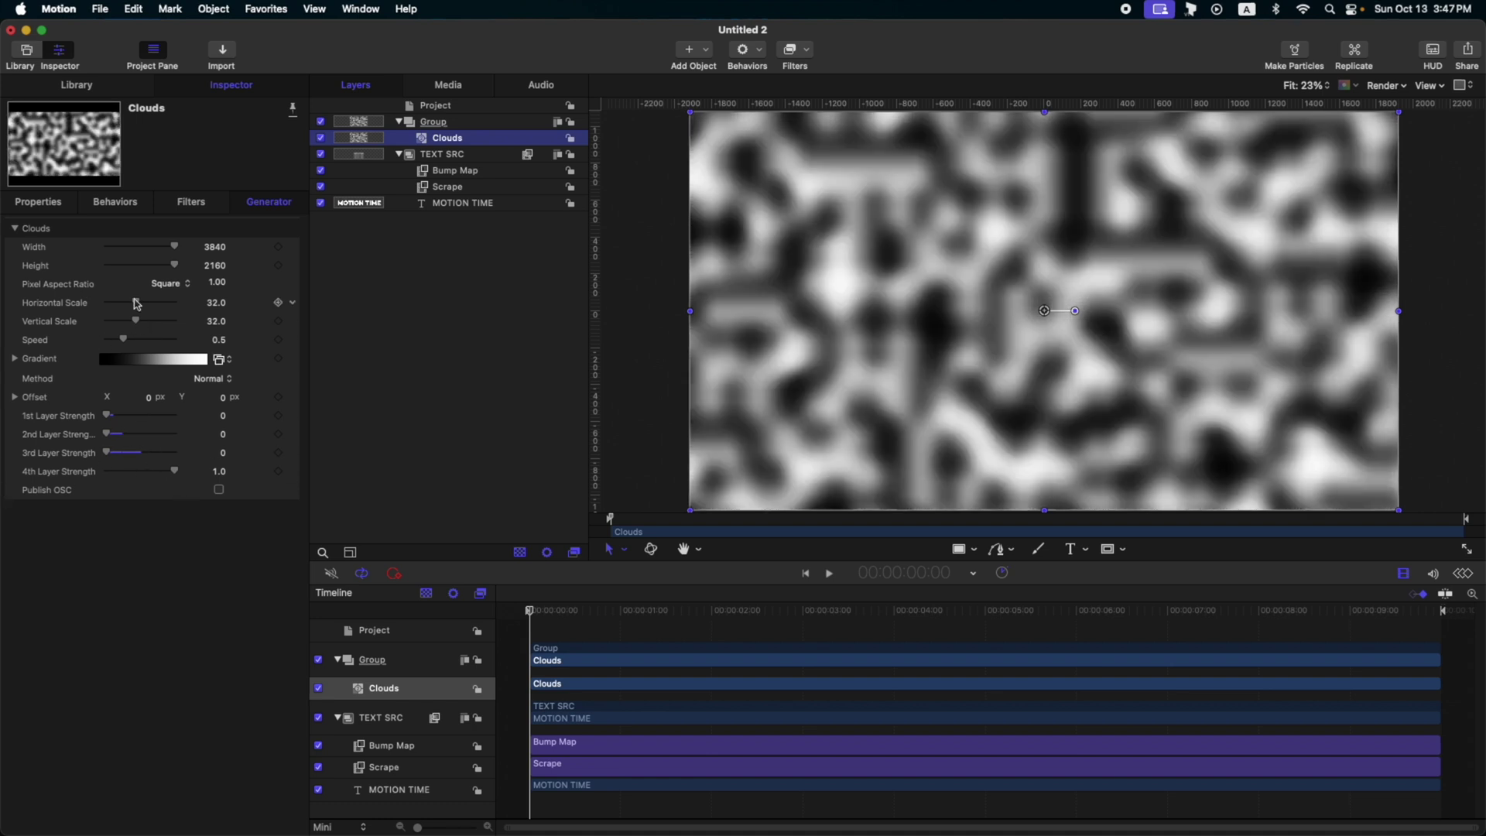
left_click_drag(135, 304, 176, 302)
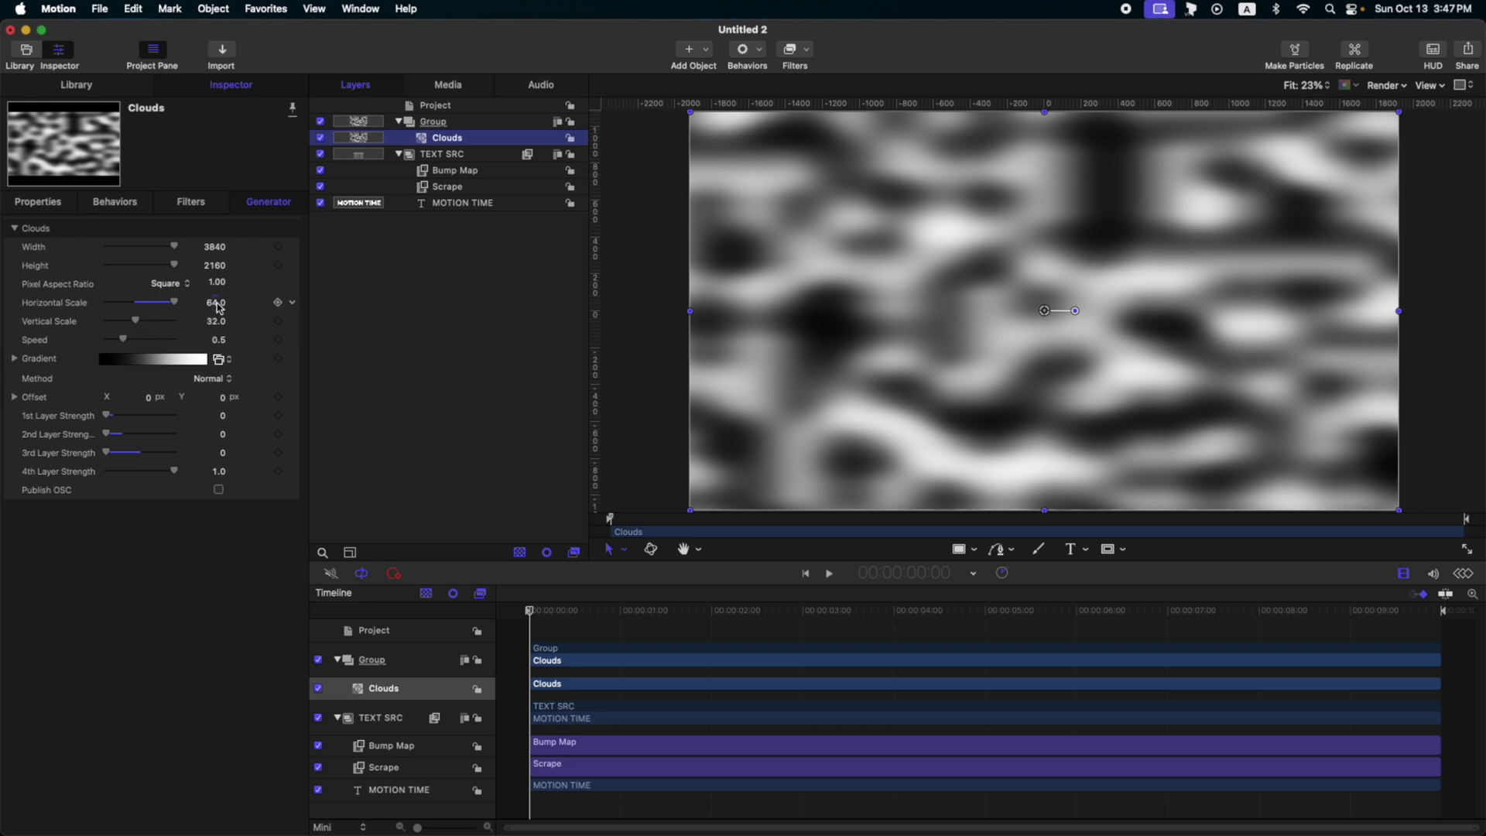
double_click(470, 122)
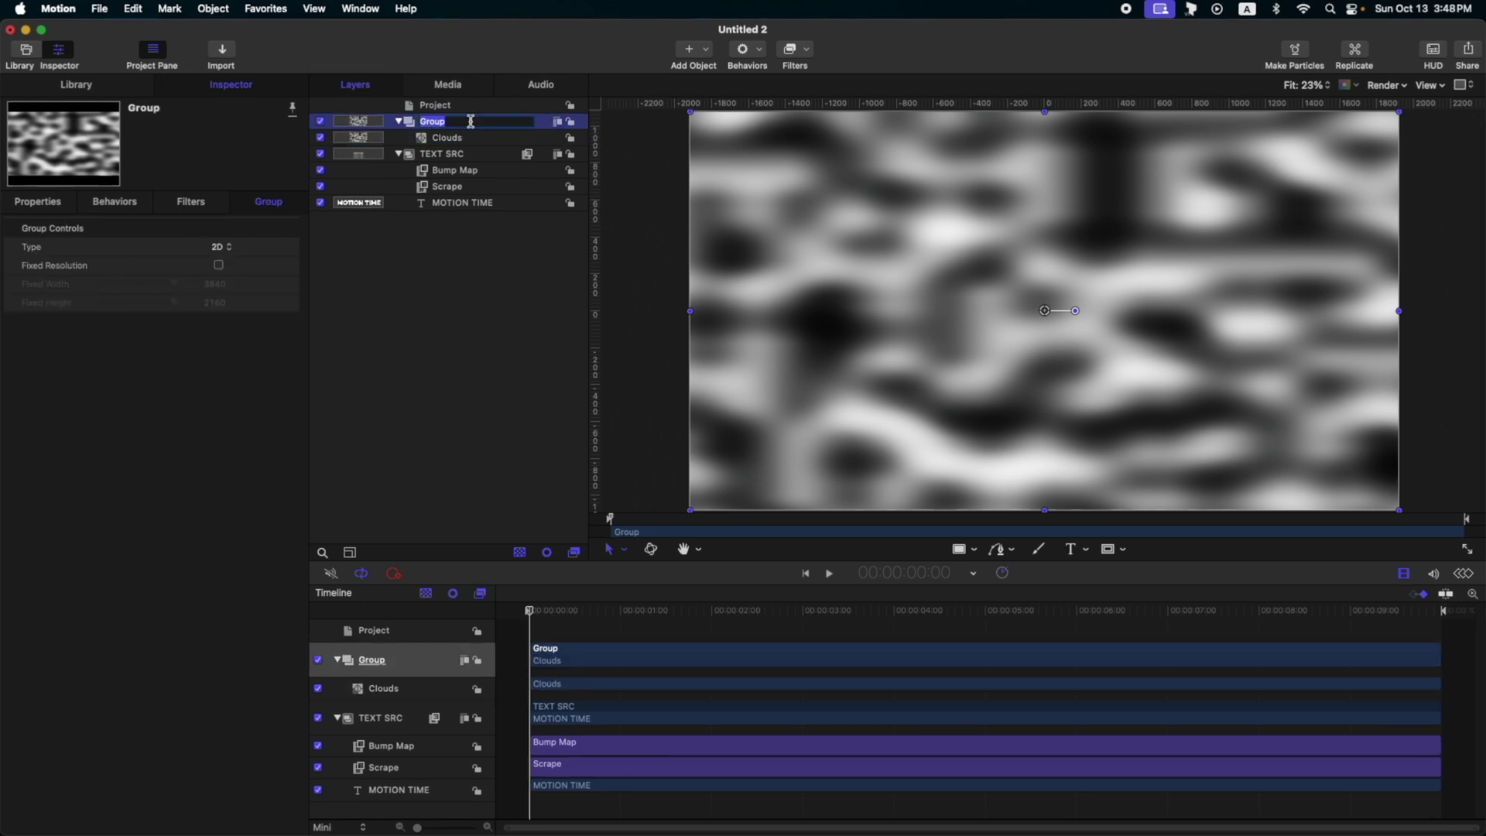
key("Return")
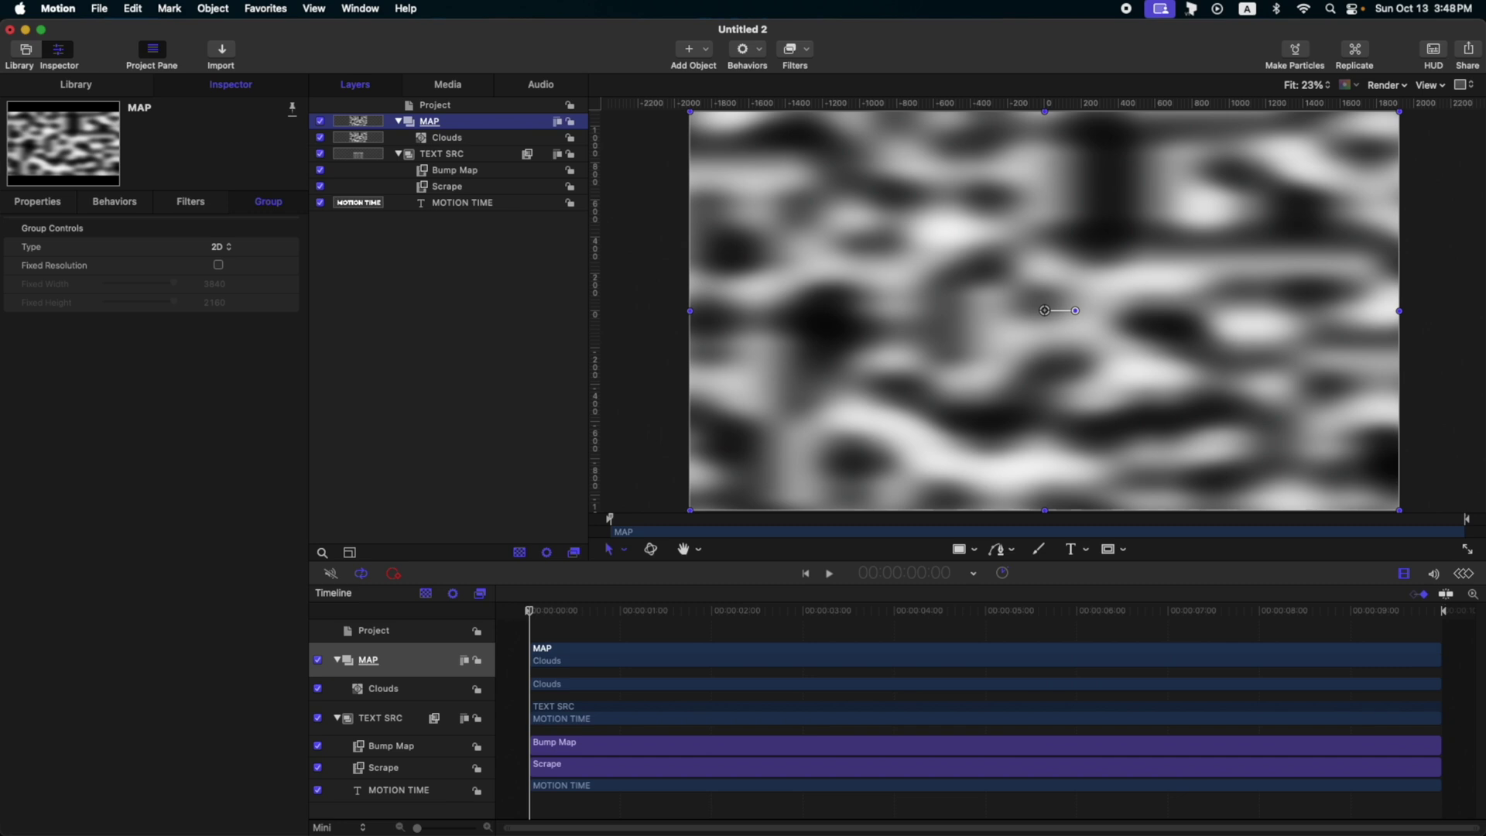
- Add a Gradient generator in a new group above MAP and recolor it from black to white
key("super+shift+n")
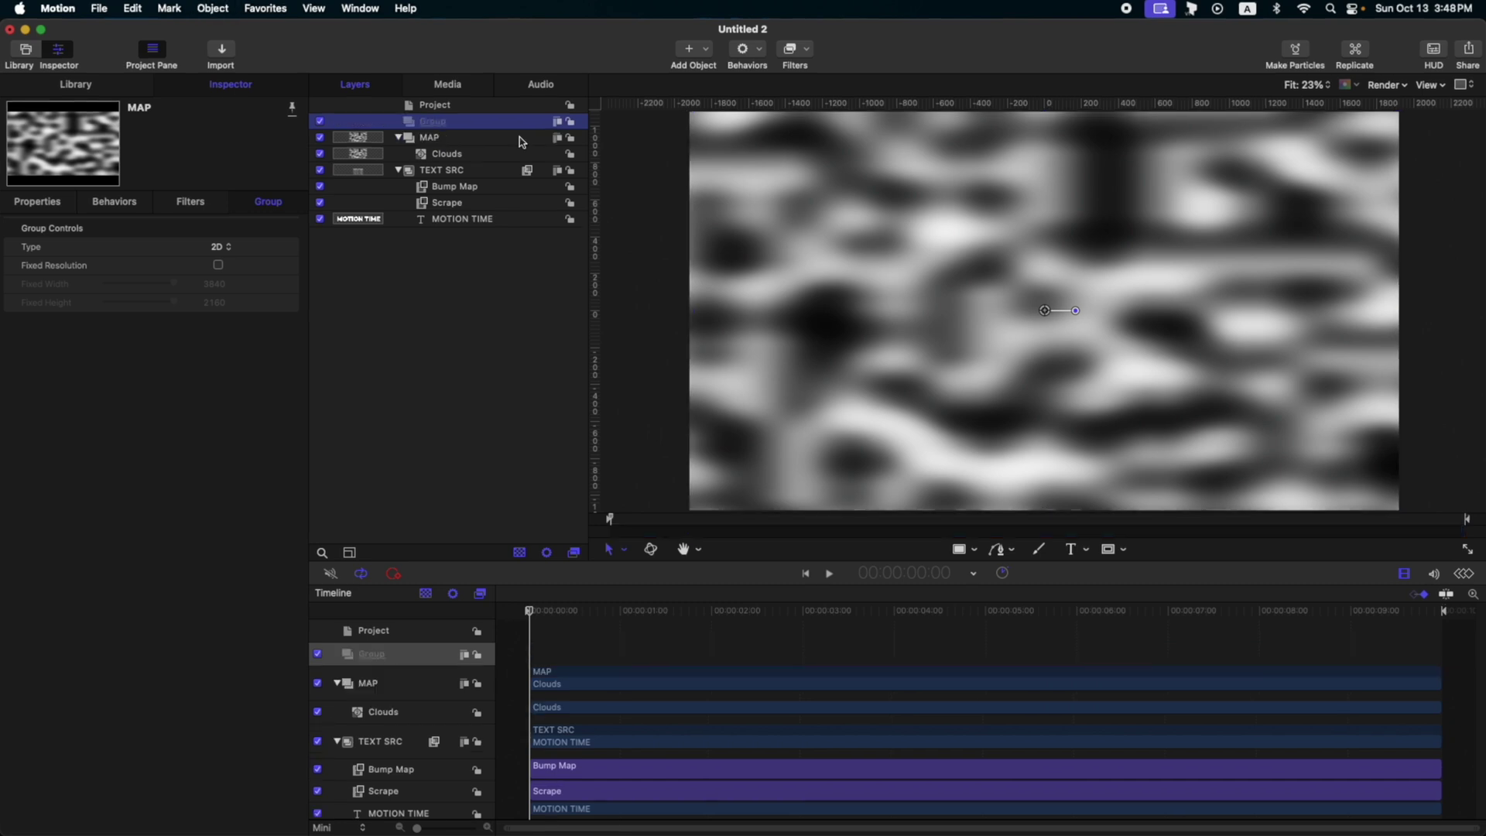
left_click(690, 49)
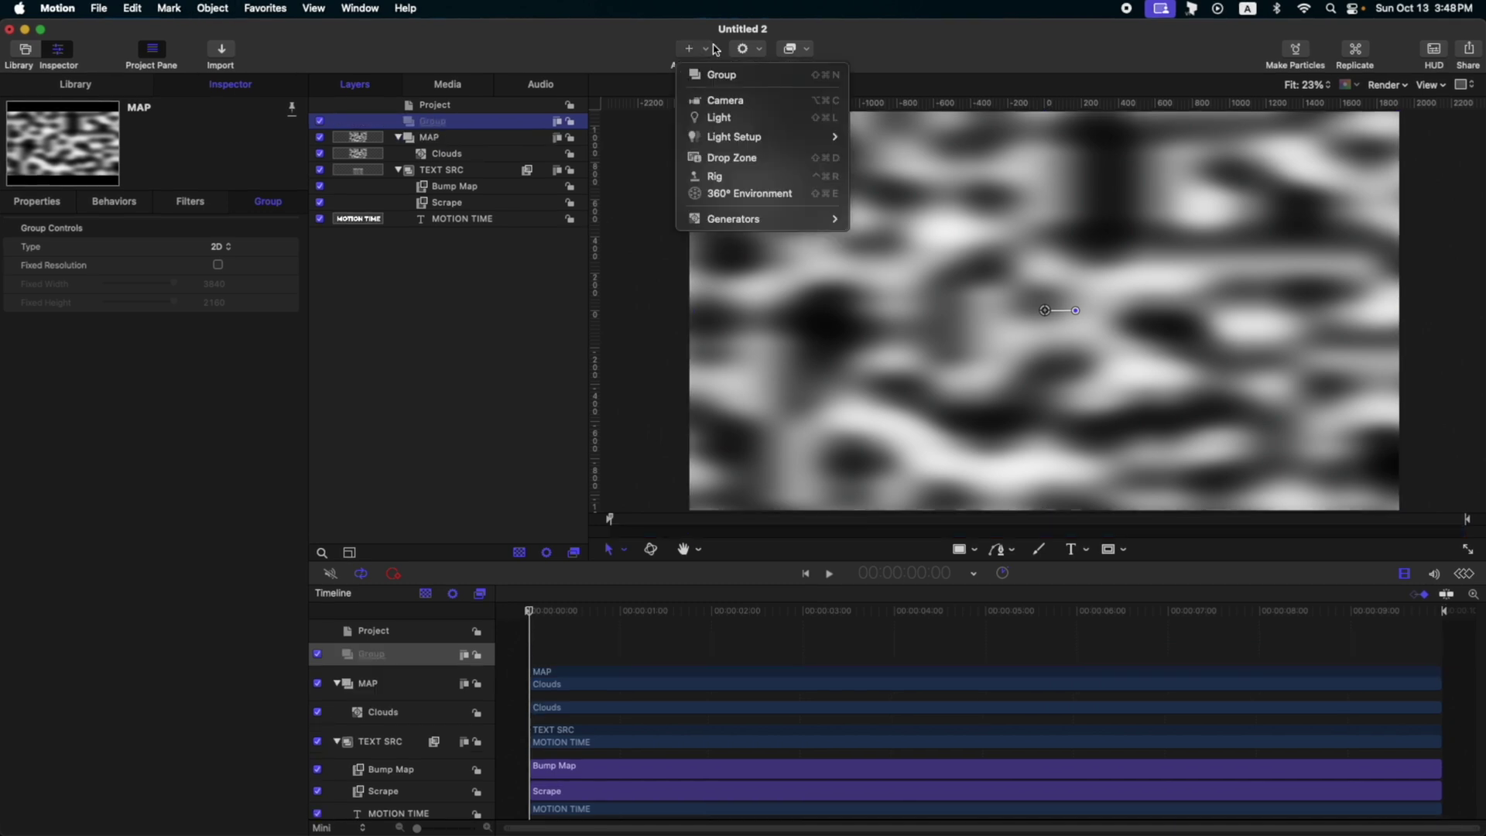
mouse_move(794, 226)
mouse_move(882, 236)
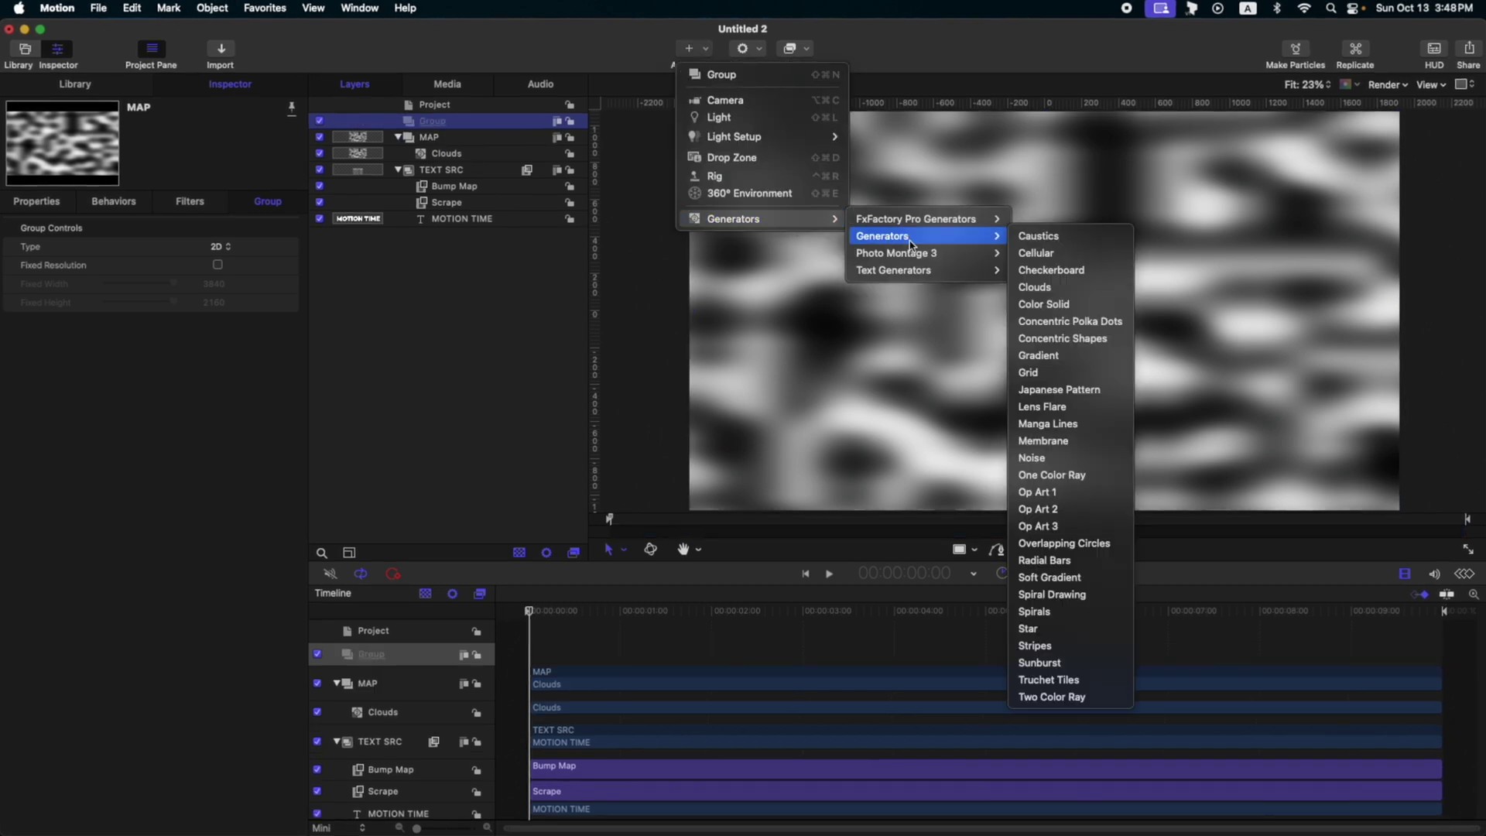
left_click(1055, 355)
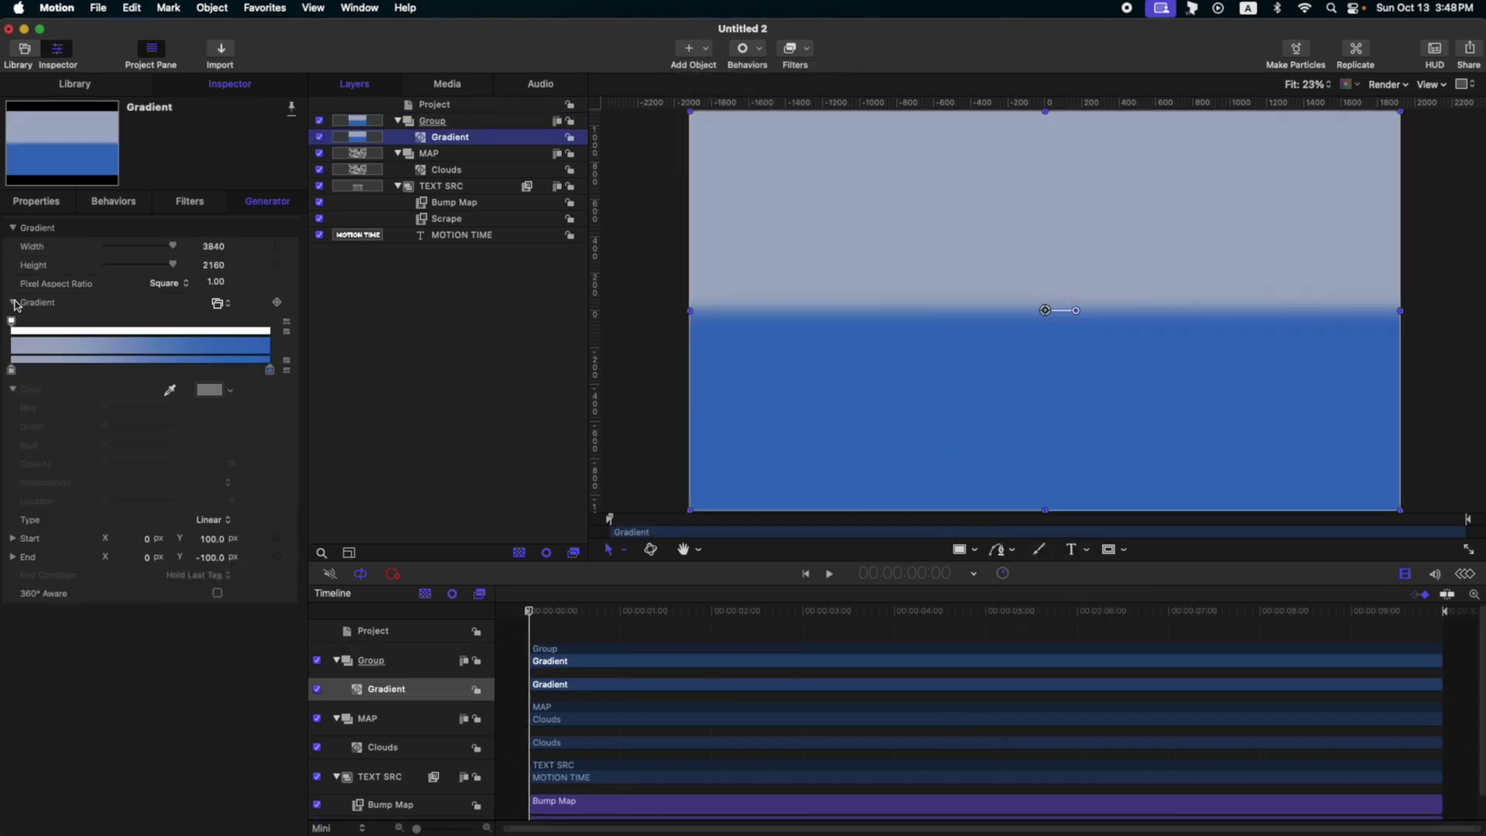
left_click(269, 371)
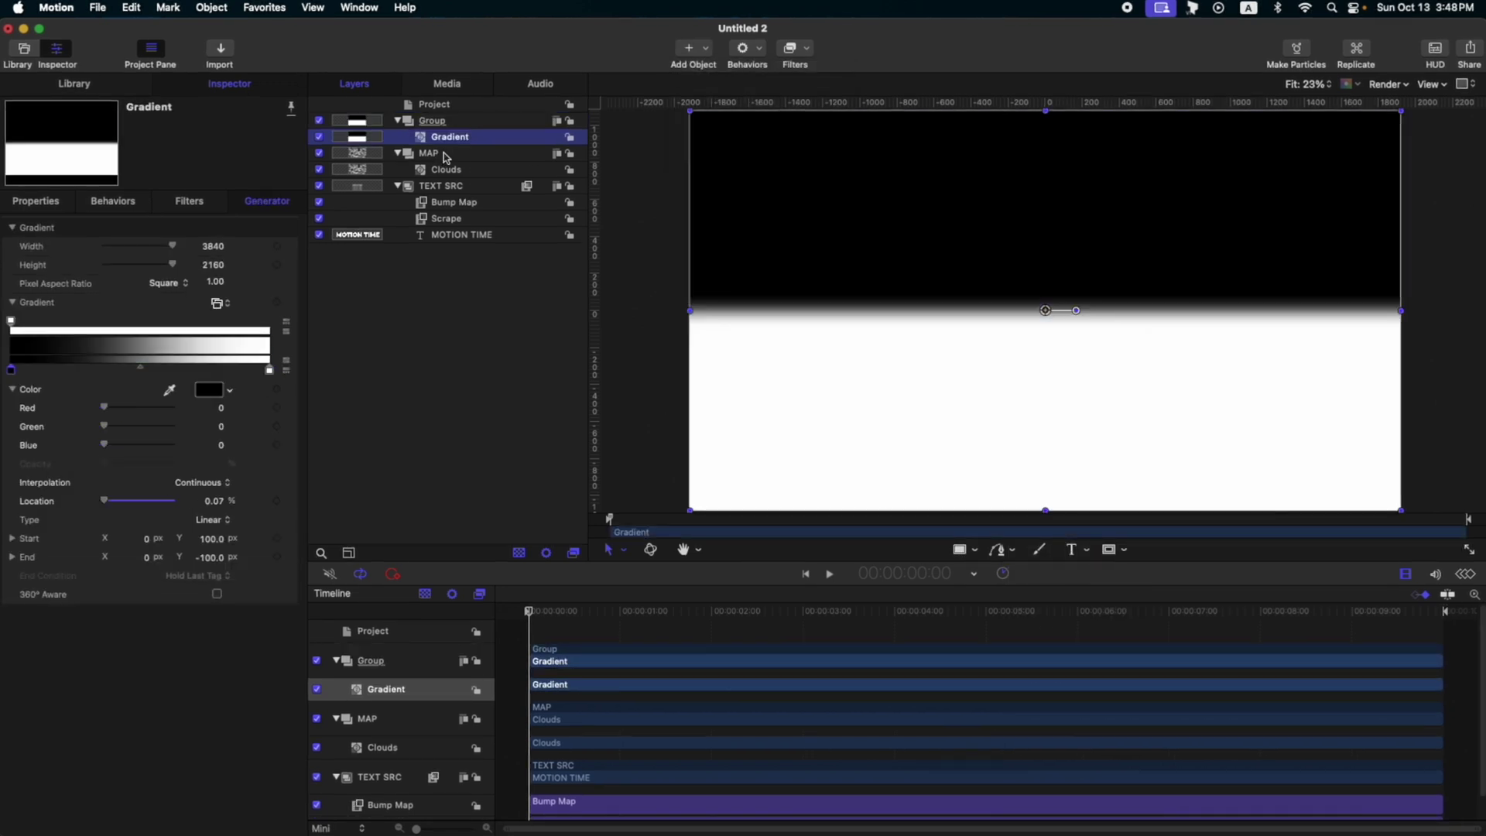
- Add an image mask to the MAP group, using the gradient's group as mask source and Luminance as source channel
left_click(447, 155)
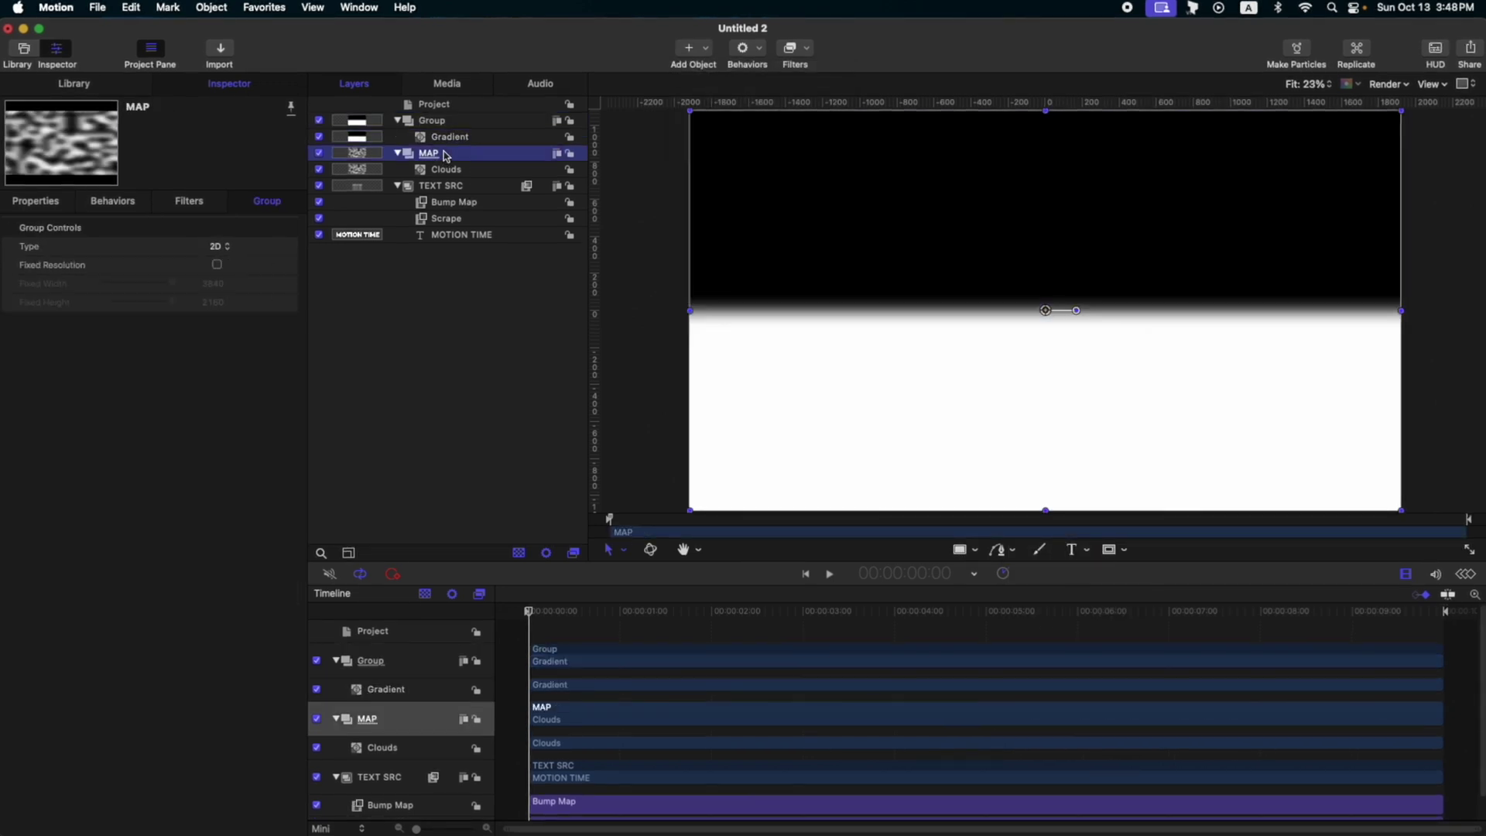
key("super+shift+m")
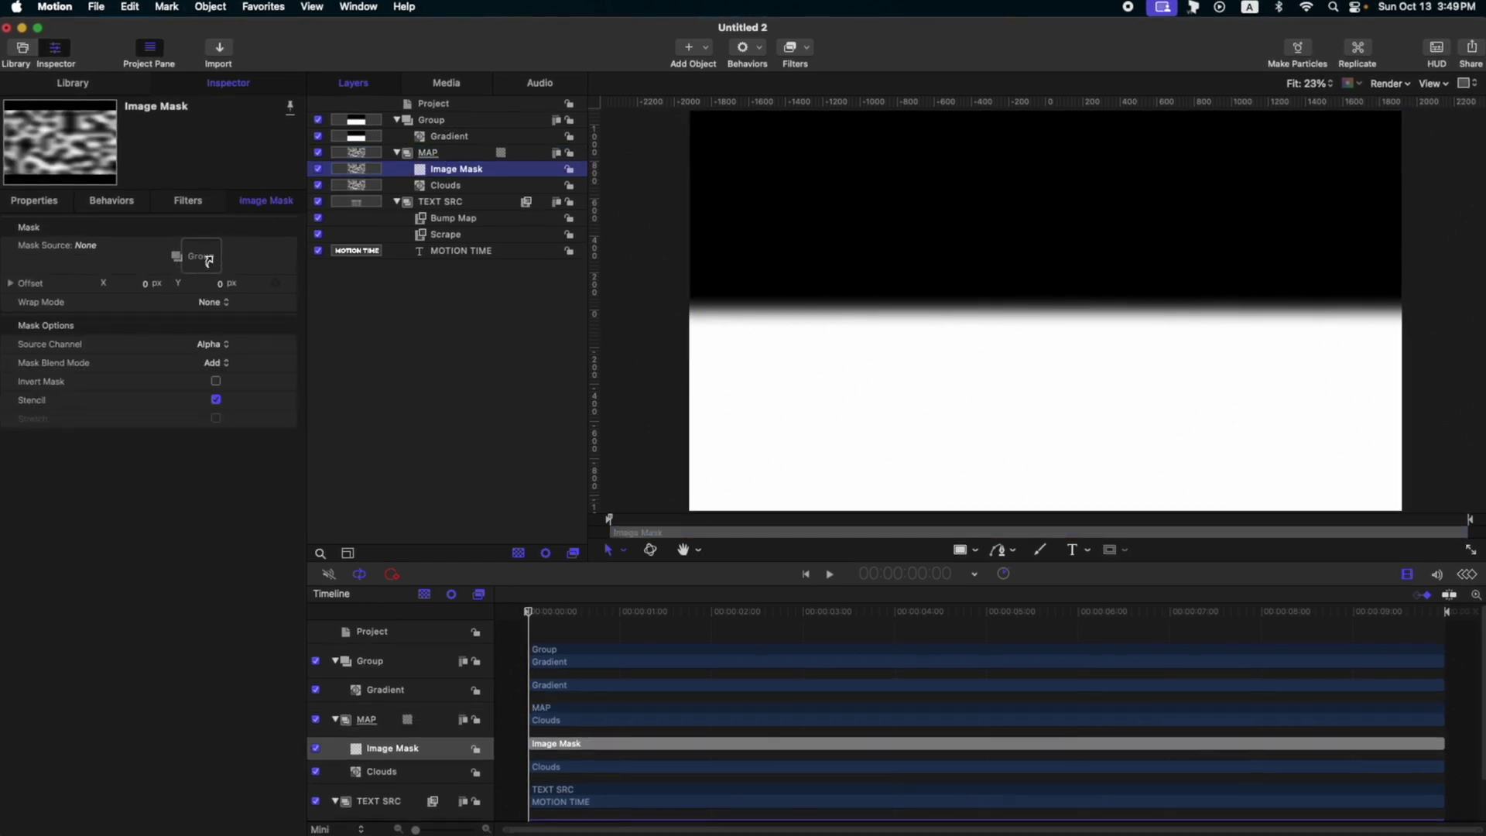
left_click_drag(209, 261, 214, 262)
left_click(227, 346)
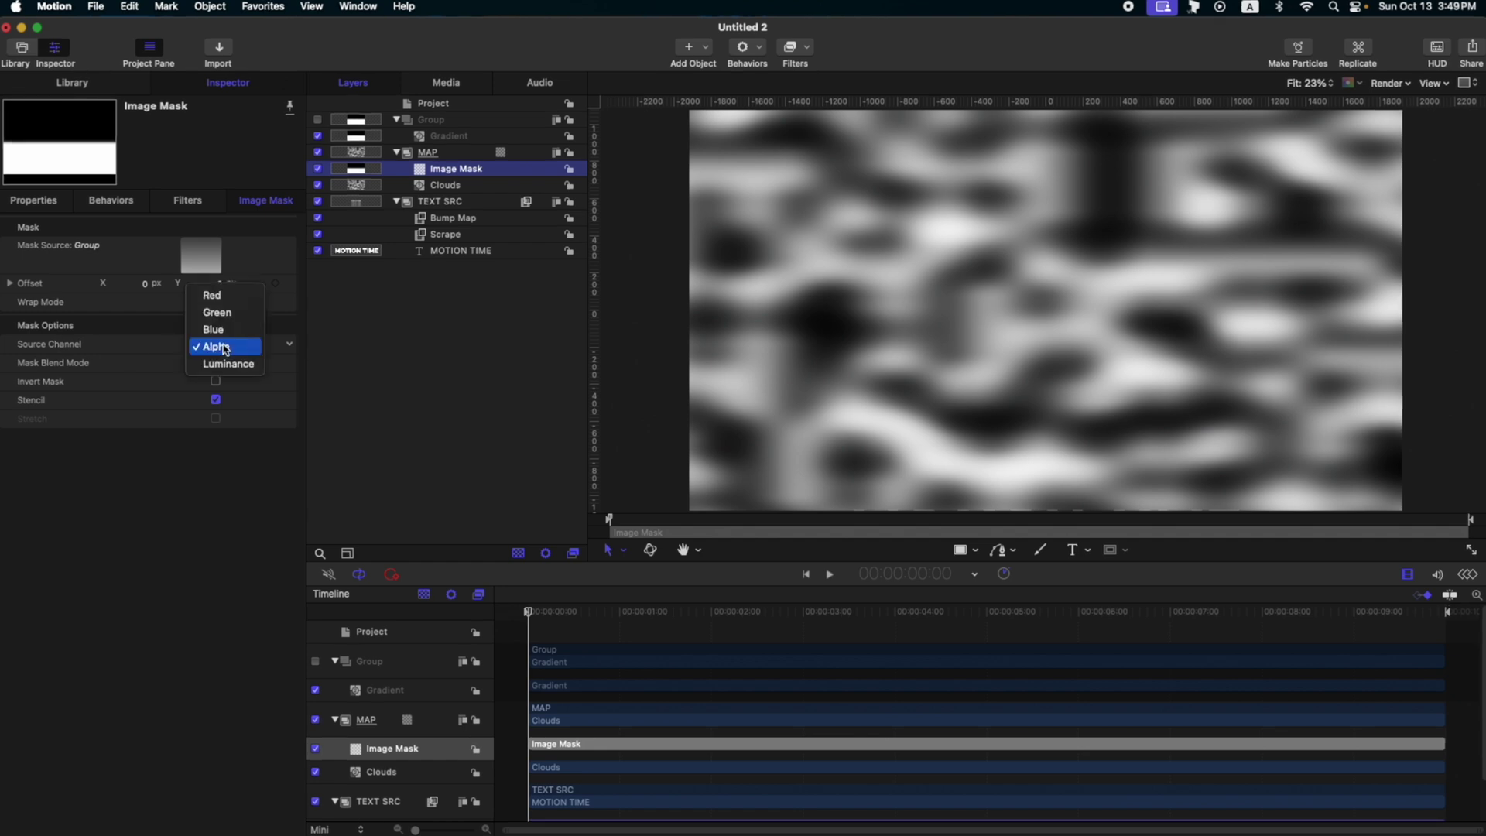
left_click(227, 364)
- Collapse the gradient and MAP groups and assign MAP as the map image of TEXT SRC's Bump Map filter
left_click(395, 151)
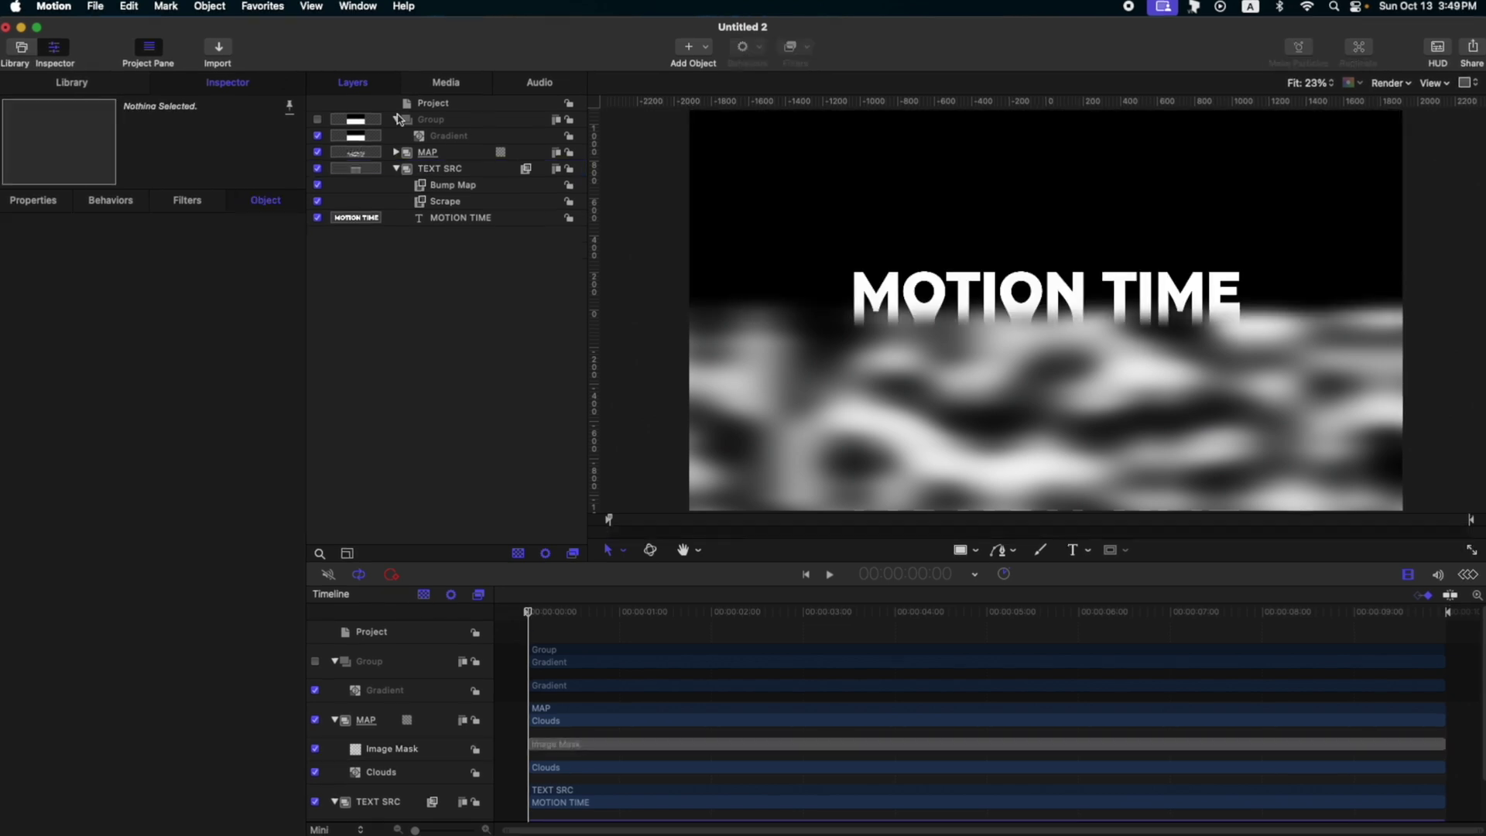
left_click(397, 120)
left_click(453, 156)
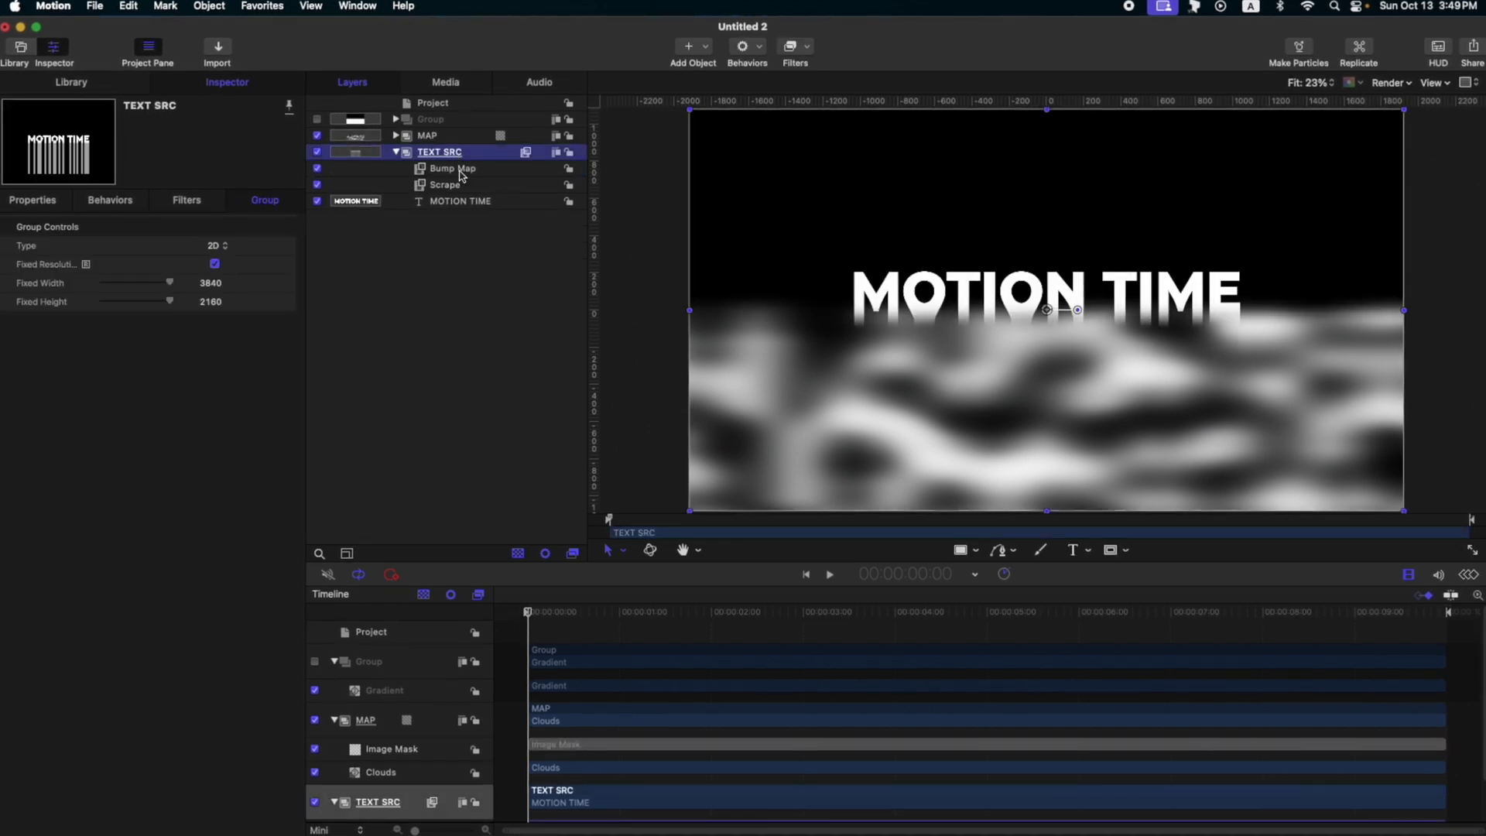
left_click(464, 170)
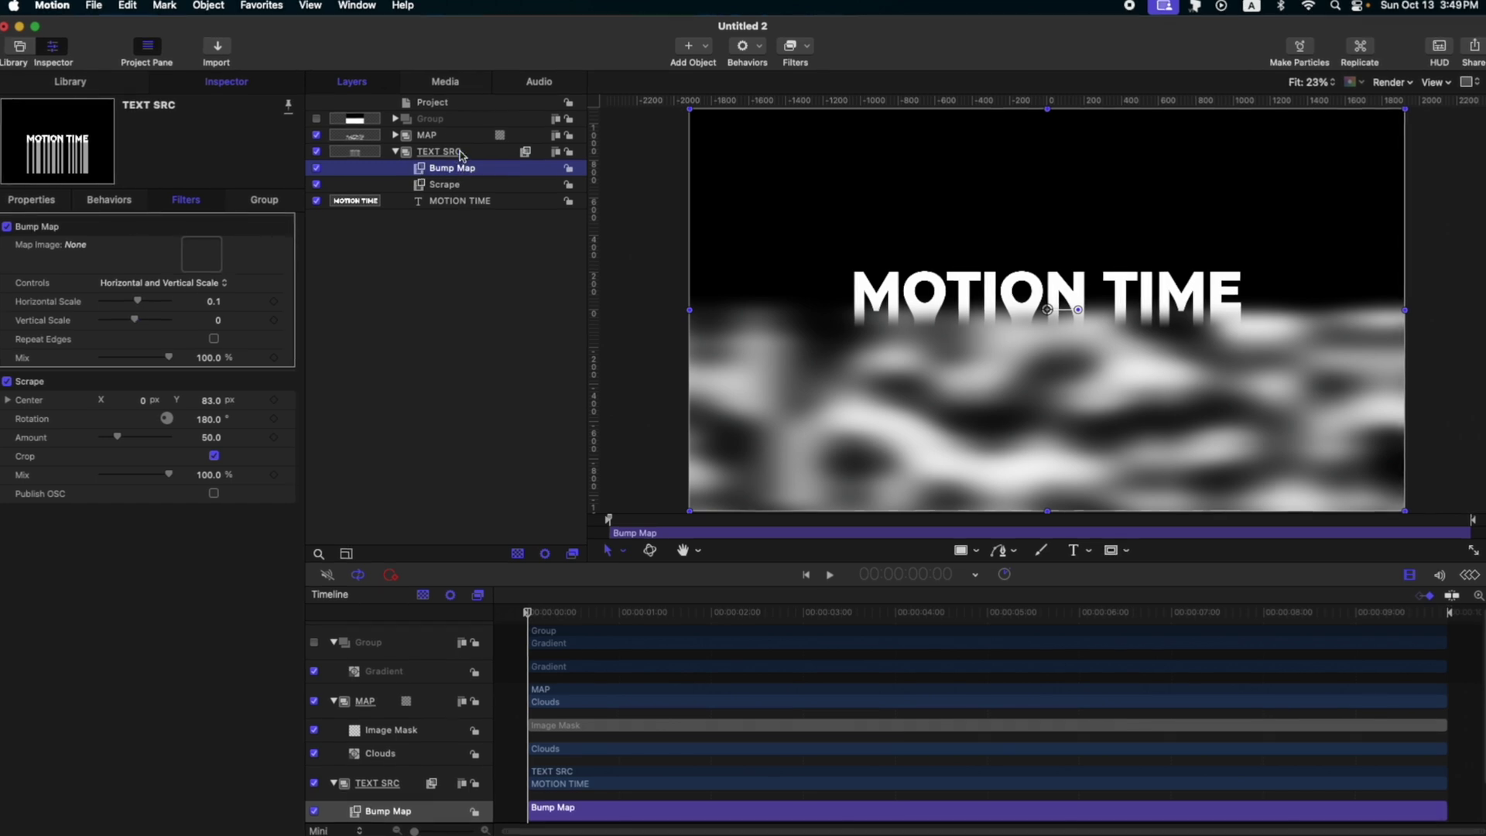
left_click_drag(431, 138, 201, 254)
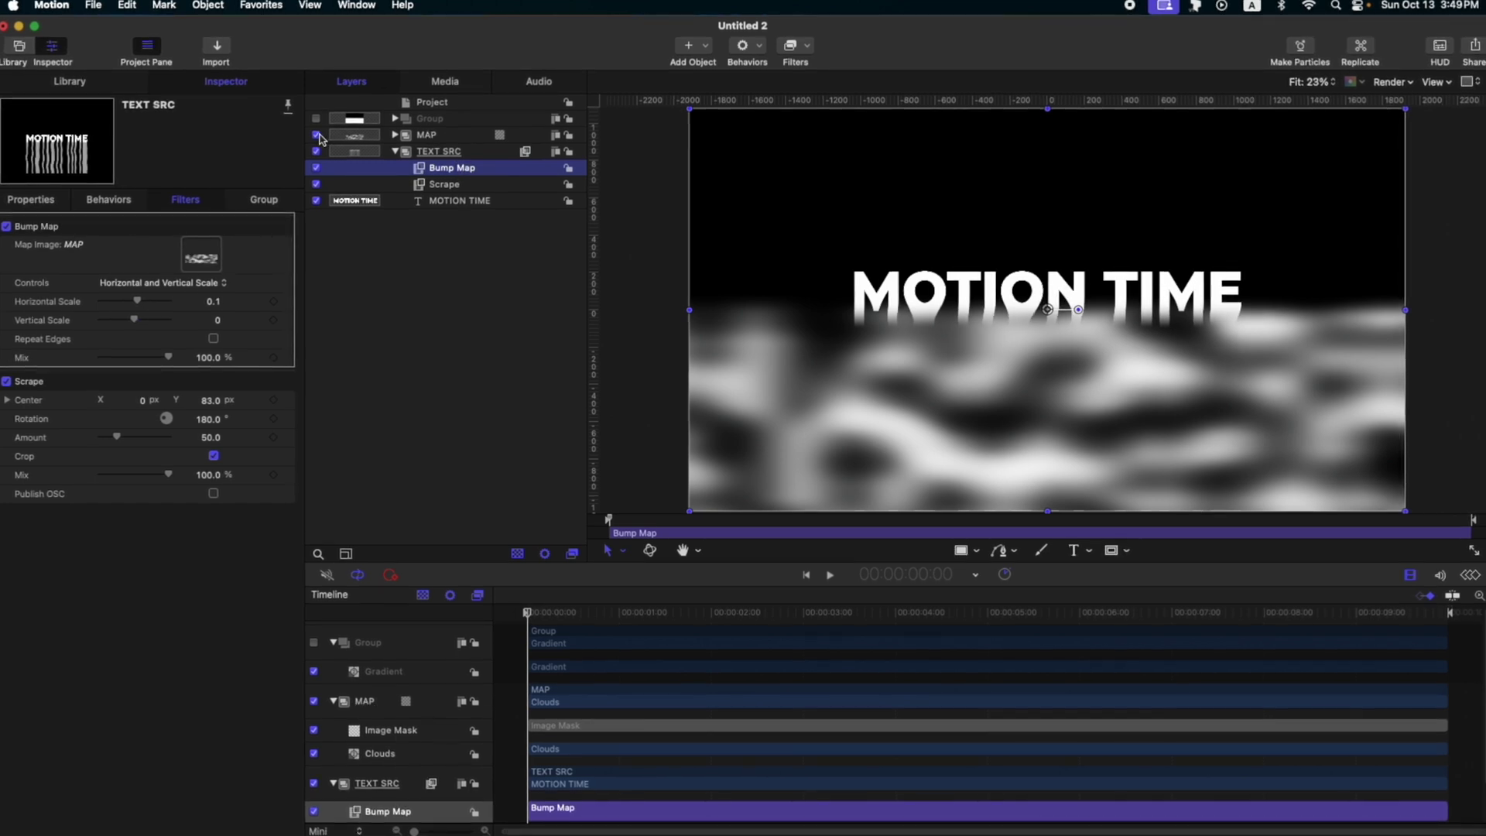
- Hide the MAP group and play back the project to preview the distorted MOTION TIME text
left_click(316, 135)
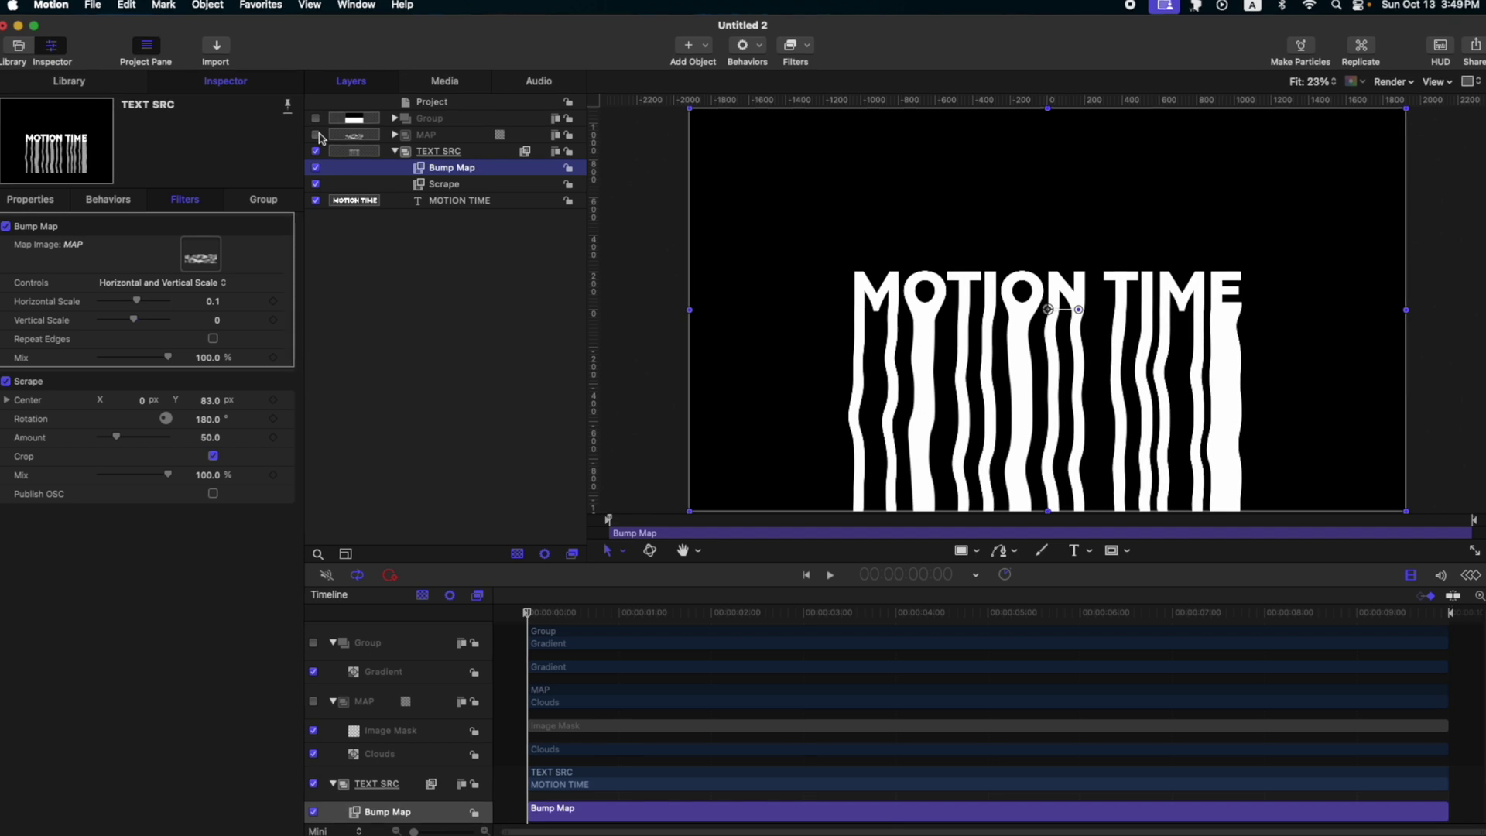
key("space")
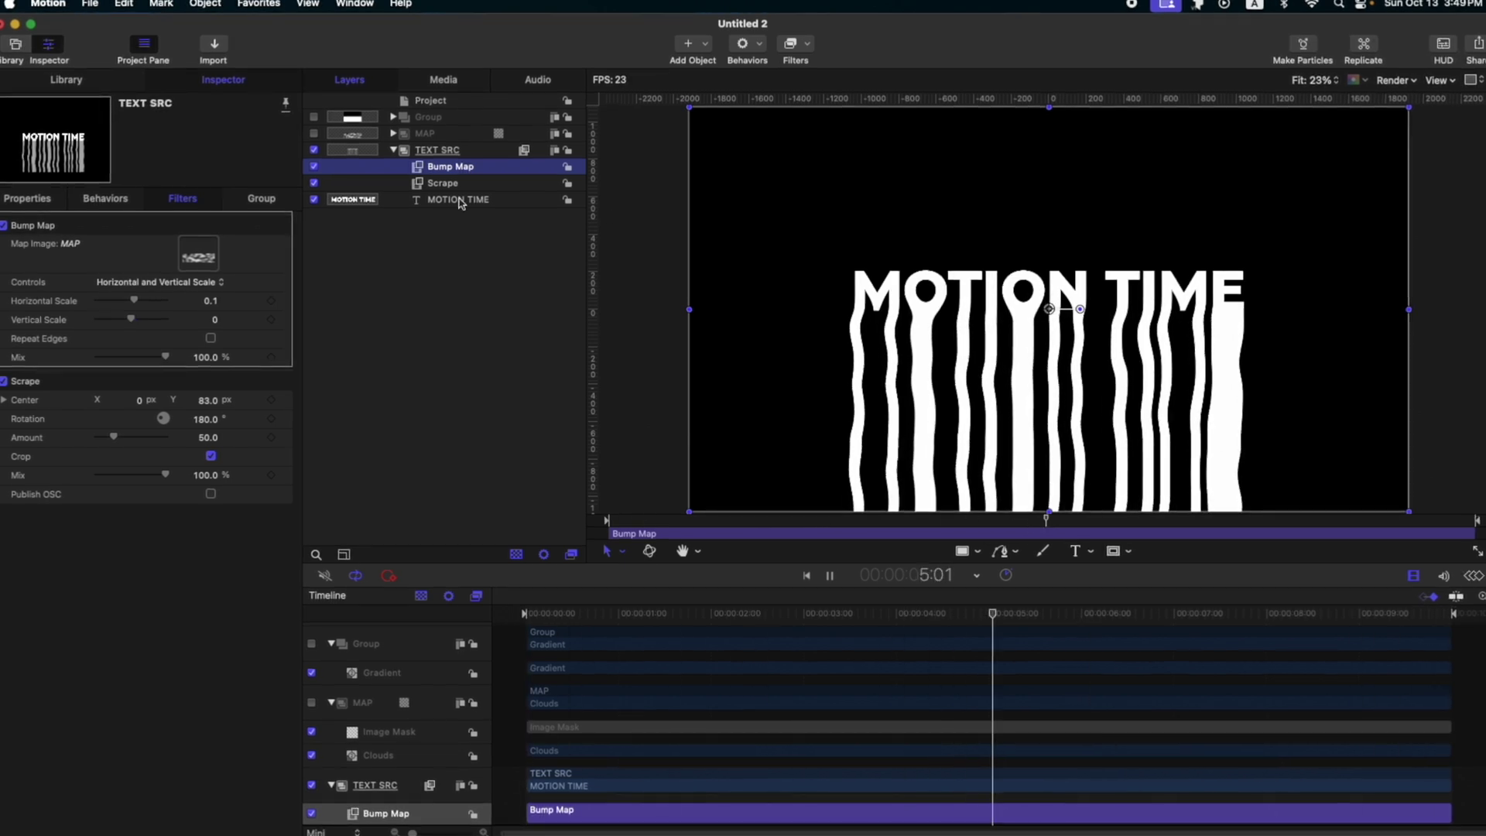
- Add a Rate parameter behavior to the X offset of the Clouds generator in the MAP group, with a rate of 0.04
left_click(393, 133)
left_click(442, 165)
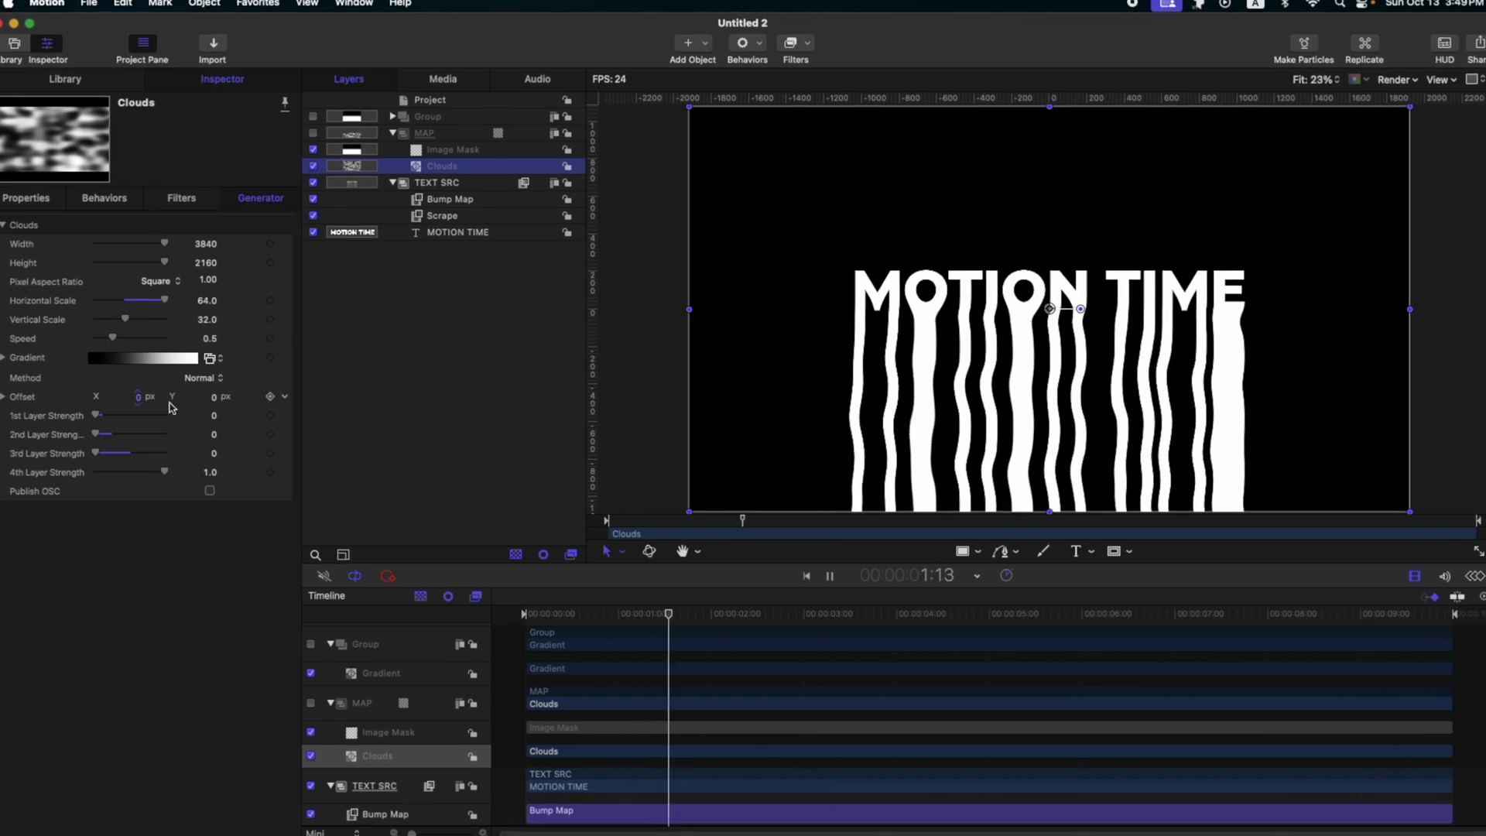
left_click(3, 396)
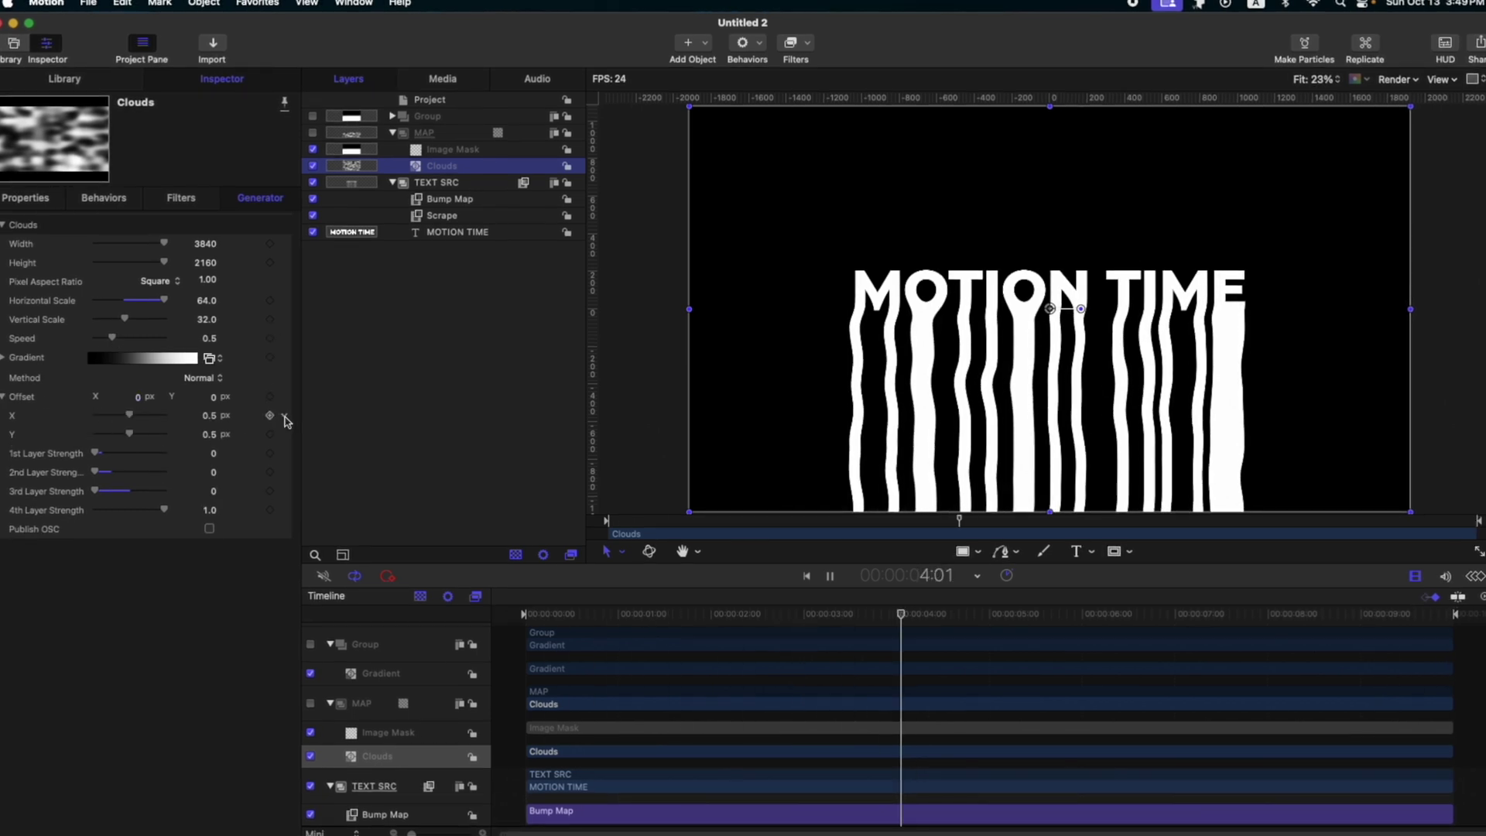
left_click(283, 418)
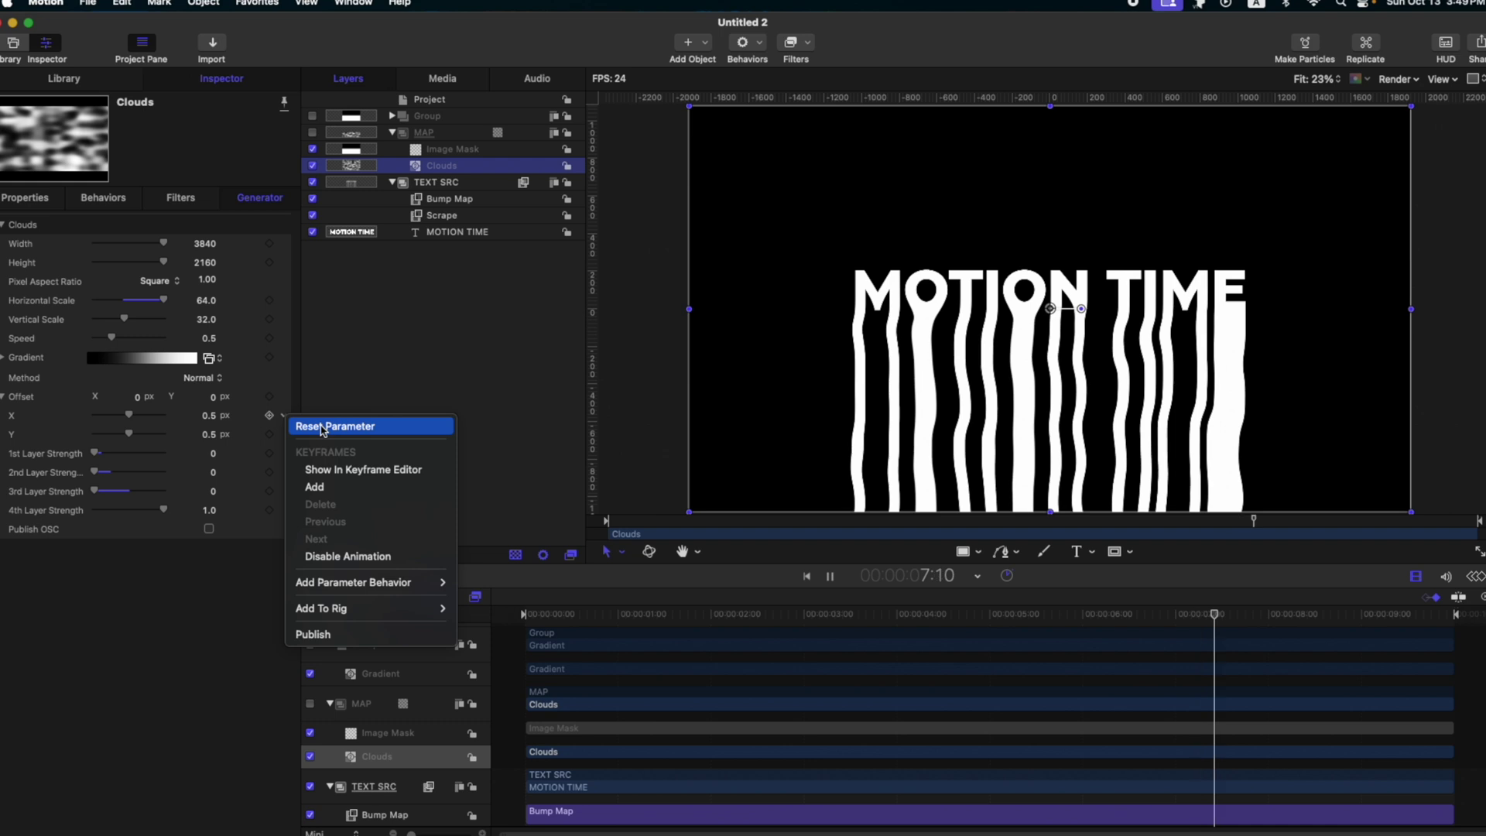
mouse_move(434, 582)
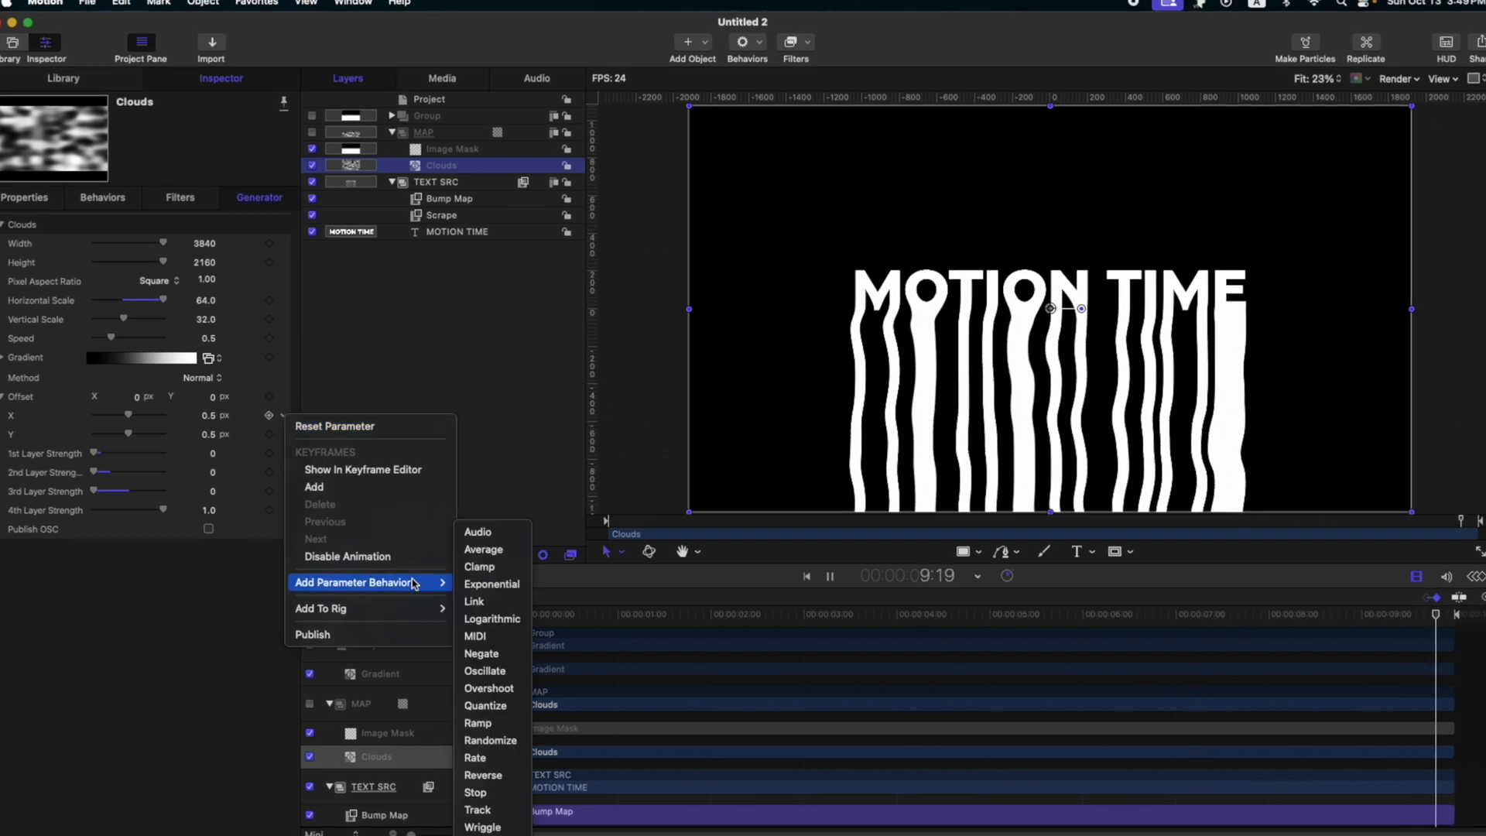
left_click(477, 757)
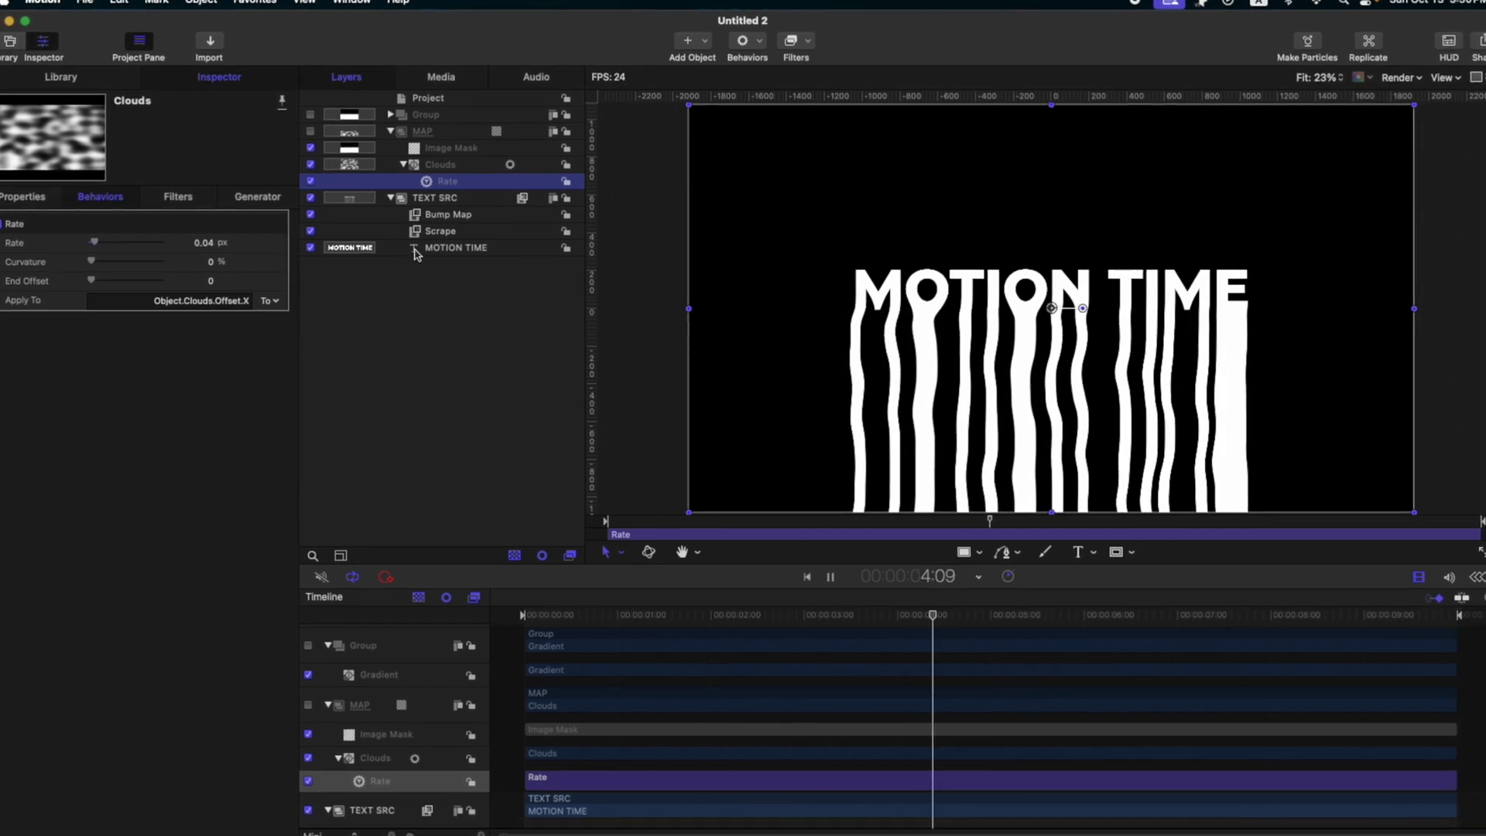
- Set the horizontal scale of TEXT SRC's Bump Map filter to 0.26
left_click(446, 219)
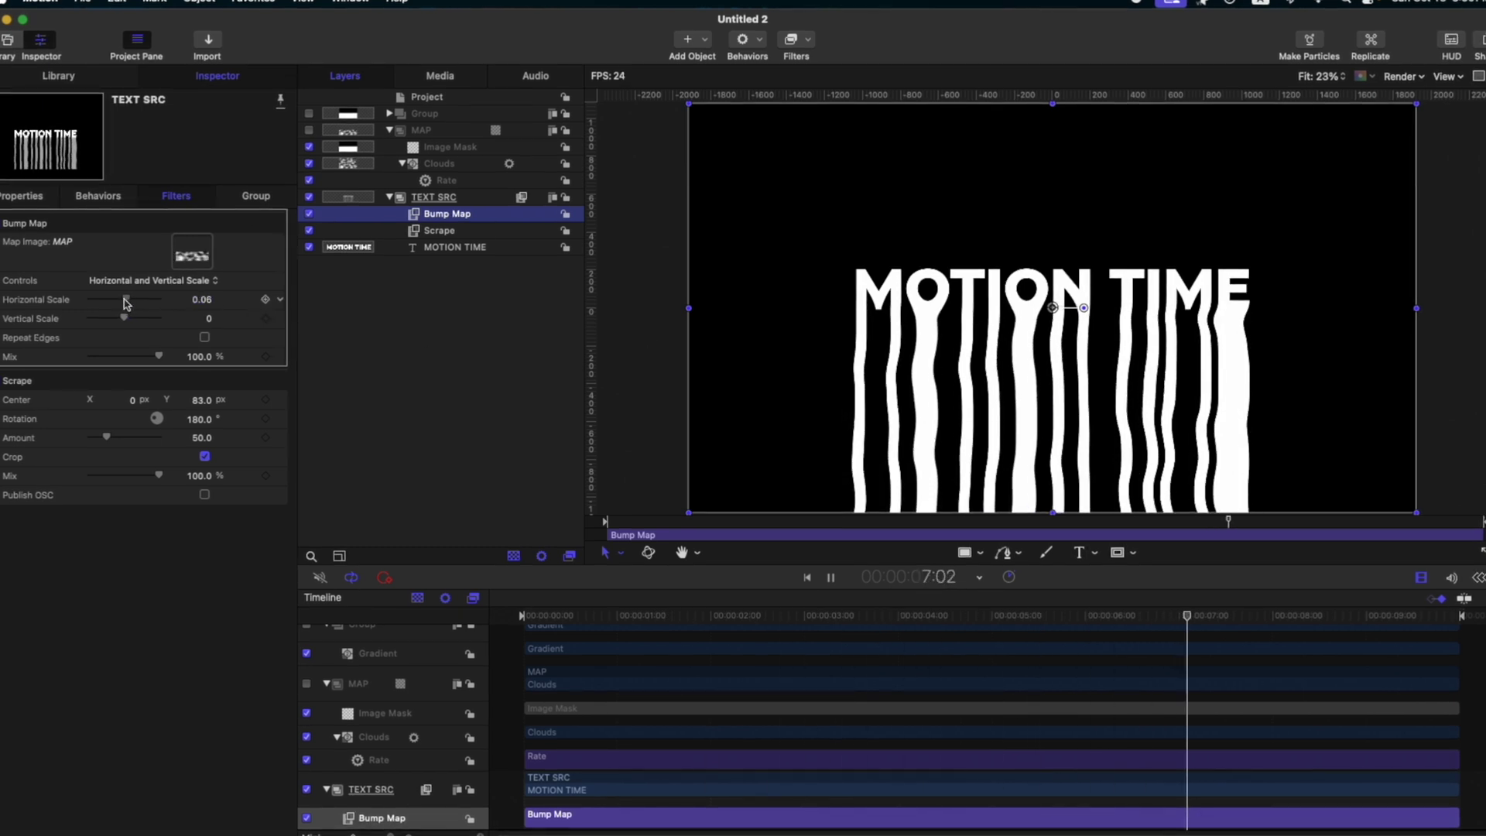
mouse_move(128, 299)
left_mouse_down()
mouse_move(116, 300)
mouse_move(132, 303)
left_mouse_up()
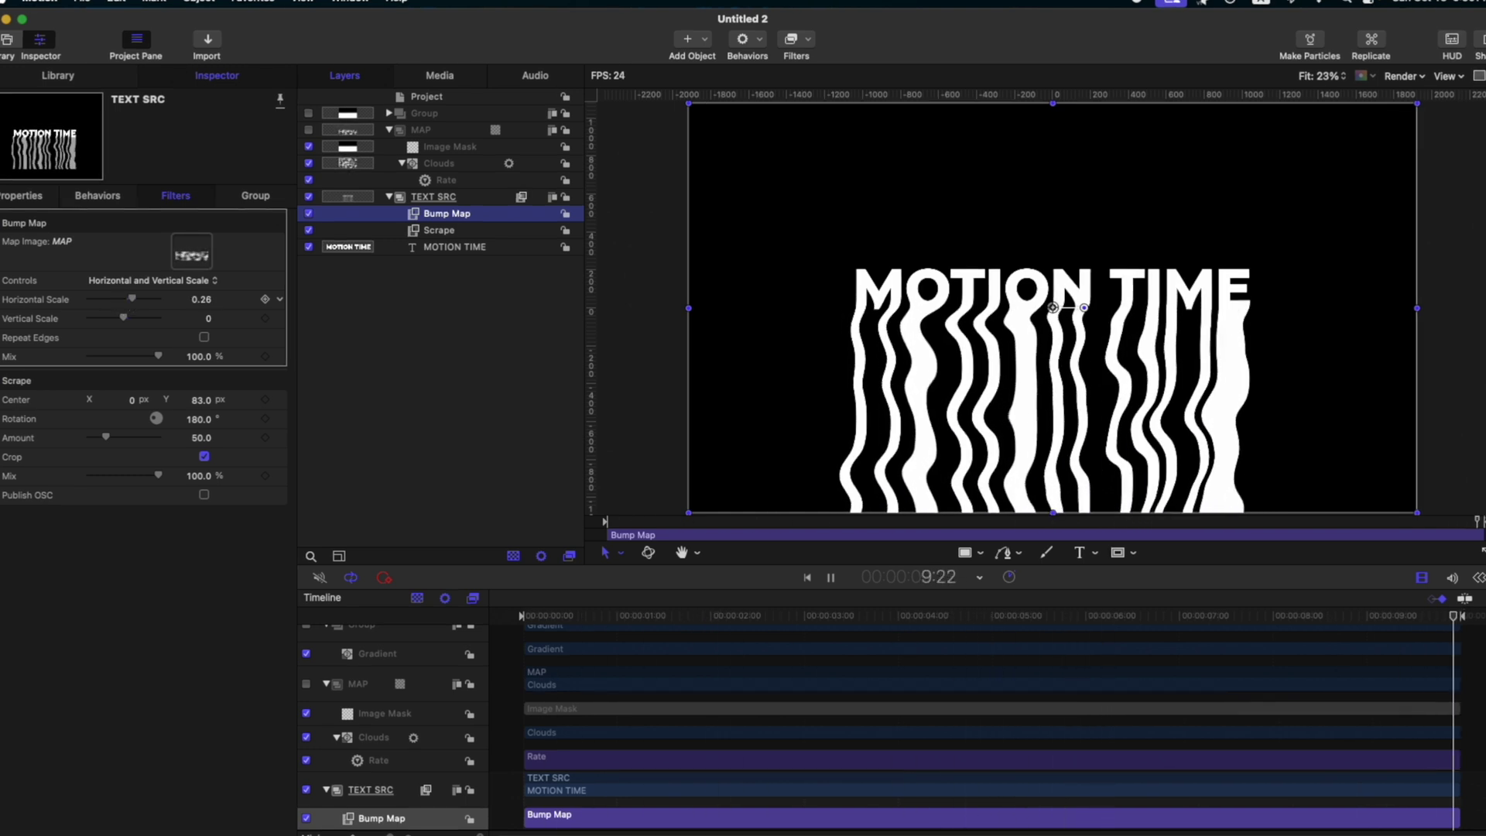